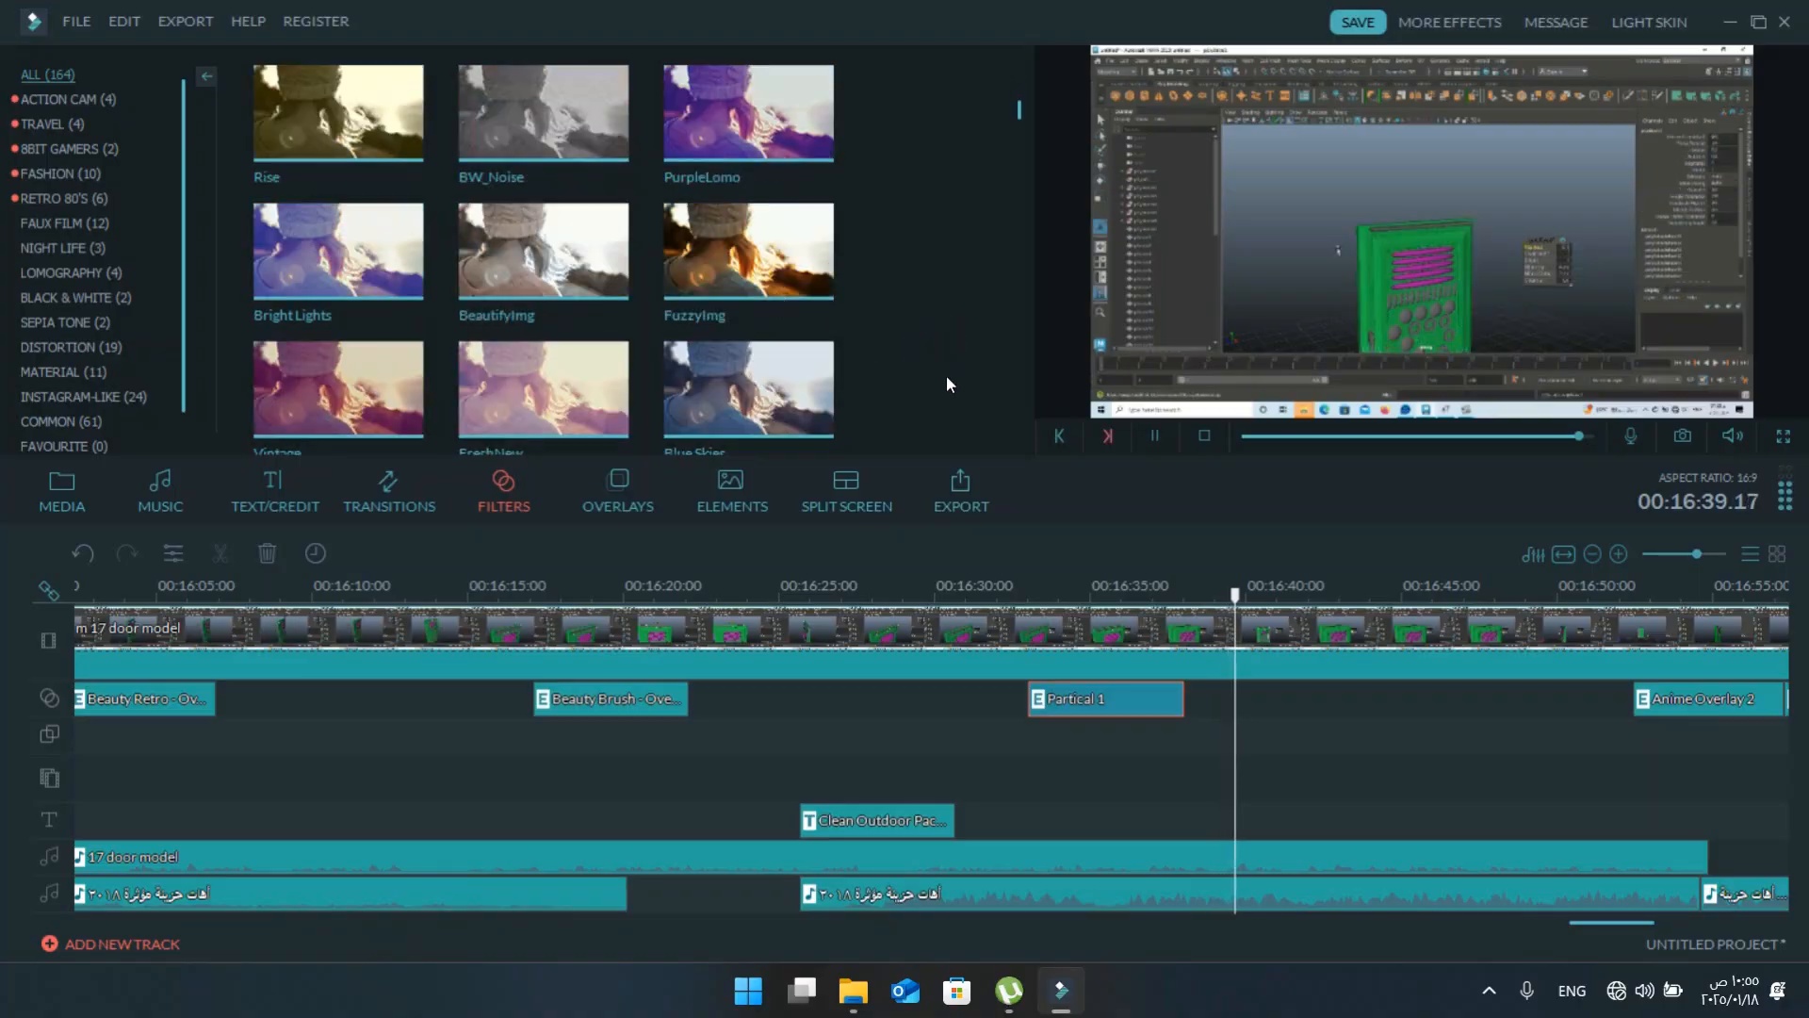
- Pause the video after the Partical 1 effect and browse the full filter library for a suitable effect
{"action": "left_click", "coordinate": [1155, 435]}
{"action": "scroll", "coordinate": [736, 254], "scroll_direction": "down", "scroll_amount": 8}
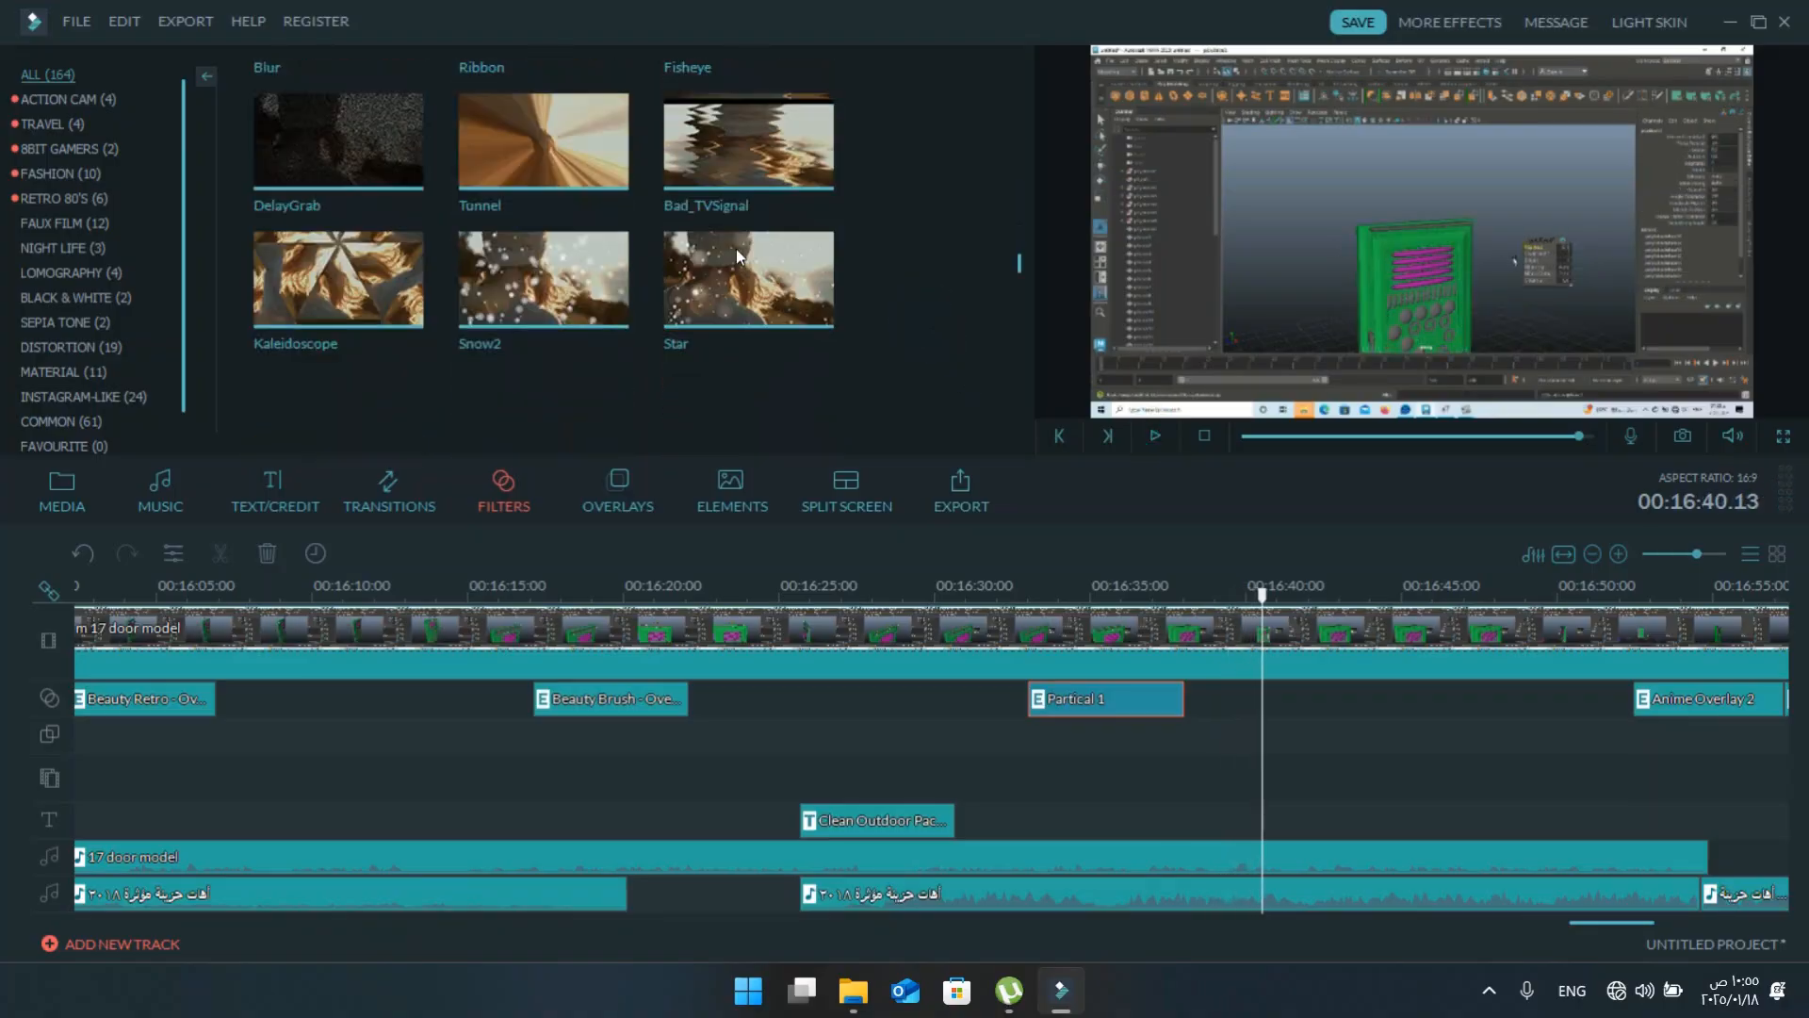
{"action": "scroll", "coordinate": [737, 249], "scroll_direction": "down", "scroll_amount": 5}
{"action": "scroll", "coordinate": [737, 249], "scroll_direction": "down", "scroll_amount": 5}
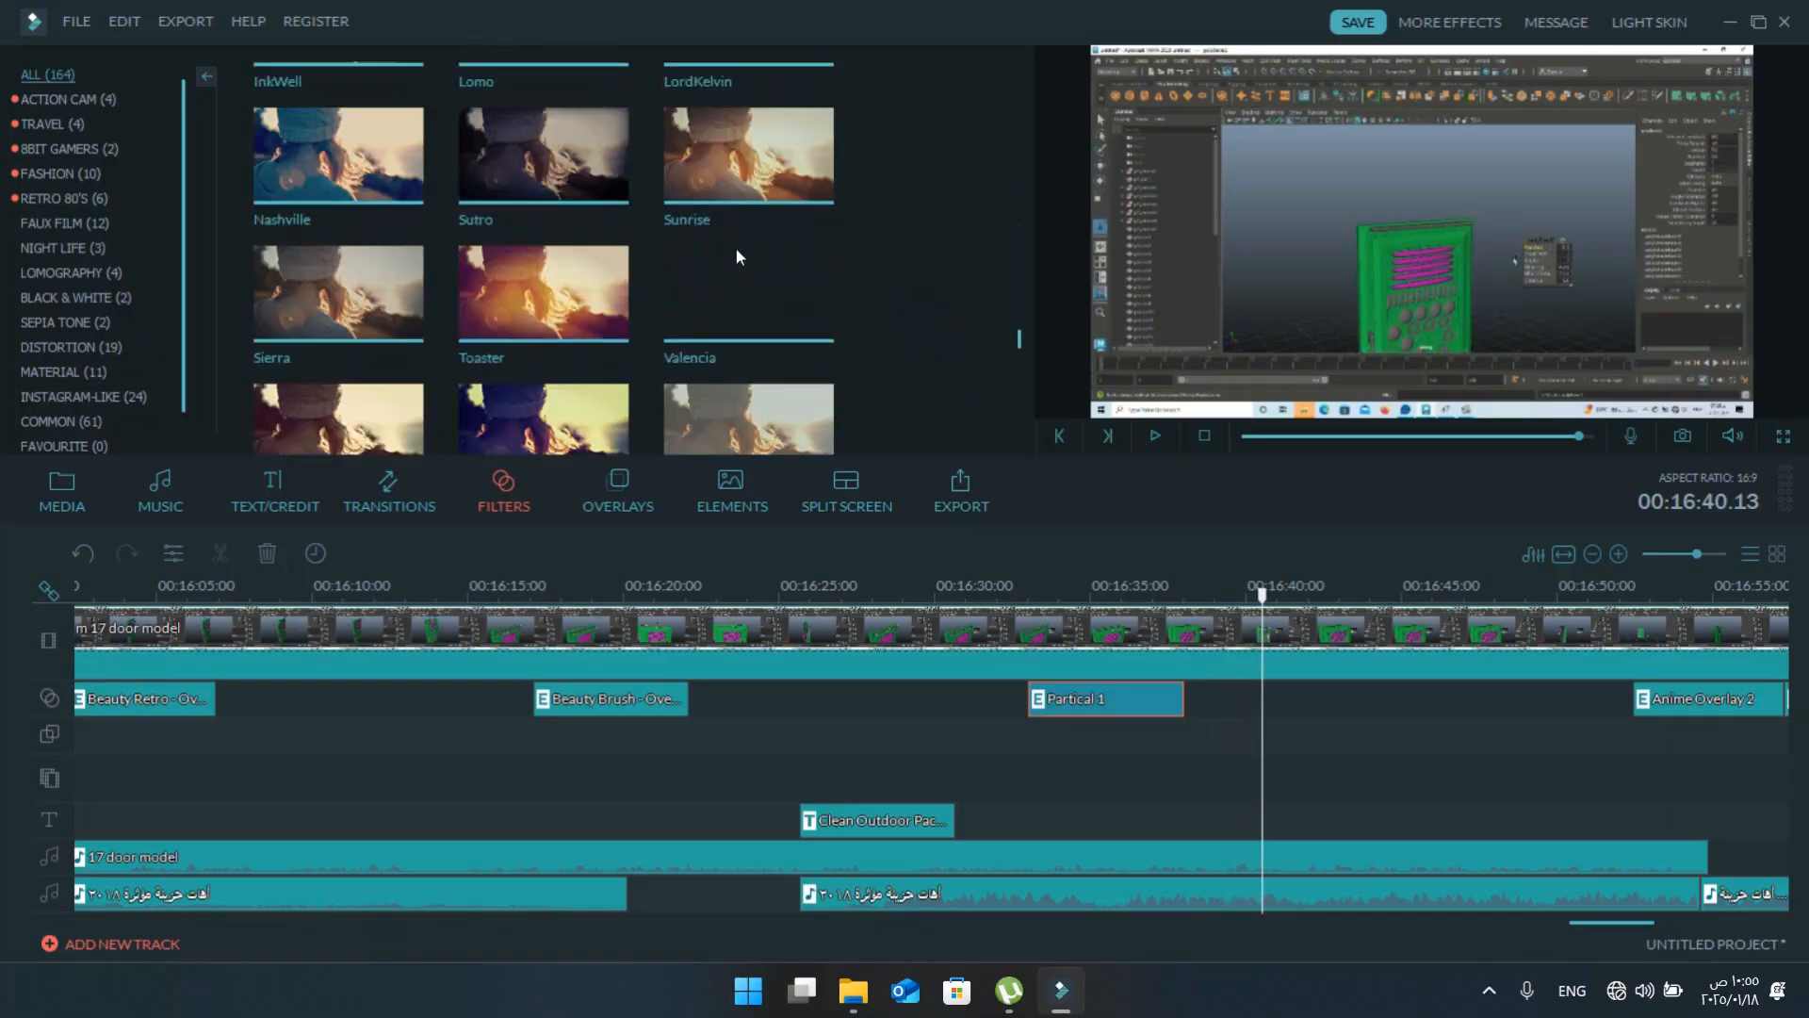
{"action": "scroll", "coordinate": [736, 248], "scroll_direction": "up", "scroll_amount": 6}
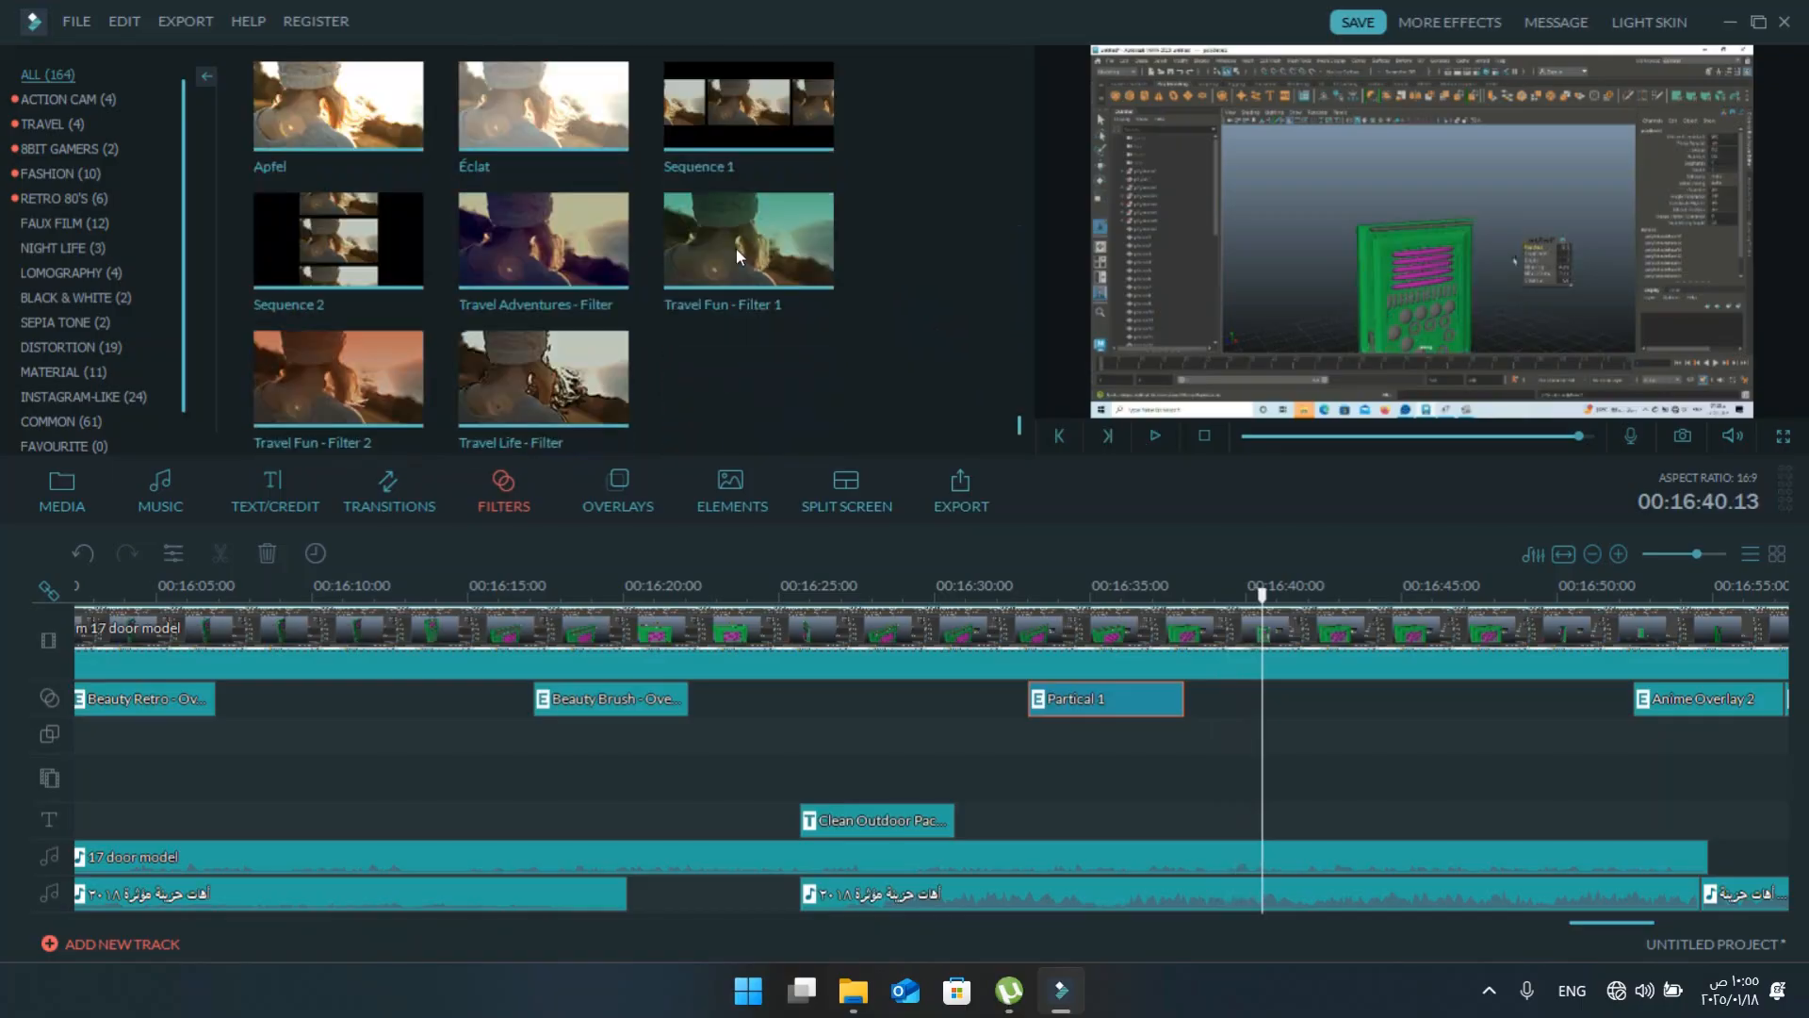
{"action": "scroll", "coordinate": [715, 209], "scroll_direction": "up", "scroll_amount": 8}
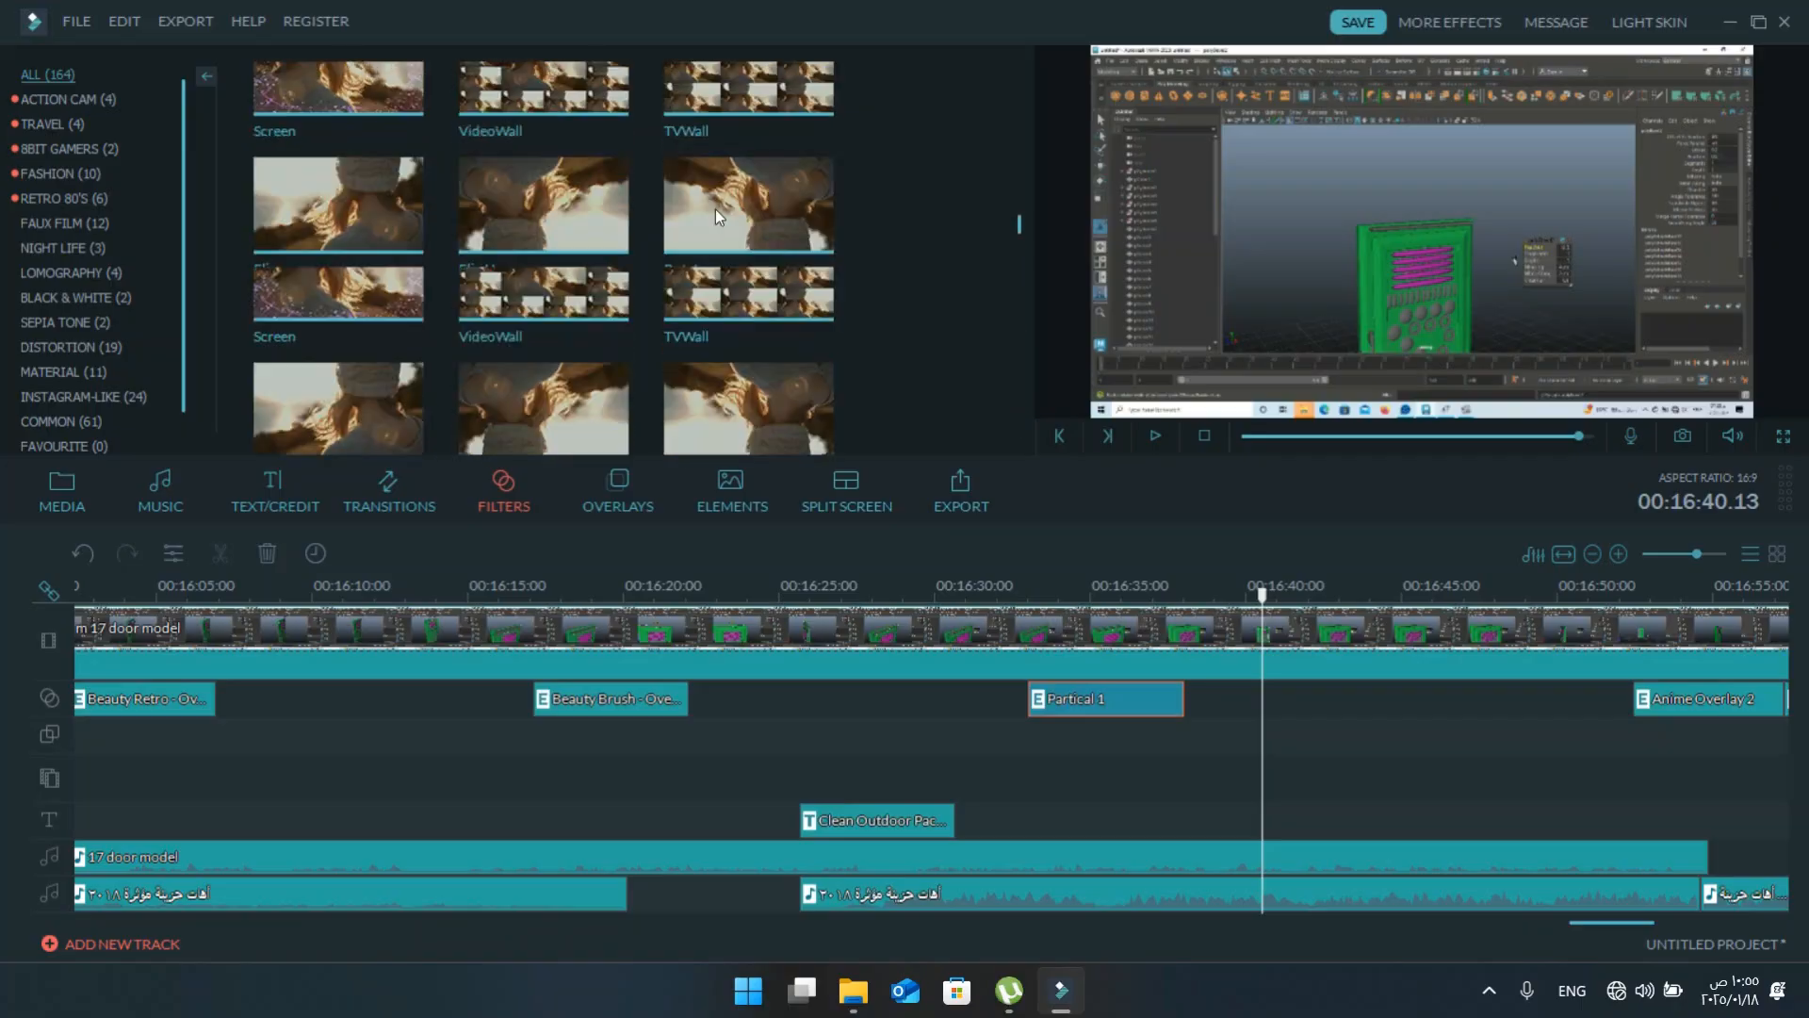
{"action": "scroll", "coordinate": [697, 207], "scroll_direction": "down", "scroll_amount": 5}
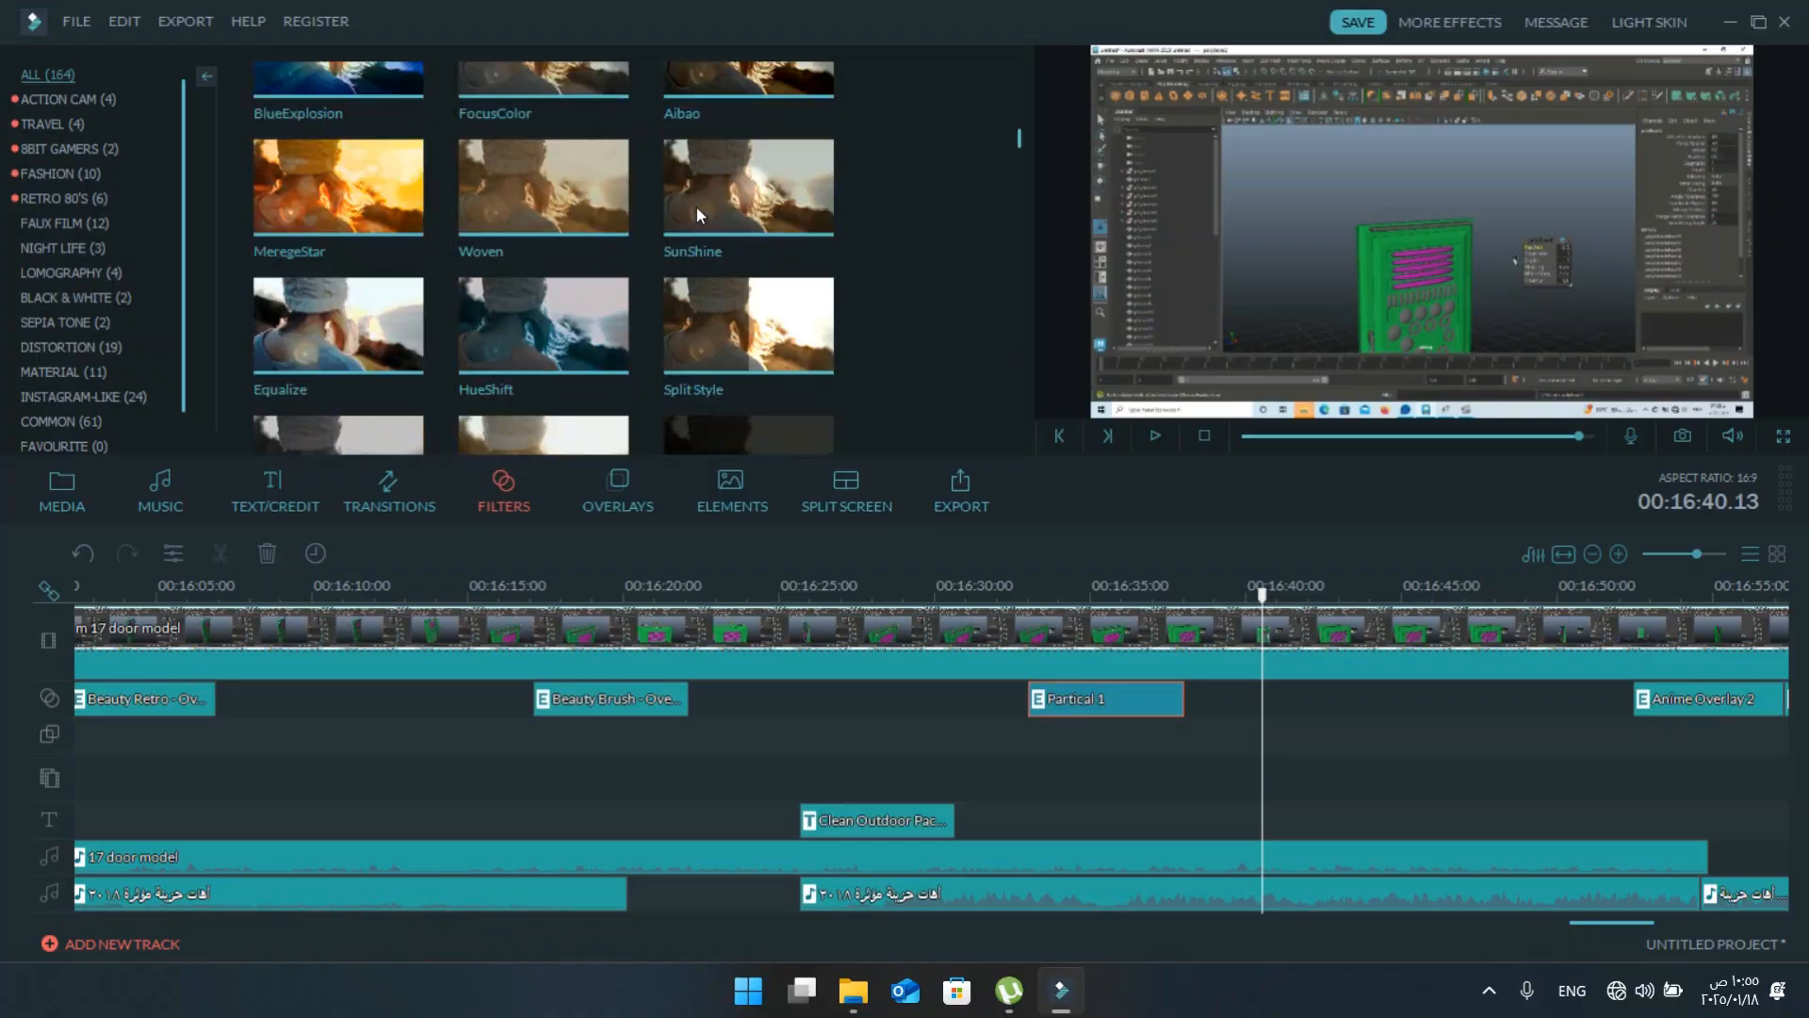
- Preview the HueShift and Shine B filters on the door model video
{"action": "double_click", "coordinate": [484, 281]}
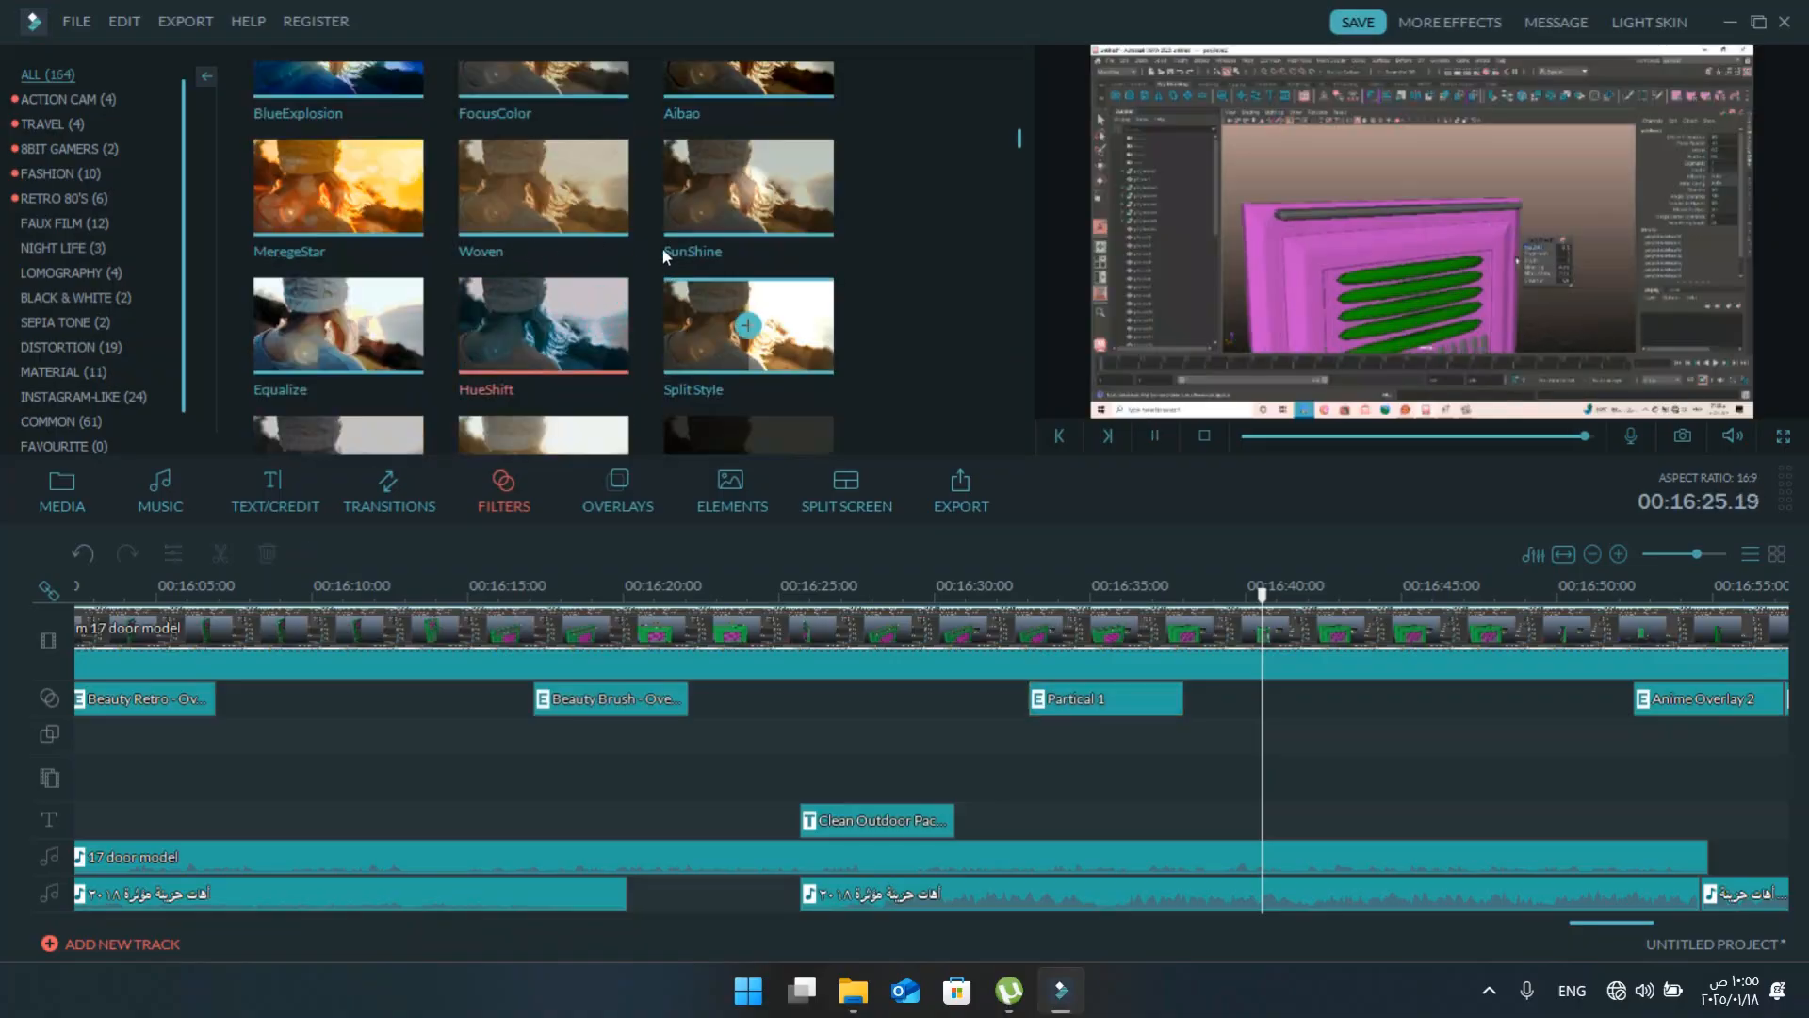
{"action": "scroll", "coordinate": [716, 245], "scroll_direction": "down", "scroll_amount": 4}
{"action": "scroll", "coordinate": [622, 256], "scroll_direction": "down", "scroll_amount": 3}
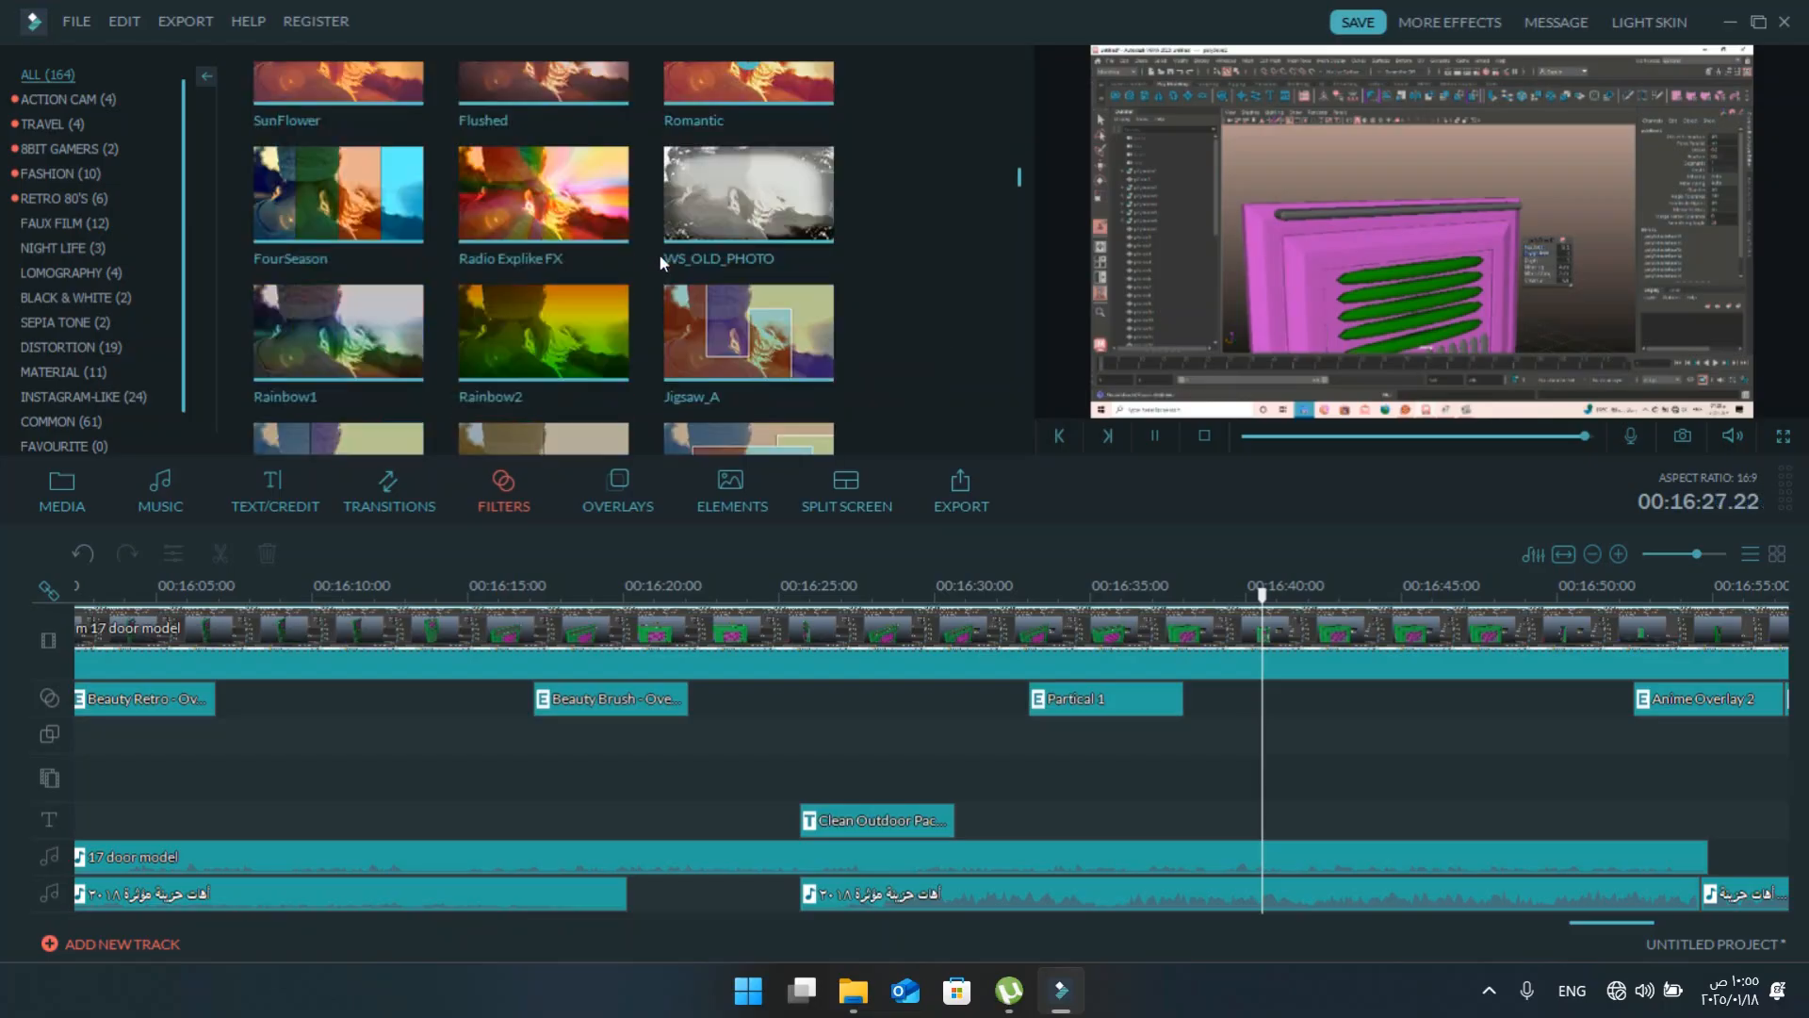
{"action": "scroll", "coordinate": [660, 254], "scroll_direction": "down", "scroll_amount": 5}
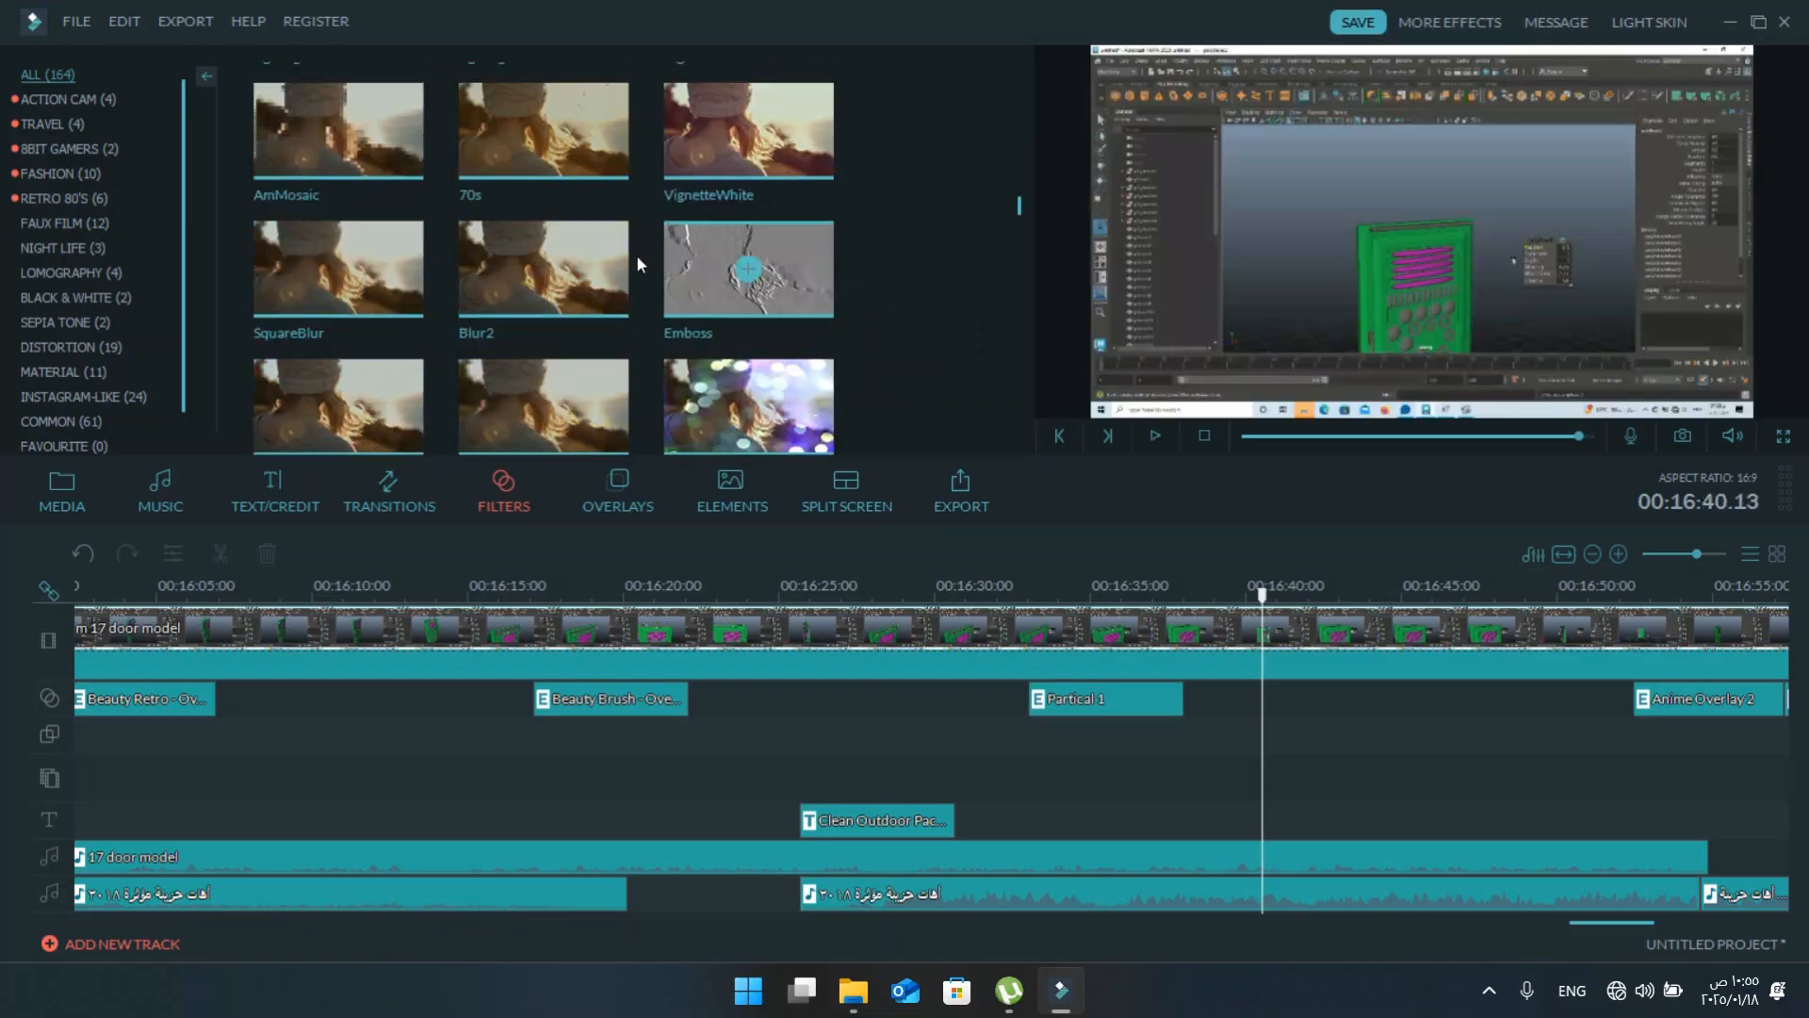
{"action": "double_click", "coordinate": [654, 188]}
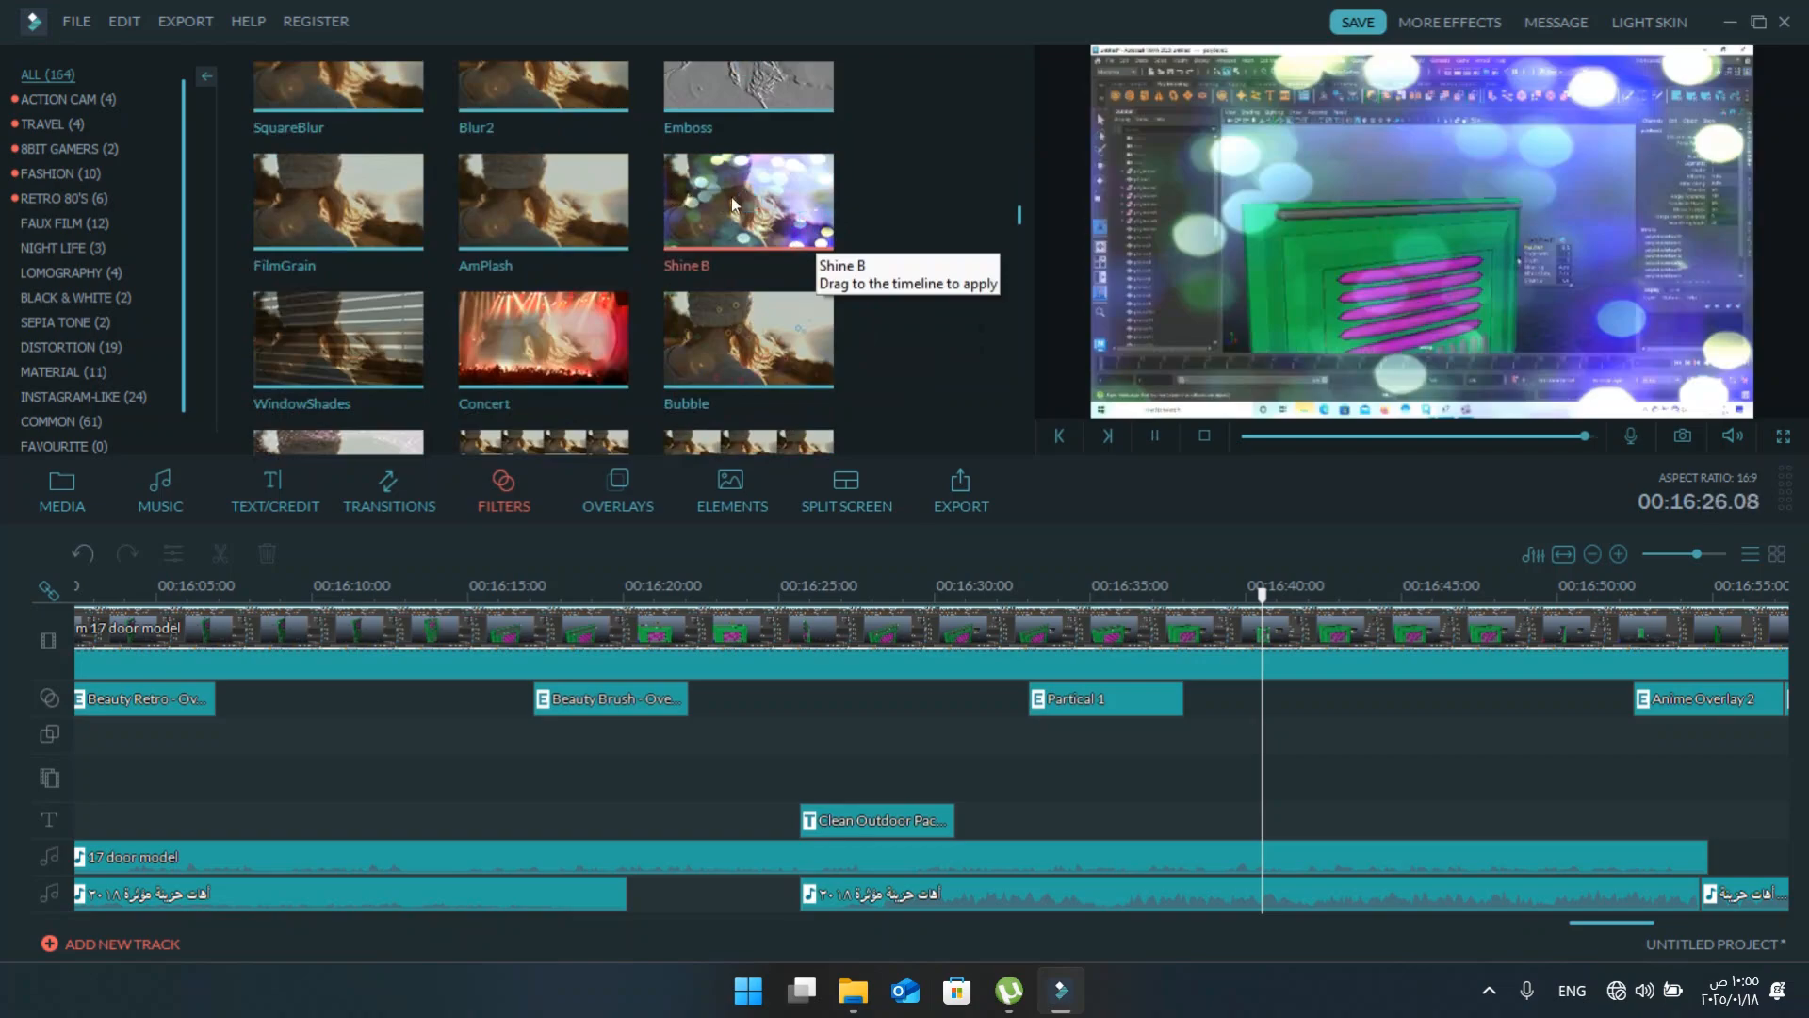
- Preview the Screen filter and add it to the effects track at 00:16:40.13, after Partical 1
{"action": "scroll", "coordinate": [691, 234], "scroll_direction": "down", "scroll_amount": 2}
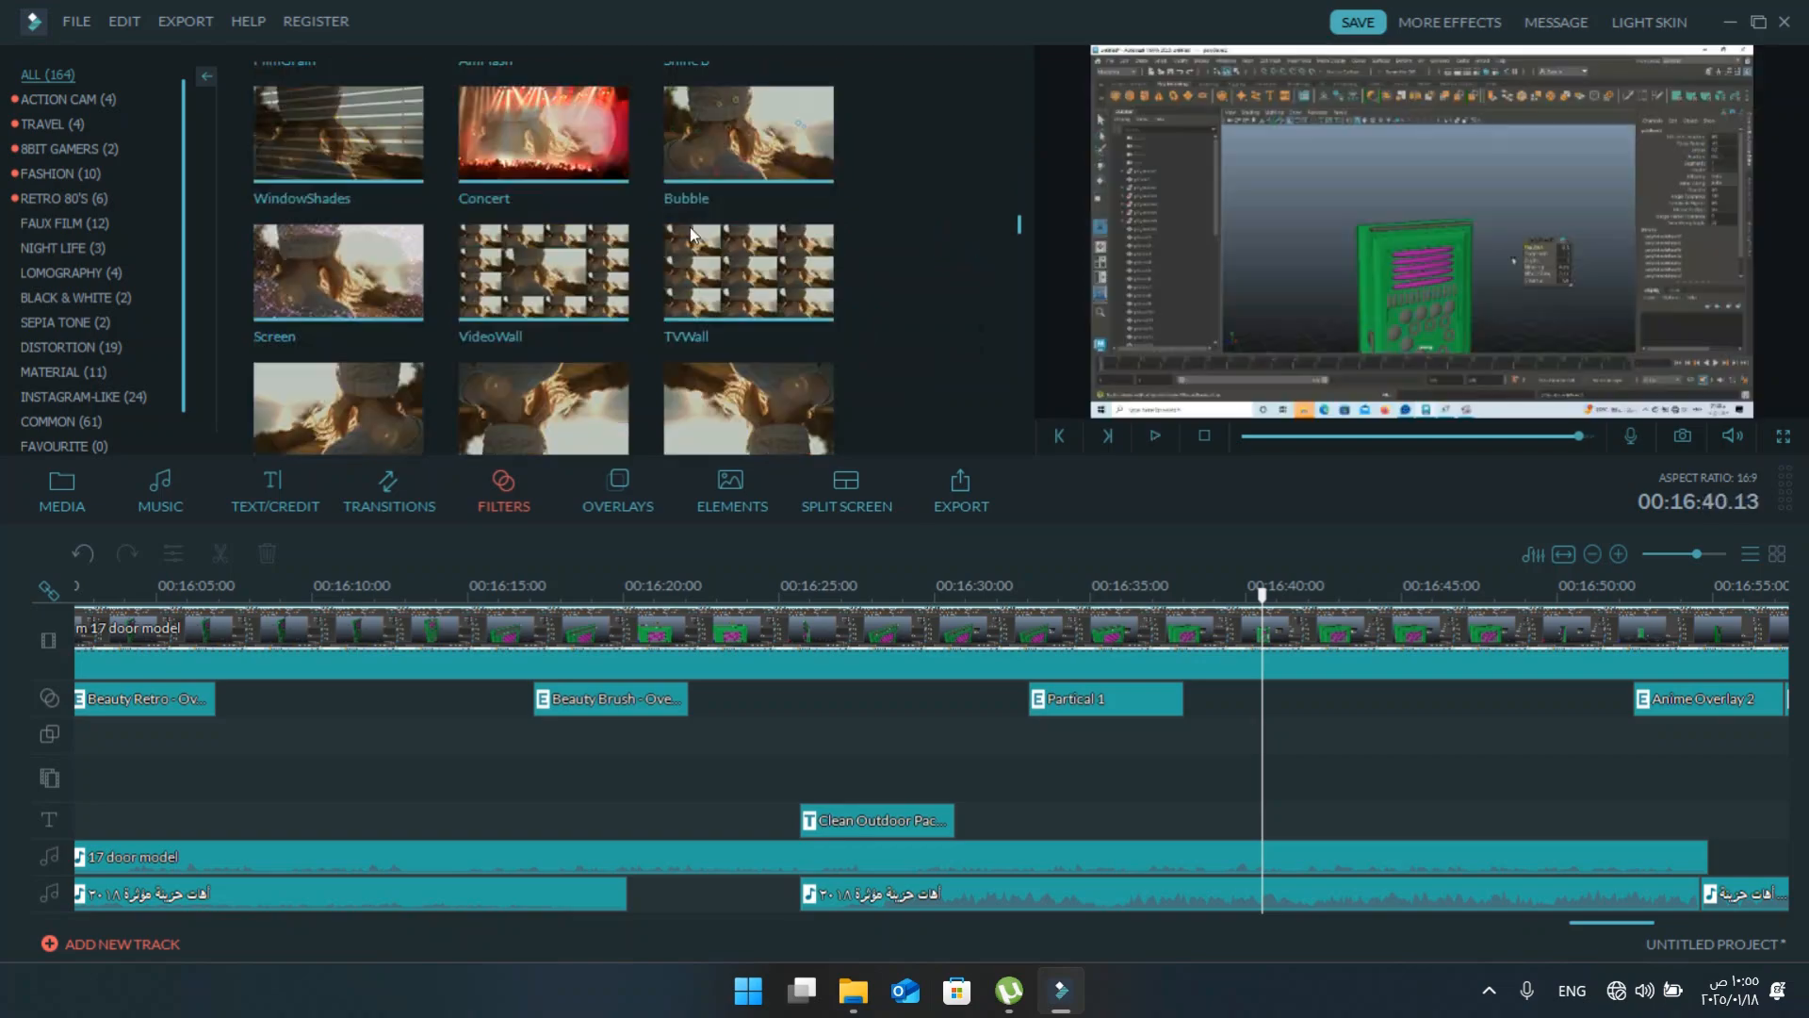
{"action": "double_click", "coordinate": [318, 221]}
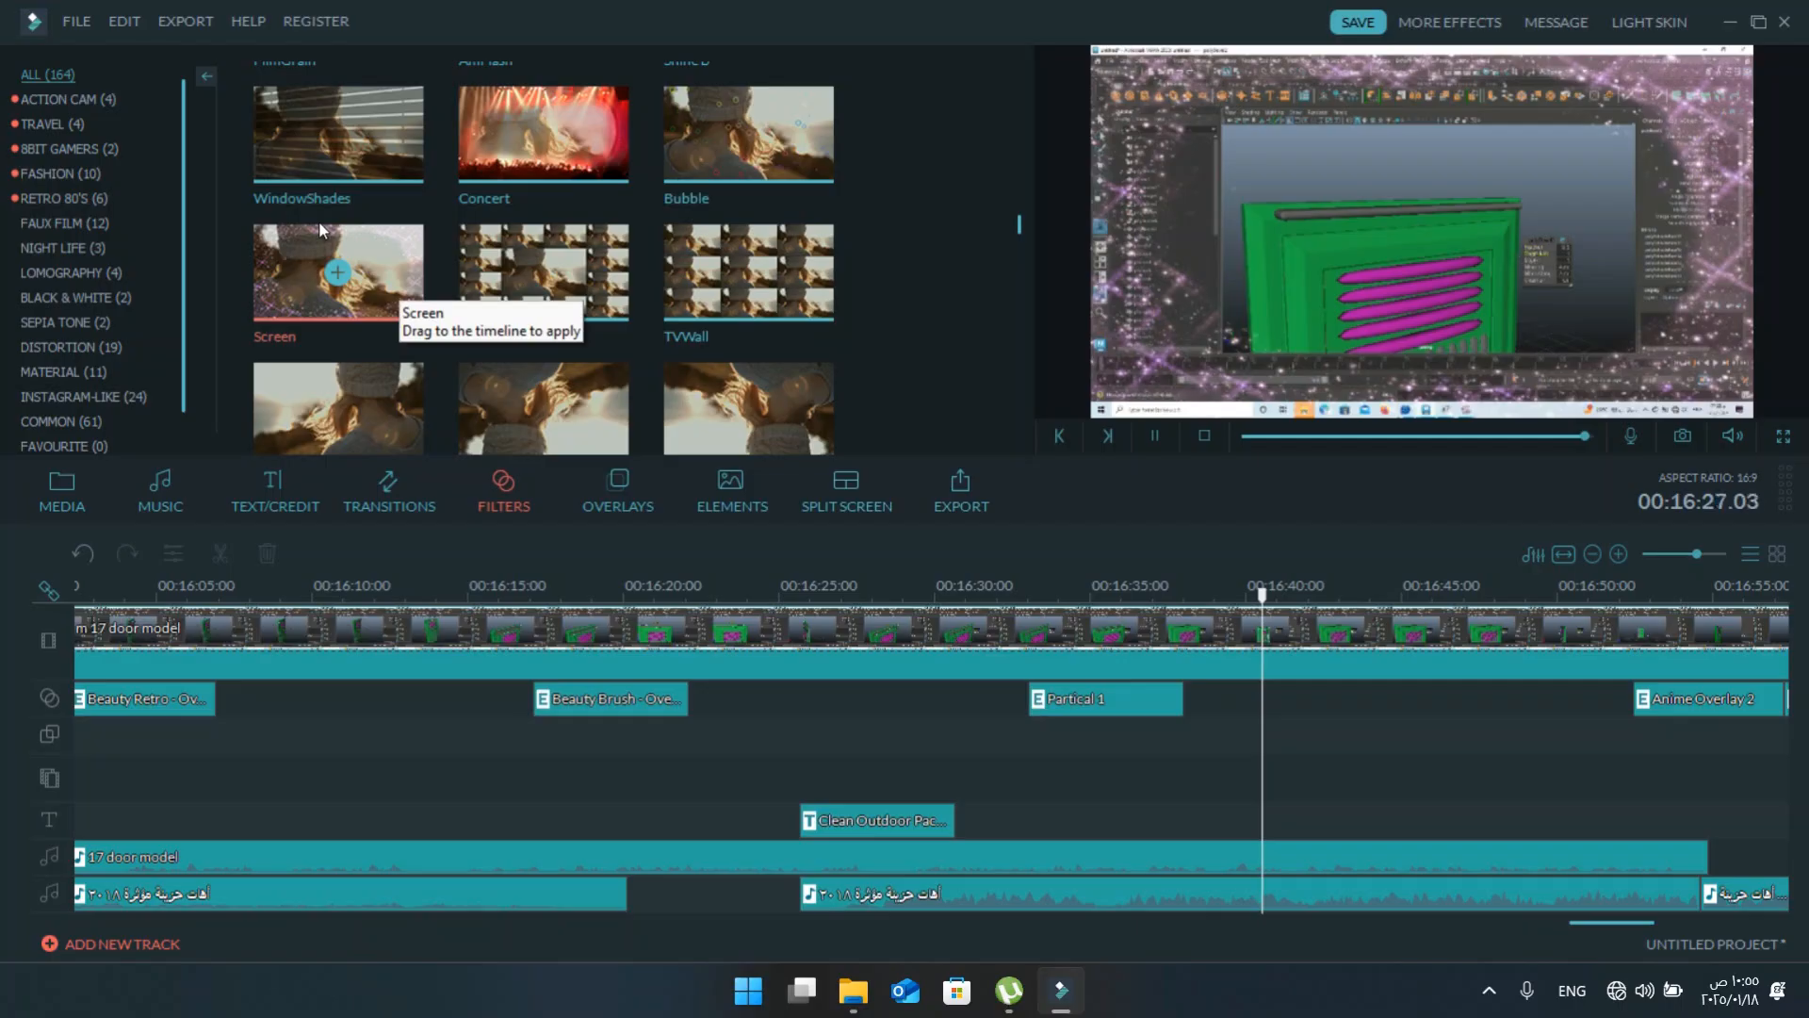
{"action": "left_click_drag", "start_coordinate": [743, 422], "coordinate": [1020, 561]}
- Play back the footage around Anime Overlay 2 in short passes to find the cut point for the 17 door model audio
{"action": "key", "text": "space"}
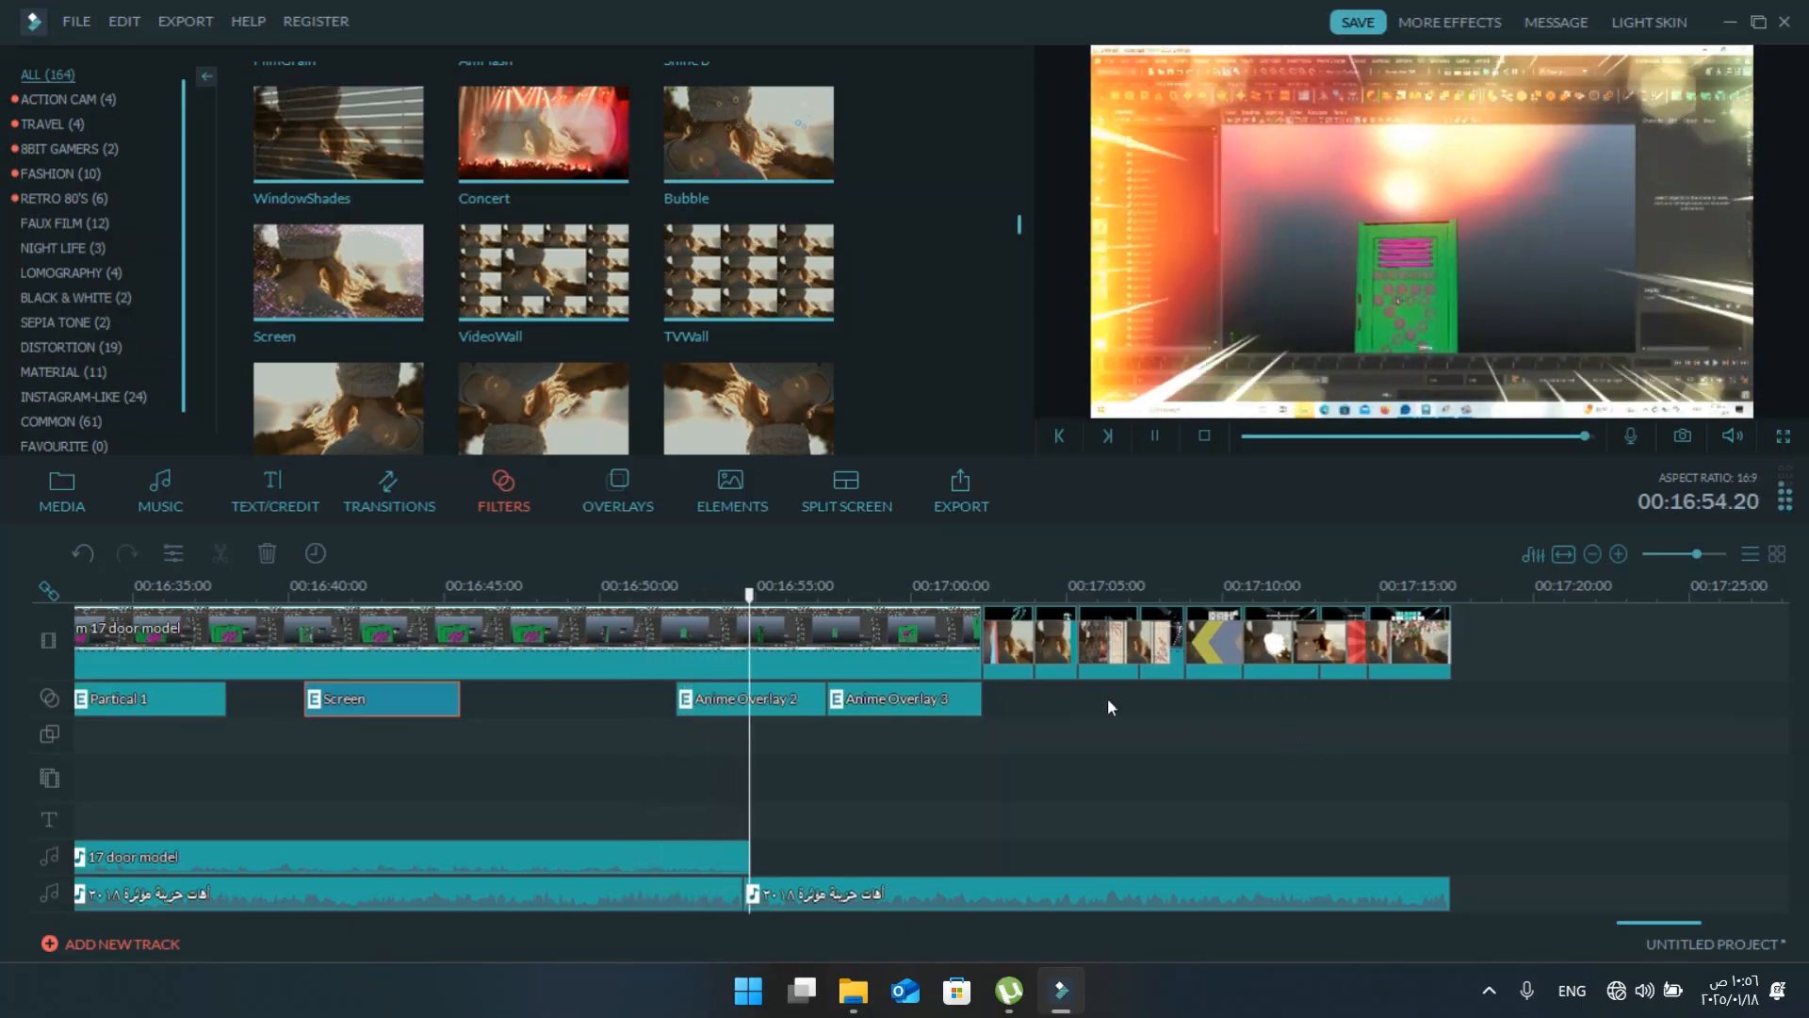
{"action": "key", "text": "space"}
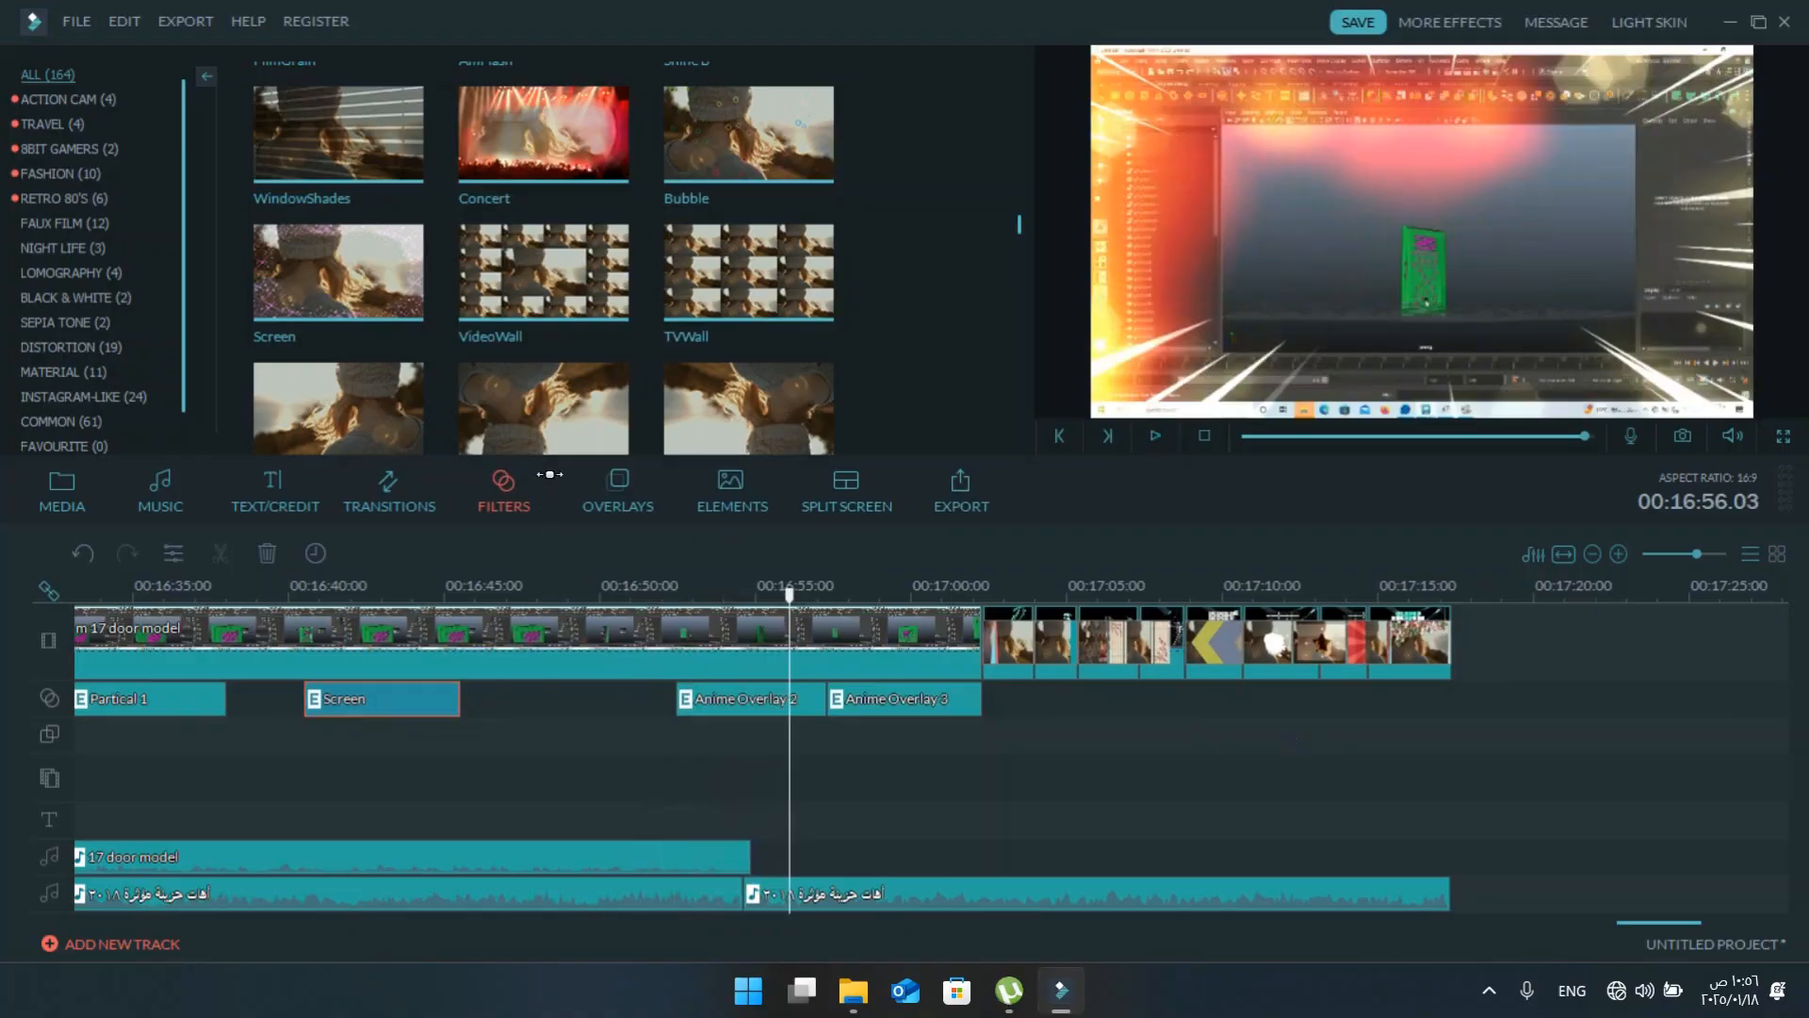
{"action": "left_click", "coordinate": [687, 588]}
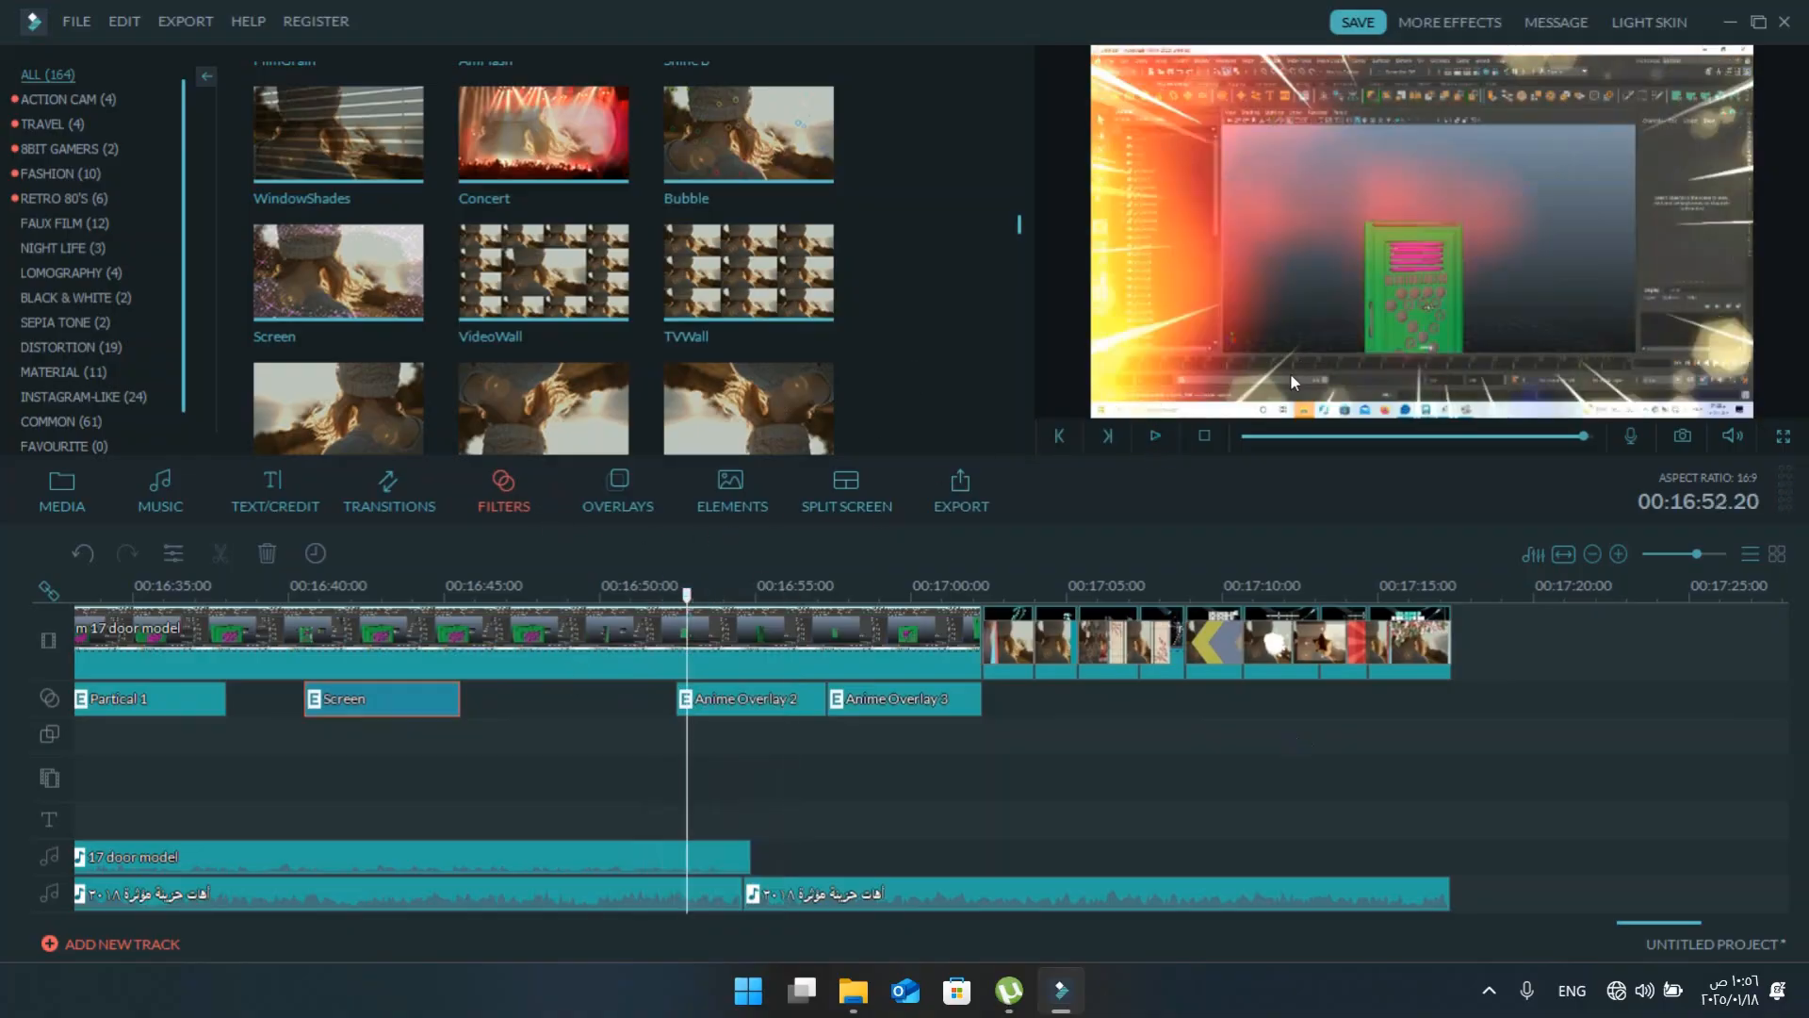
{"action": "left_click", "coordinate": [1707, 553]}
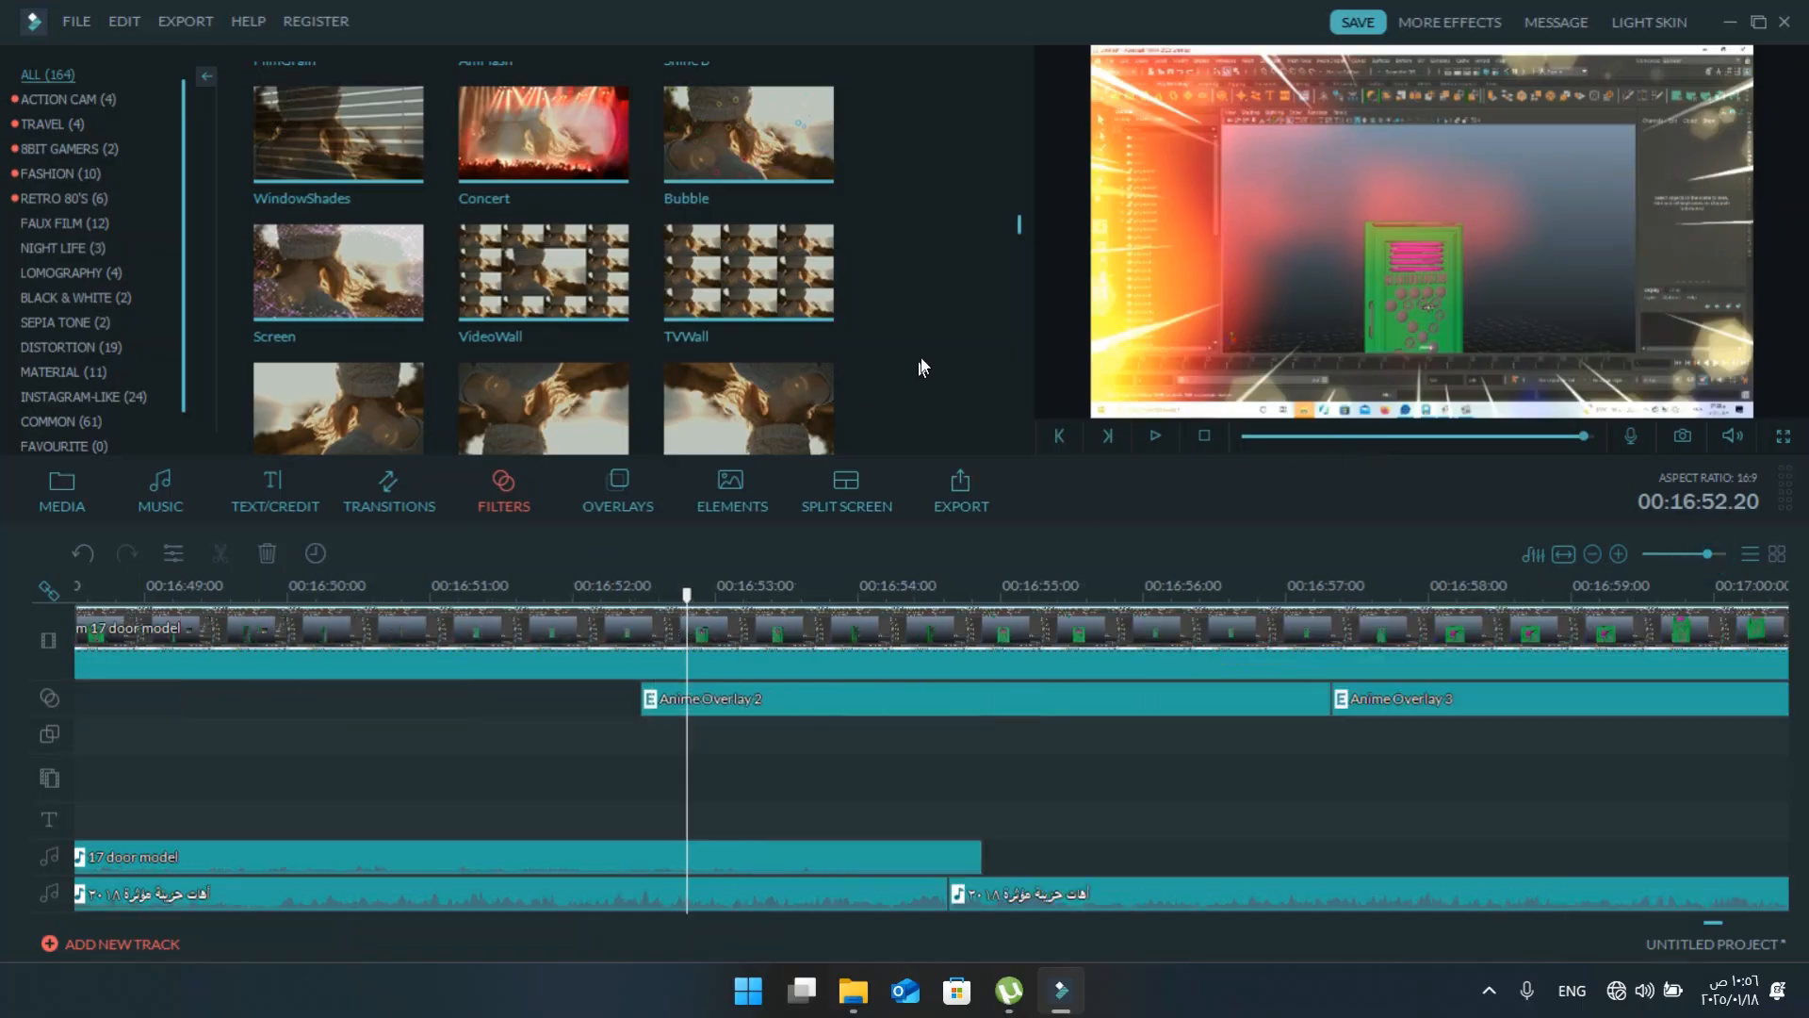
{"action": "key", "text": "space"}
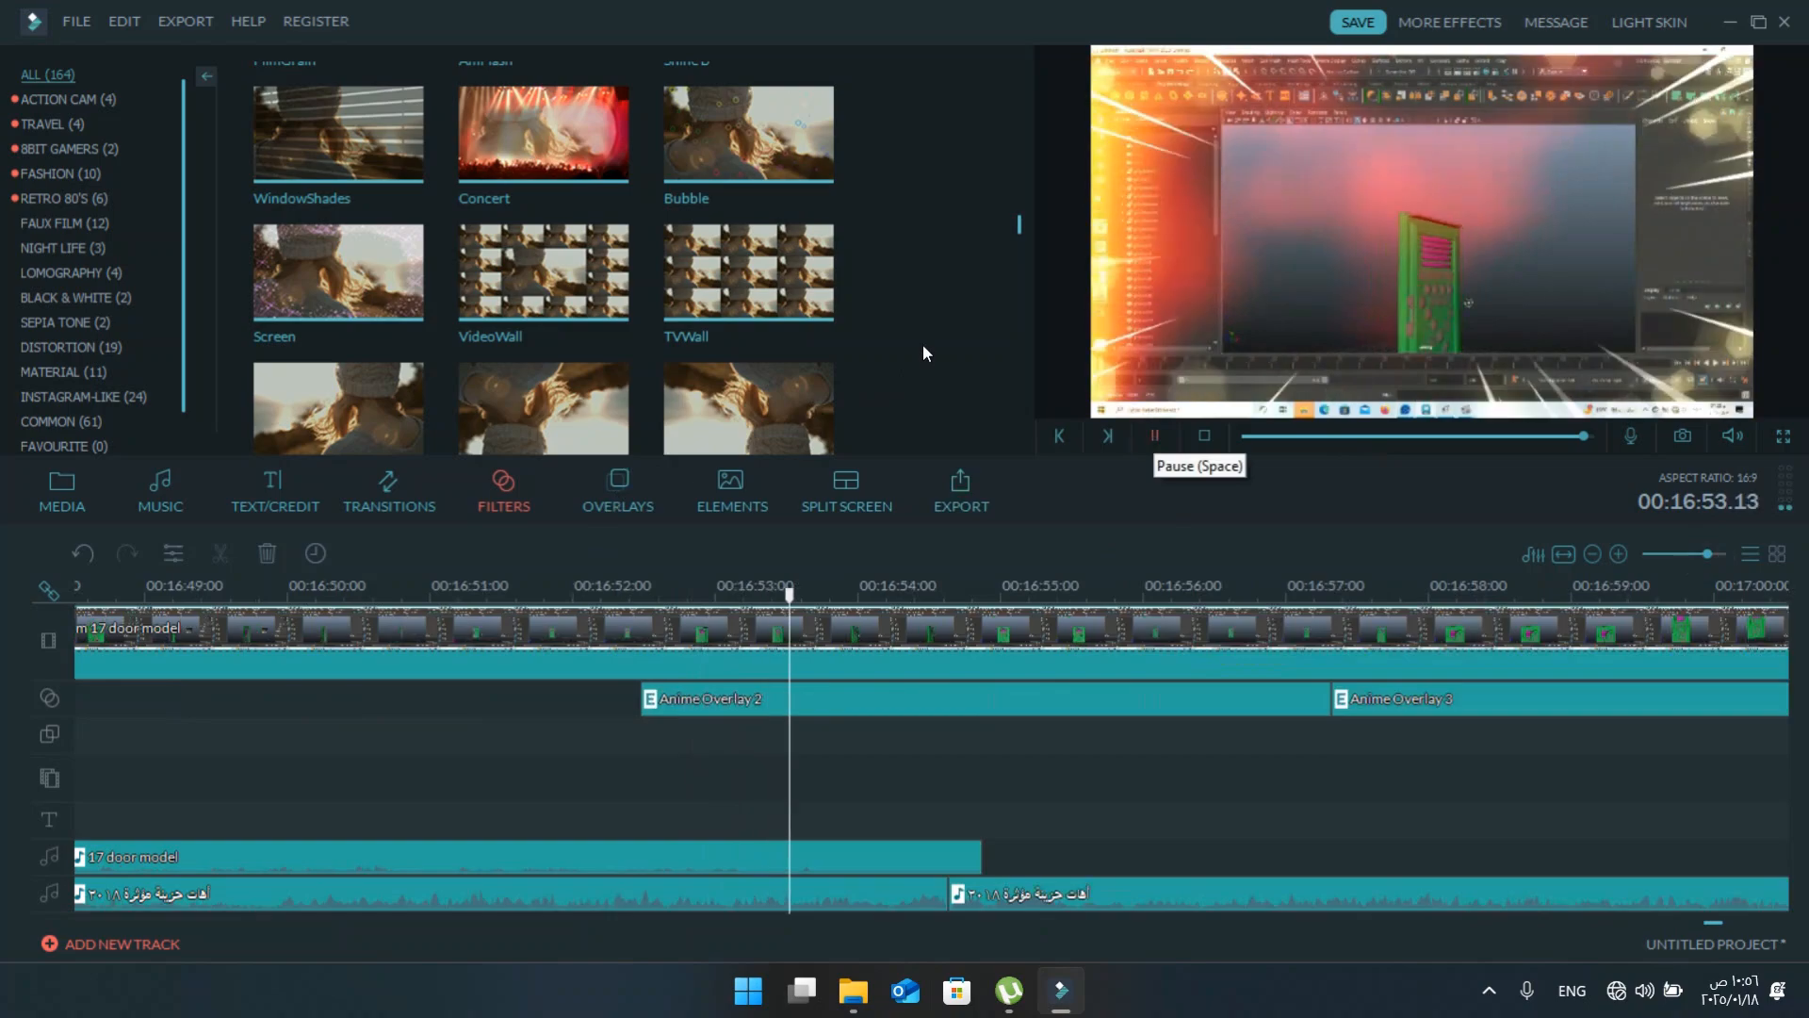
{"action": "key", "text": "space"}
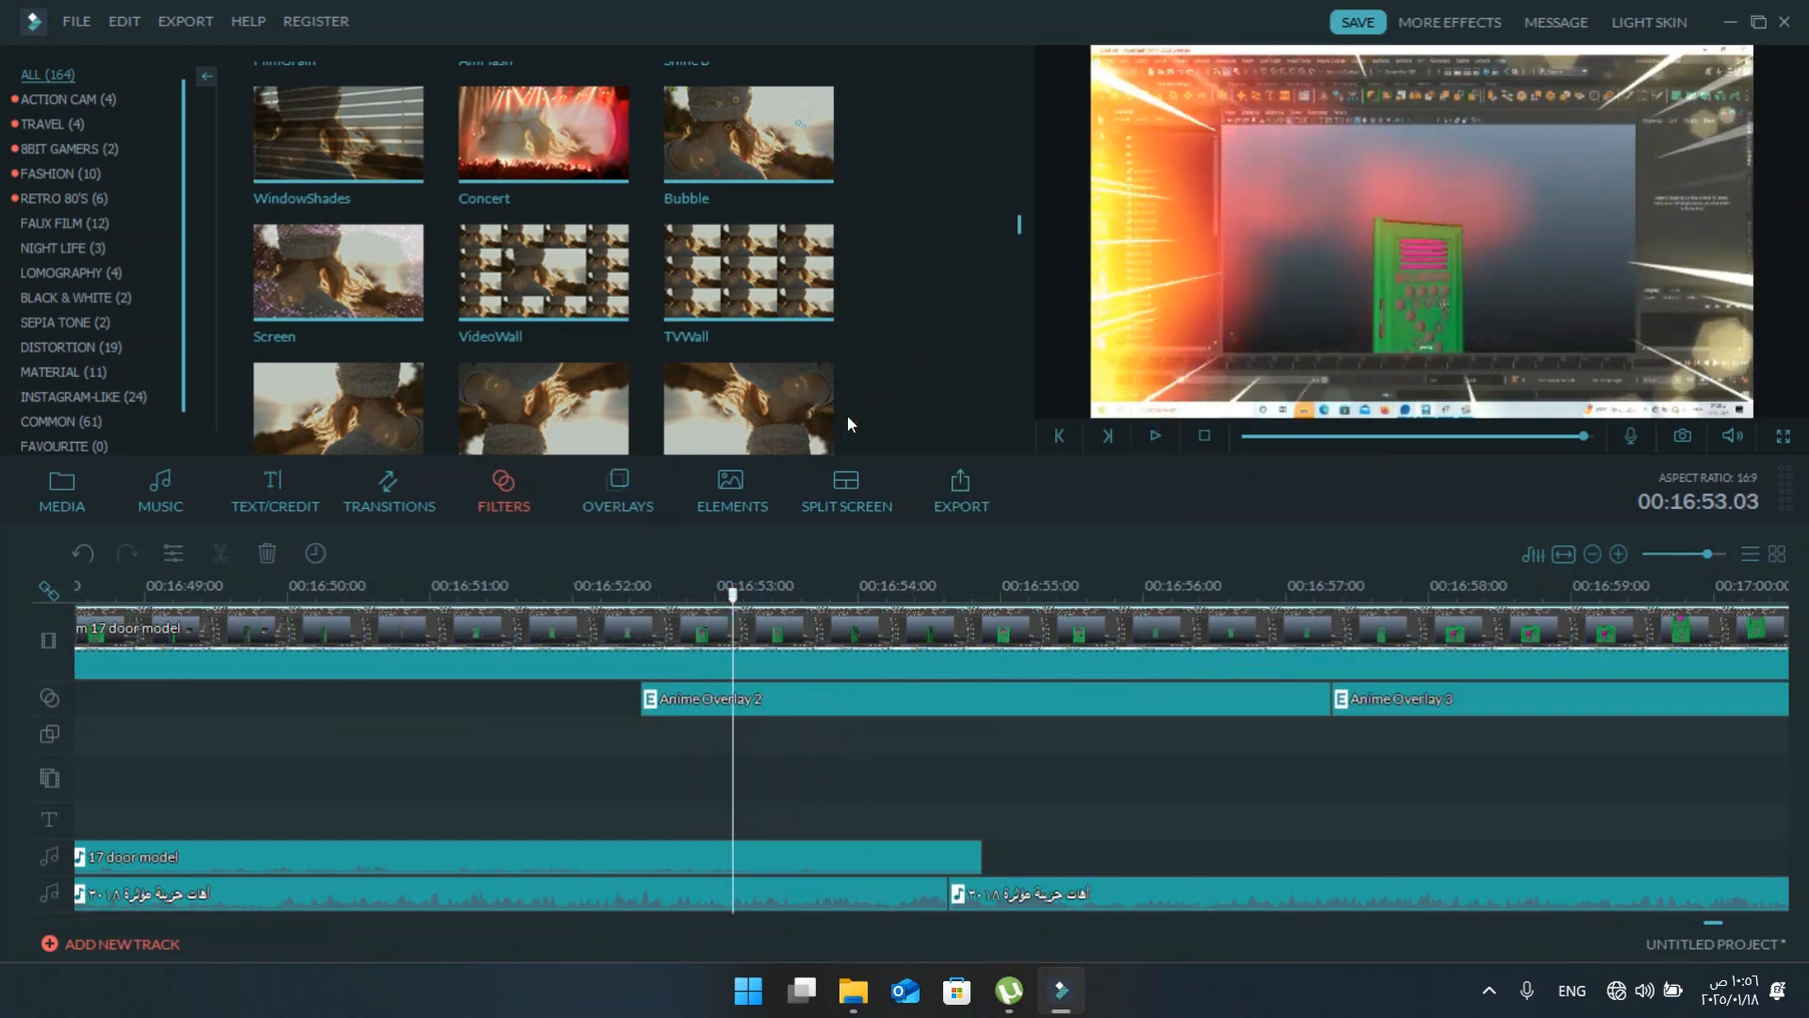
{"action": "key", "text": "space"}
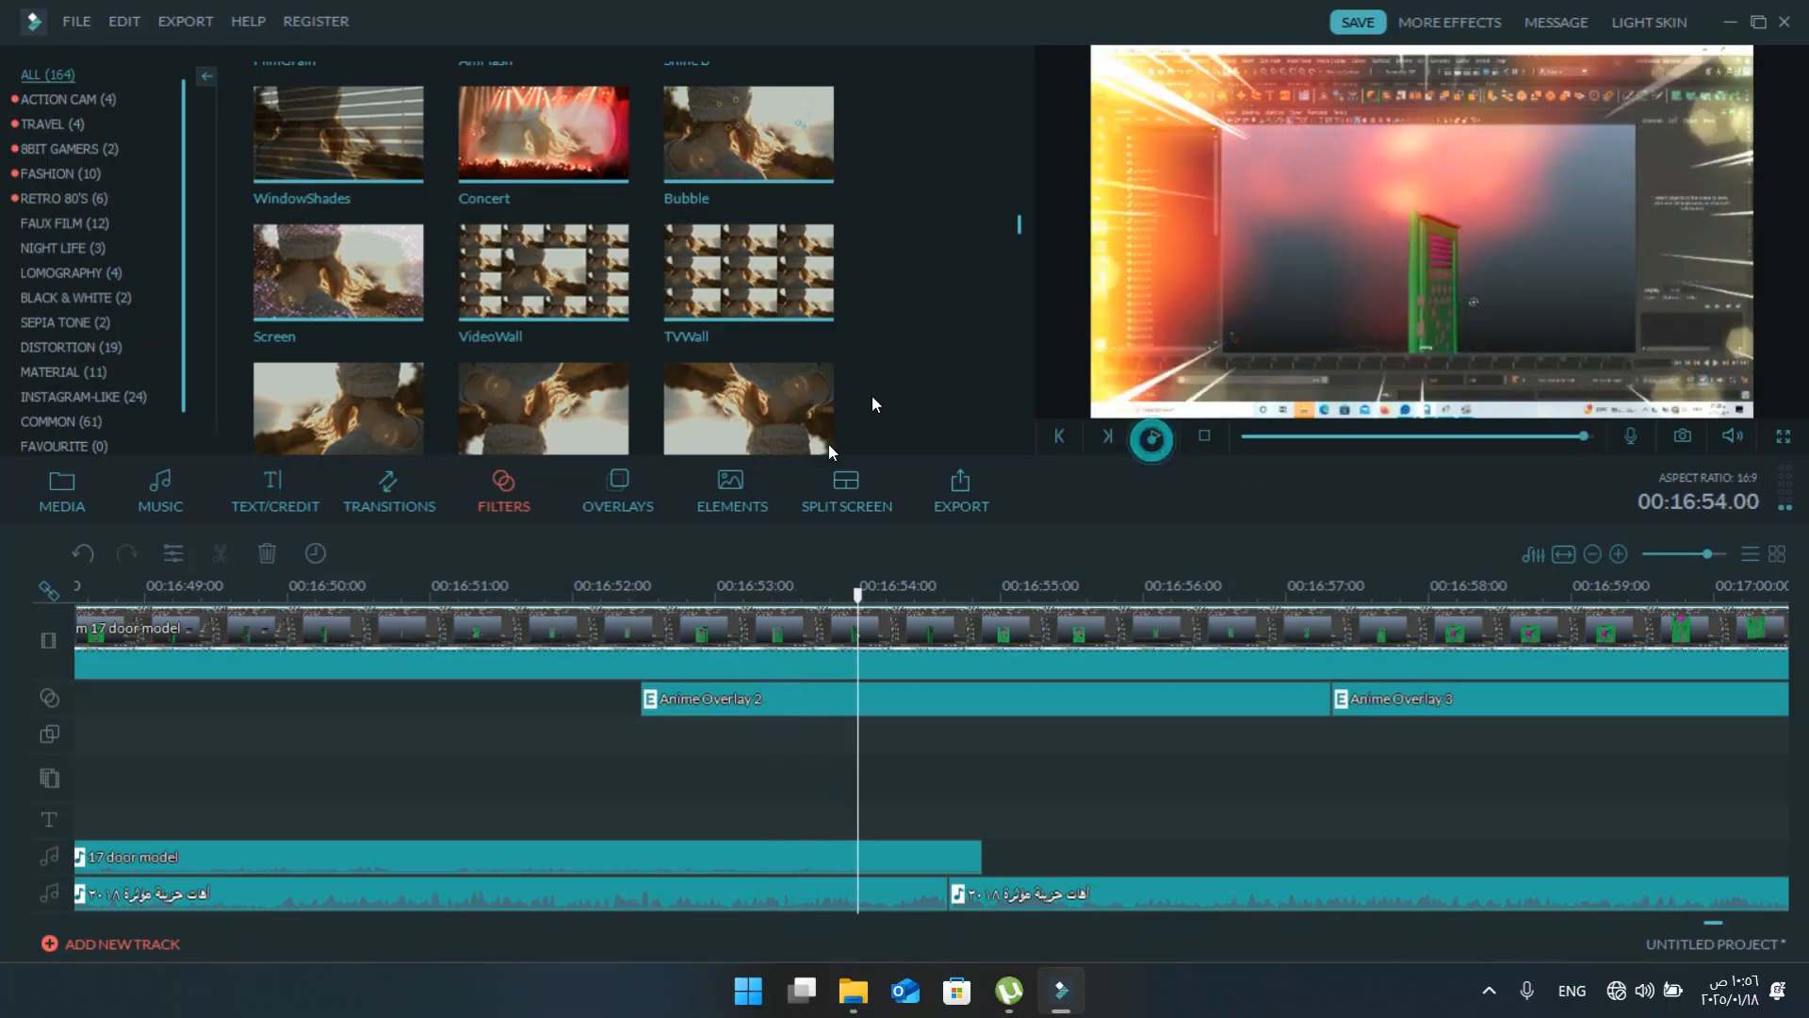
{"action": "key", "text": "space"}
{"action": "left_click", "coordinate": [794, 594]}
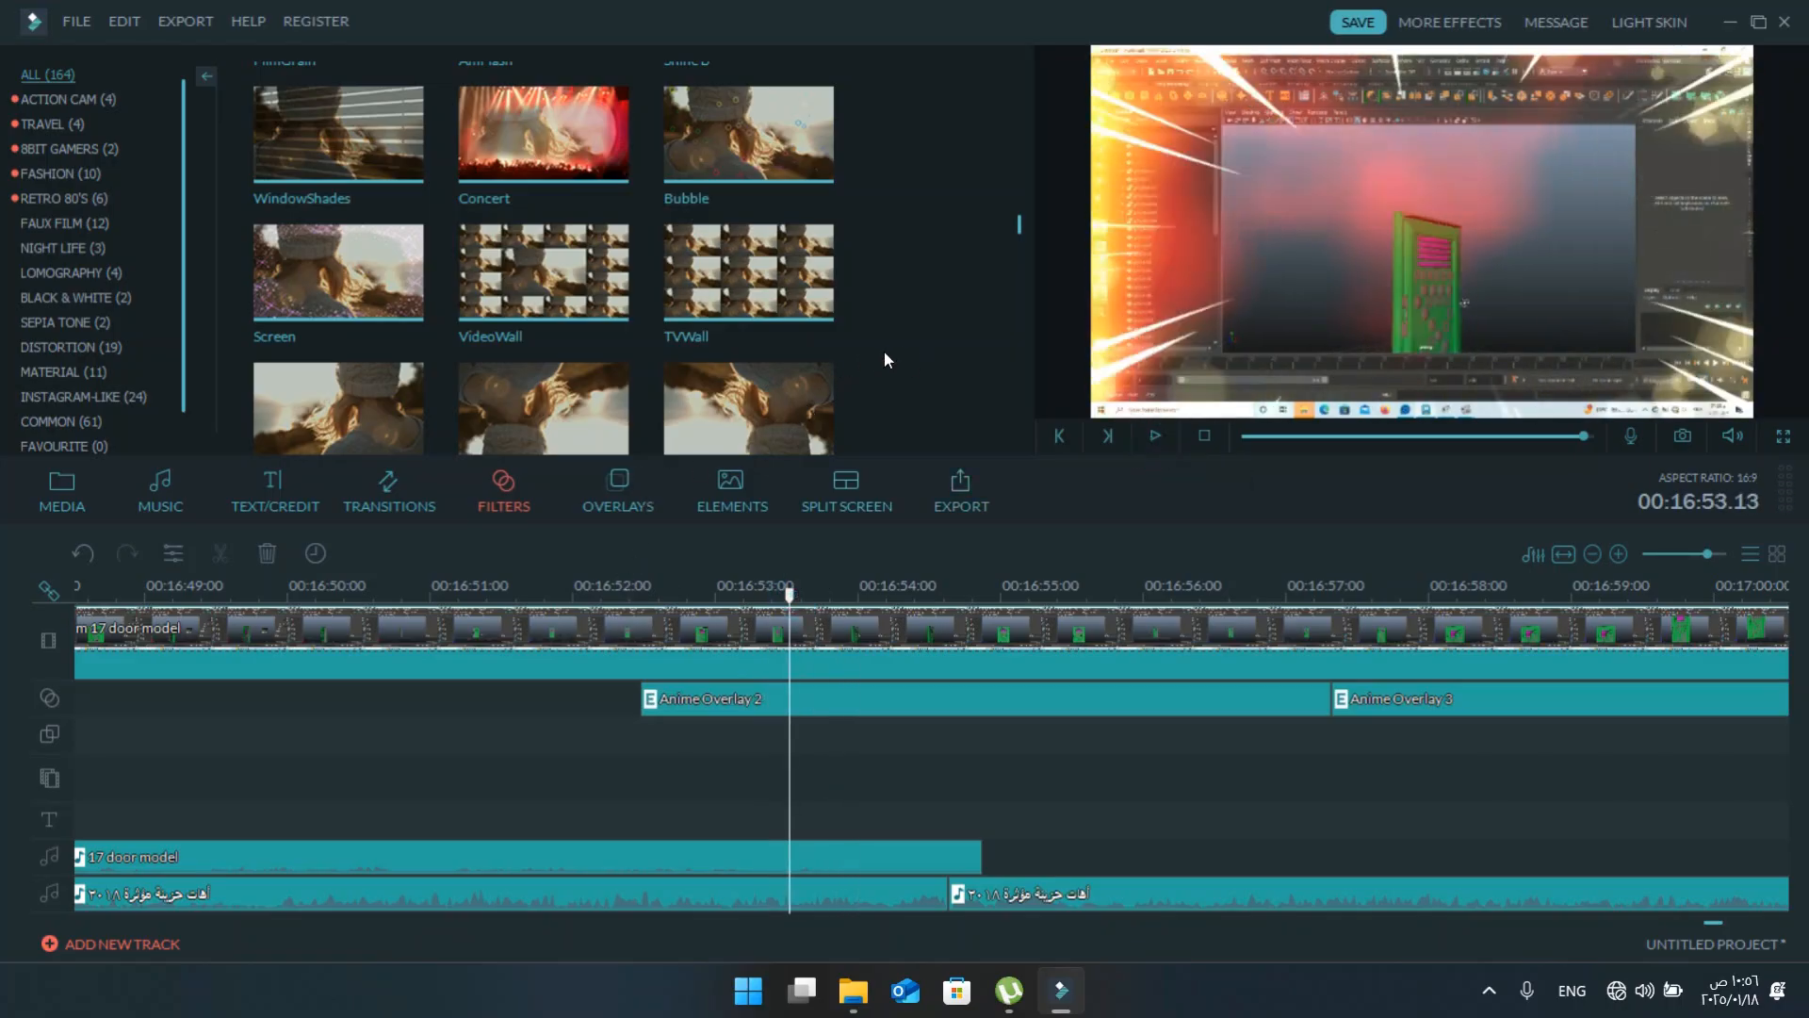
{"action": "key", "text": "space"}
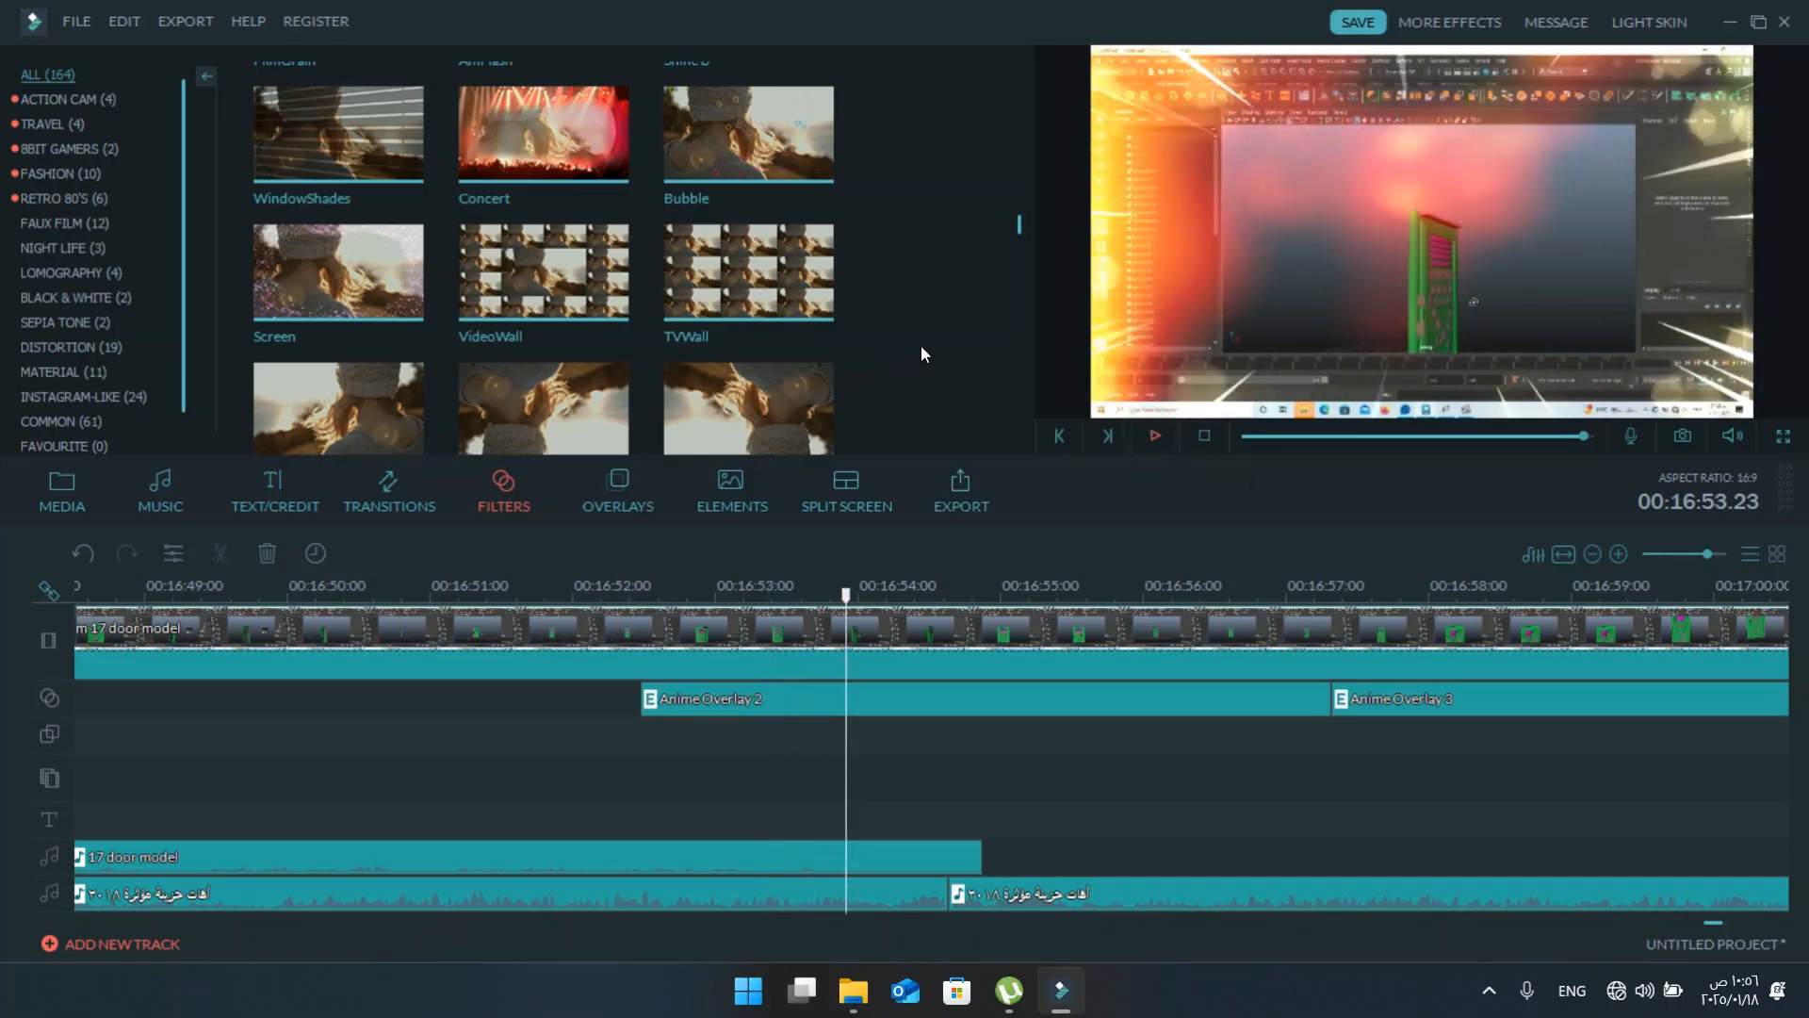
{"action": "key", "text": "space"}
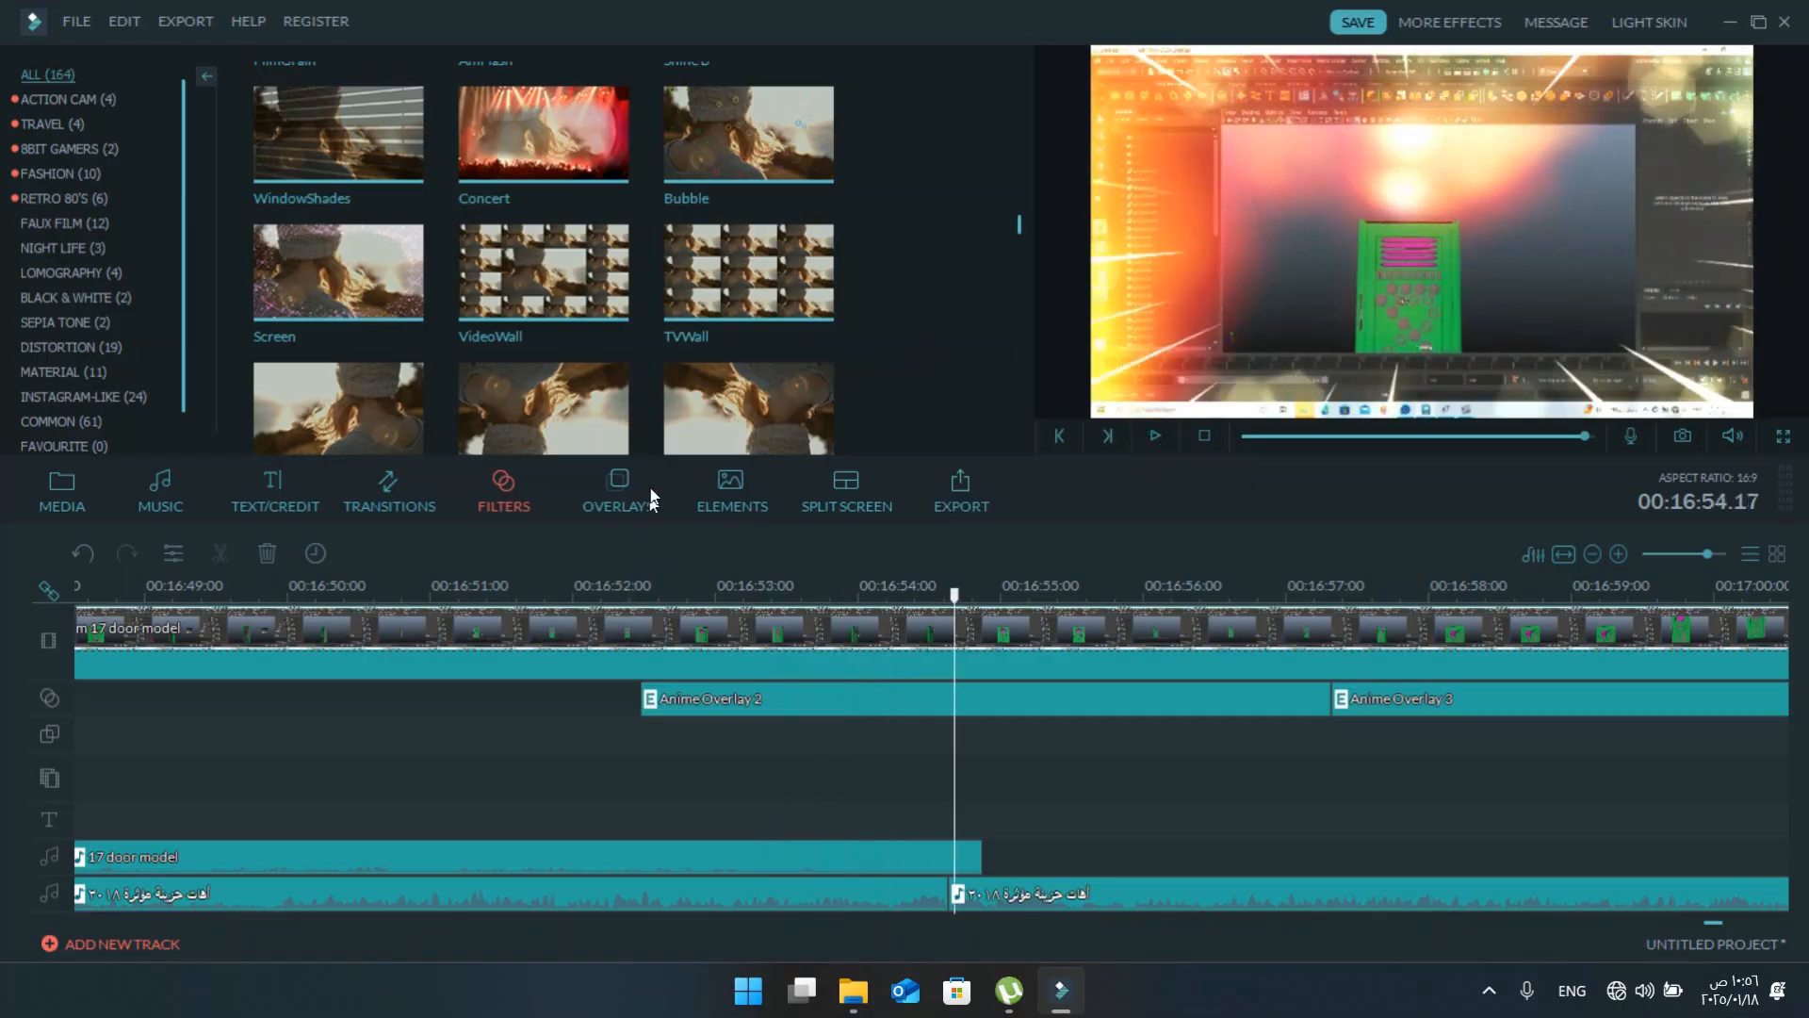
- Split the 17 door model audio clip at 00:16:53.18 and delete the part after the cut
{"action": "left_click", "coordinate": [818, 594]}
{"action": "left_click", "coordinate": [845, 859]}
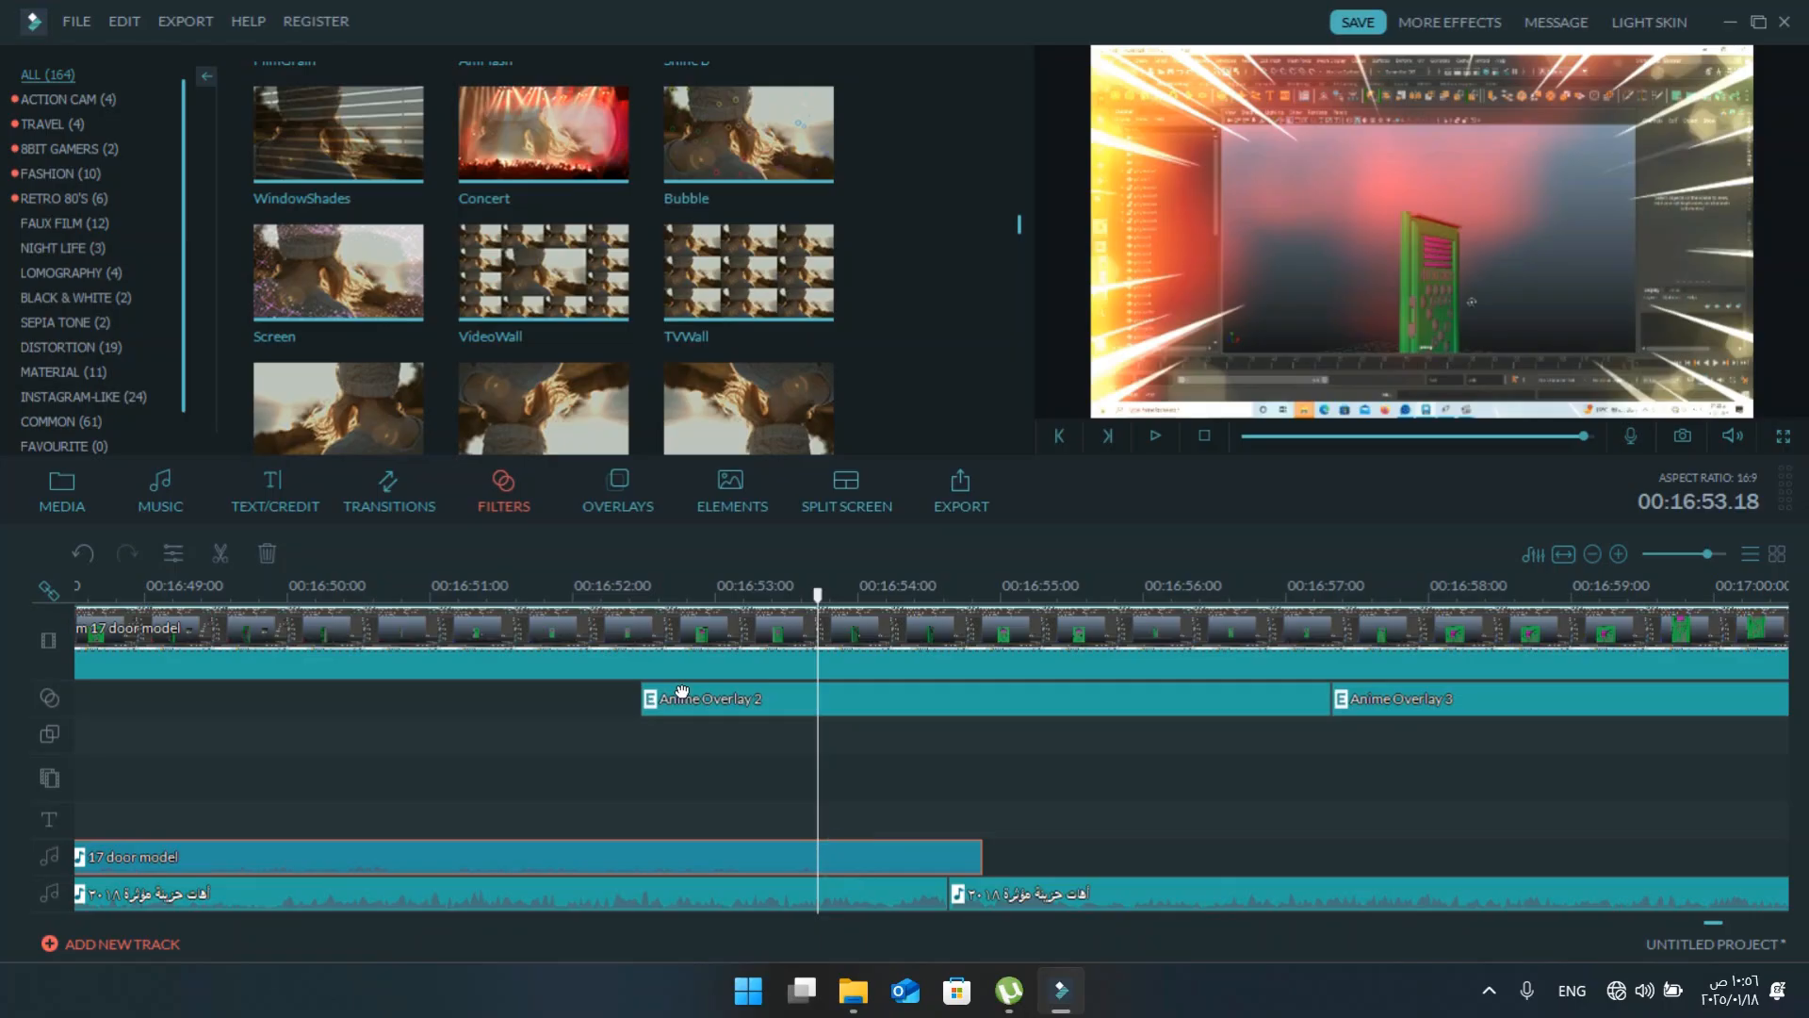
{"action": "key", "text": "ctrl+b"}
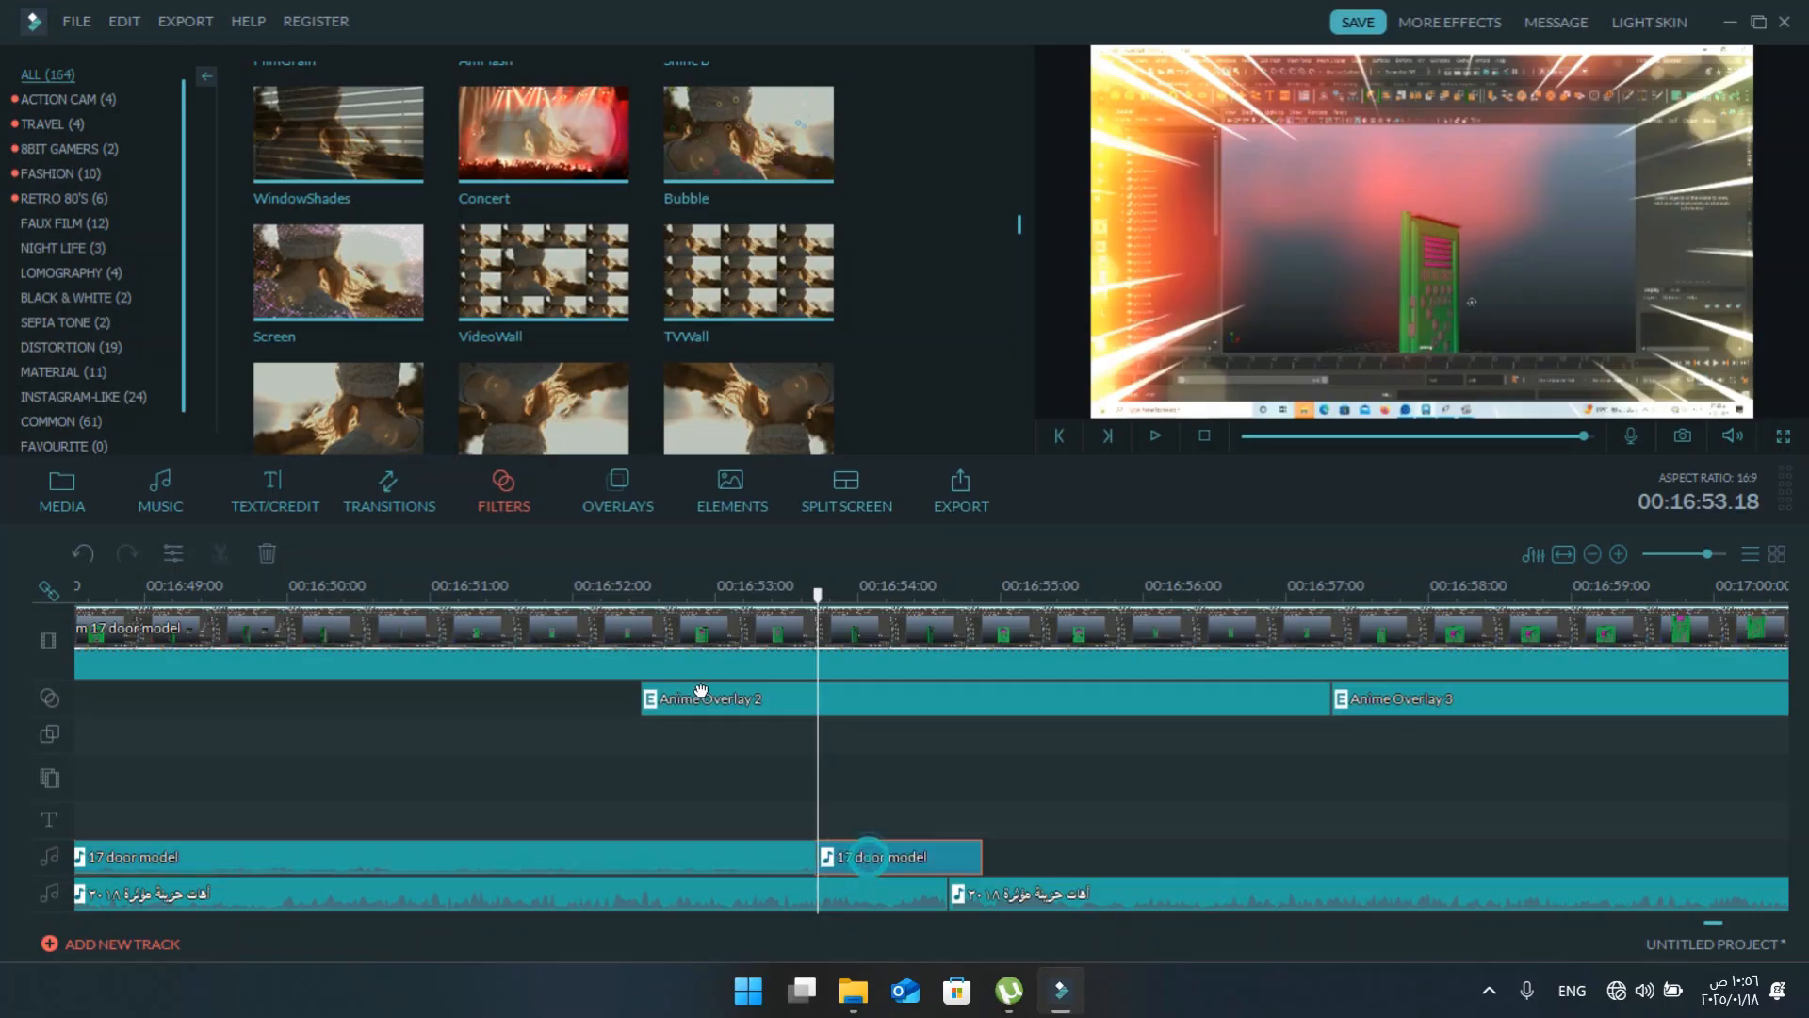
{"action": "key", "text": "Delete"}
- Replay the section from just before Anime Overlay 2 to check the trimmed end of the 17 door model audio
{"action": "left_click", "coordinate": [595, 588]}
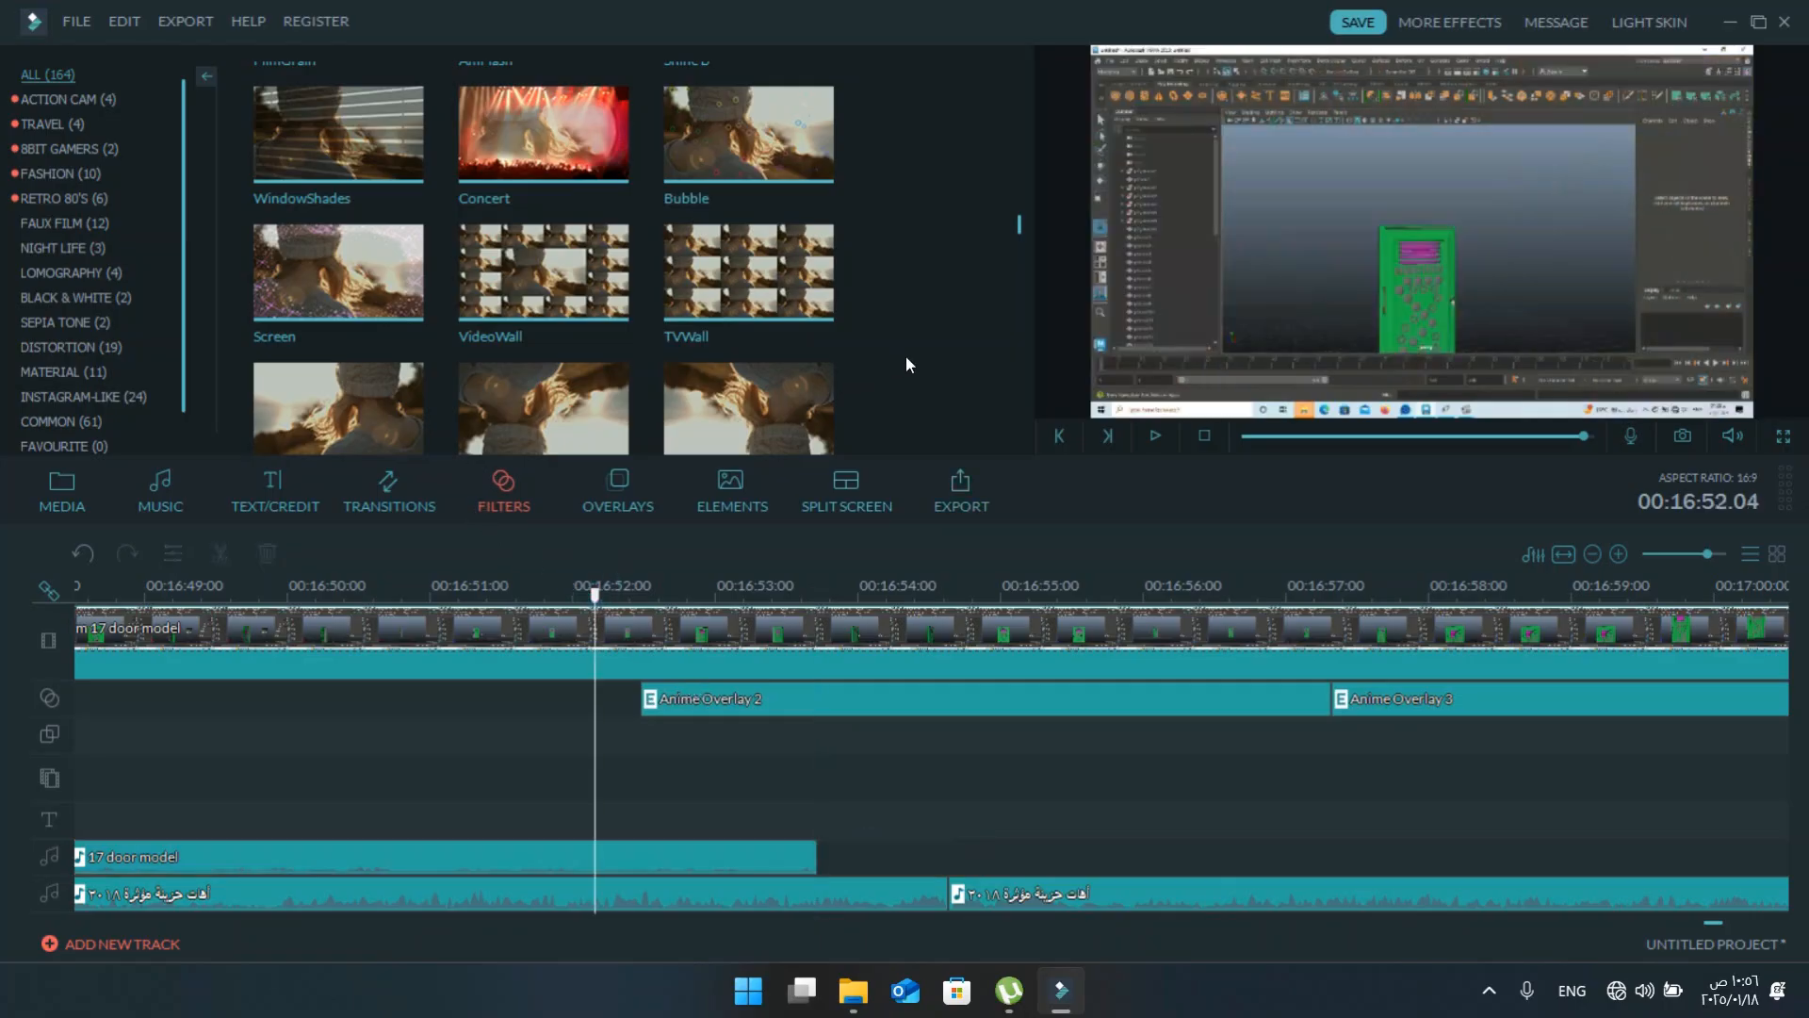
{"action": "key", "text": "space"}
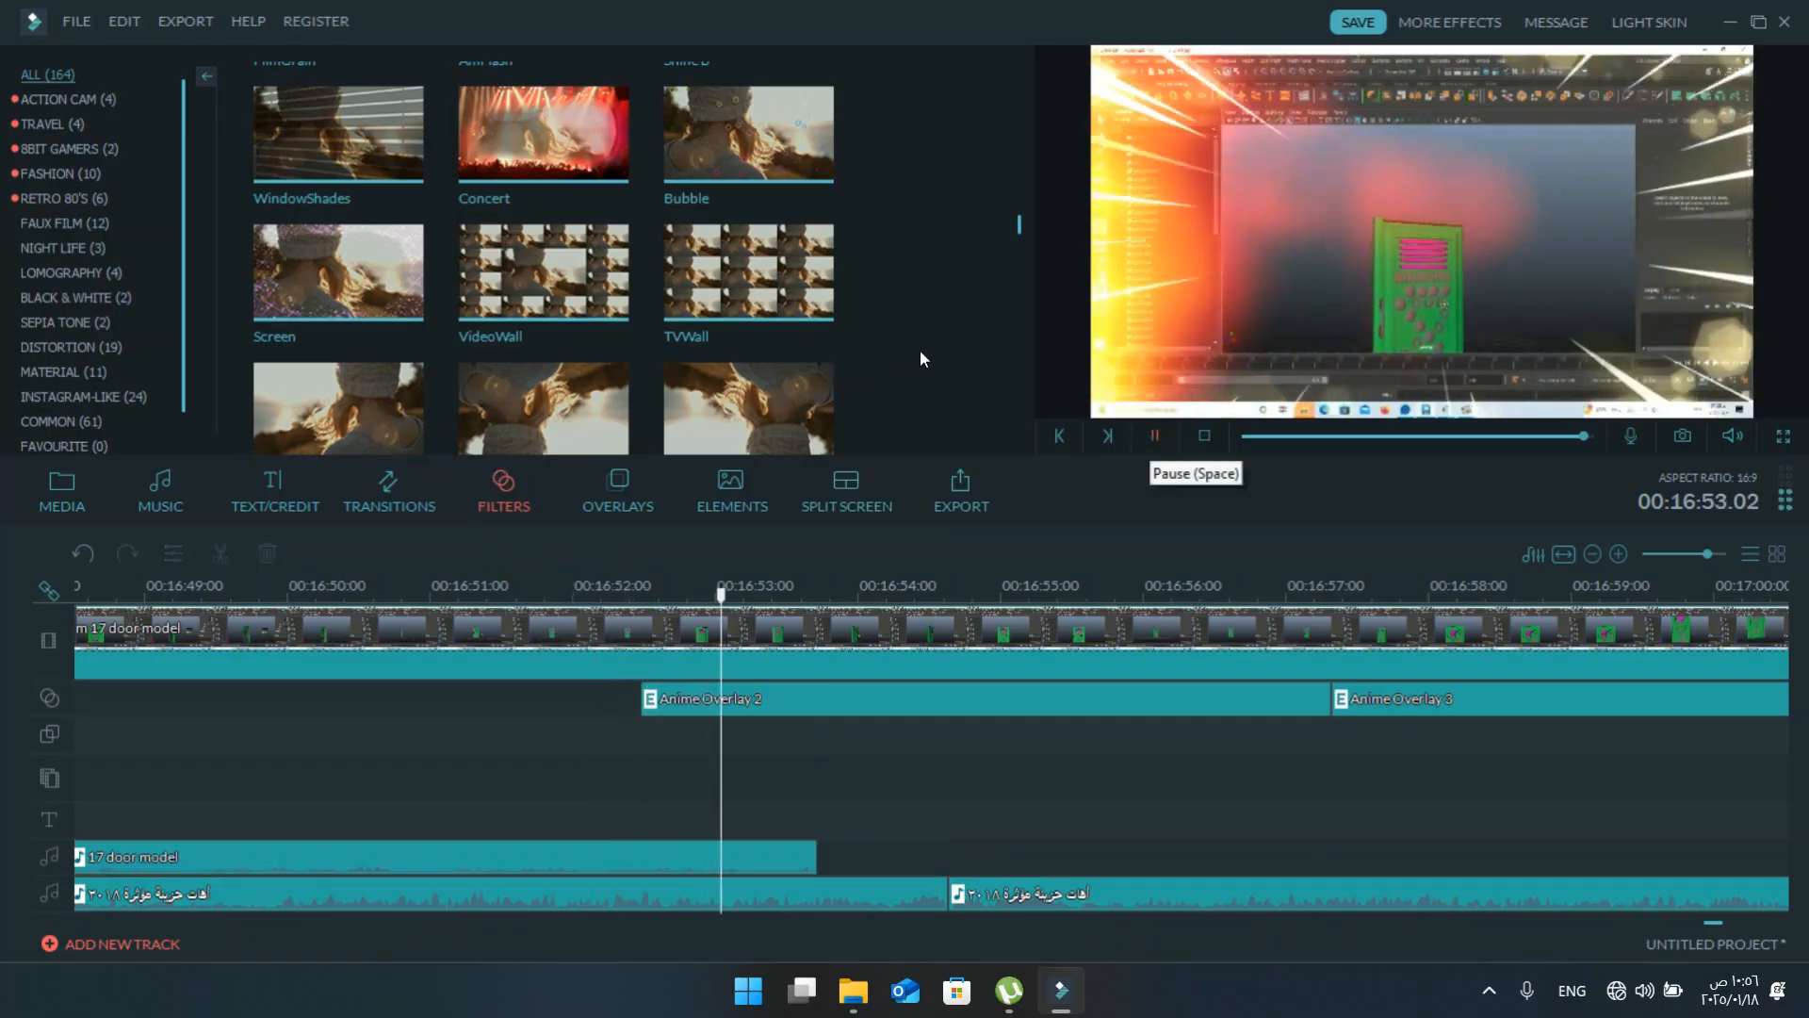
{"action": "key", "text": "space"}
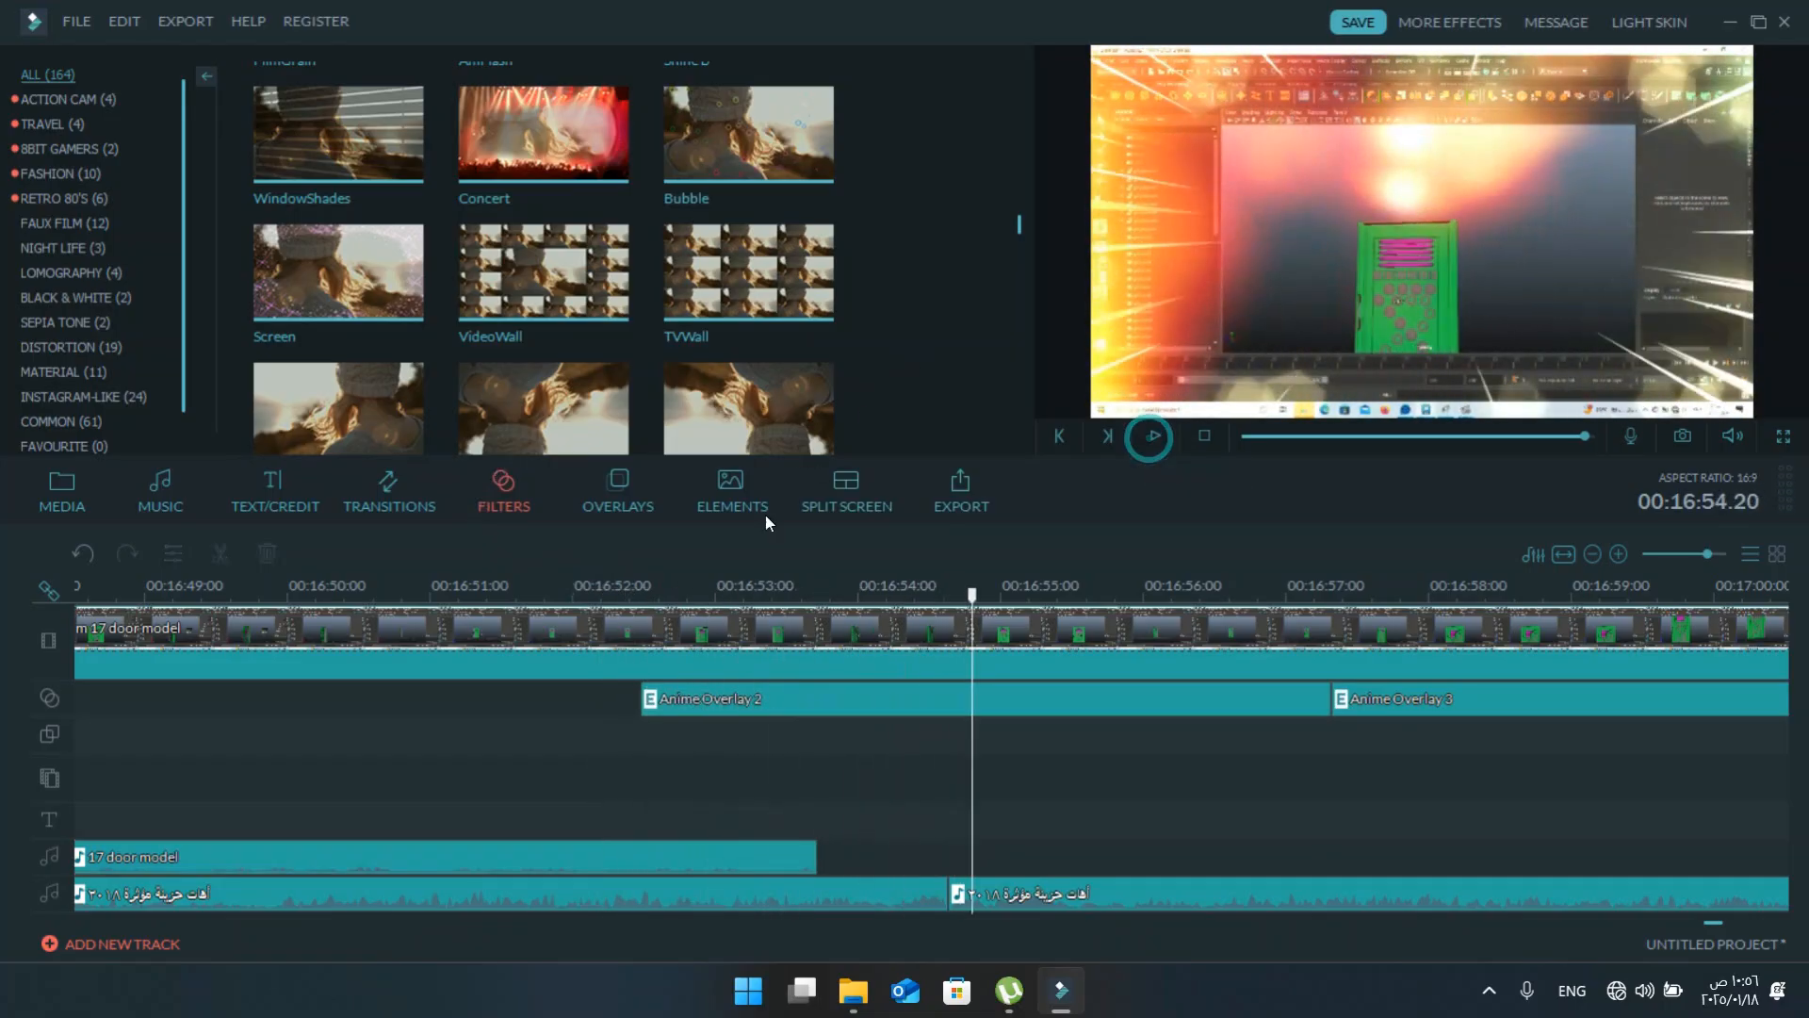
{"action": "left_click", "coordinate": [608, 587]}
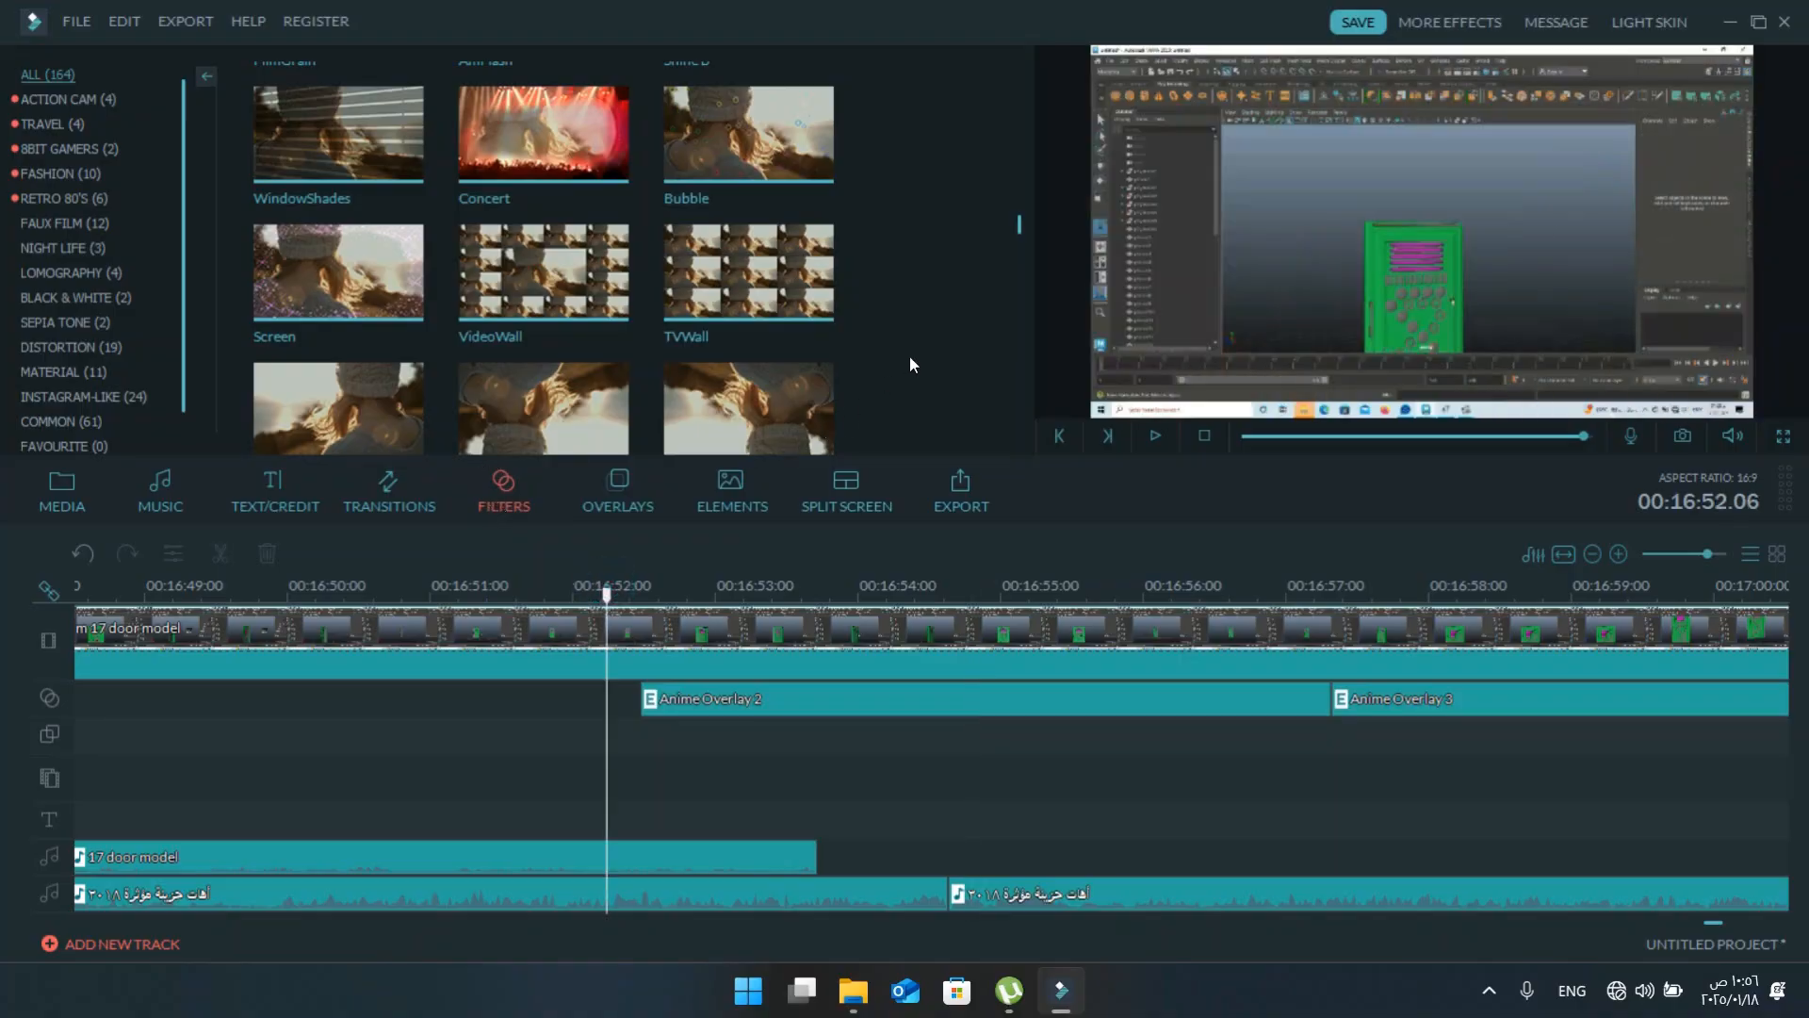
{"action": "key", "text": "space"}
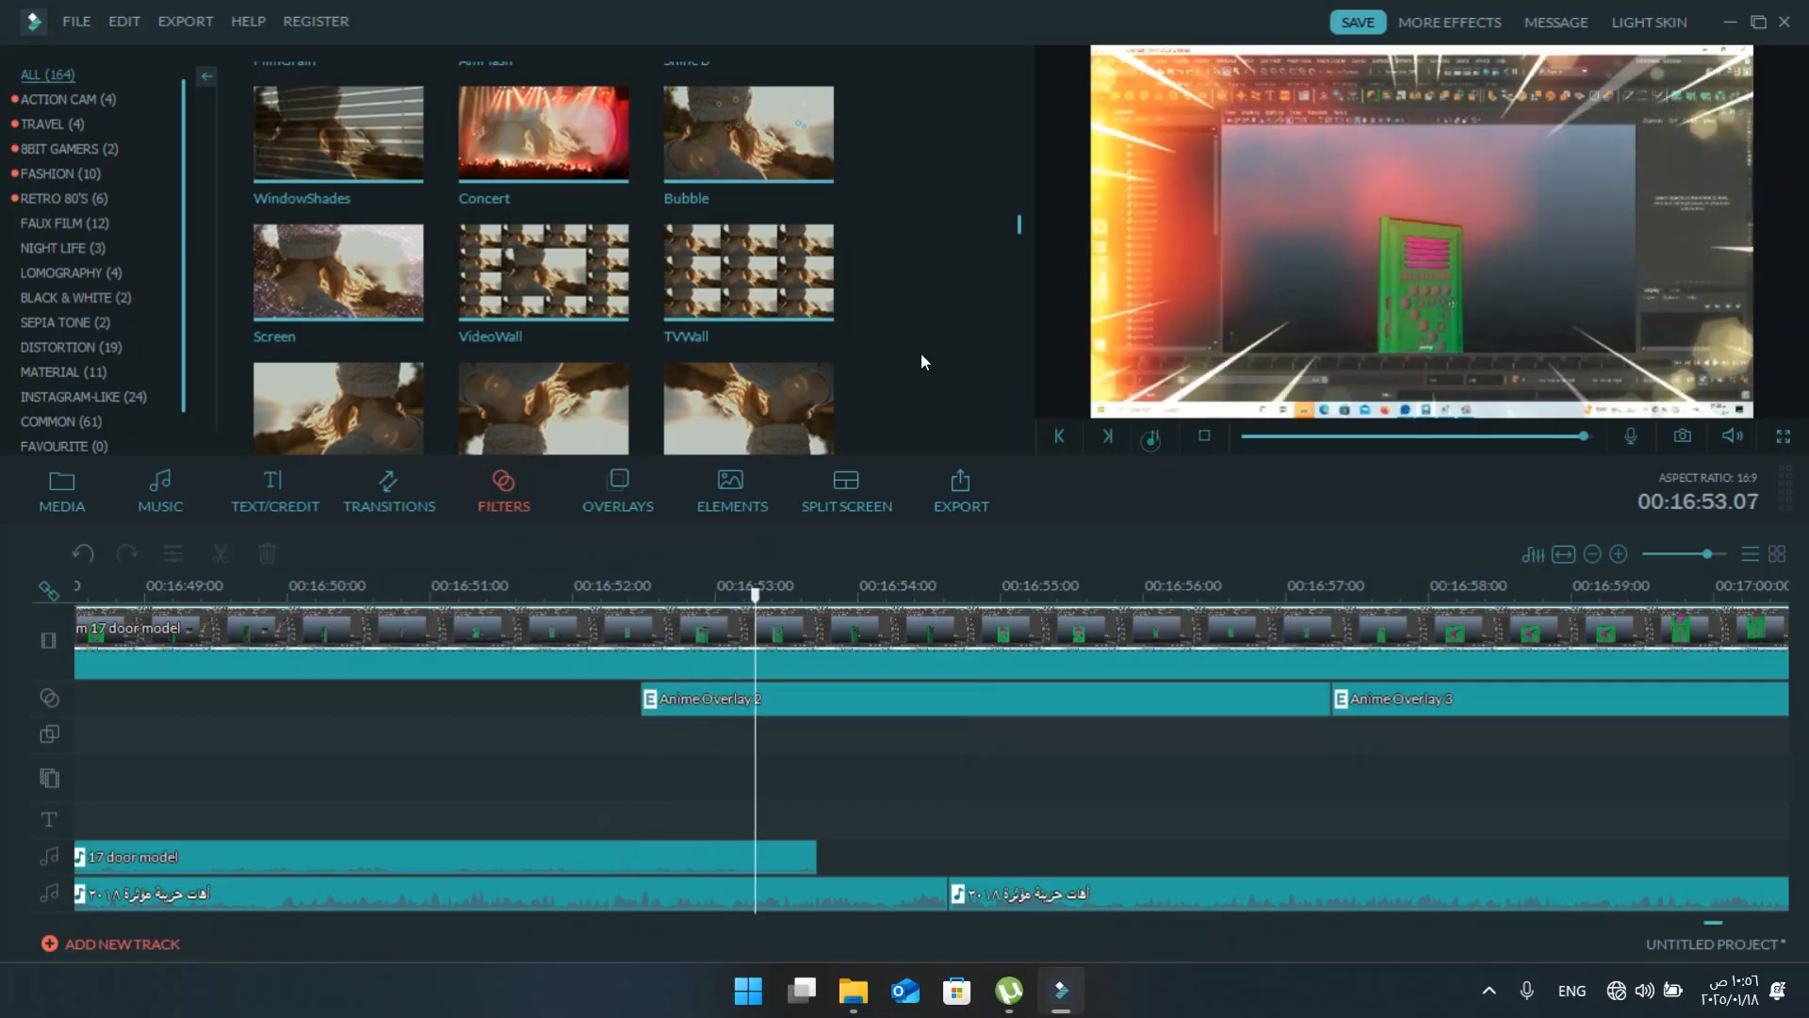
{"action": "left_click", "coordinate": [1150, 441]}
{"action": "left_click", "coordinate": [1150, 441]}
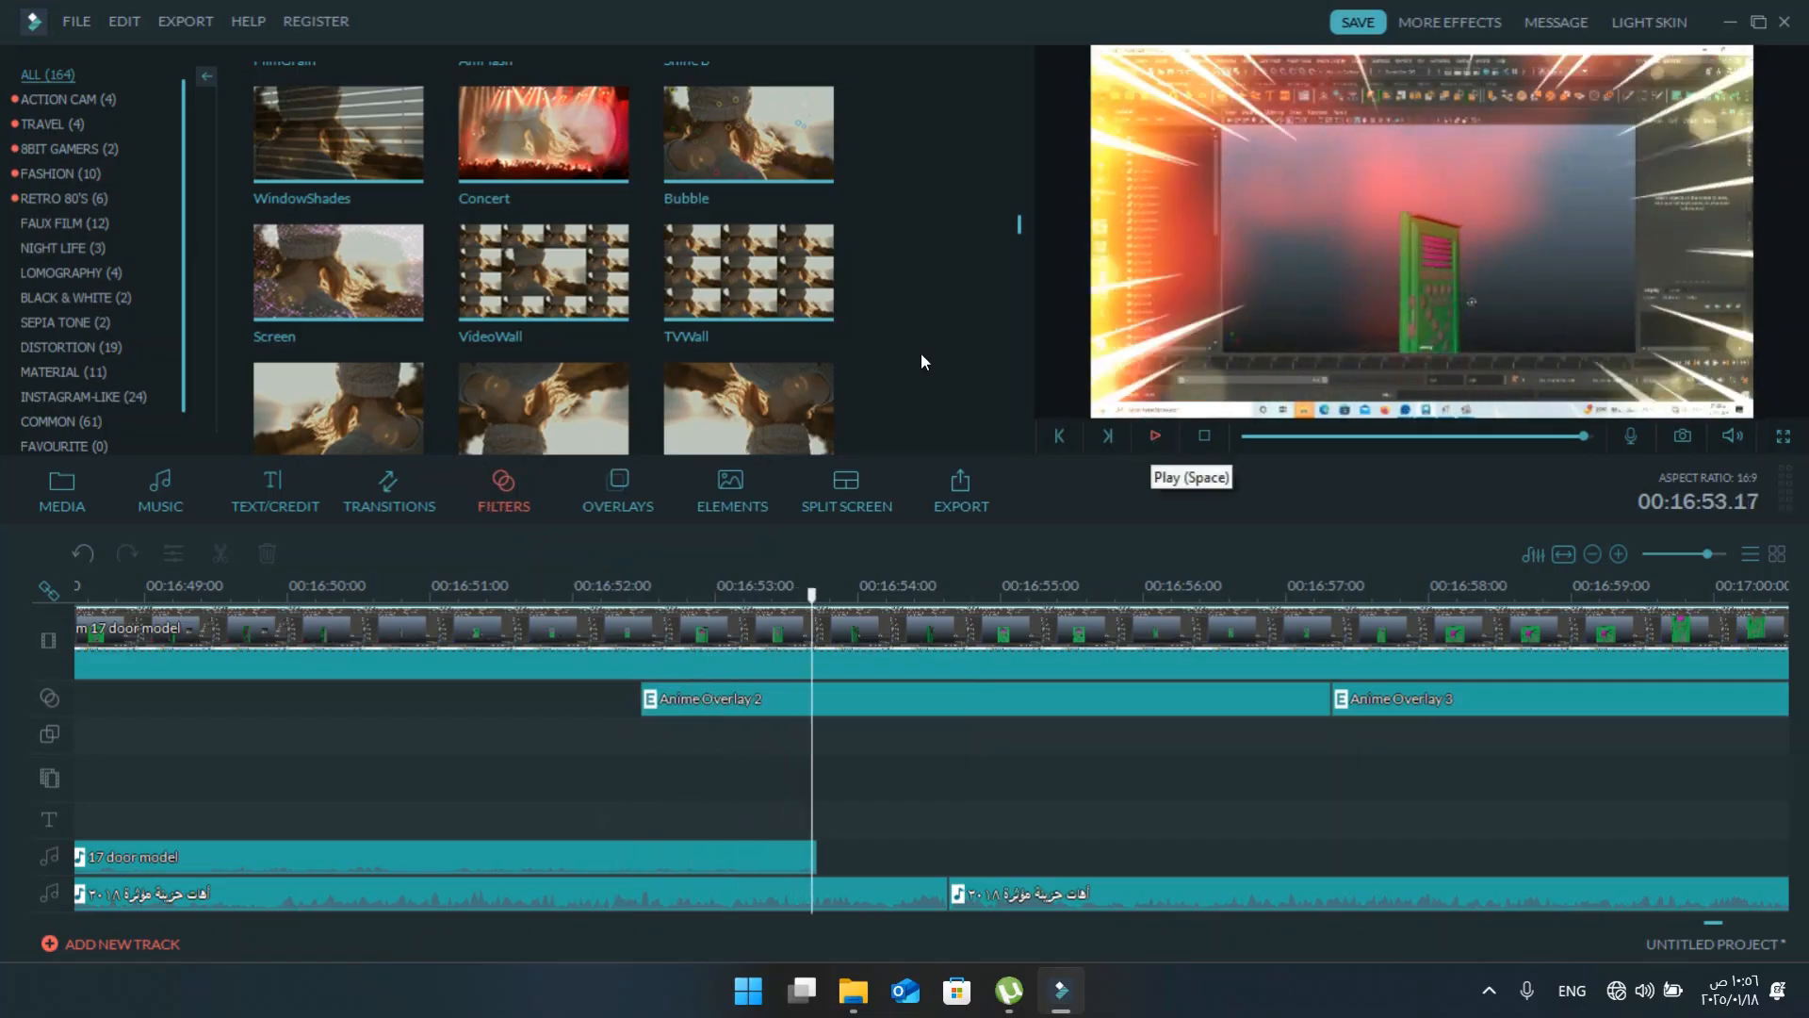
{"action": "left_click", "coordinate": [1154, 437]}
{"action": "left_click", "coordinate": [1154, 437]}
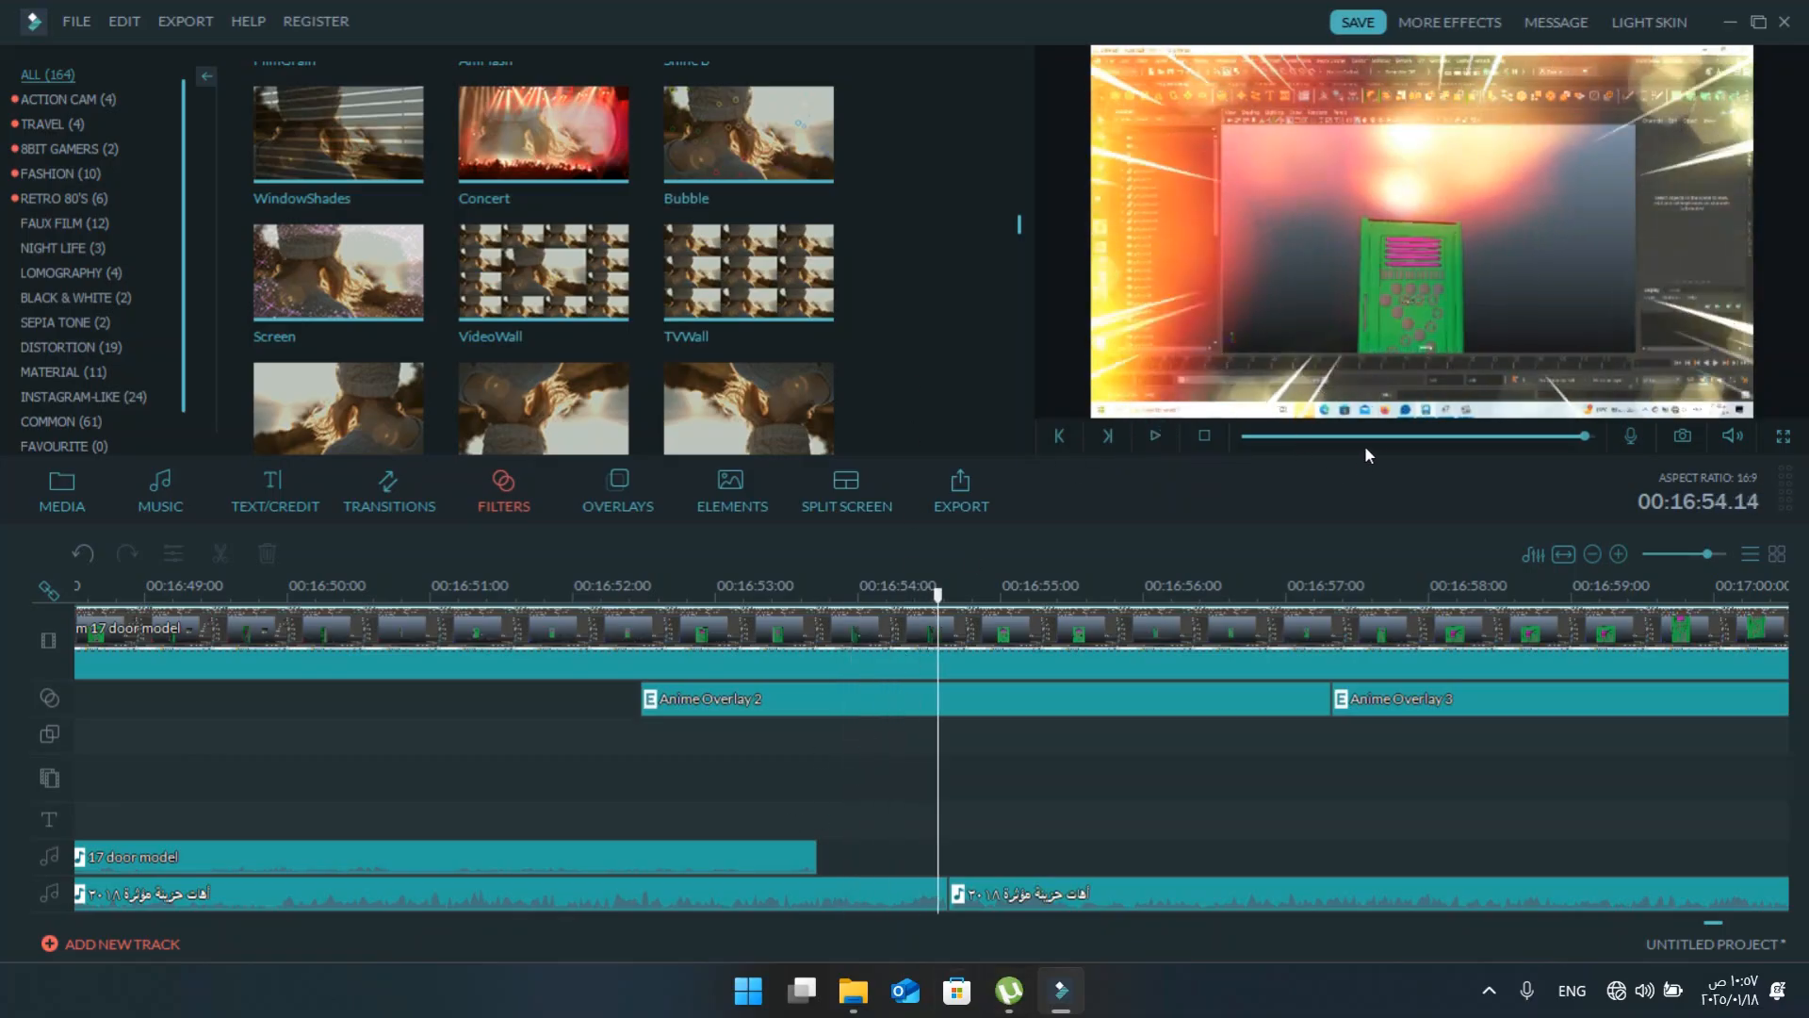
- Return to the beginning of the timeline and play from just before the start of the 17 door model clip
{"action": "left_click", "coordinate": [1687, 554]}
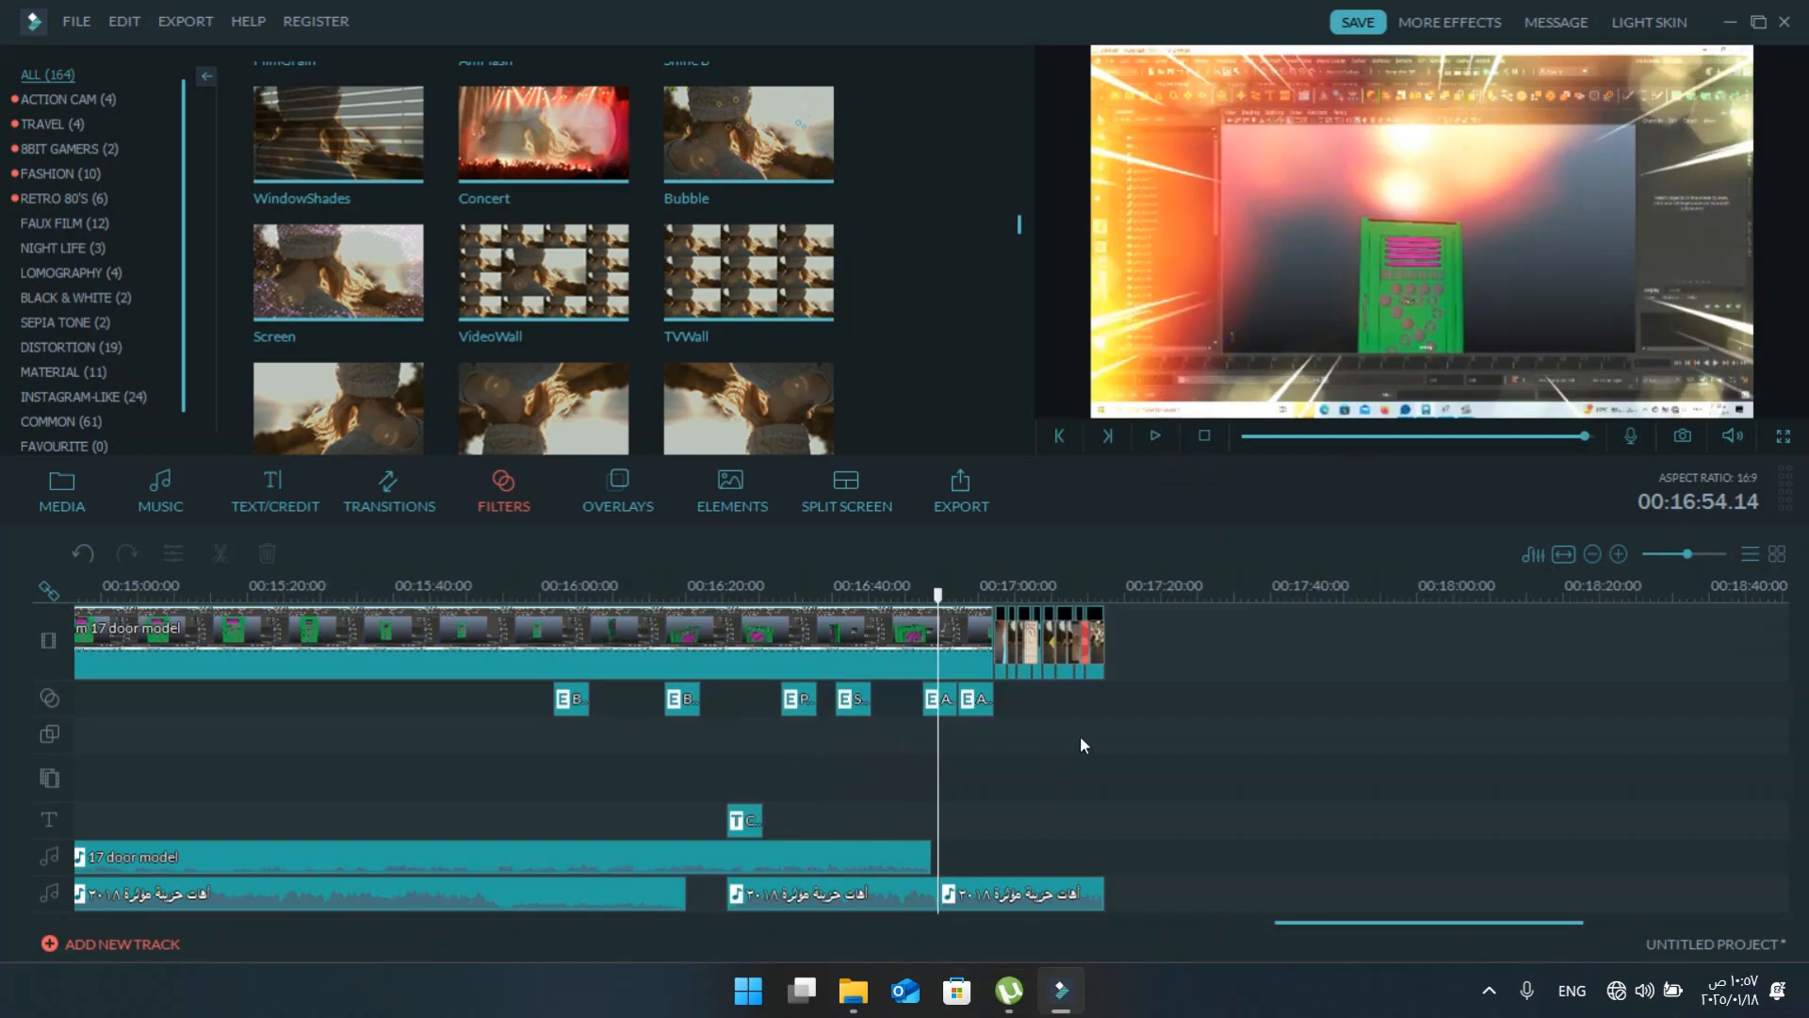
{"action": "left_click_drag", "start_coordinate": [1353, 923], "coordinate": [33, 878]}
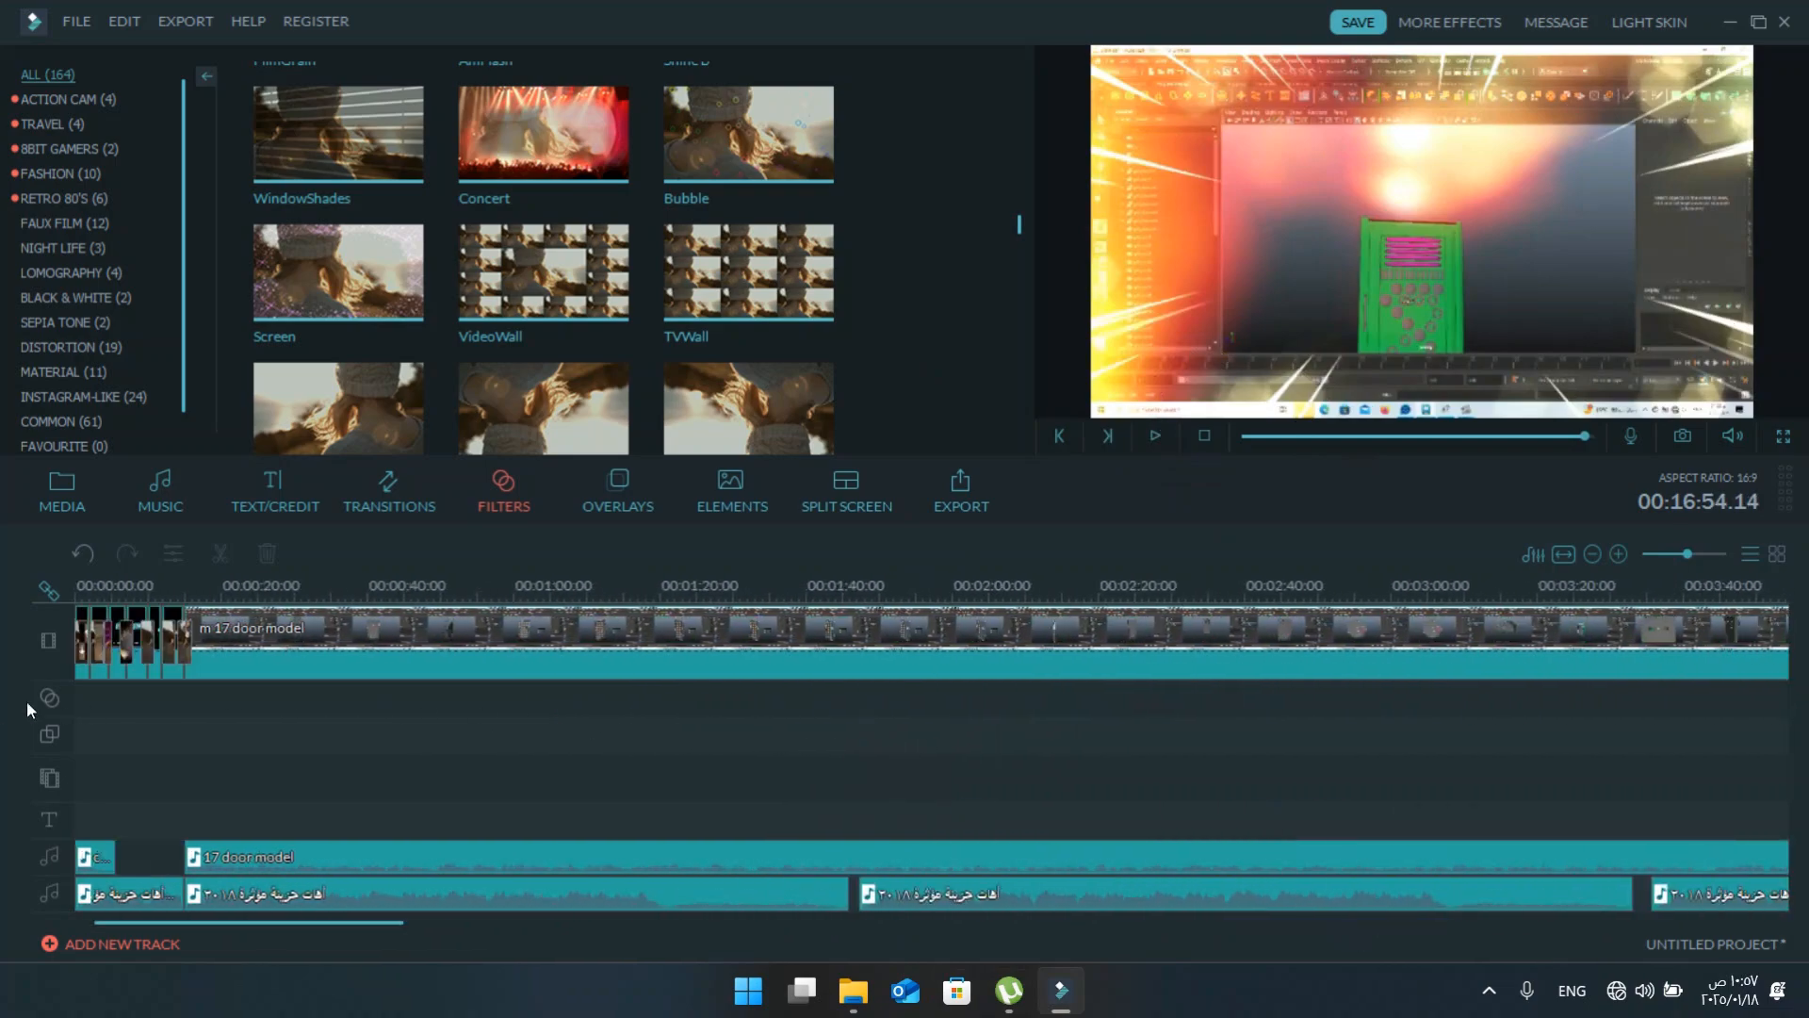
{"action": "left_click", "coordinate": [213, 589]}
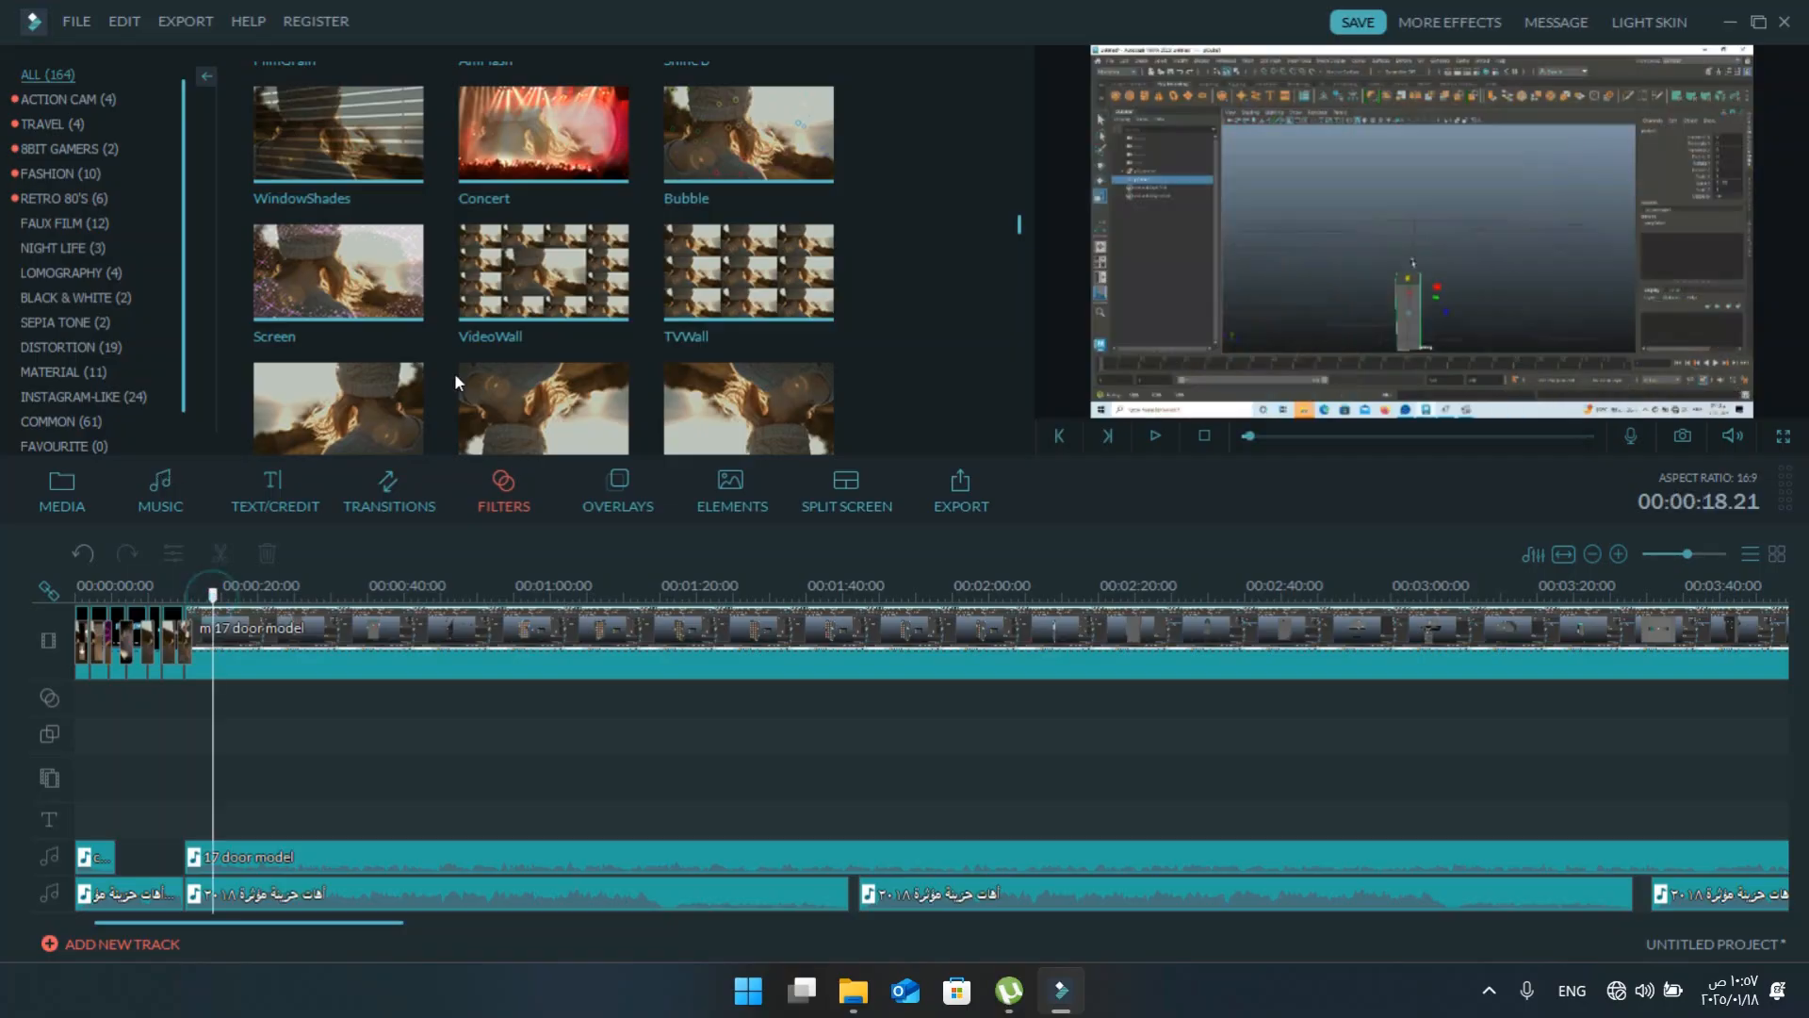
{"action": "left_click", "coordinate": [181, 591]}
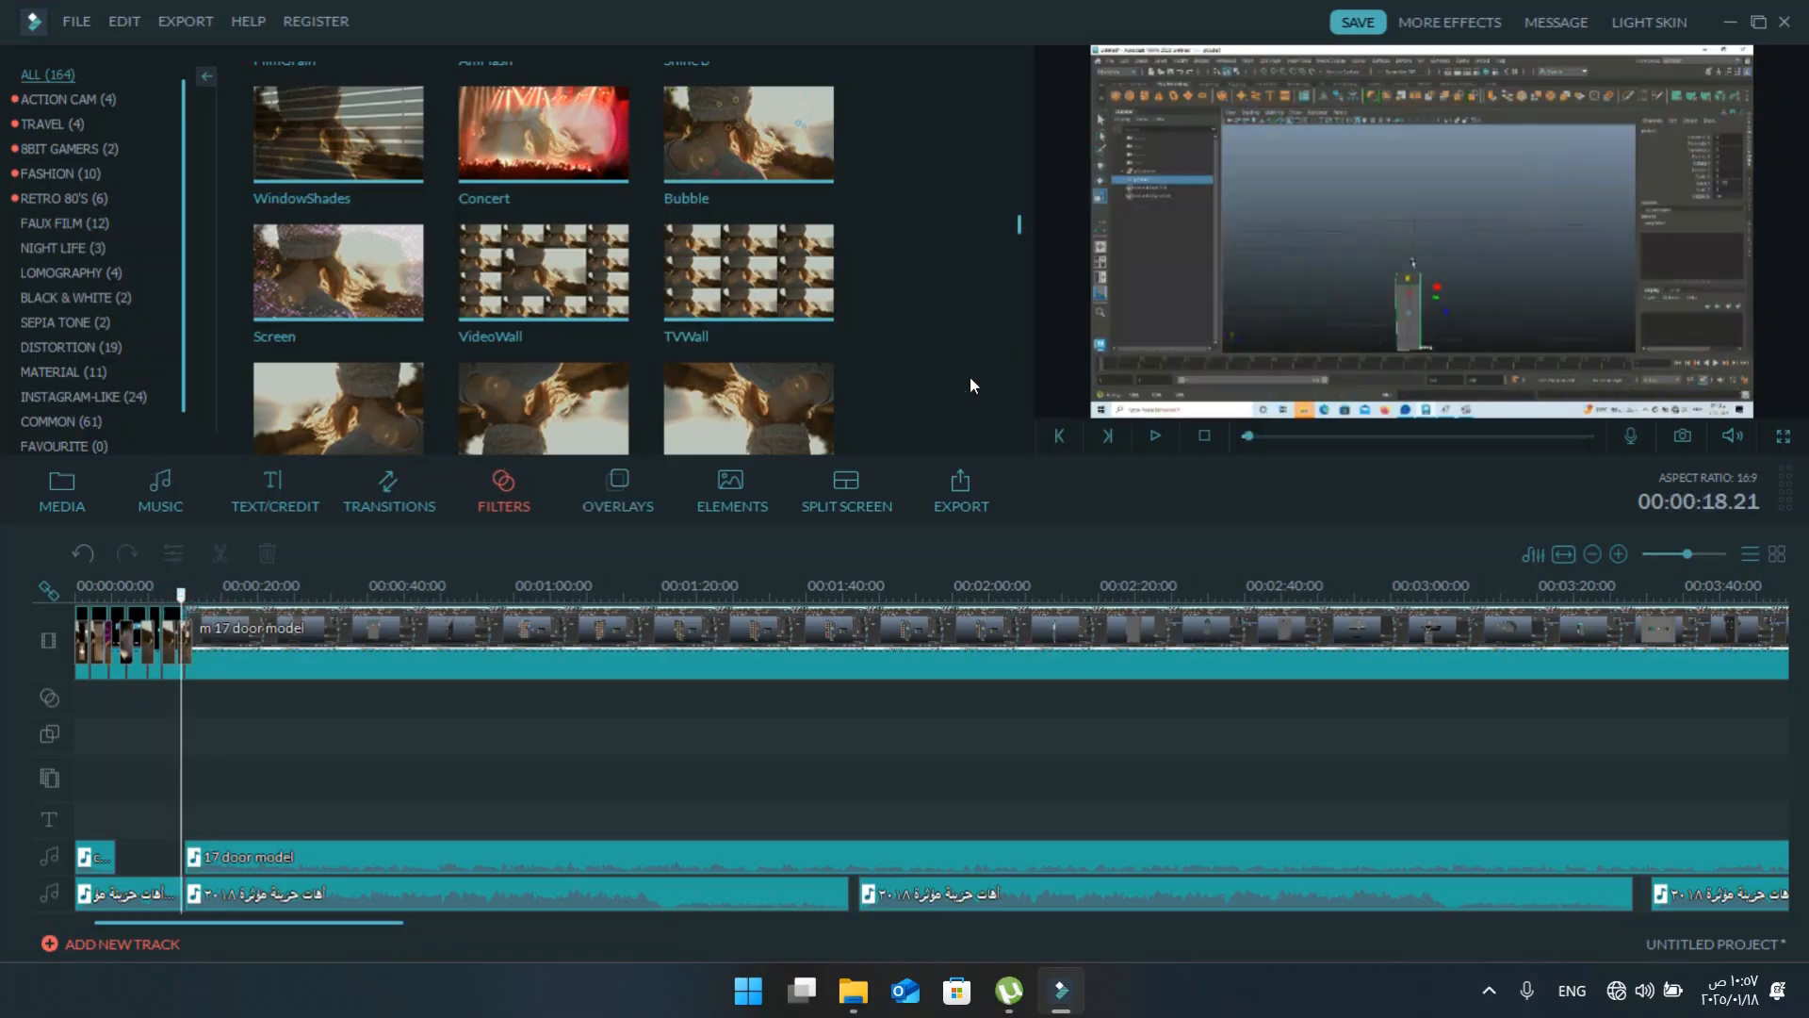
{"action": "left_click", "coordinate": [1161, 435]}
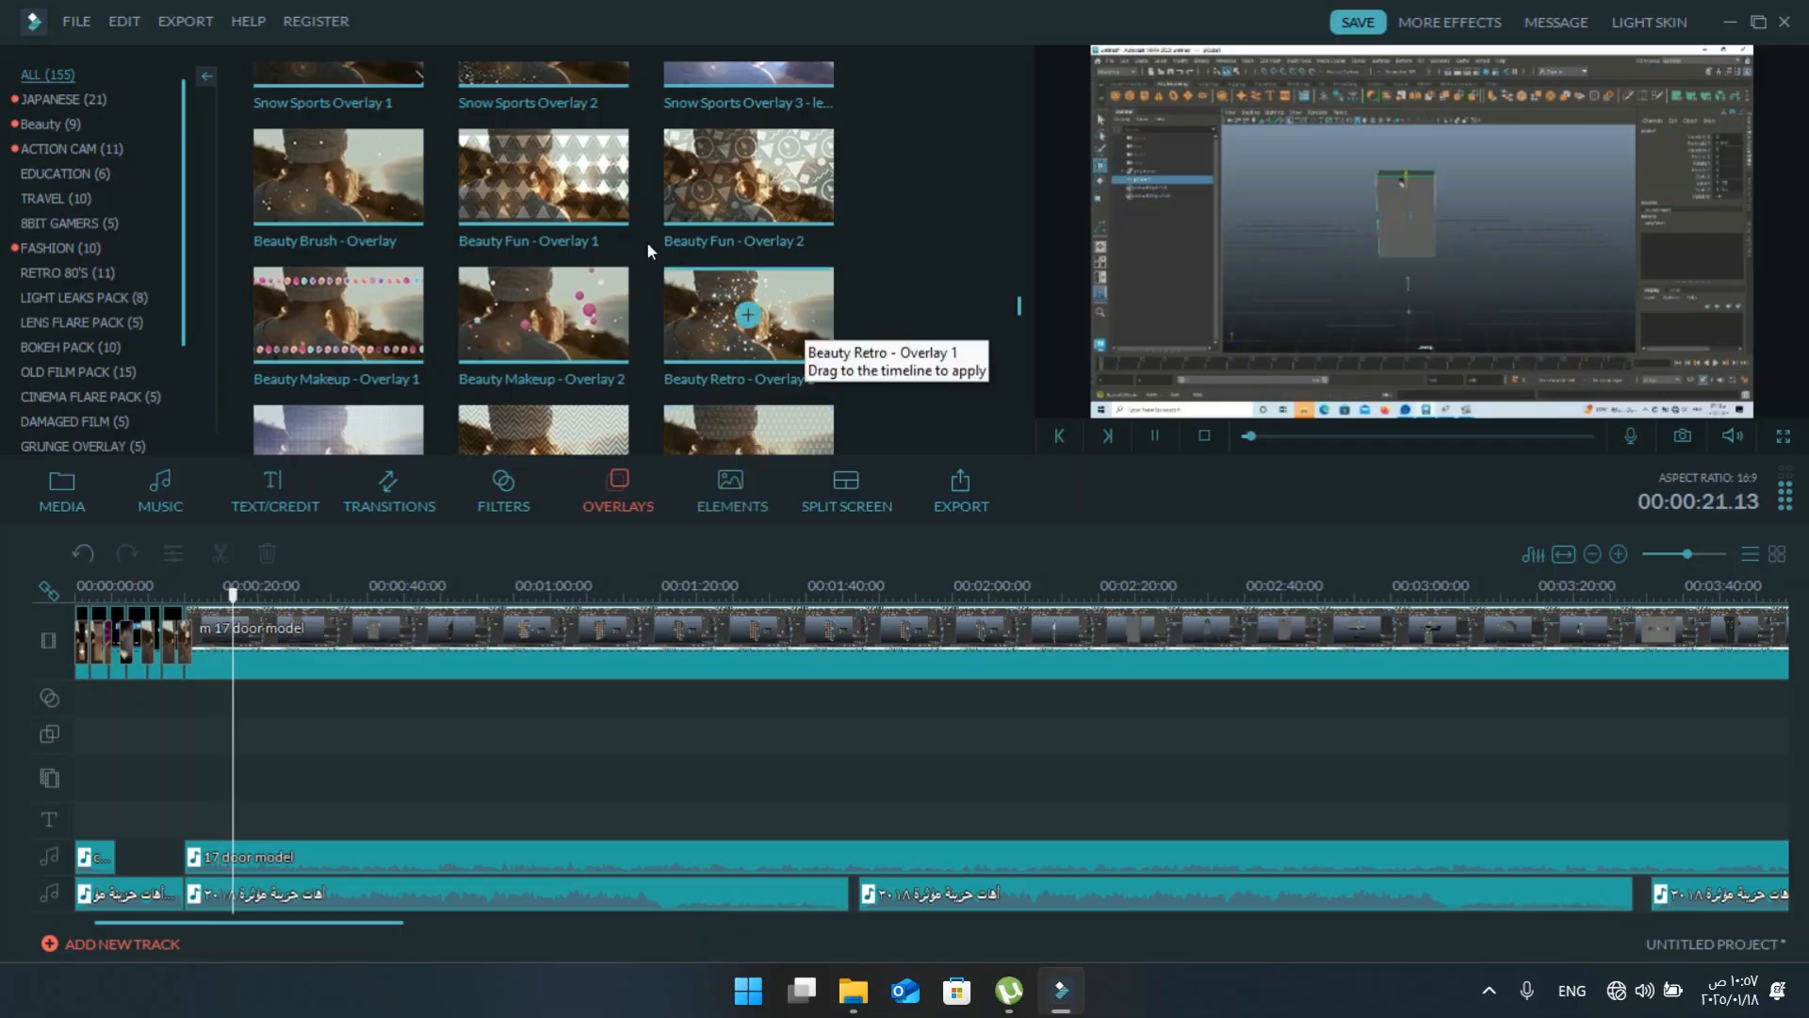
- Add Beauty Retro - Overlay 1 to the timeline at 00:00:23.06 and play the footage on to 00:00:30.10
{"action": "left_click_drag", "start_coordinate": [674, 283], "coordinate": [202, 555]}
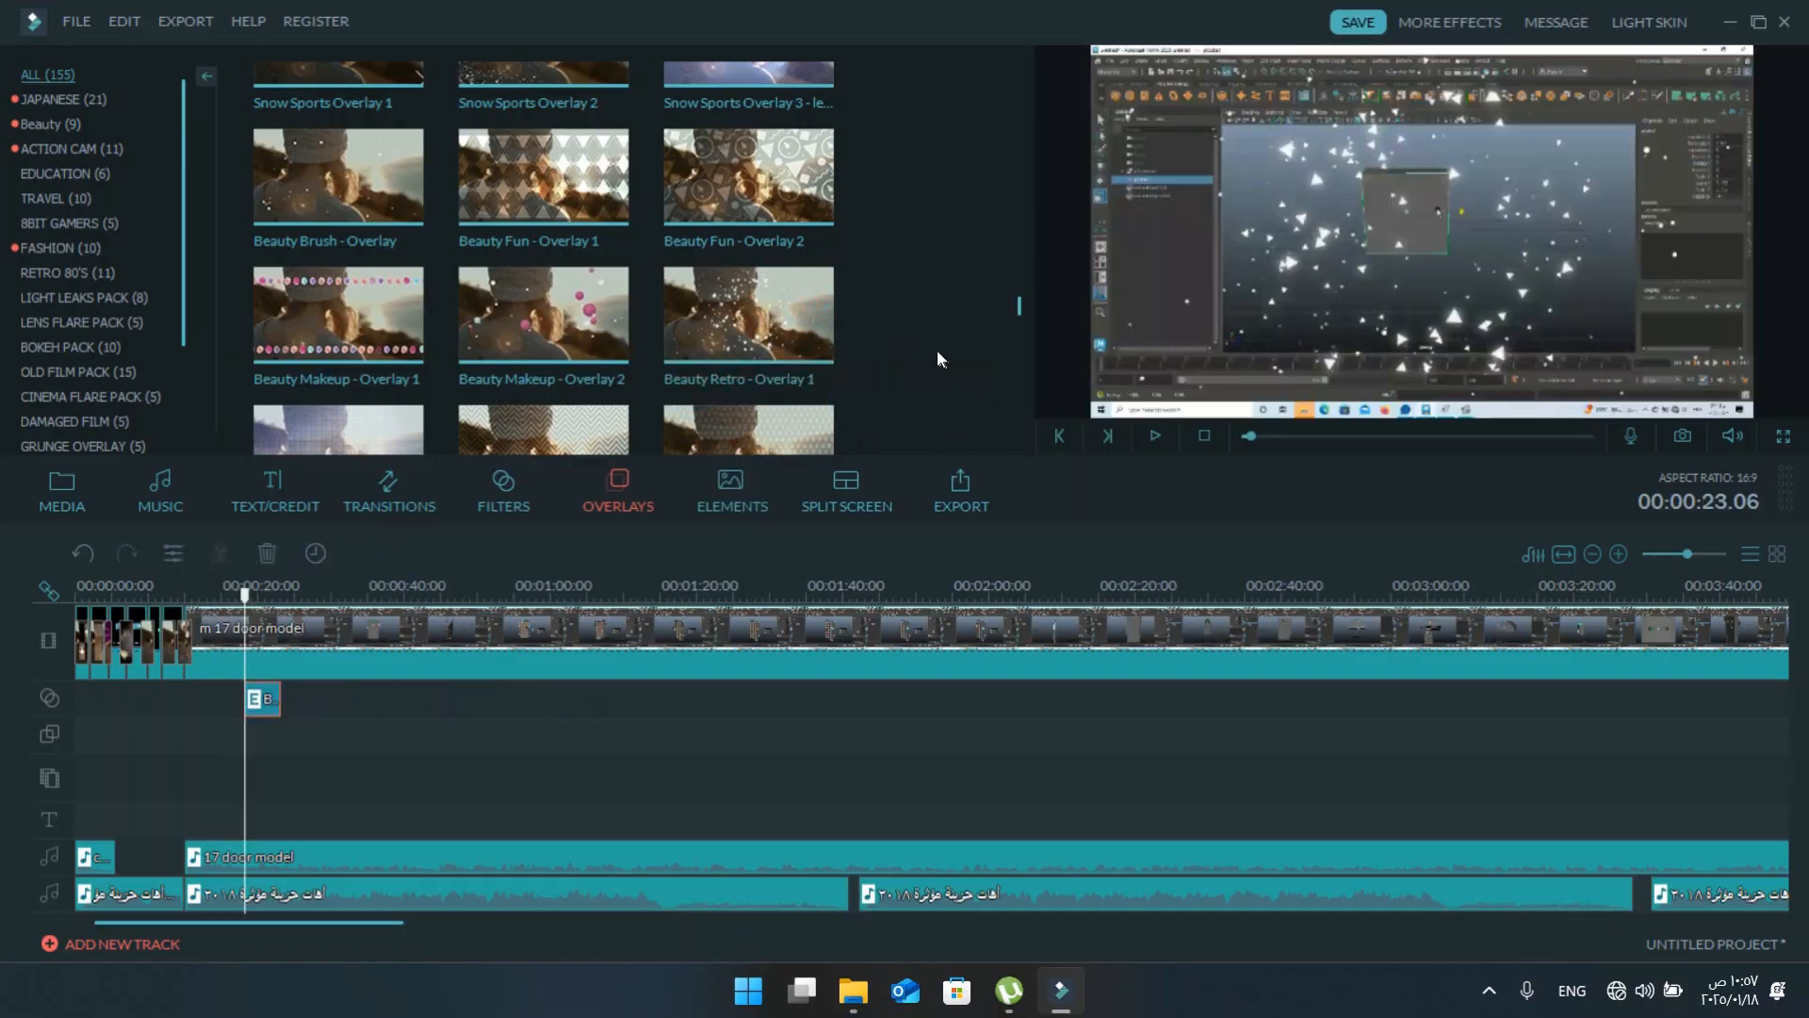
{"action": "key", "text": "space"}
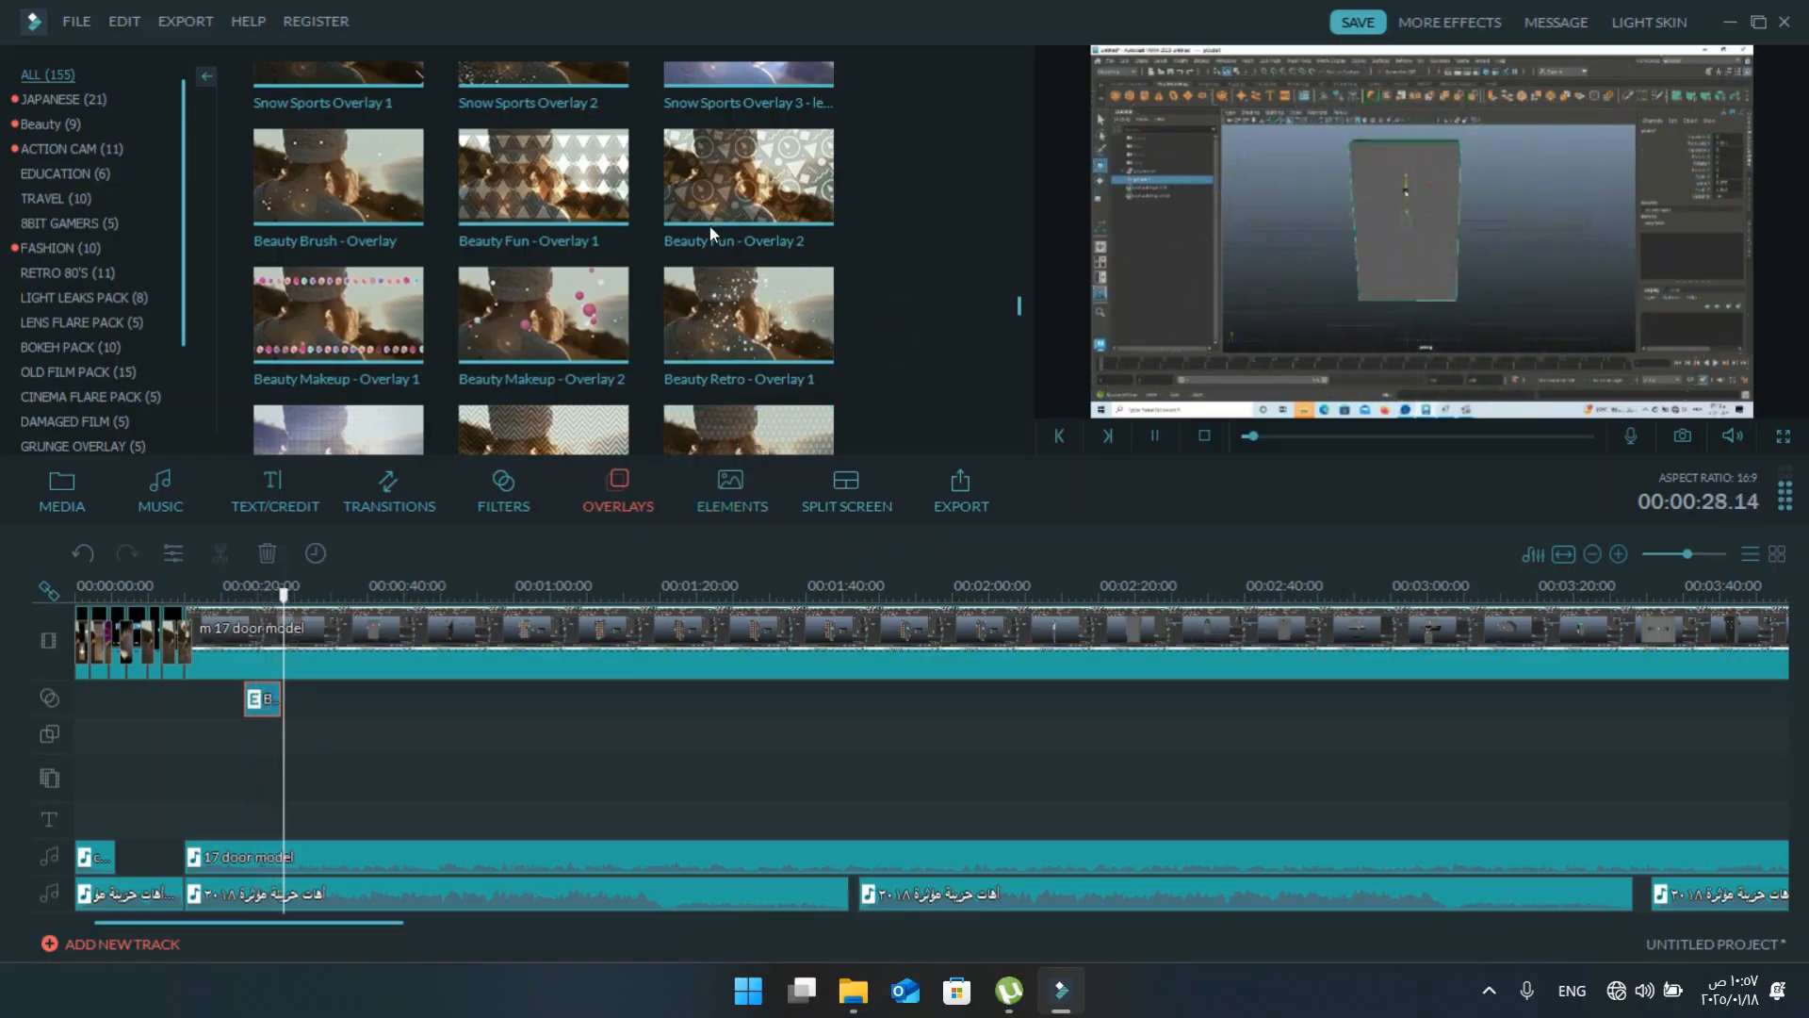
{"action": "key", "text": "space"}
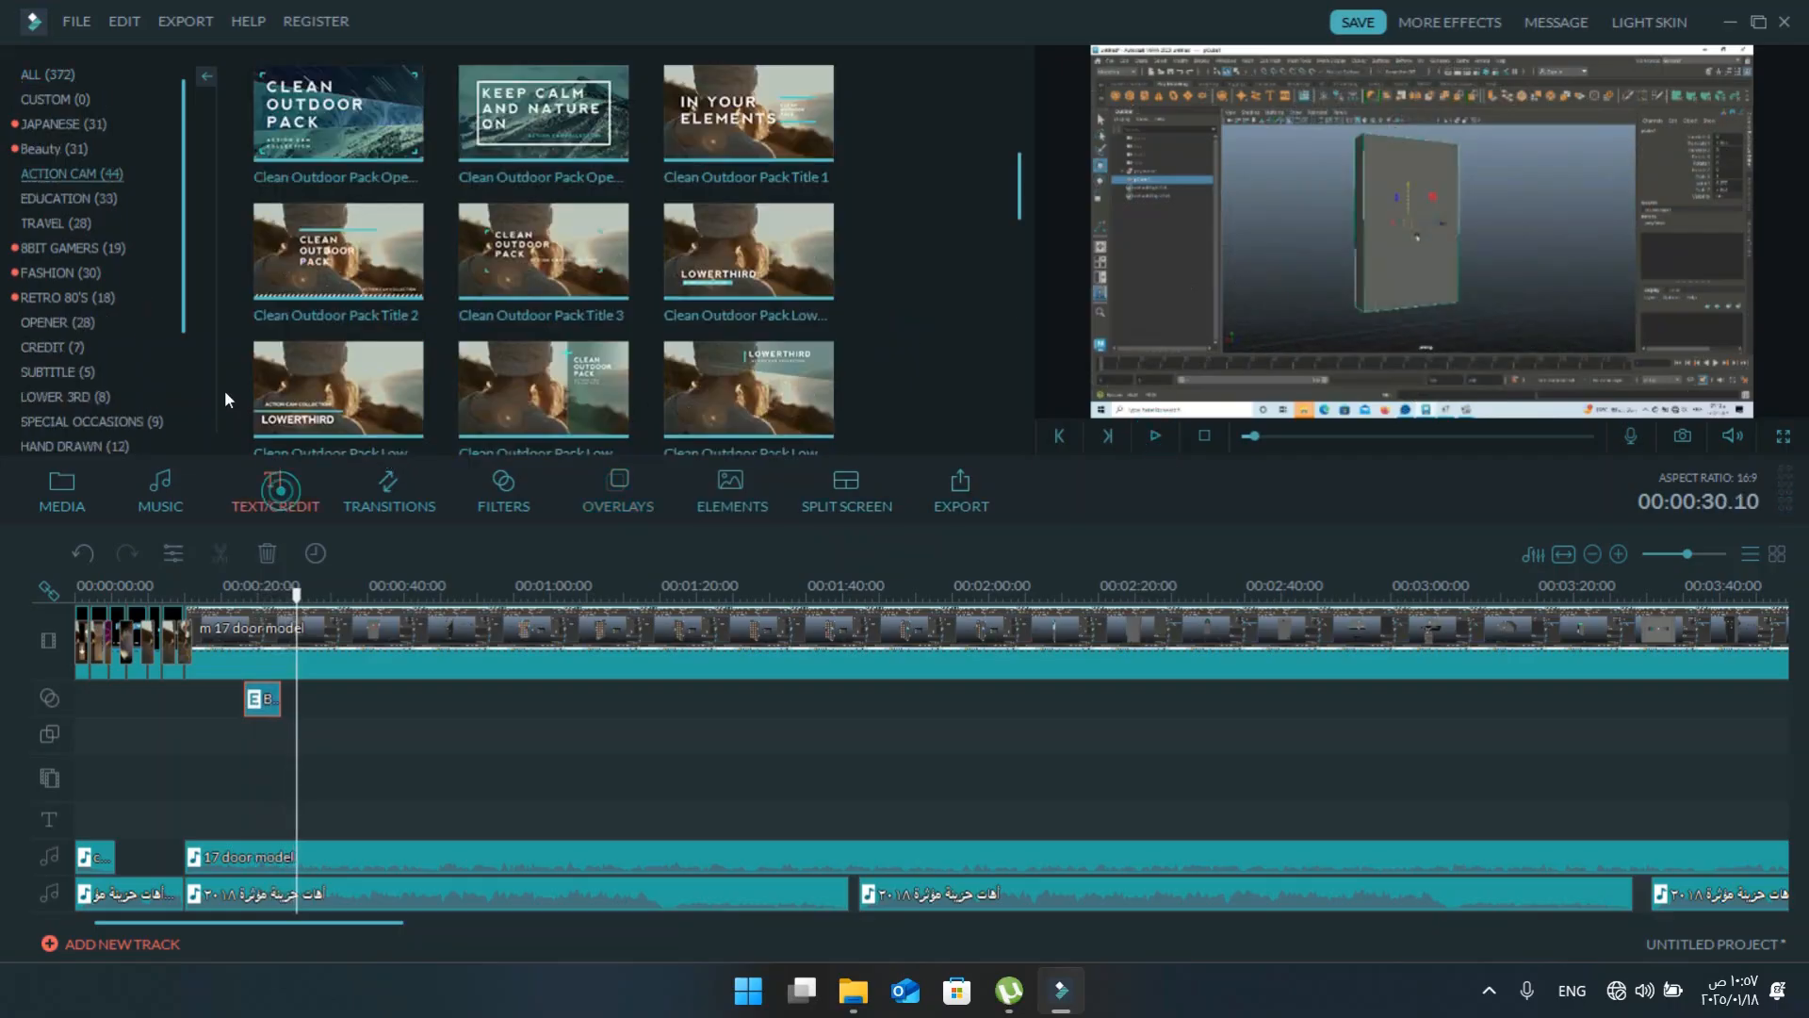
- Add Clean Outdoor Pack Title 2 to the text track at 00:00:30.10 and open its advanced text editing
{"action": "left_click", "coordinate": [330, 194]}
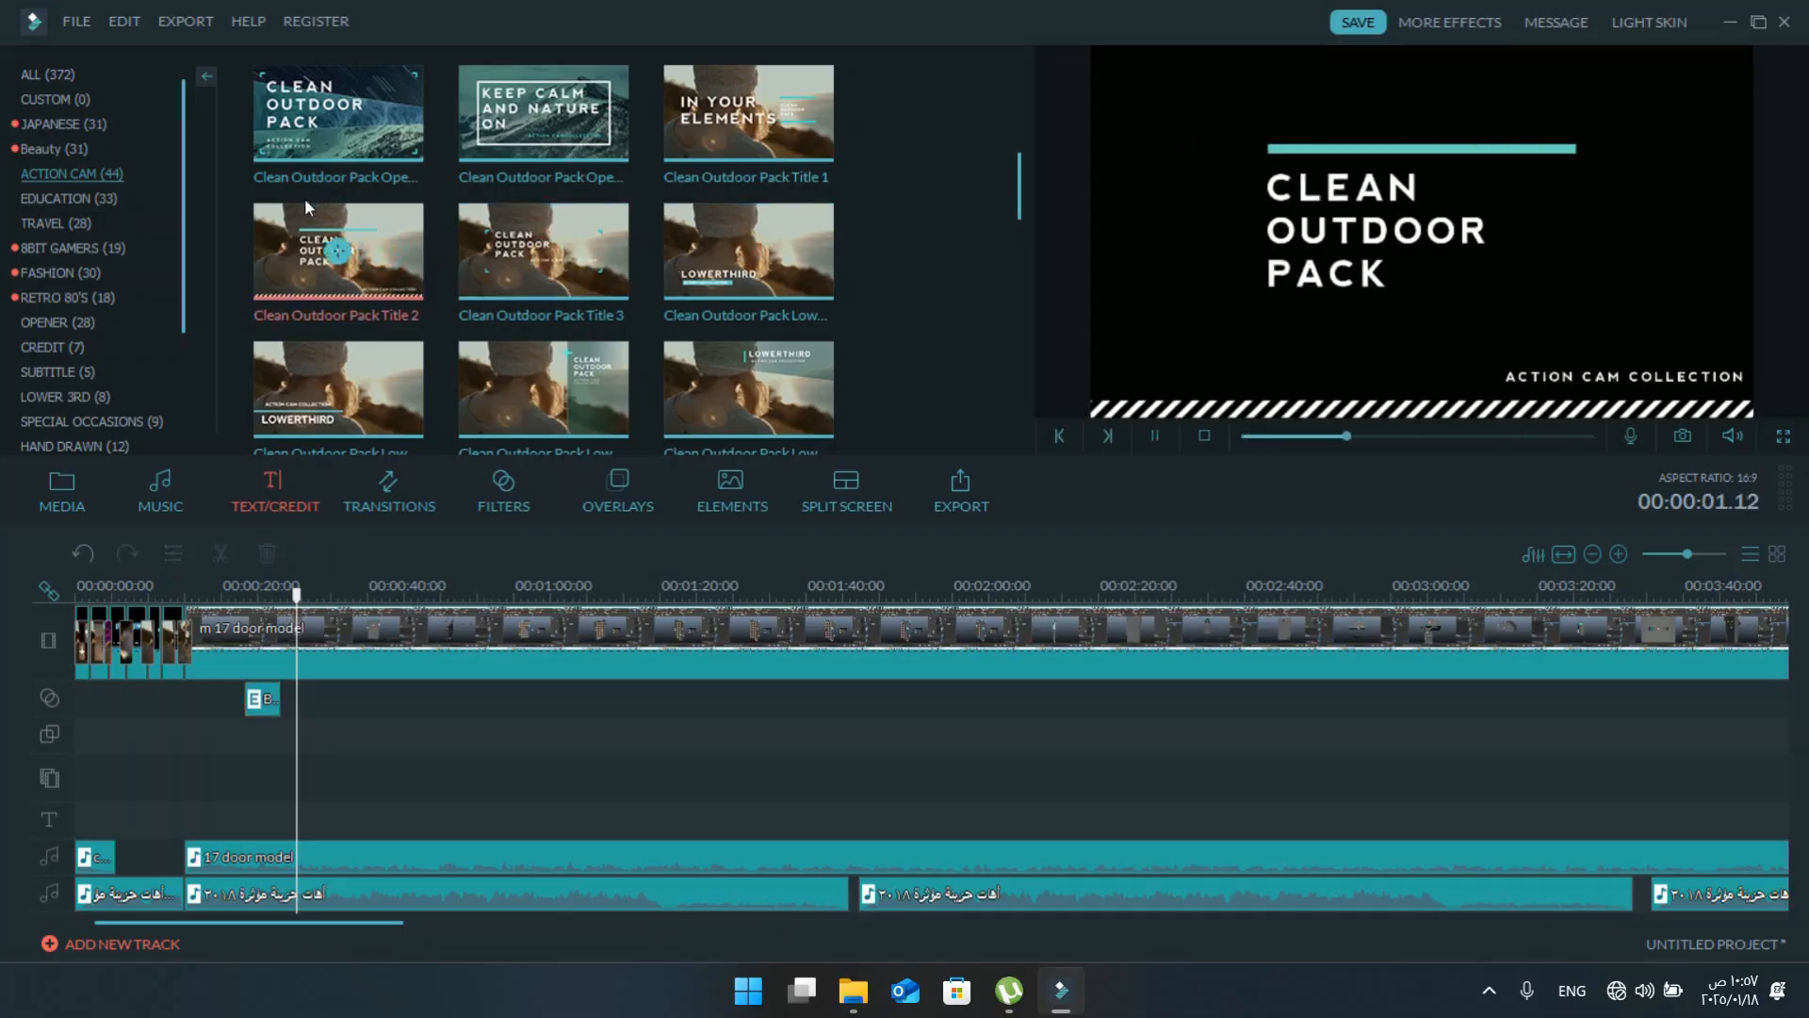
{"action": "left_click_drag", "start_coordinate": [303, 205], "coordinate": [243, 561]}
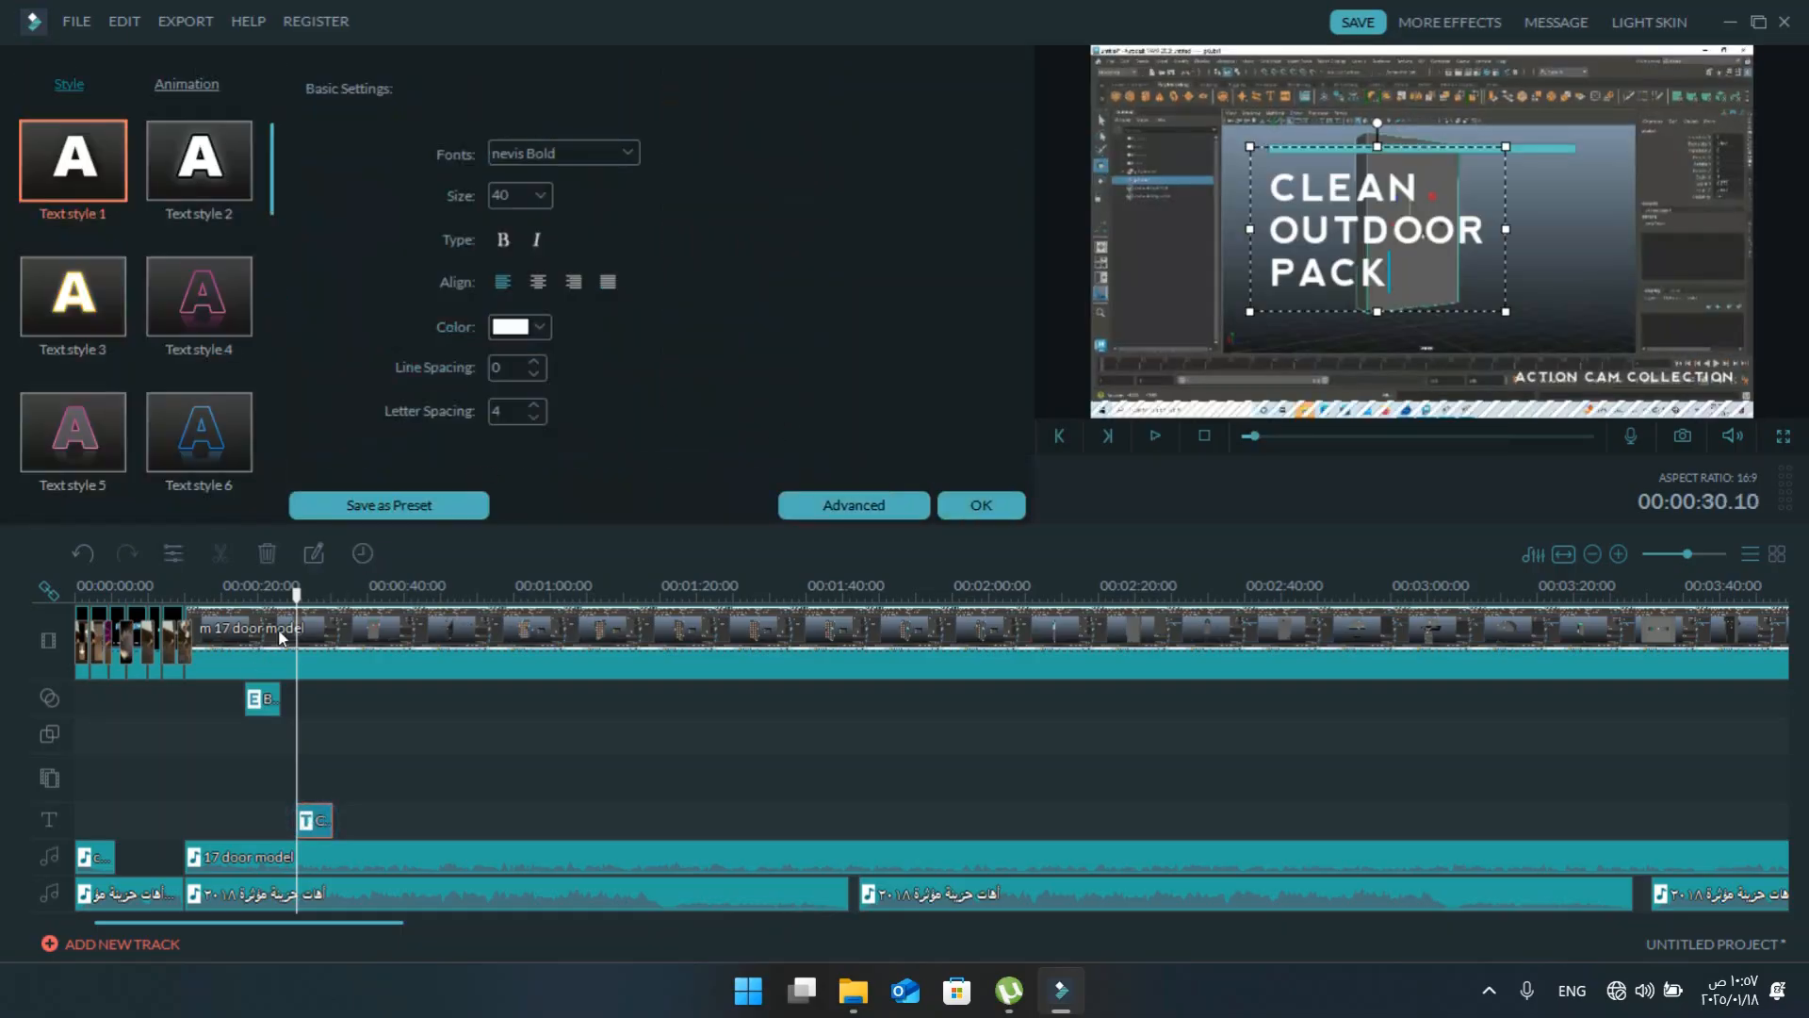
{"action": "left_click", "coordinate": [853, 505]}
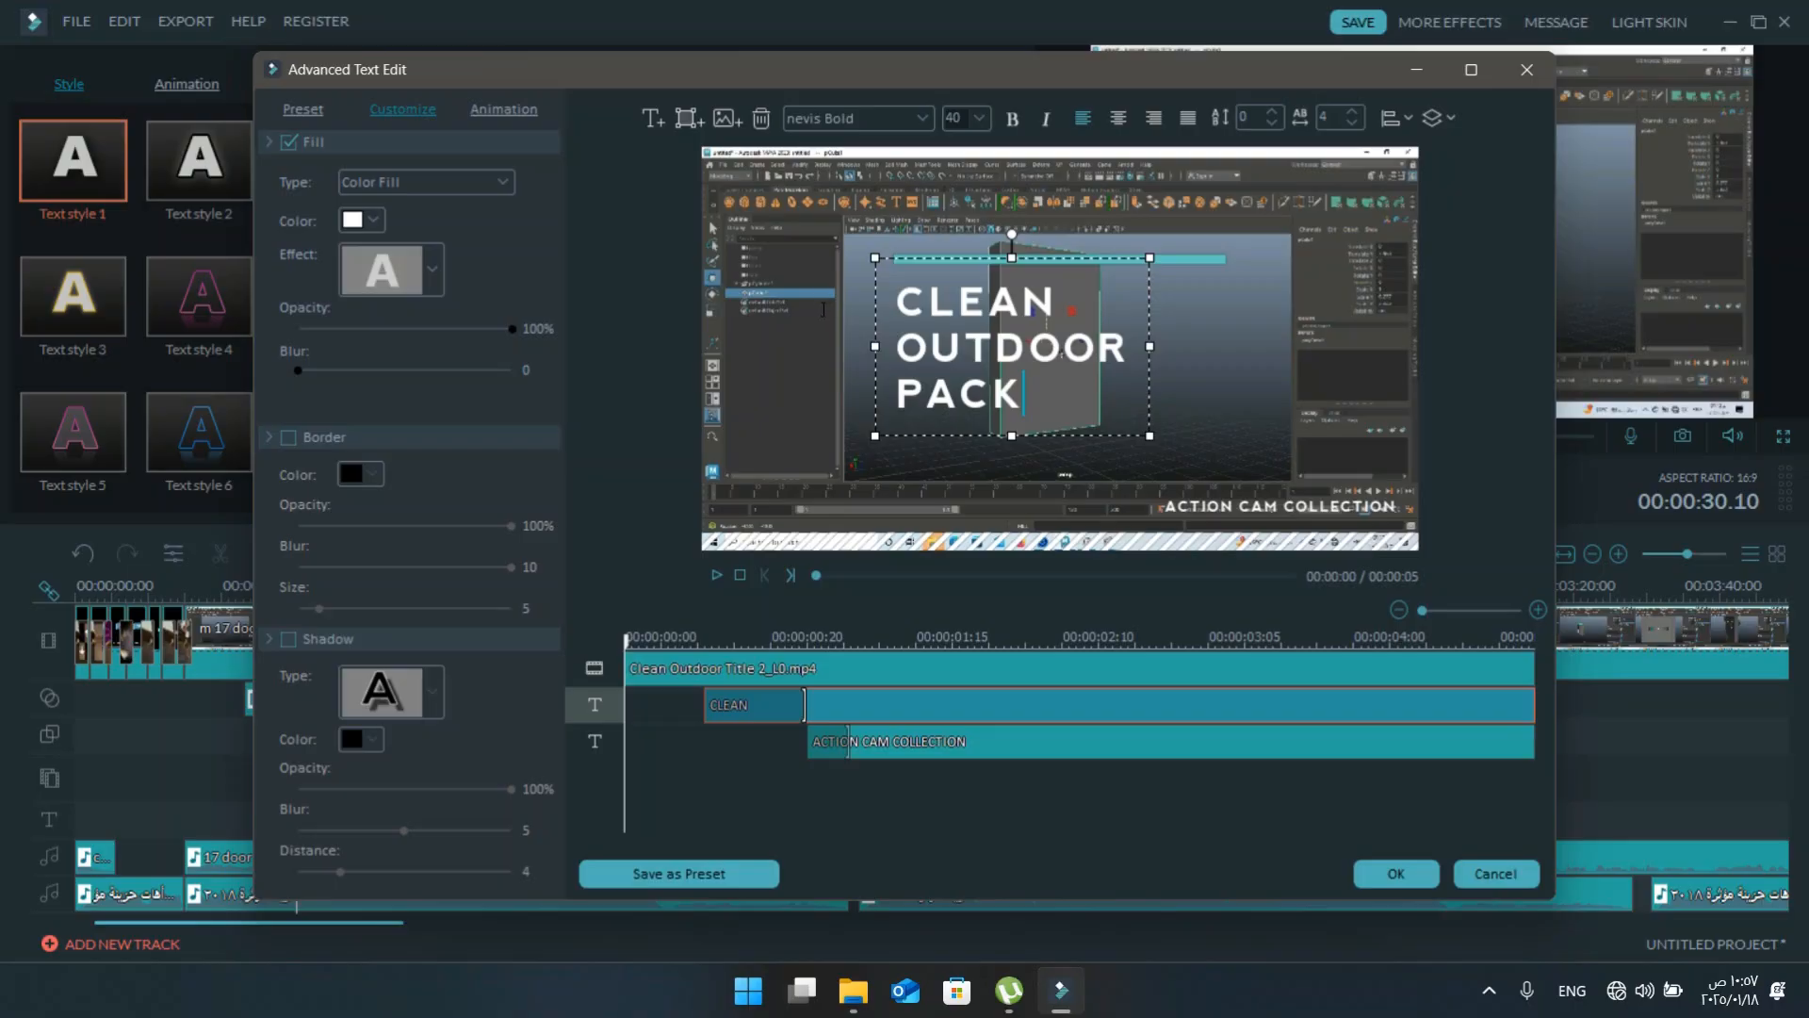
- Replace the main heading "CLEAN OUTDOOR PACK" with "PRESS" followed by a space
{"action": "key", "text": "shift+Up"}
{"action": "key", "text": "shift+Up"}
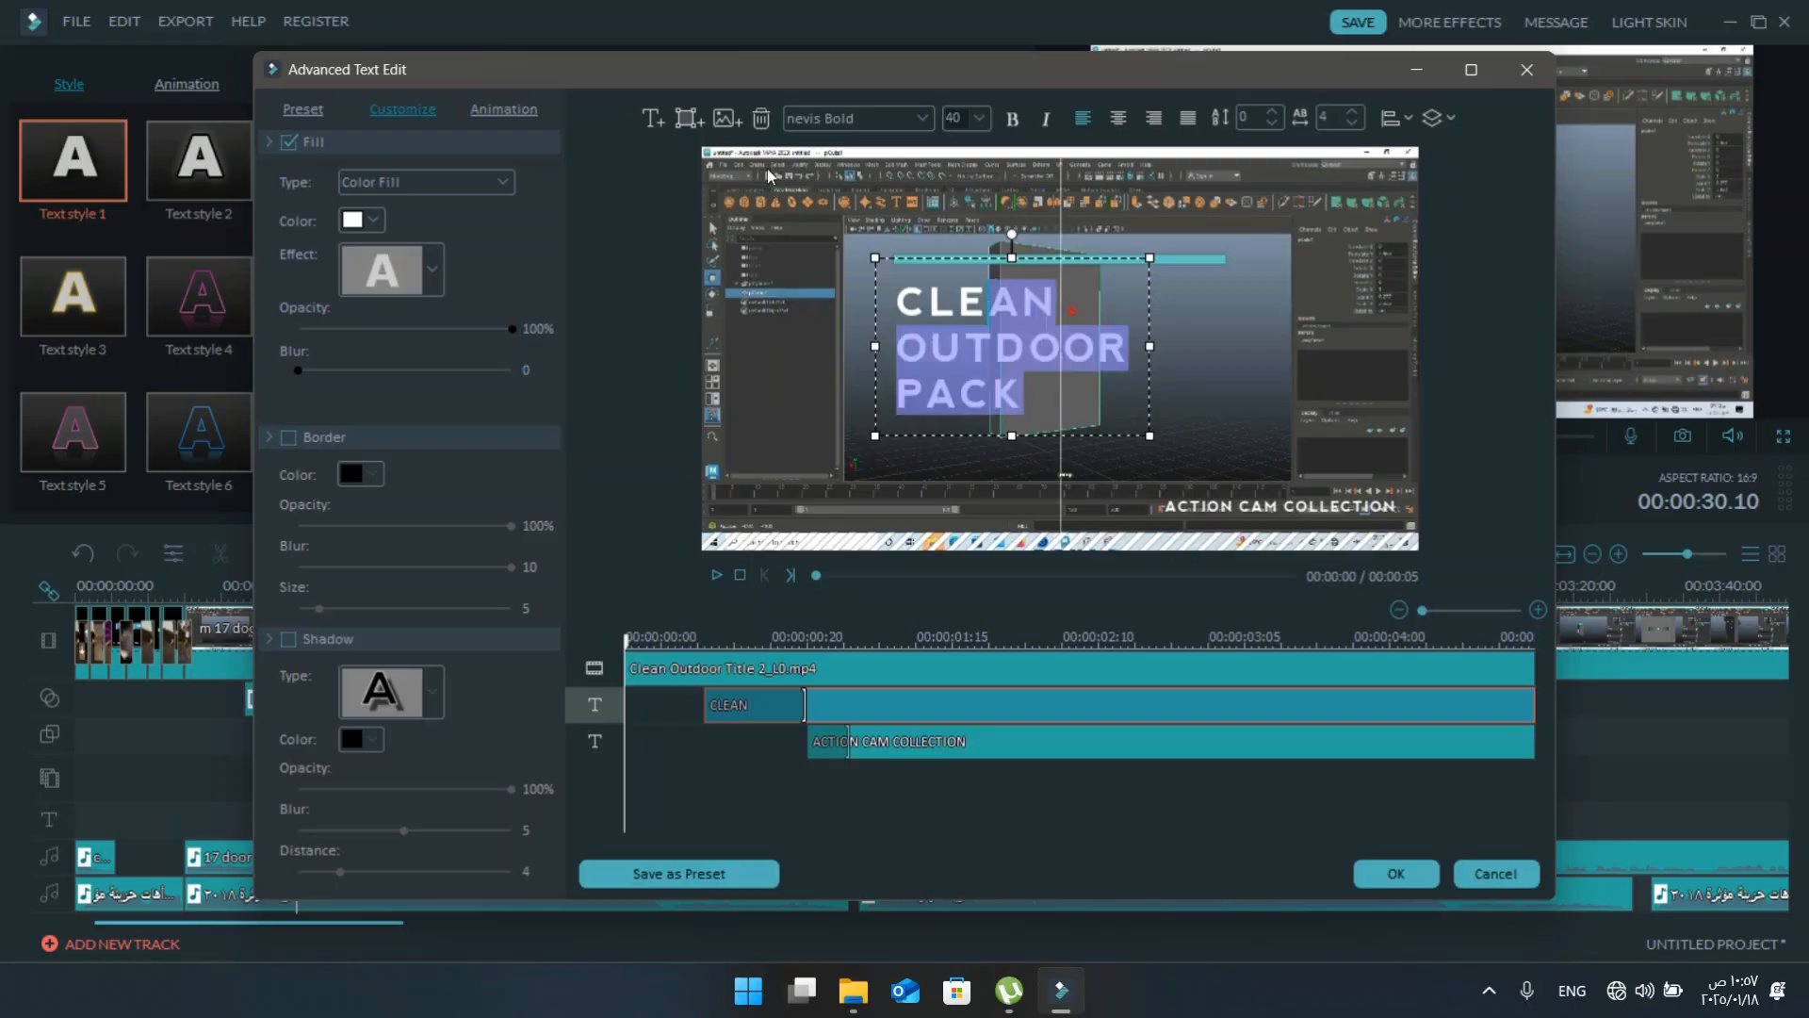
{"action": "key", "text": "shift+Left"}
{"action": "key", "text": "shift+Left"}
{"action": "key", "text": "shift+Left"}
{"action": "key", "text": "BackSpace"}
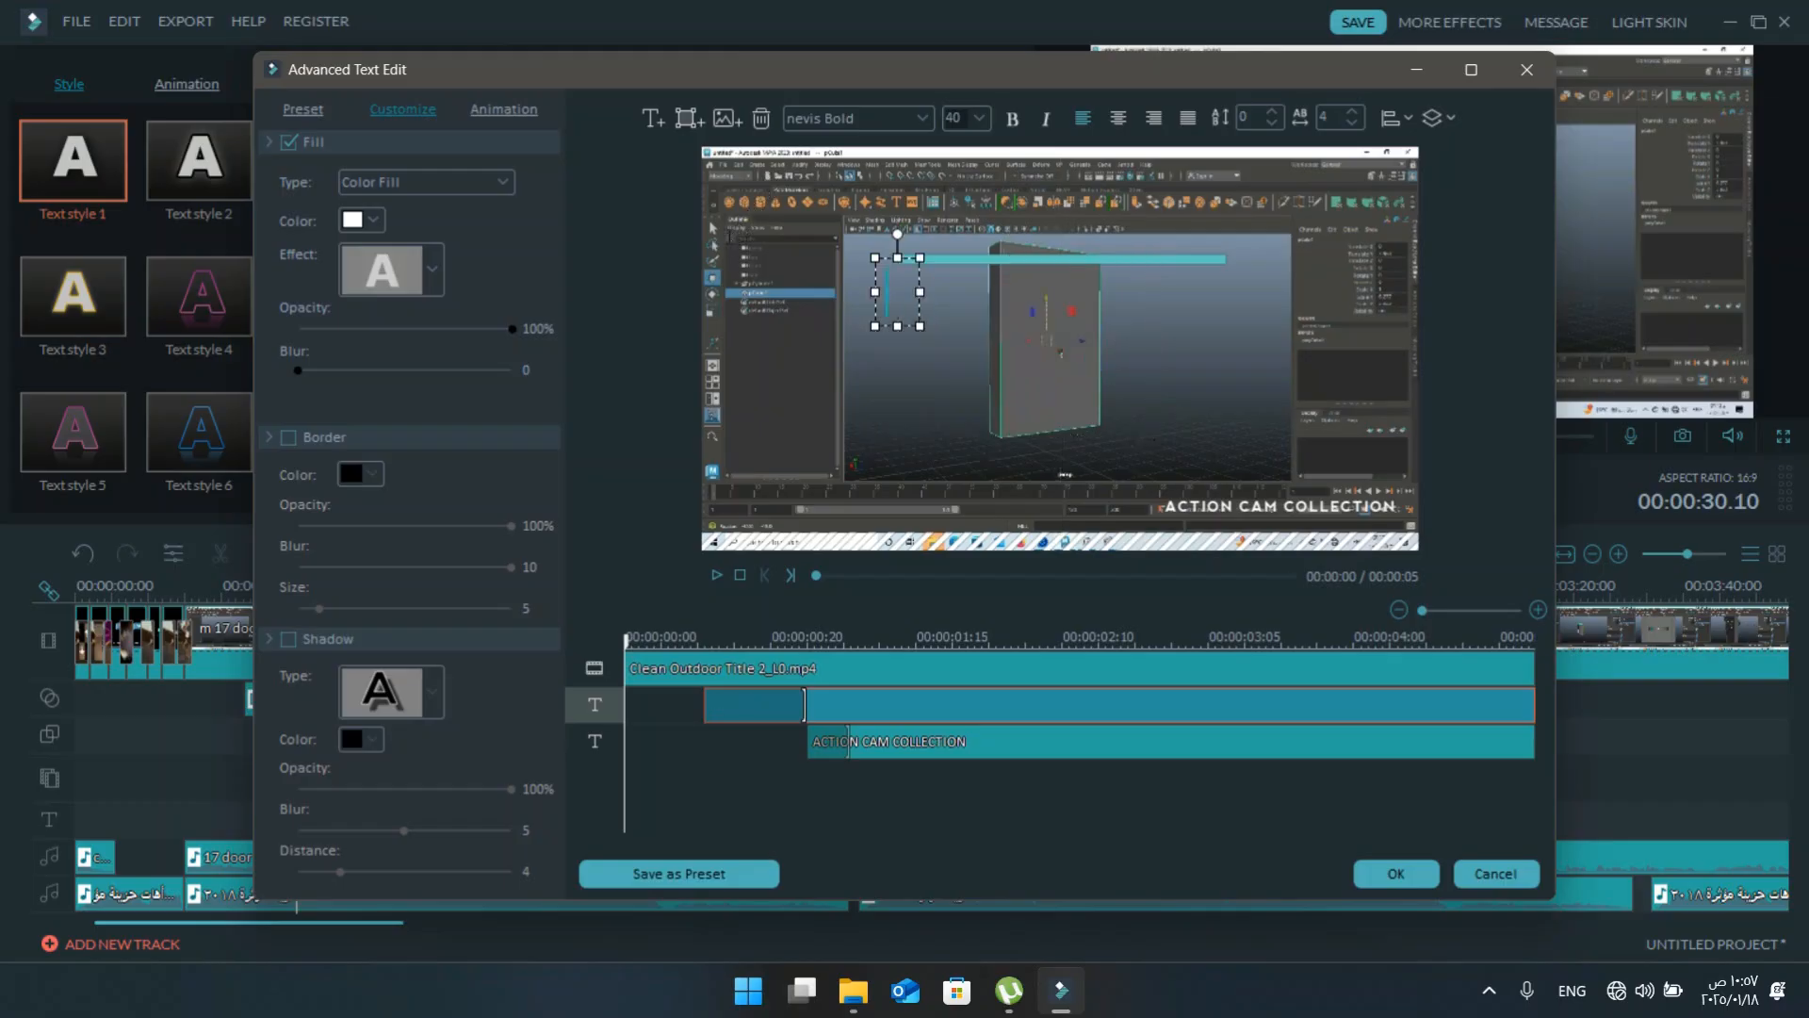
{"action": "type", "text": "PRESS "}
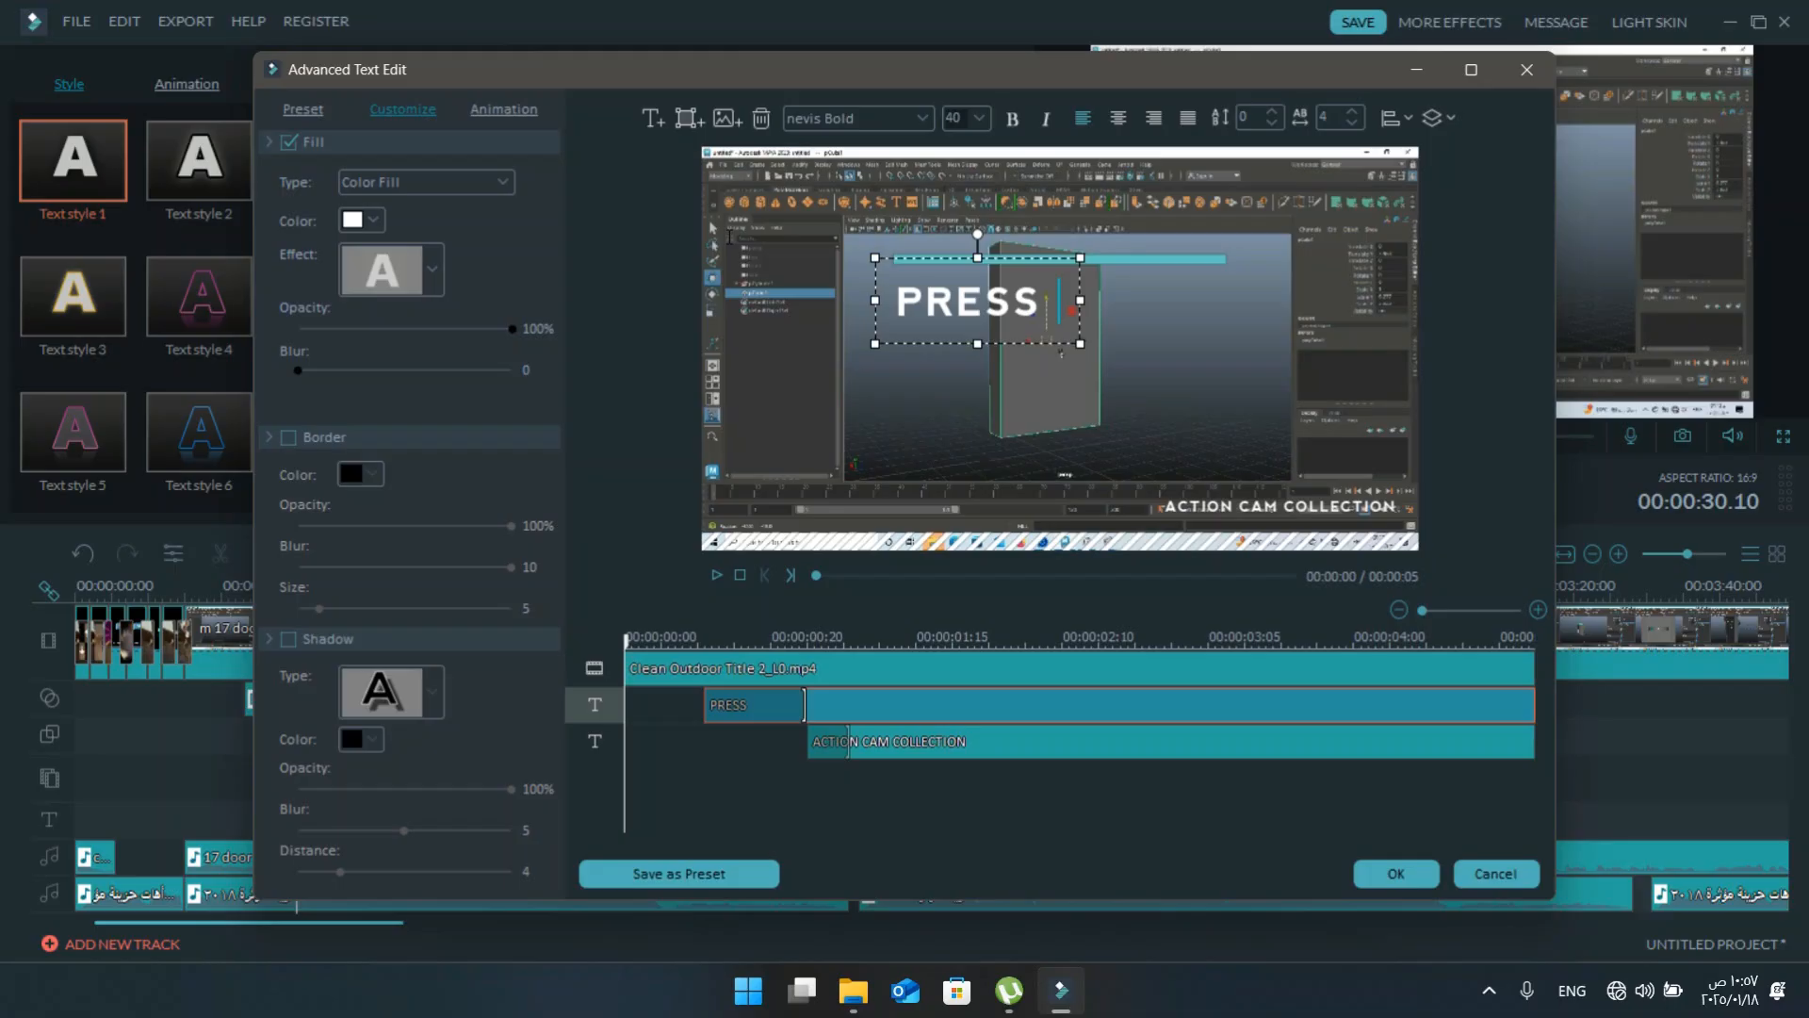
{"action": "type", "text": "q w "}
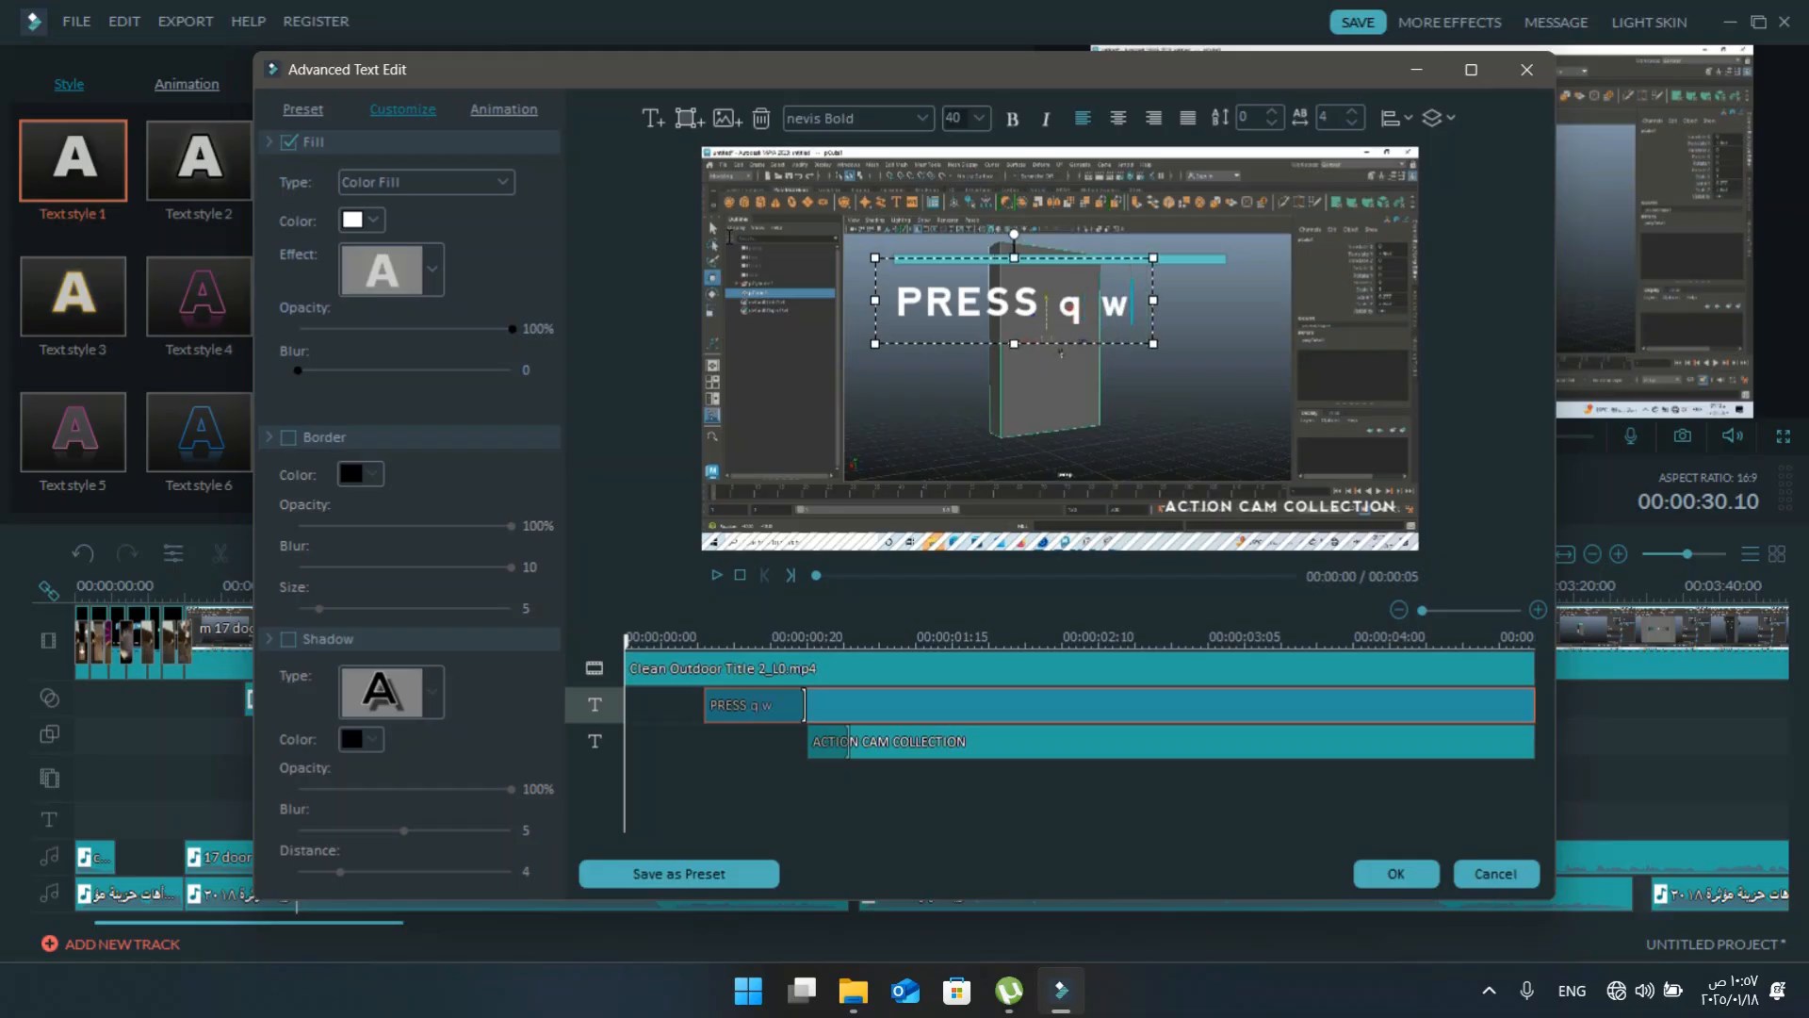
{"action": "type", "text": "e "}
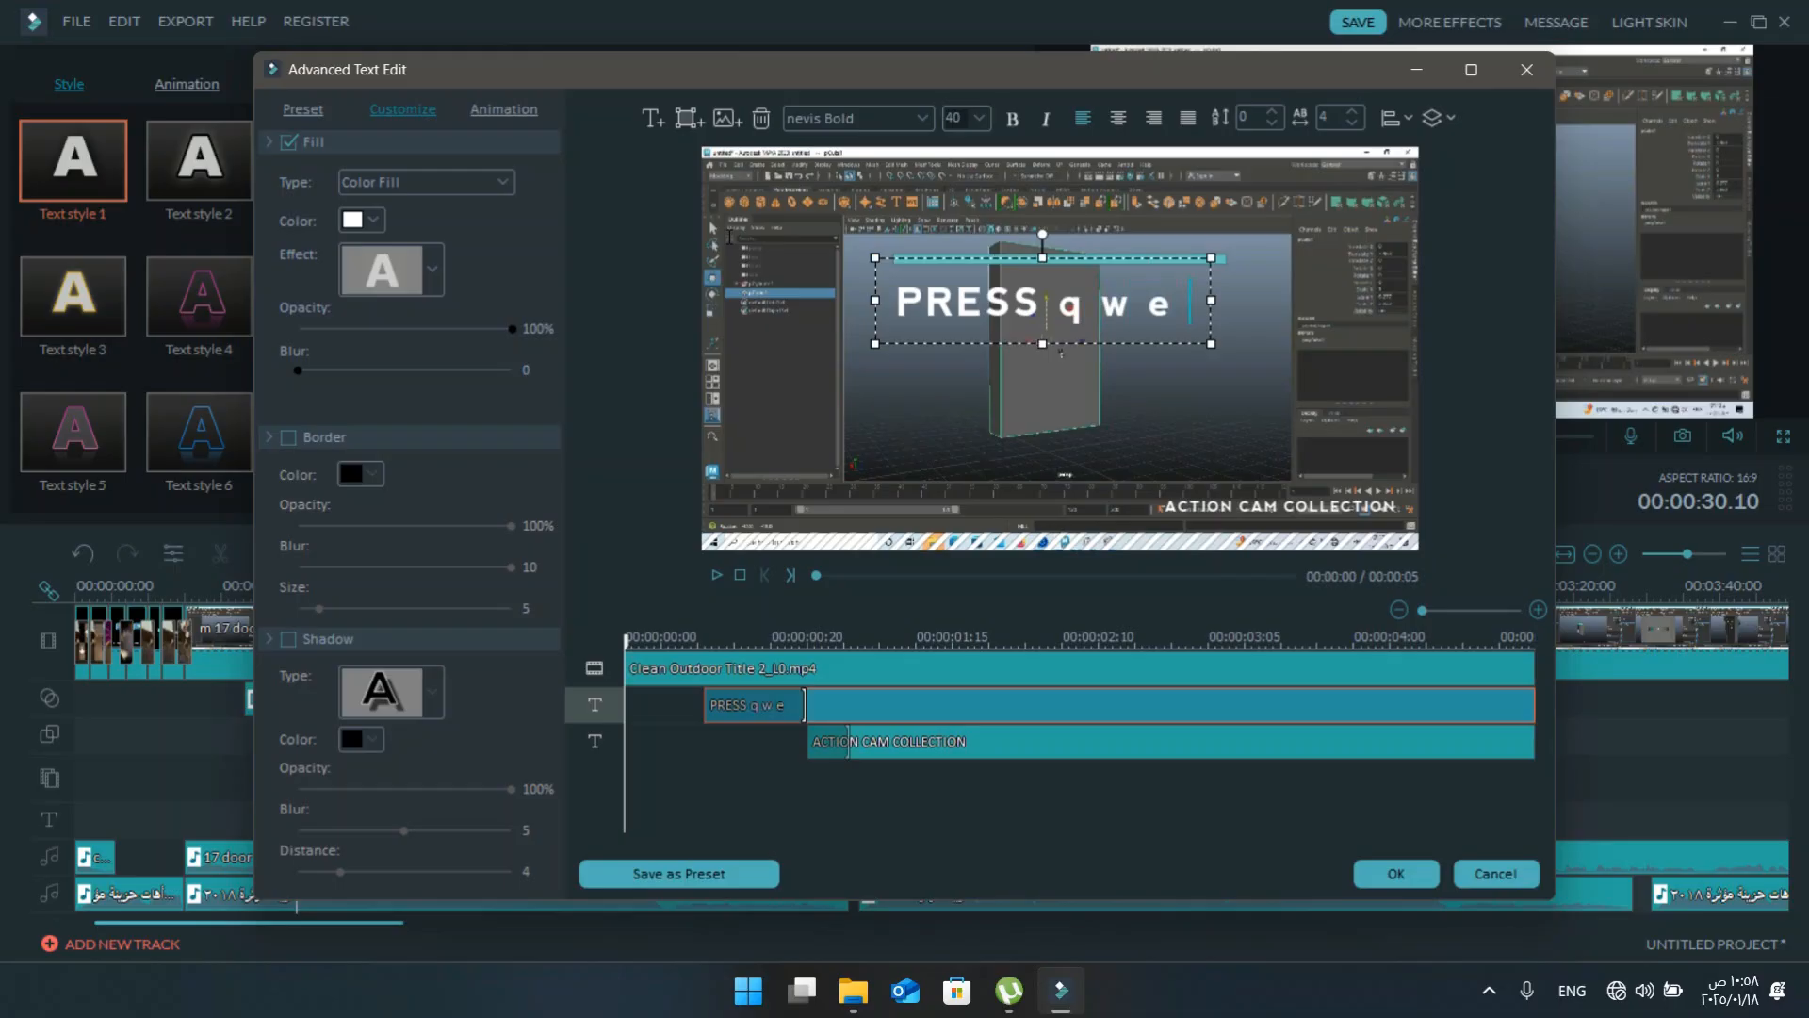
{"action": "type", "text": "r"}
{"action": "key", "text": "BackSpace"}
{"action": "key", "text": "BackSpace"}
{"action": "key", "text": "BackSpace"}
{"action": "key", "text": "BackSpace"}
{"action": "key", "text": "BackSpace"}
{"action": "key", "text": "BackSpace"}
{"action": "key", "text": "BackSpace"}
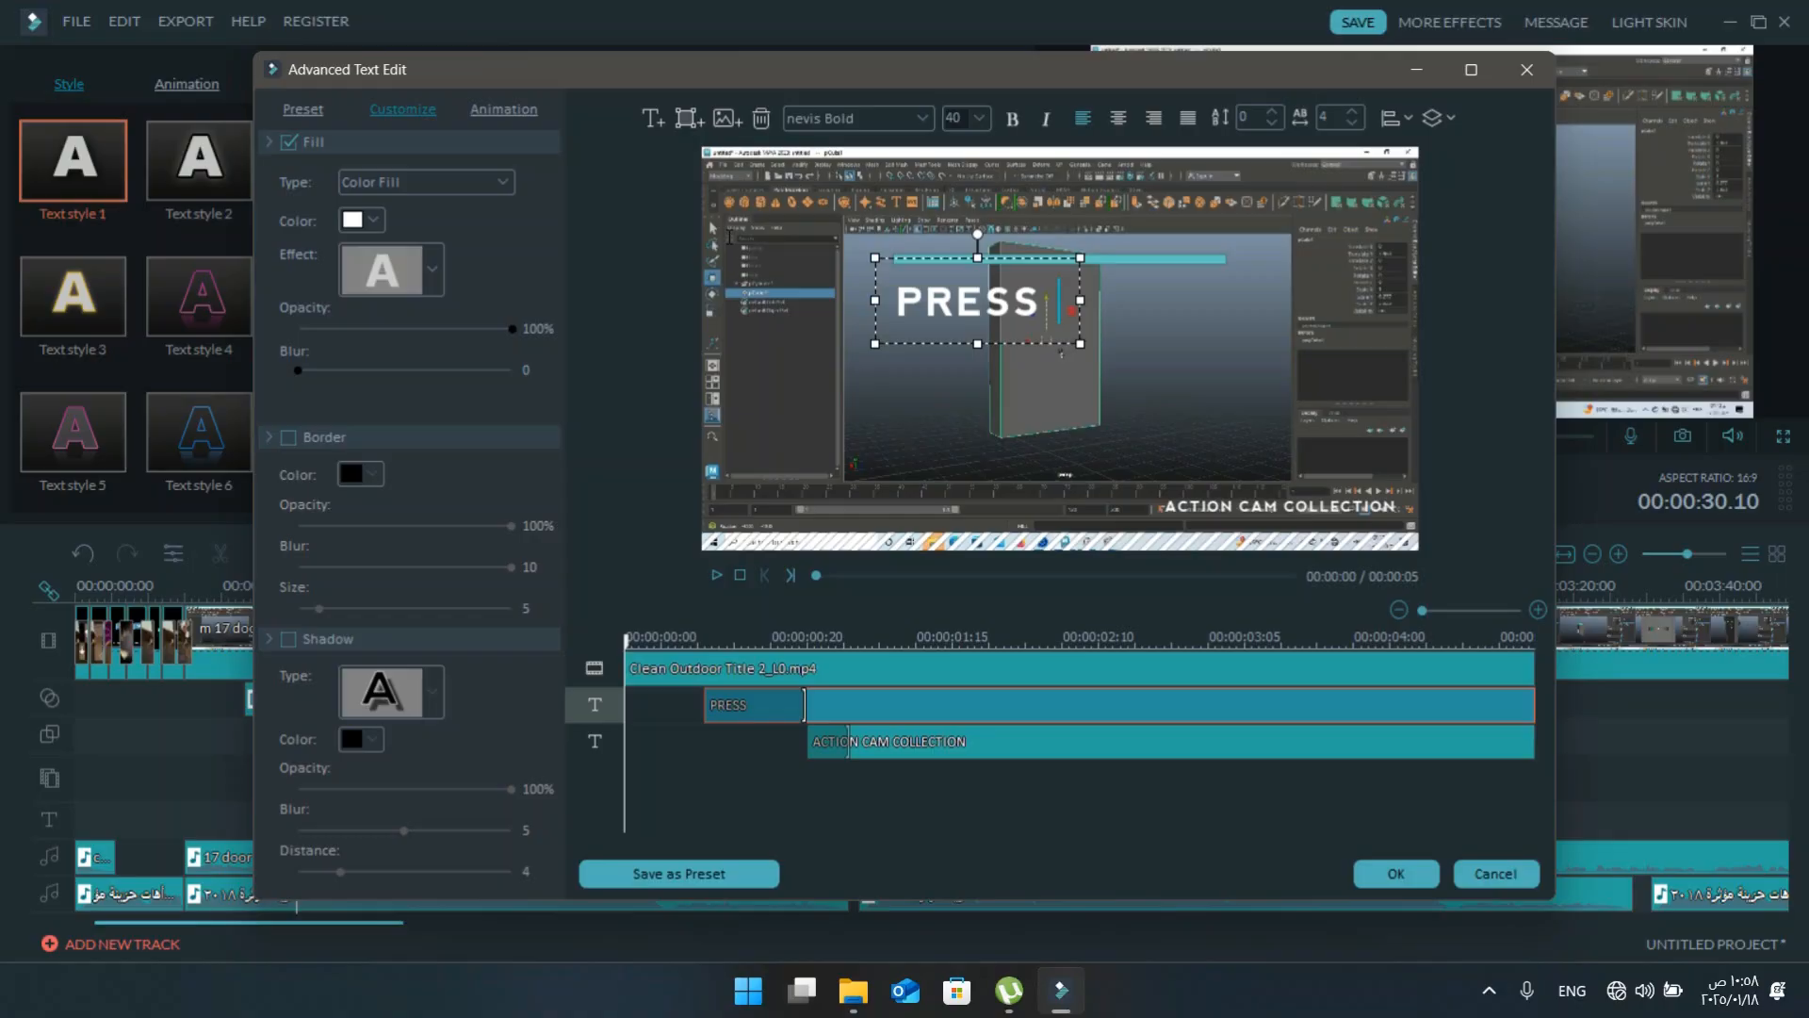
- Extend the heading after PRESS with the capital letters "Q W E R", separated by spaces
{"action": "type", "text": "QWR"}
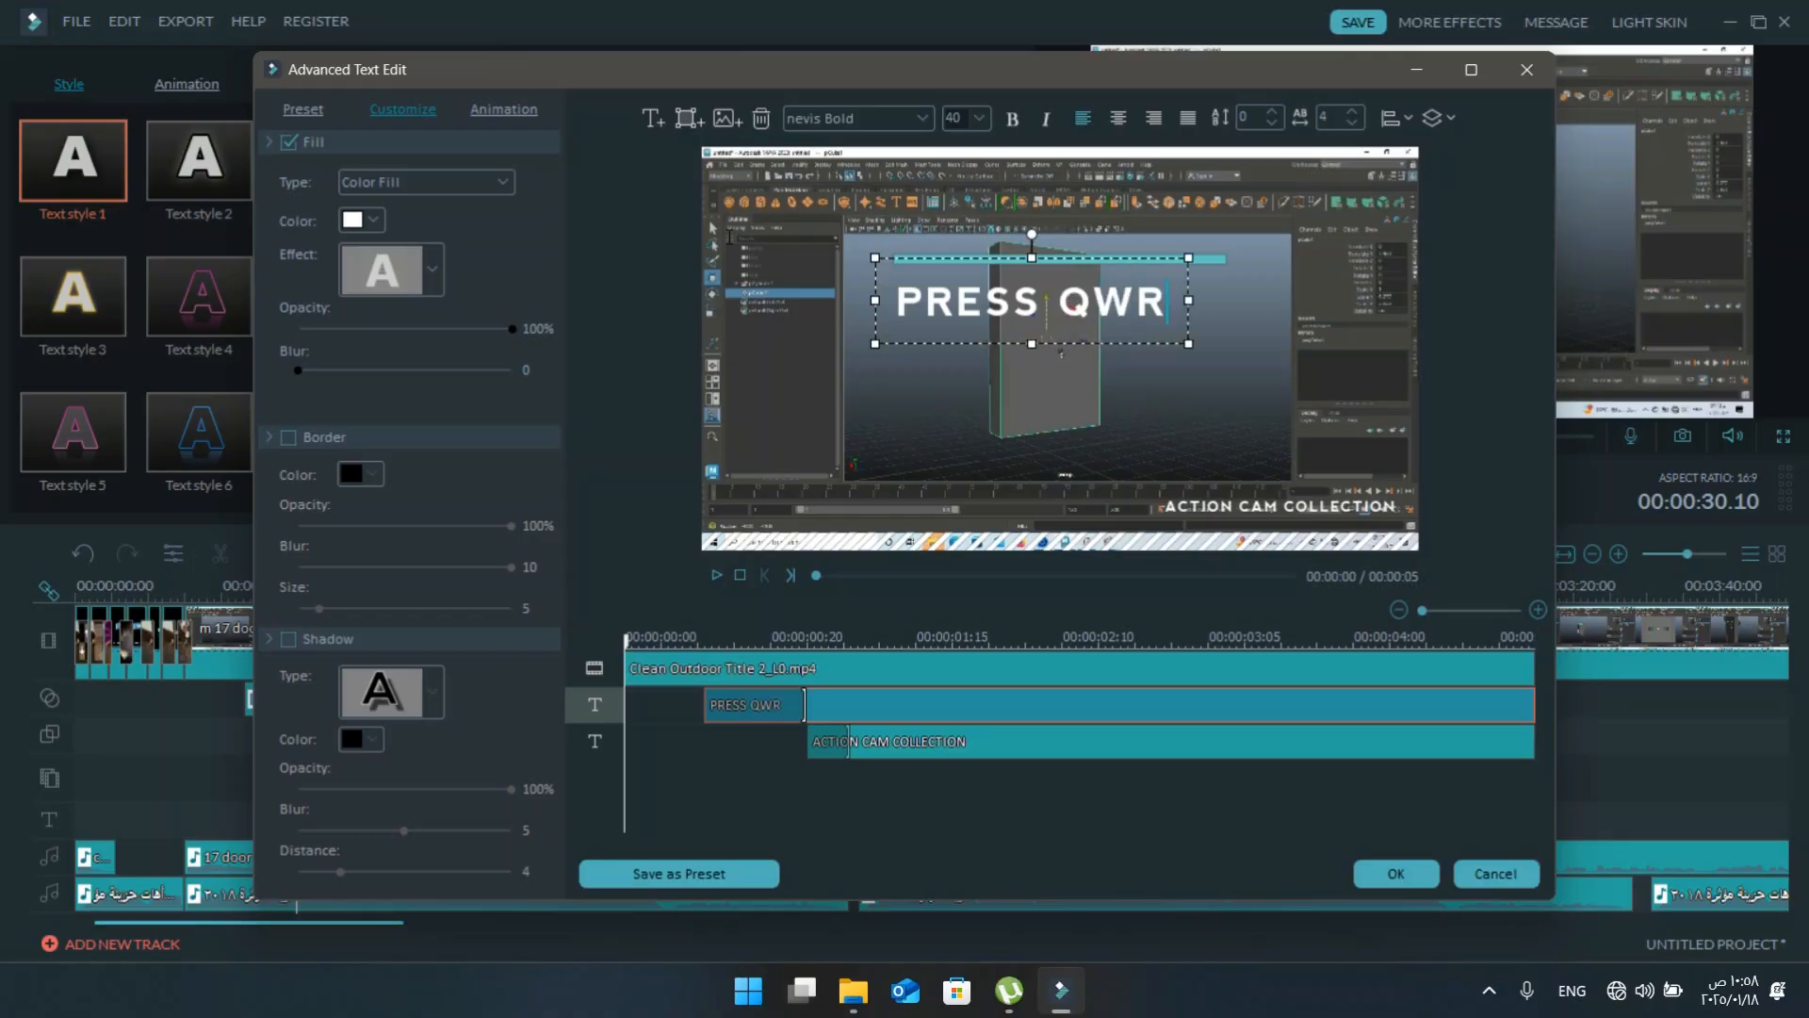
{"action": "key", "text": "BackSpace"}
{"action": "key", "text": "BackSpace"}
{"action": "type", "text": "W ER"}
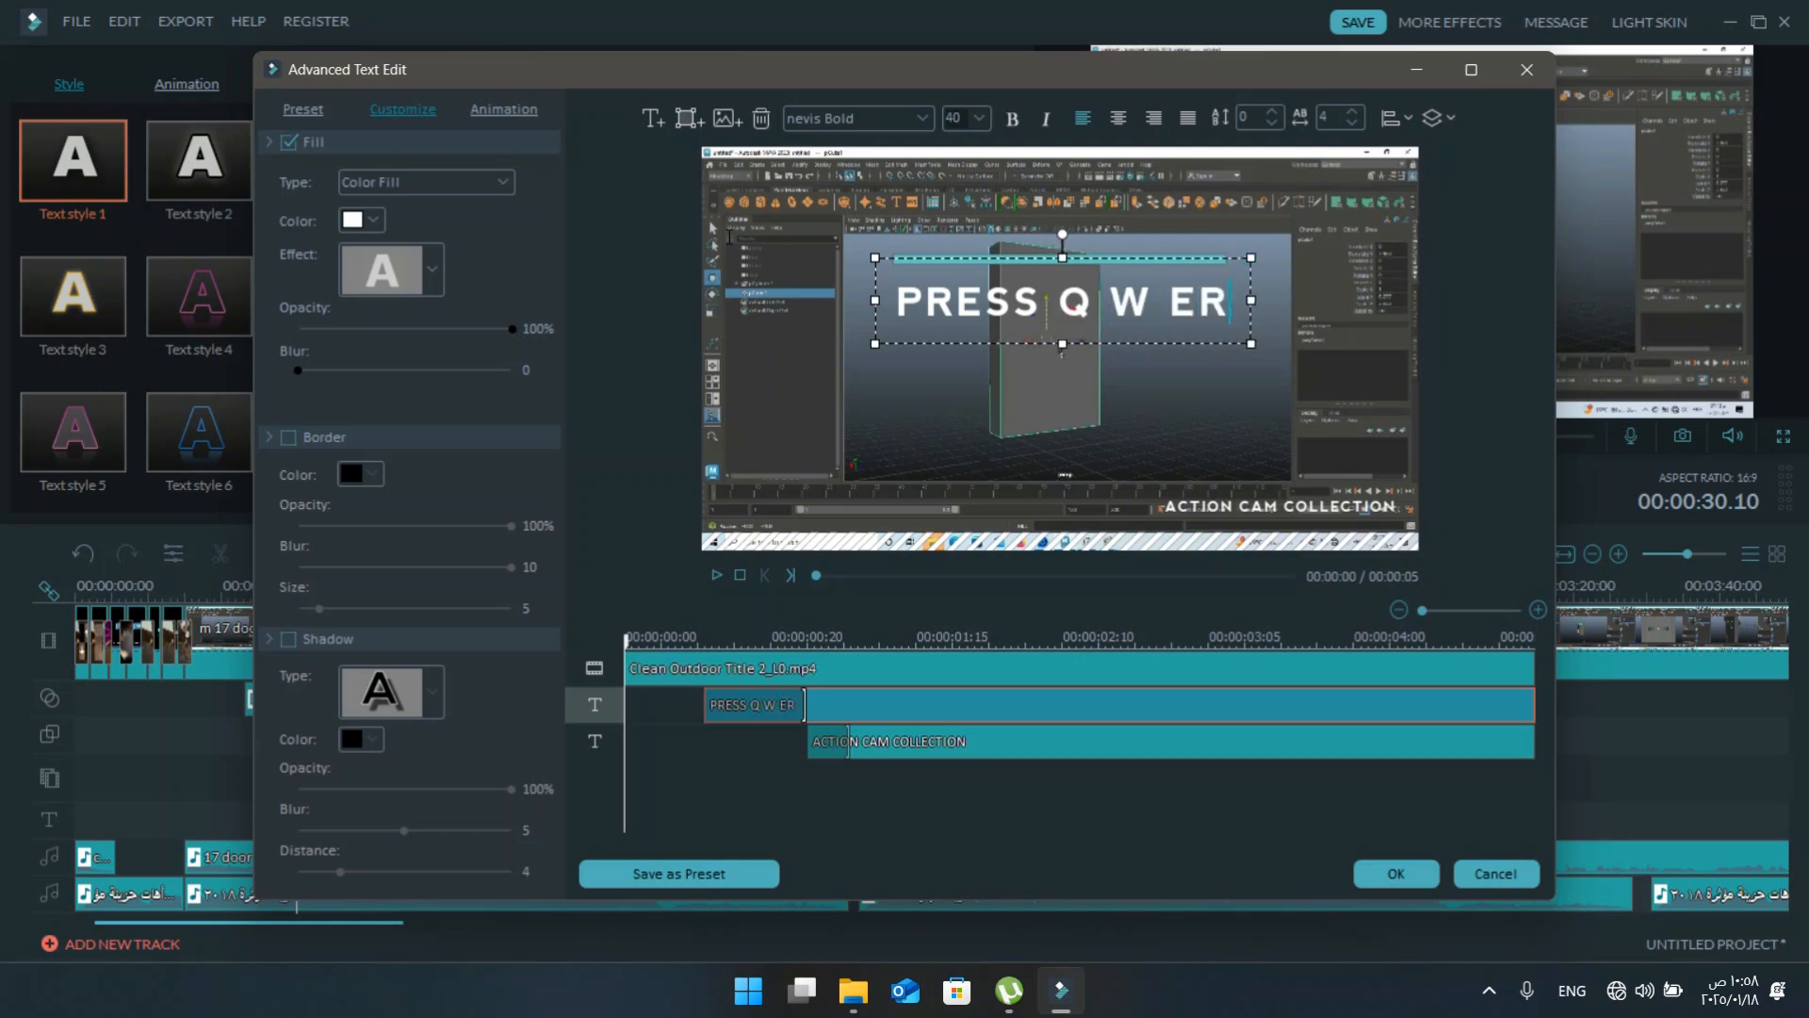
{"action": "key", "text": "BackSpace"}
{"action": "type", "text": "R"}
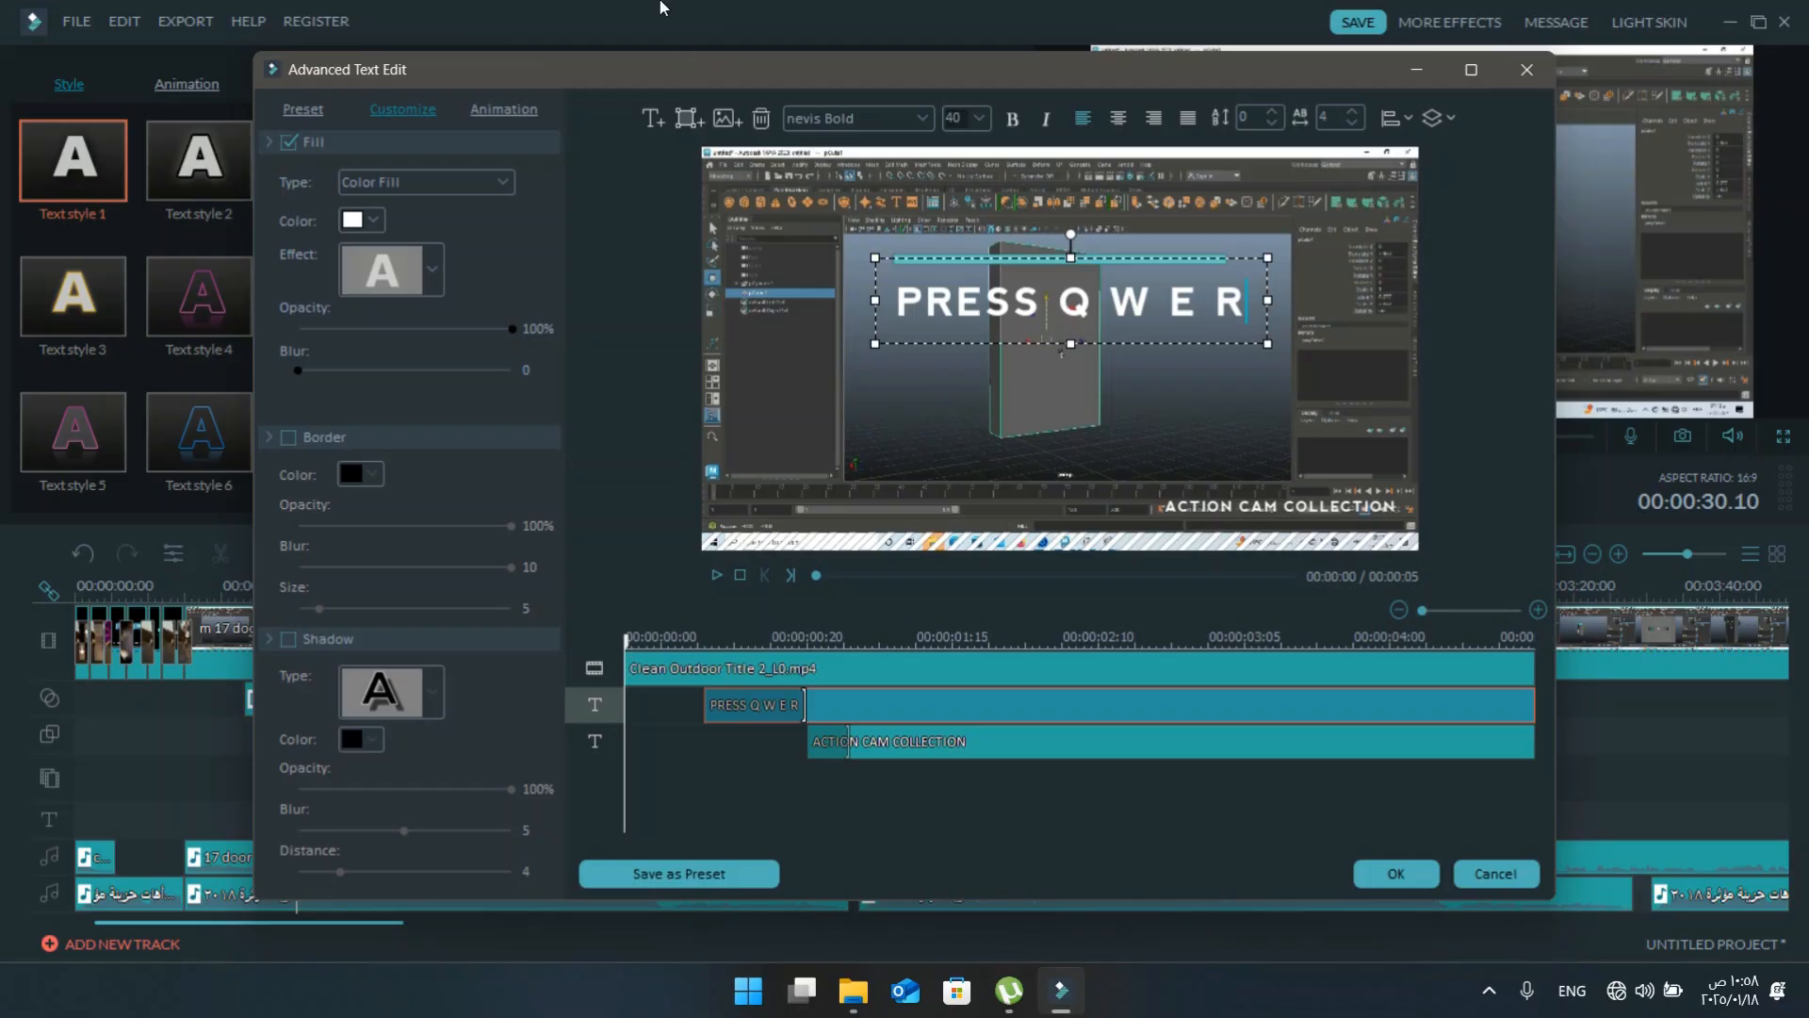
- Break the heading after "PRESS Q" so that W, E and R each stand on their own line
{"action": "left_click", "coordinate": [504, 109]}
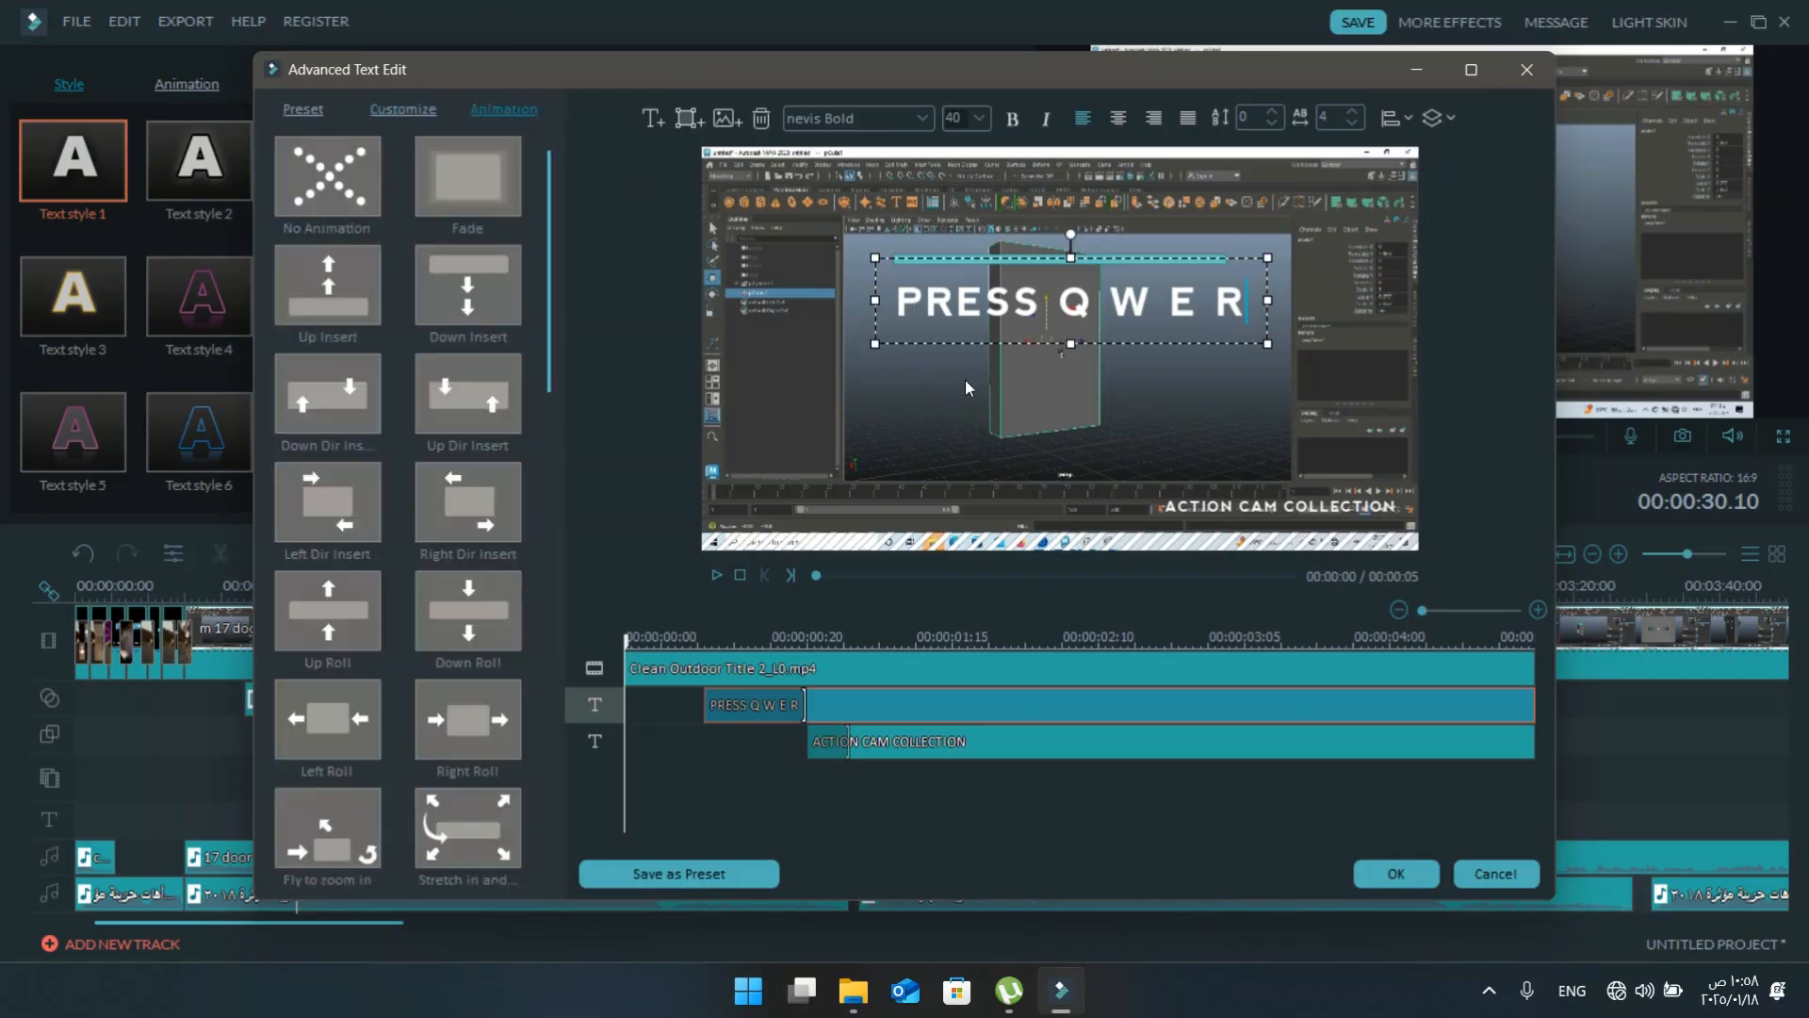
{"action": "key", "text": "Left"}
{"action": "key", "text": "Left"}
{"action": "key", "text": "Left"}
{"action": "key", "text": "Left"}
{"action": "key", "text": "Left"}
{"action": "key", "text": "Return"}
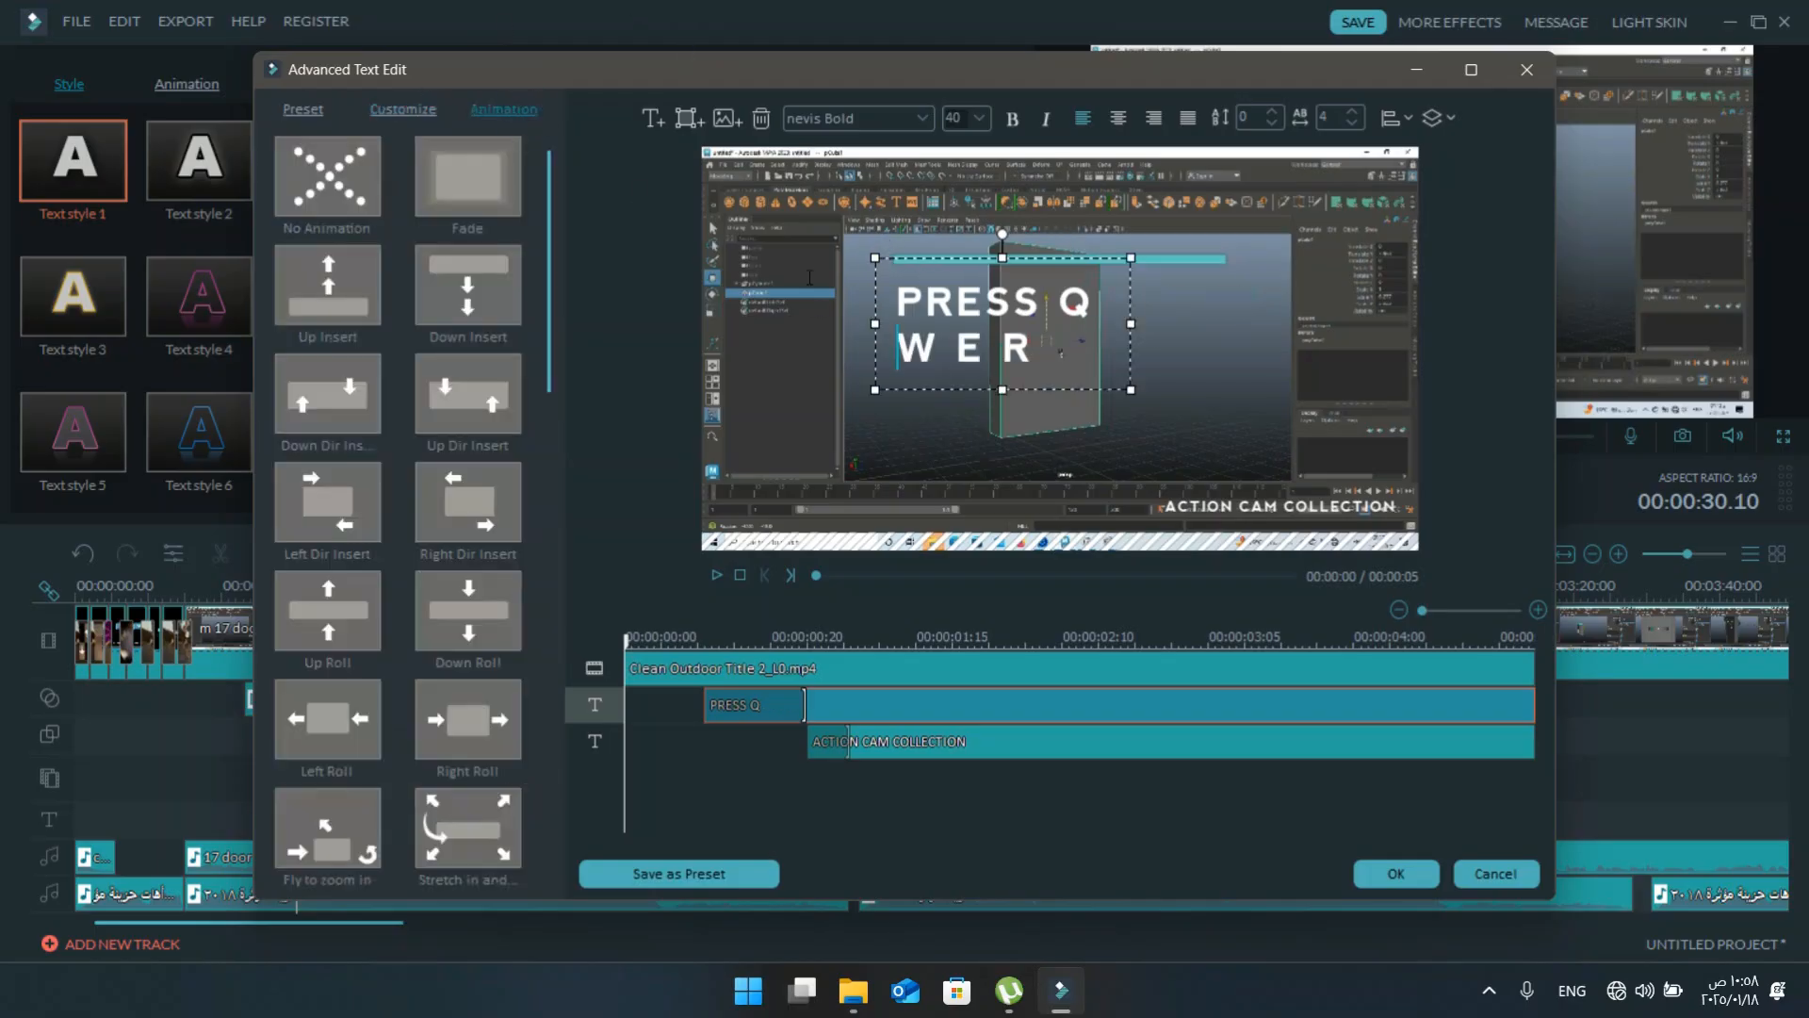
{"action": "key", "text": "Right"}
{"action": "key", "text": "Return"}
{"action": "key", "text": "Return"}
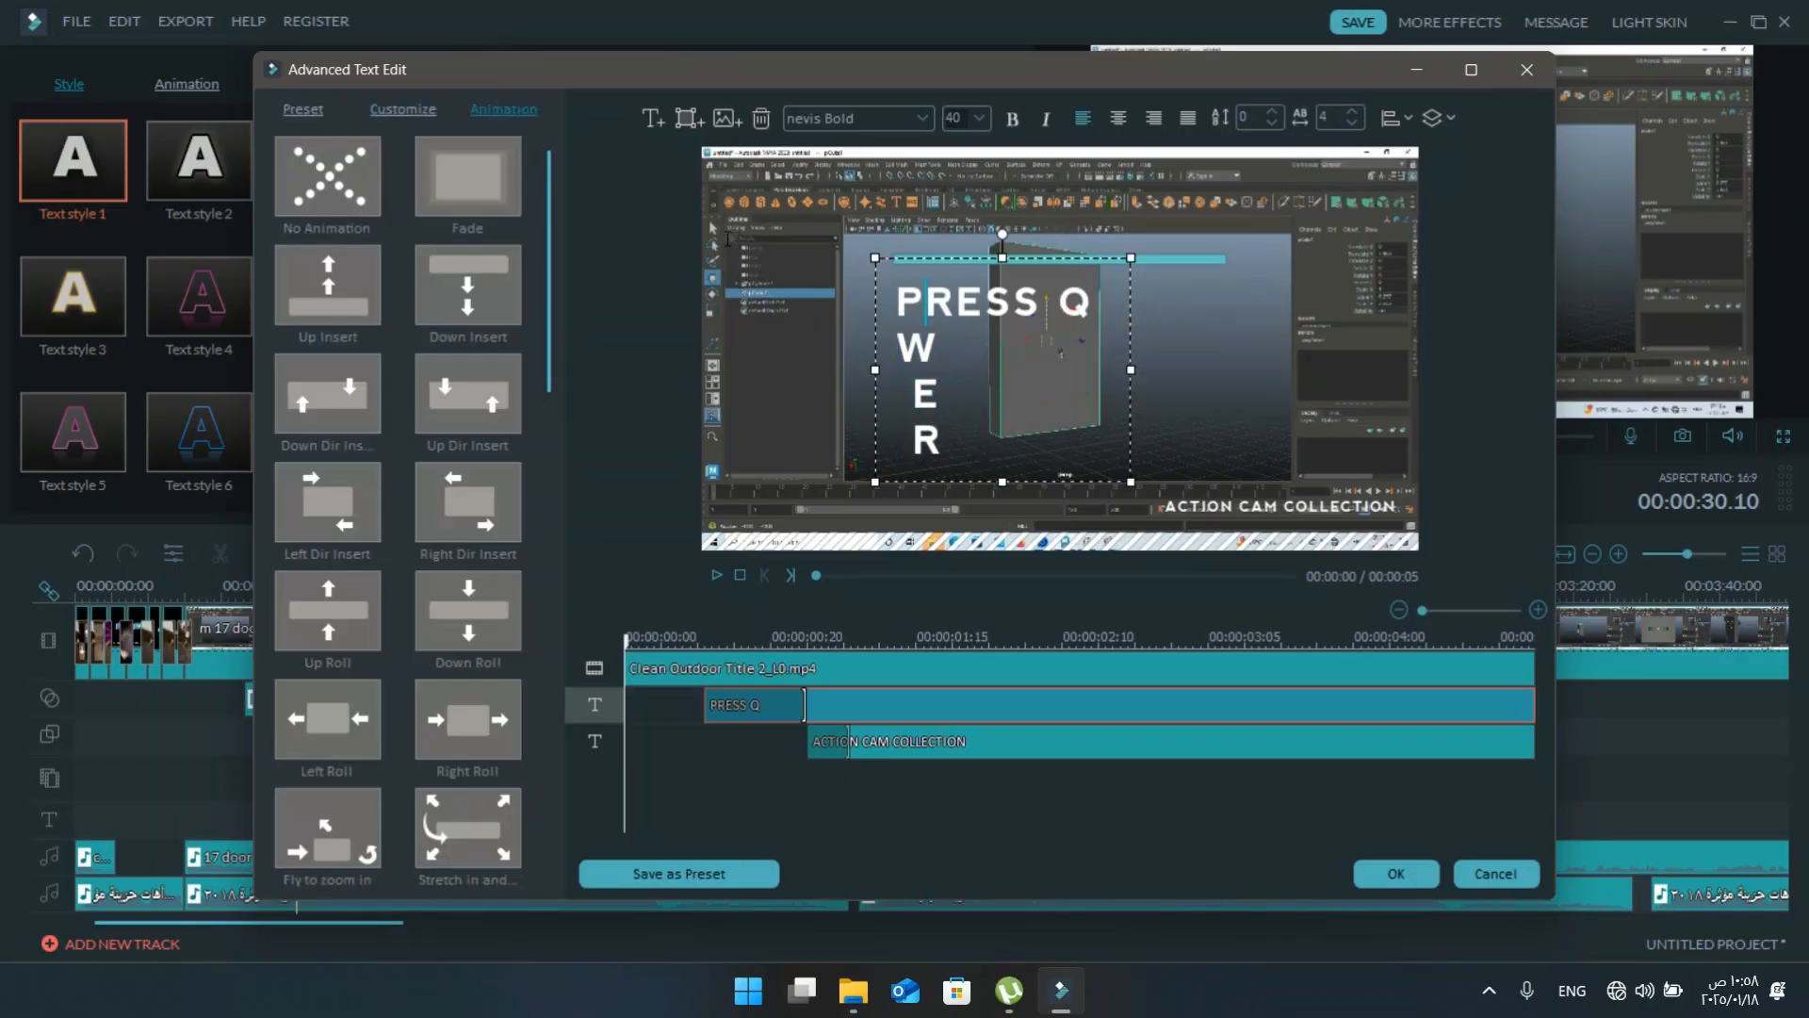
- Centre-align the whole heading, shift its text box over the door model, and confirm the title edits
{"action": "key", "text": "ctrl+a"}
{"action": "key", "text": "ctrl+e"}
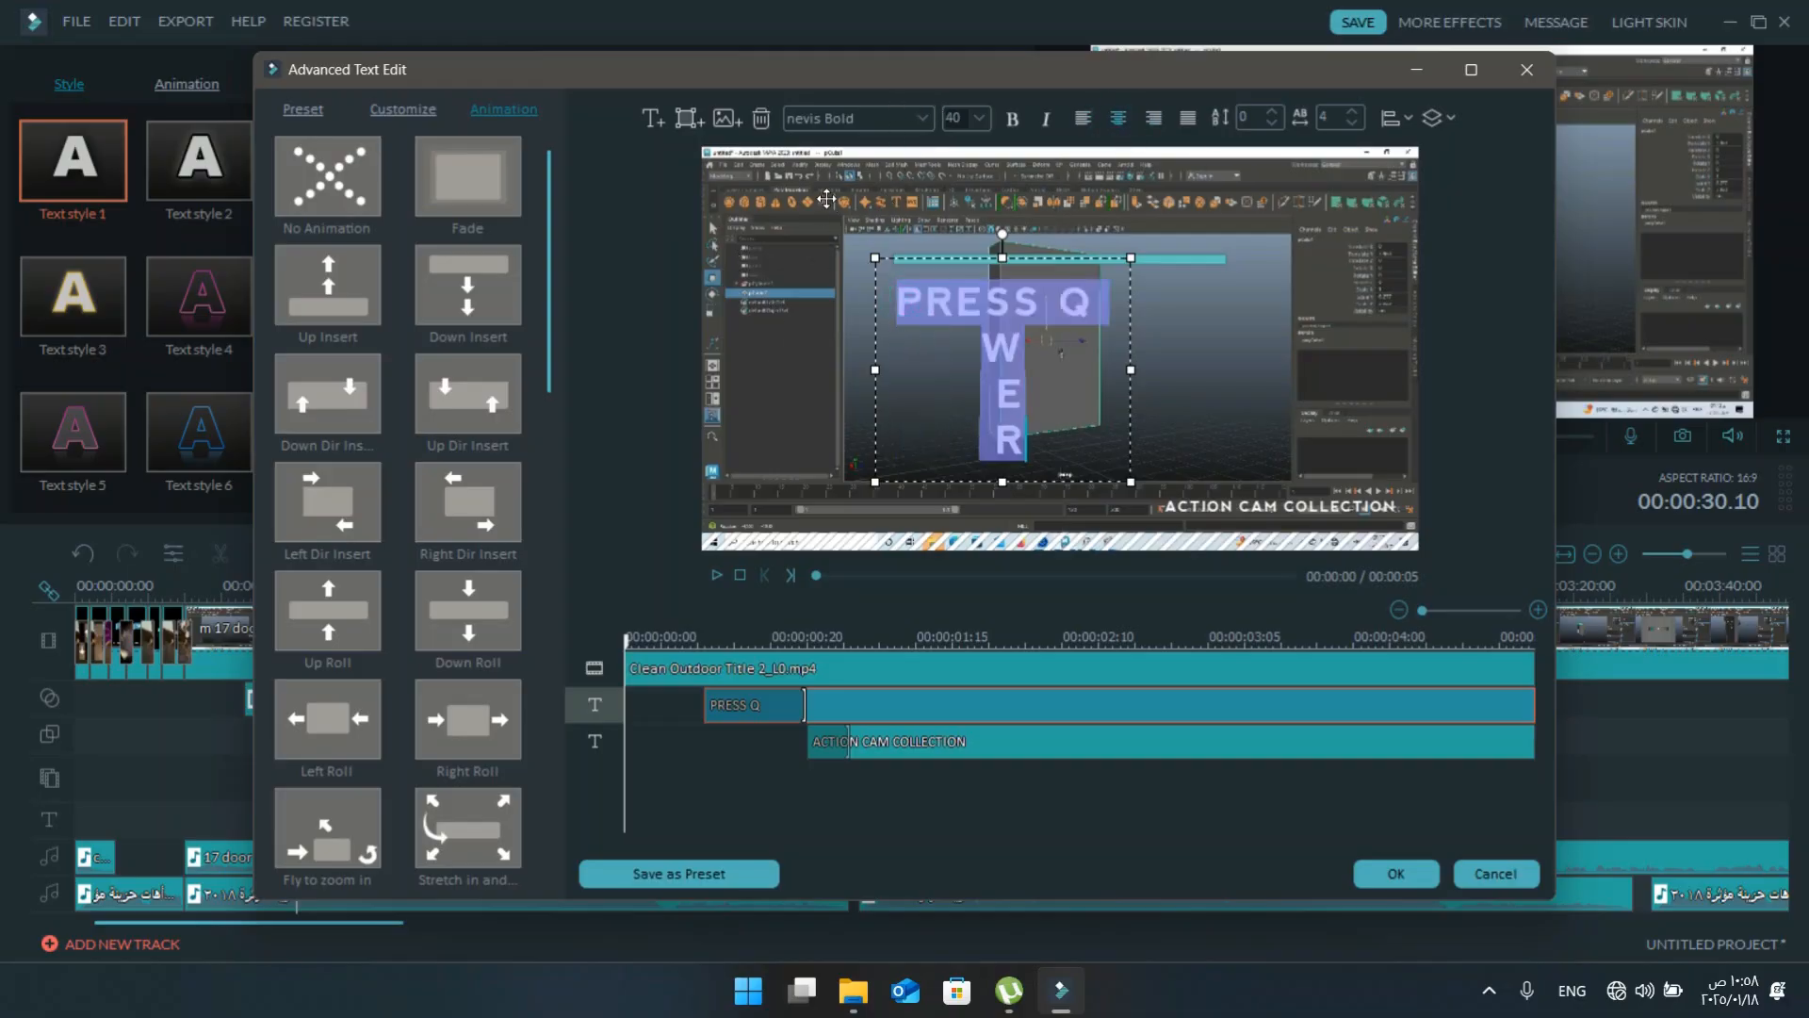
{"action": "left_click_drag", "start_coordinate": [826, 199], "coordinate": [869, 188]}
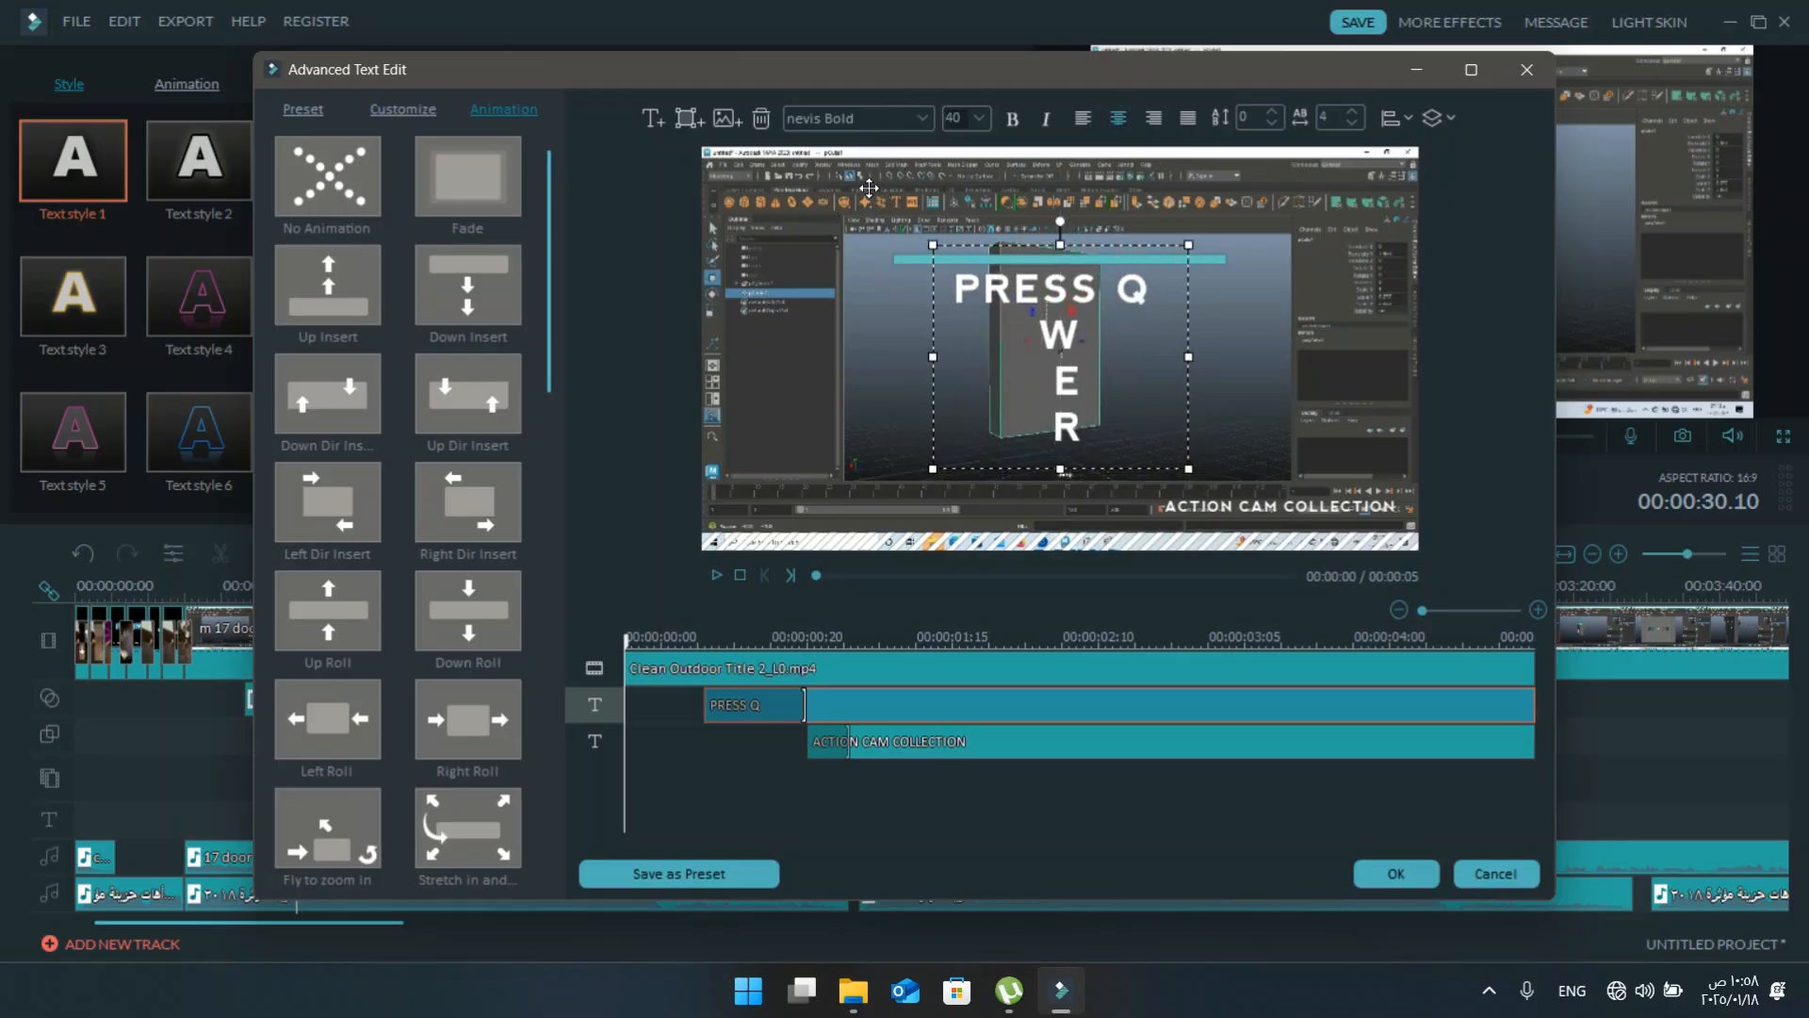
{"action": "left_click", "coordinate": [1395, 872]}
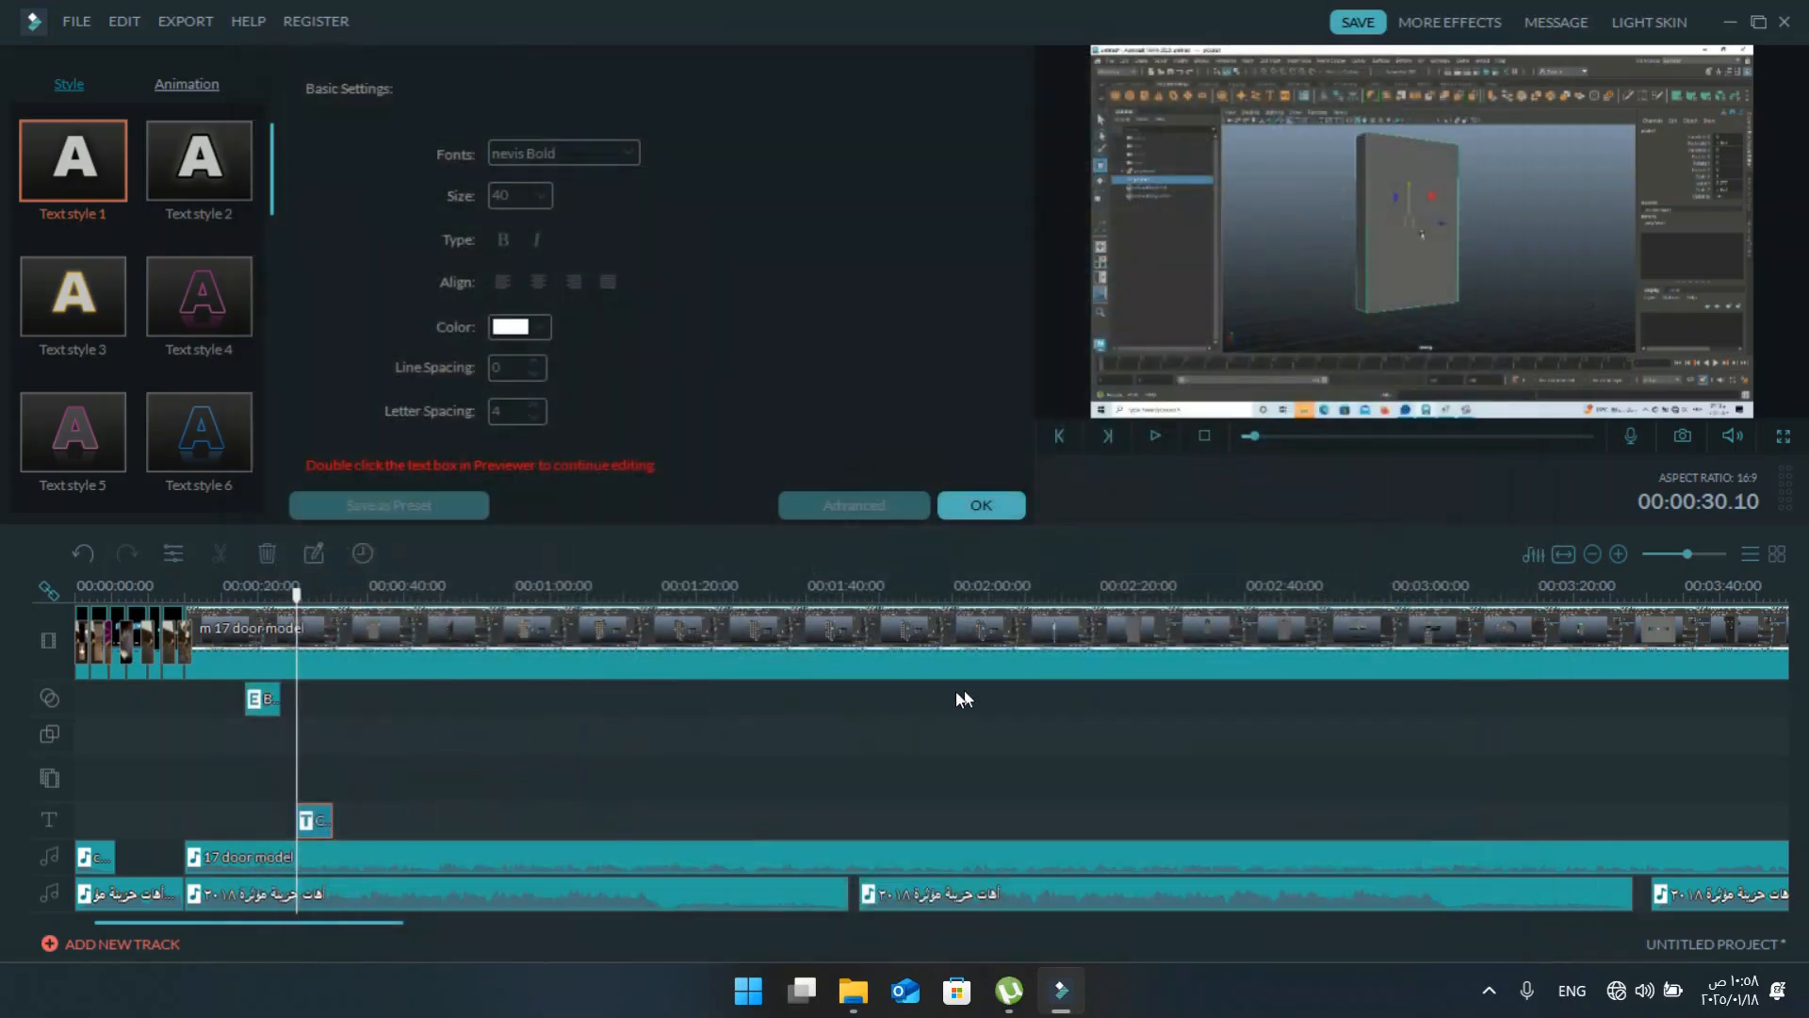
{"action": "left_click", "coordinate": [981, 506]}
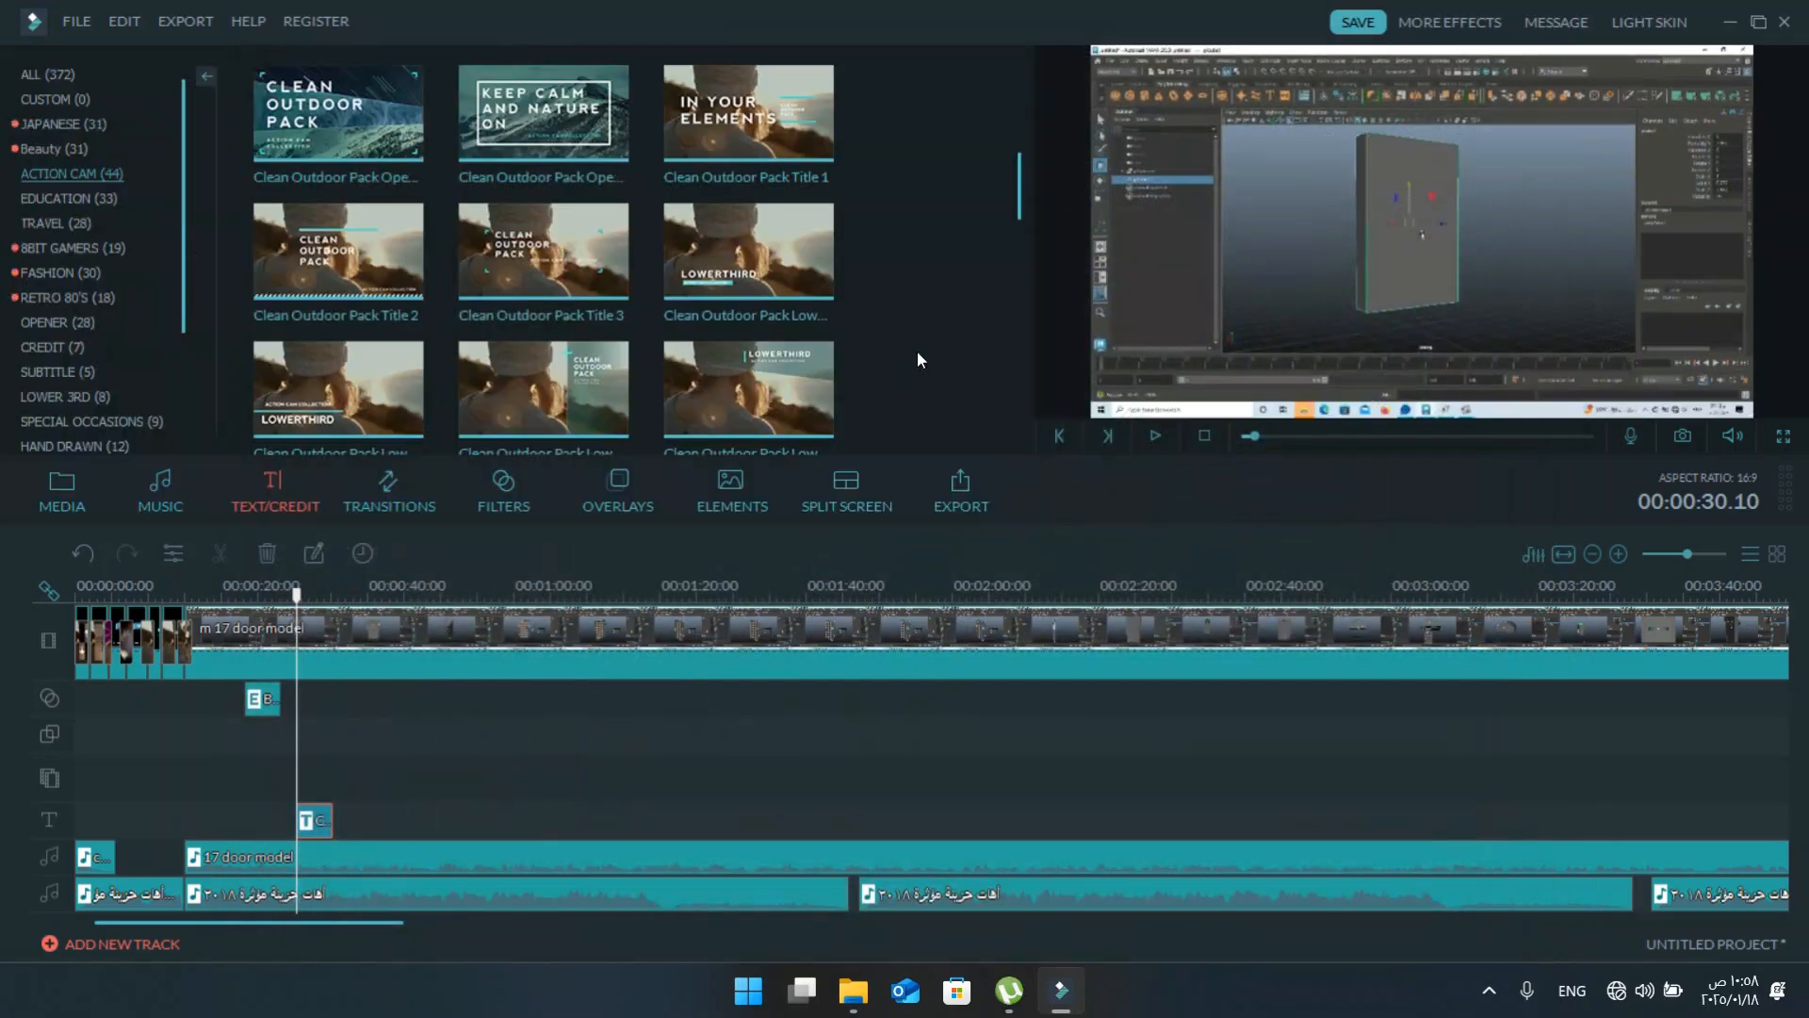
- Play the footage on to 00:00:40.20, add the Clean Outdoor LowerThird 1 title there, and open it for editing
{"action": "key", "text": "space"}
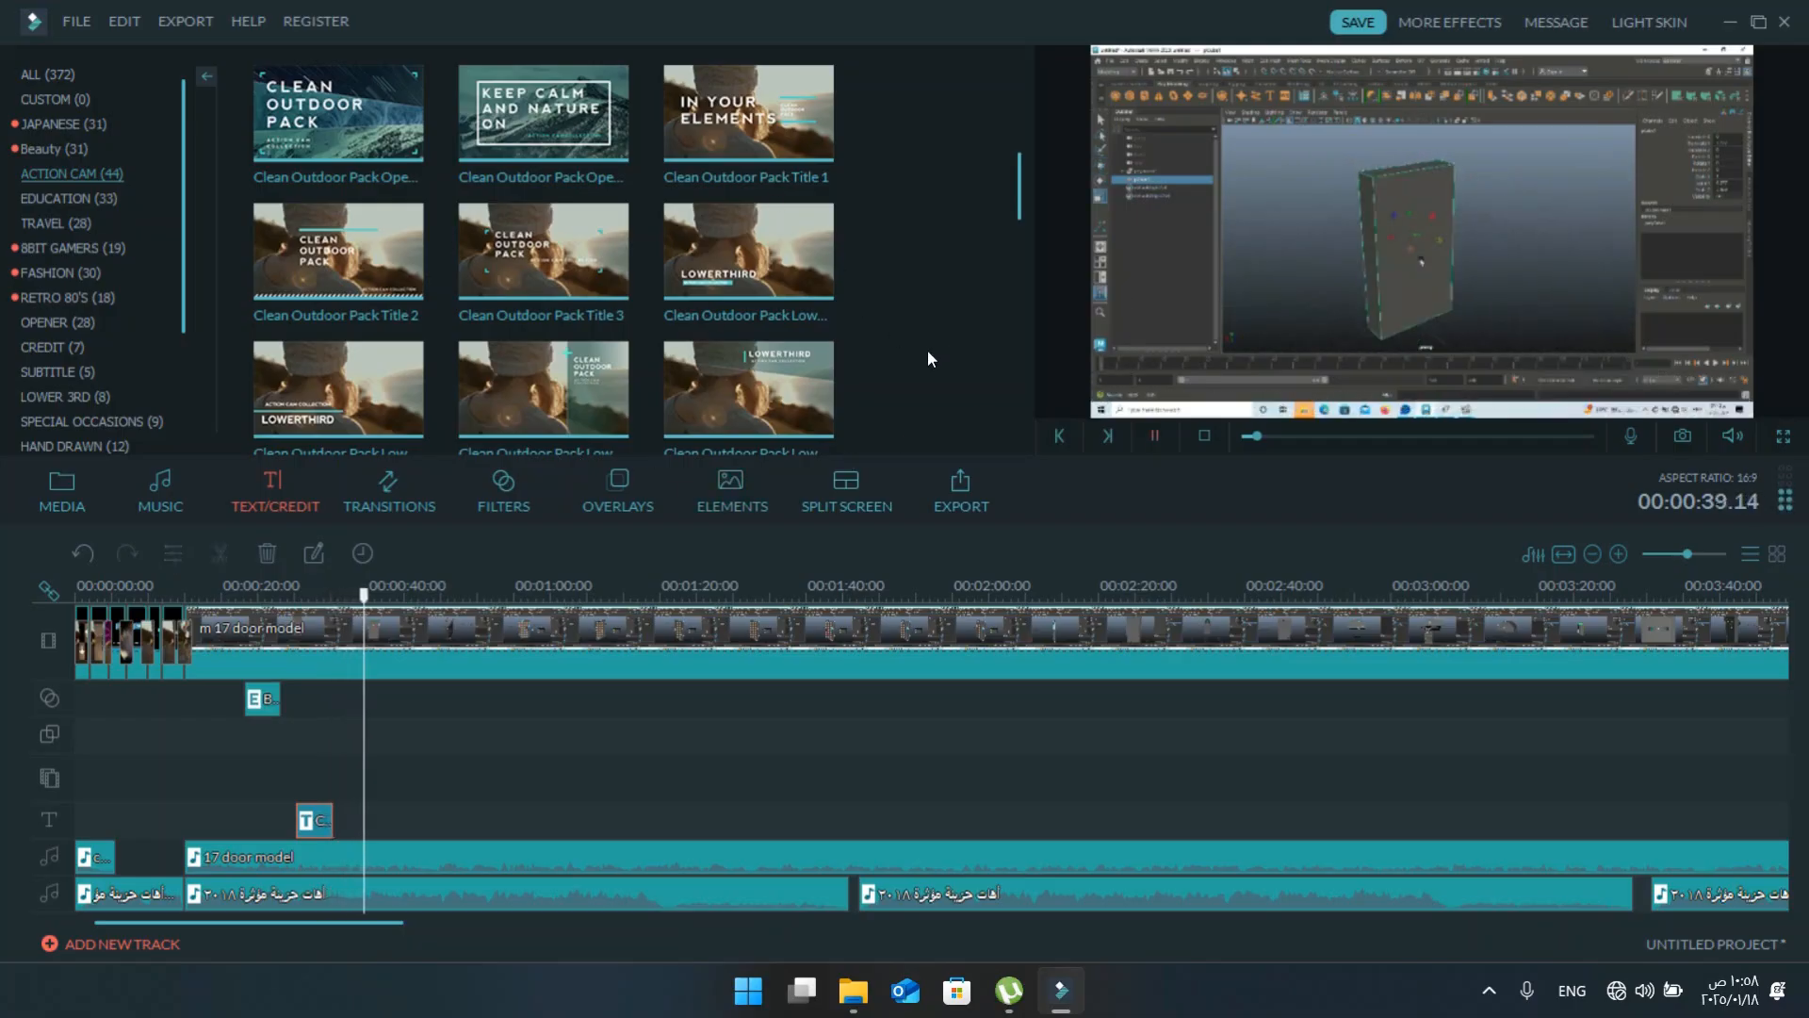
{"action": "key", "text": "space"}
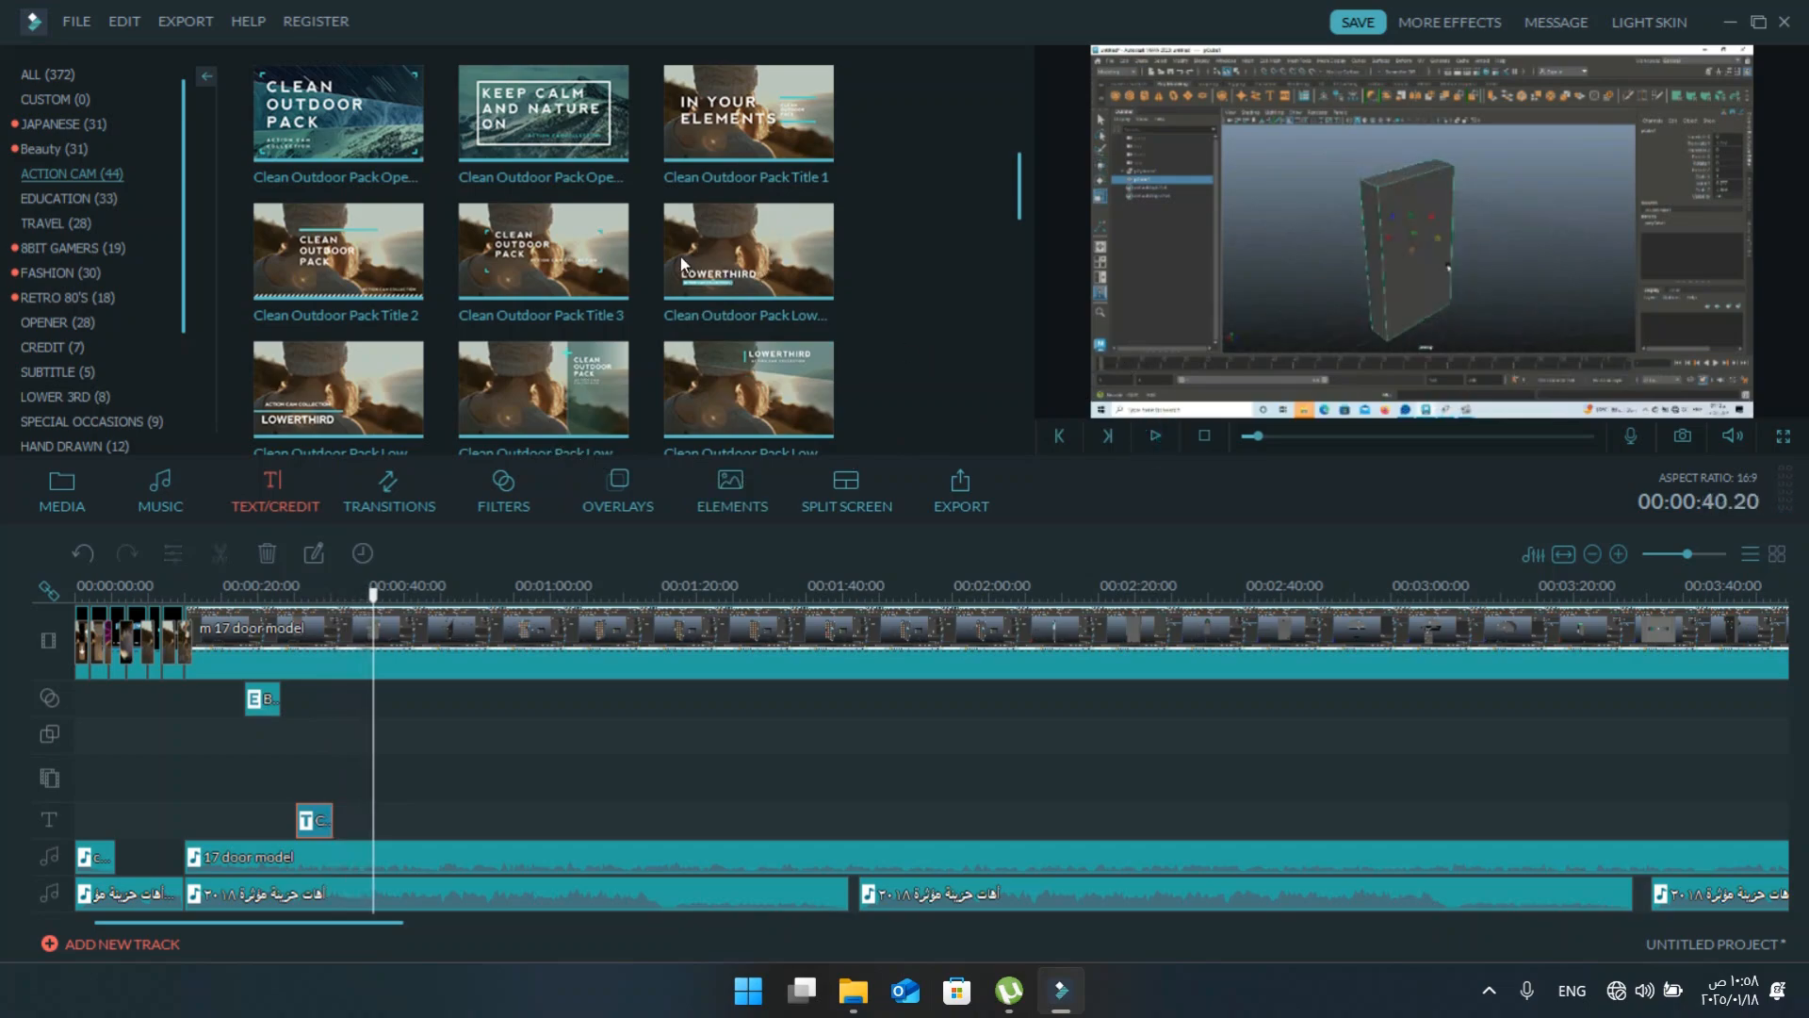
{"action": "left_click_drag", "start_coordinate": [795, 229], "coordinate": [424, 753]}
{"action": "left_click_drag", "start_coordinate": [325, 612], "coordinate": [310, 654]}
{"action": "double_click", "coordinate": [386, 819]}
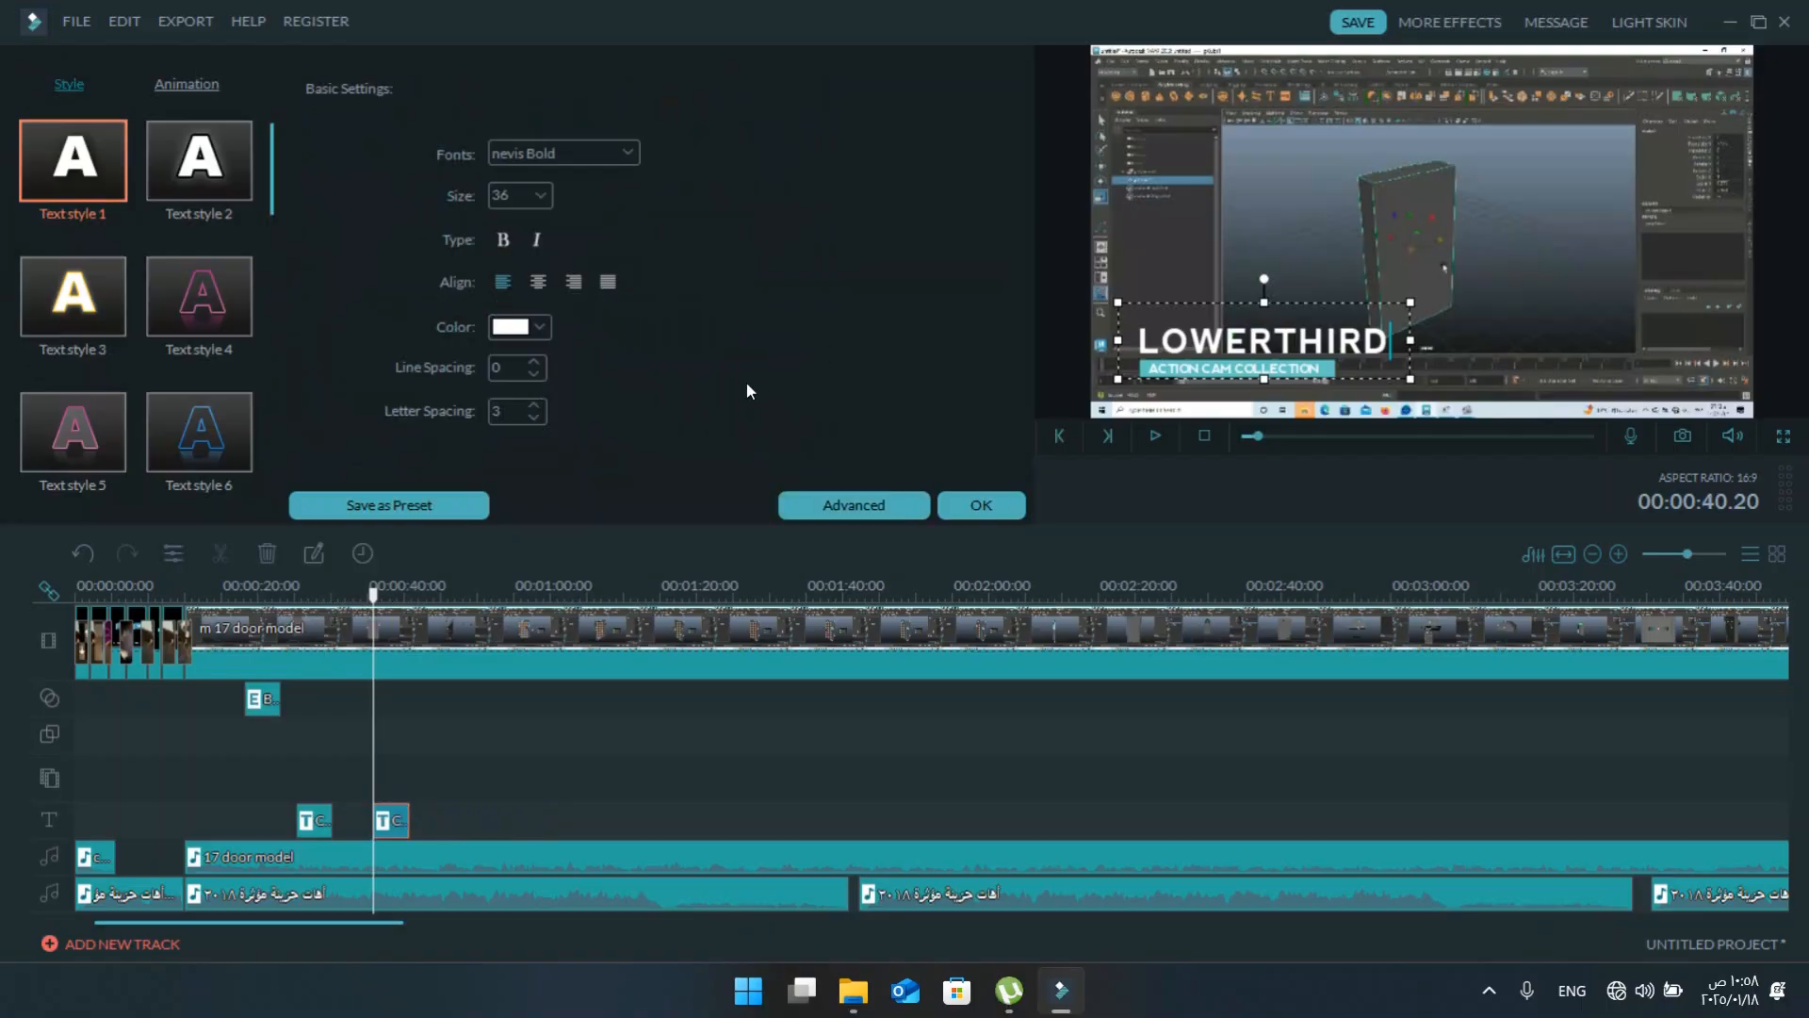
- In advanced text editing, replace the "LOWERTHIRD" text with "MOVE FROM THE HANDLE"
{"action": "left_click", "coordinate": [854, 504]}
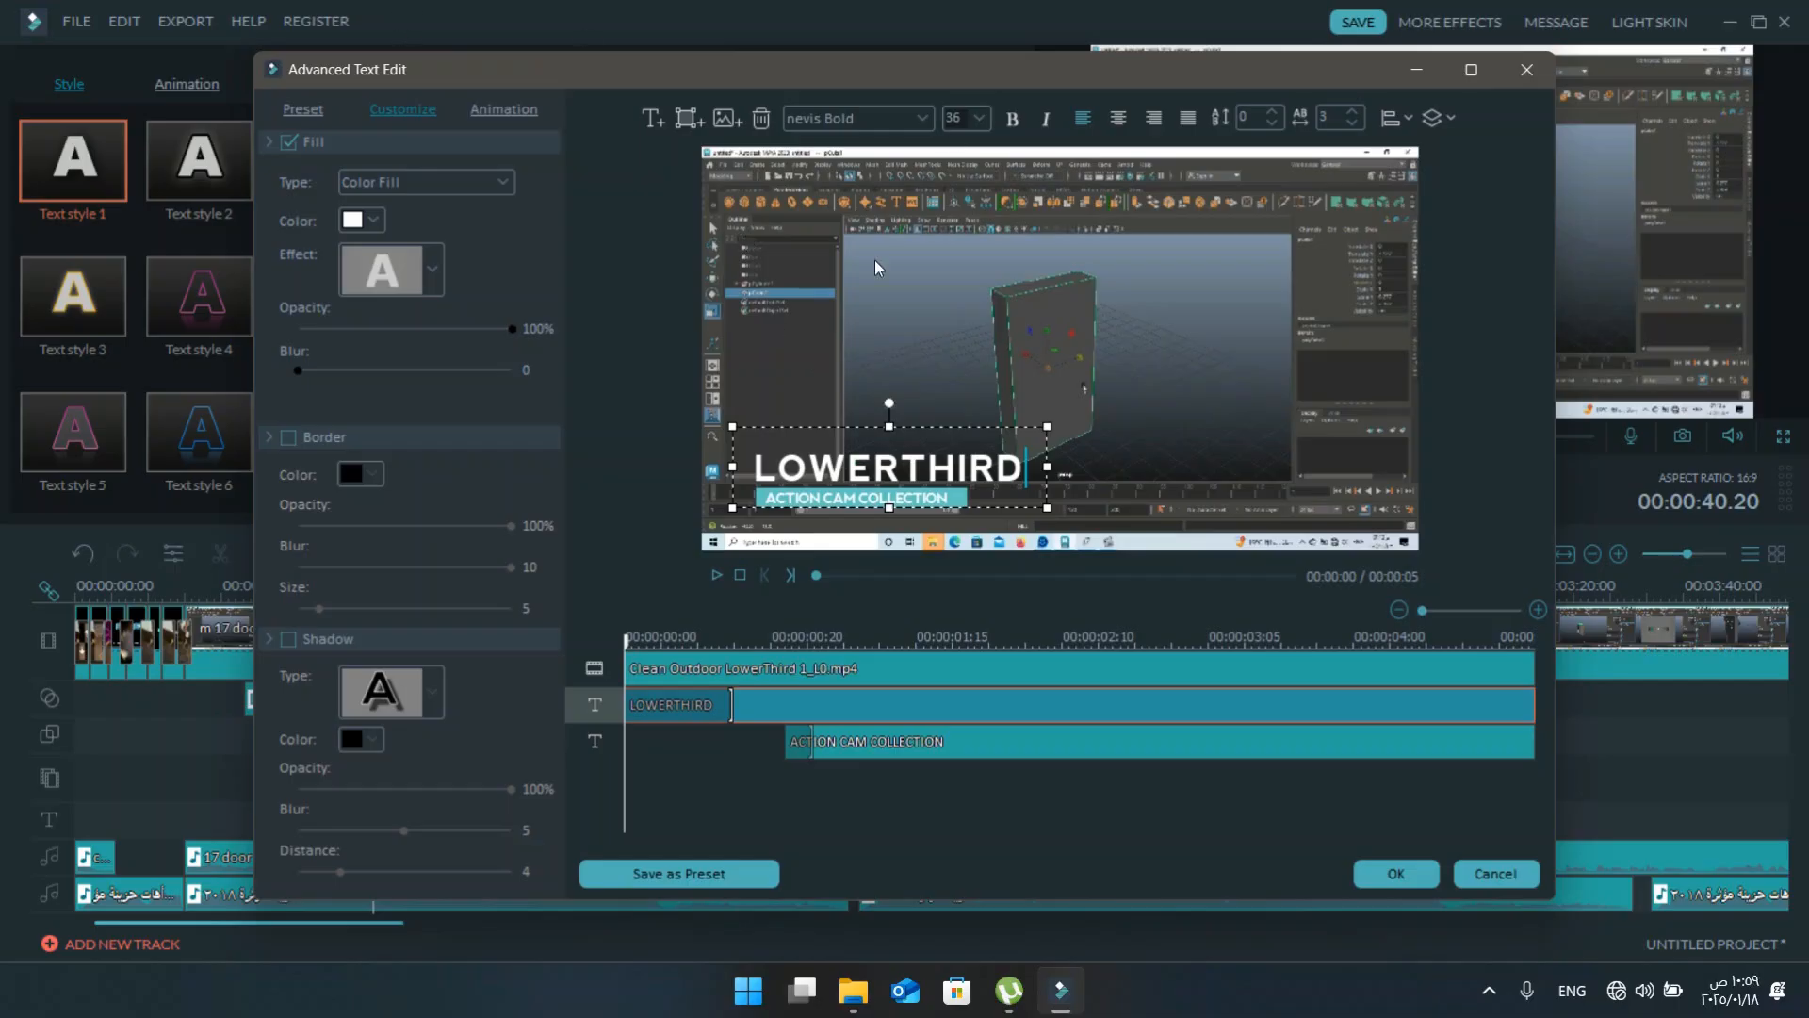
{"action": "left_click_drag", "start_coordinate": [985, 478], "coordinate": [770, 464]}
{"action": "left_click", "coordinate": [771, 463]}
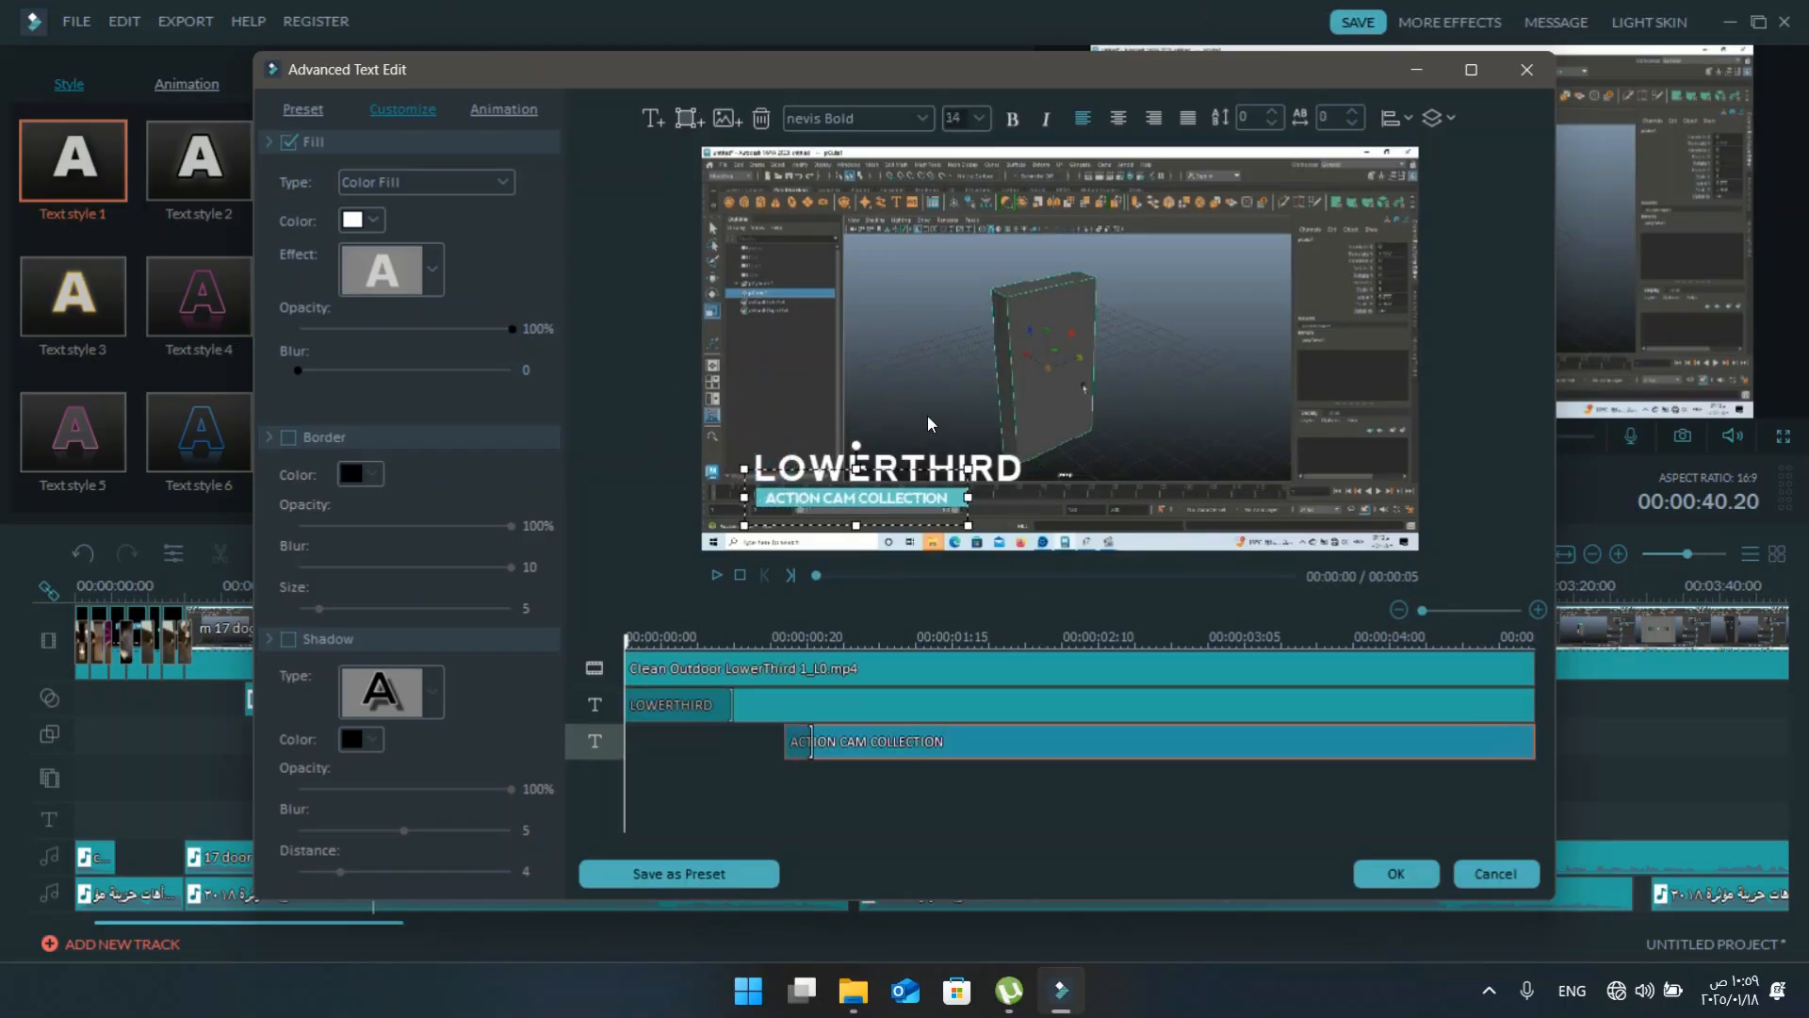
{"action": "left_click", "coordinate": [1028, 461]}
{"action": "left_click_drag", "start_coordinate": [1028, 462], "coordinate": [745, 454]}
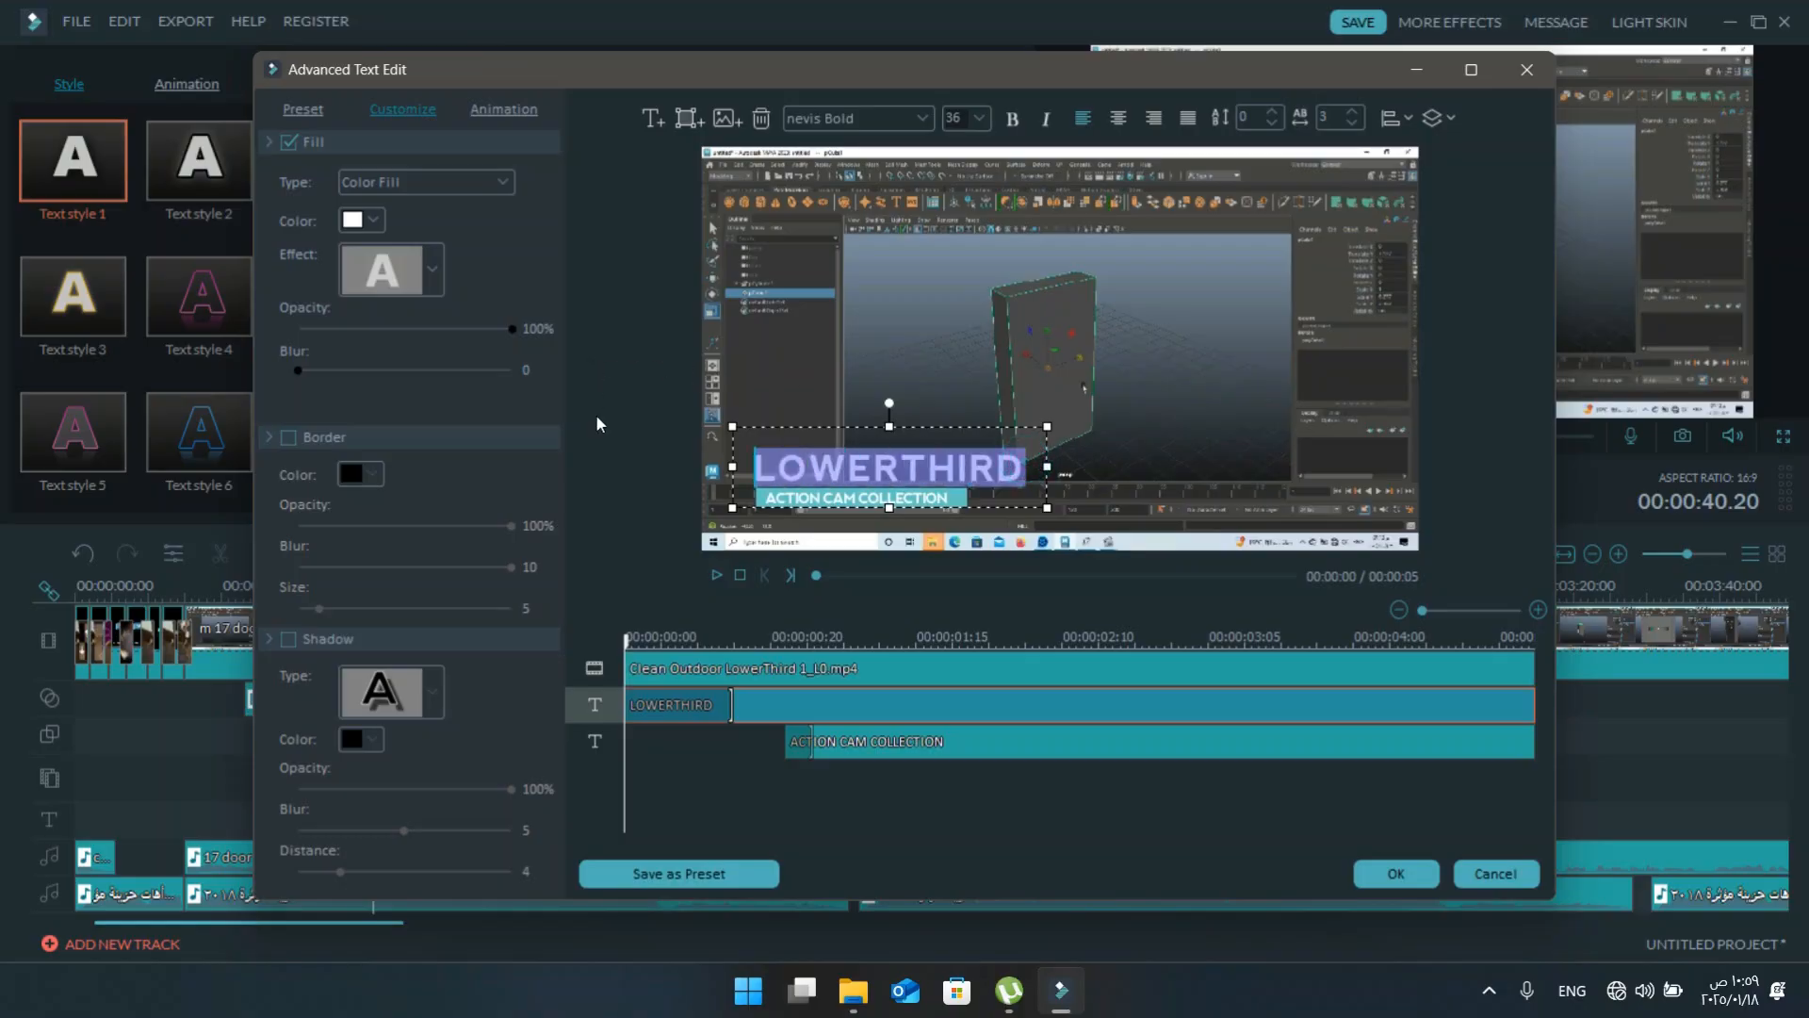
{"action": "type", "text": "MOVE"}
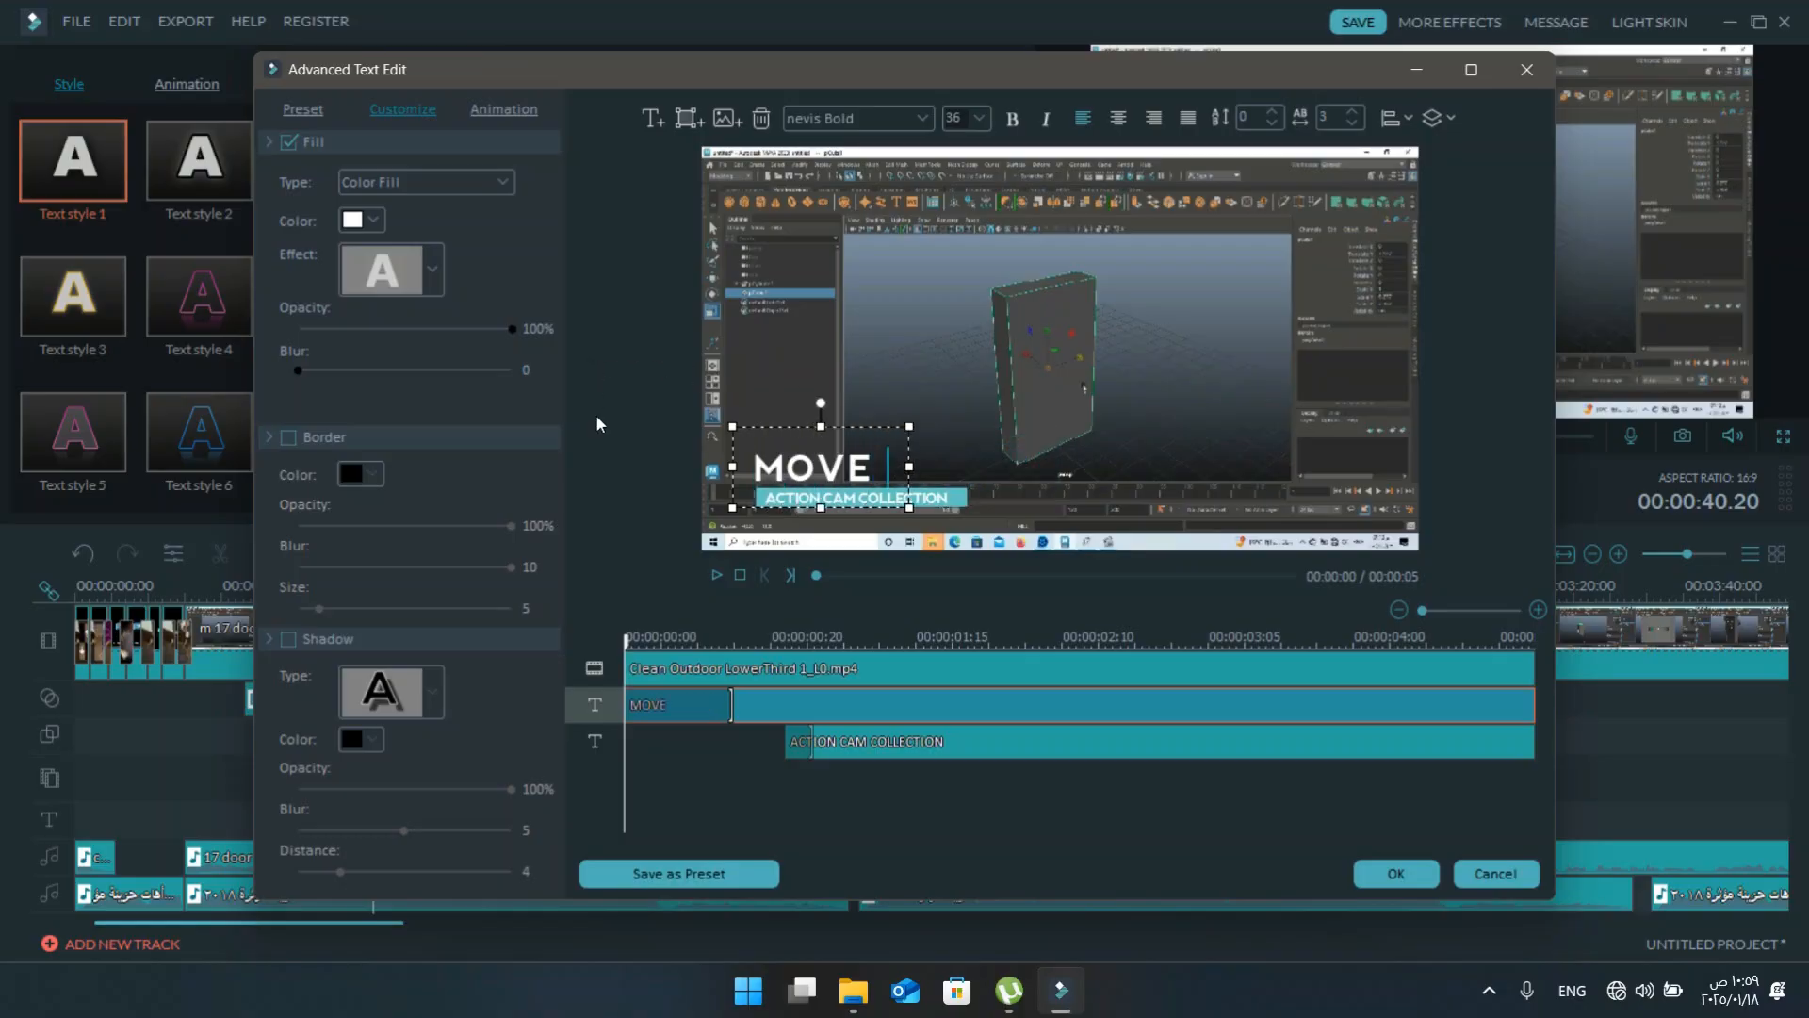
{"action": "type", "text": " FR"}
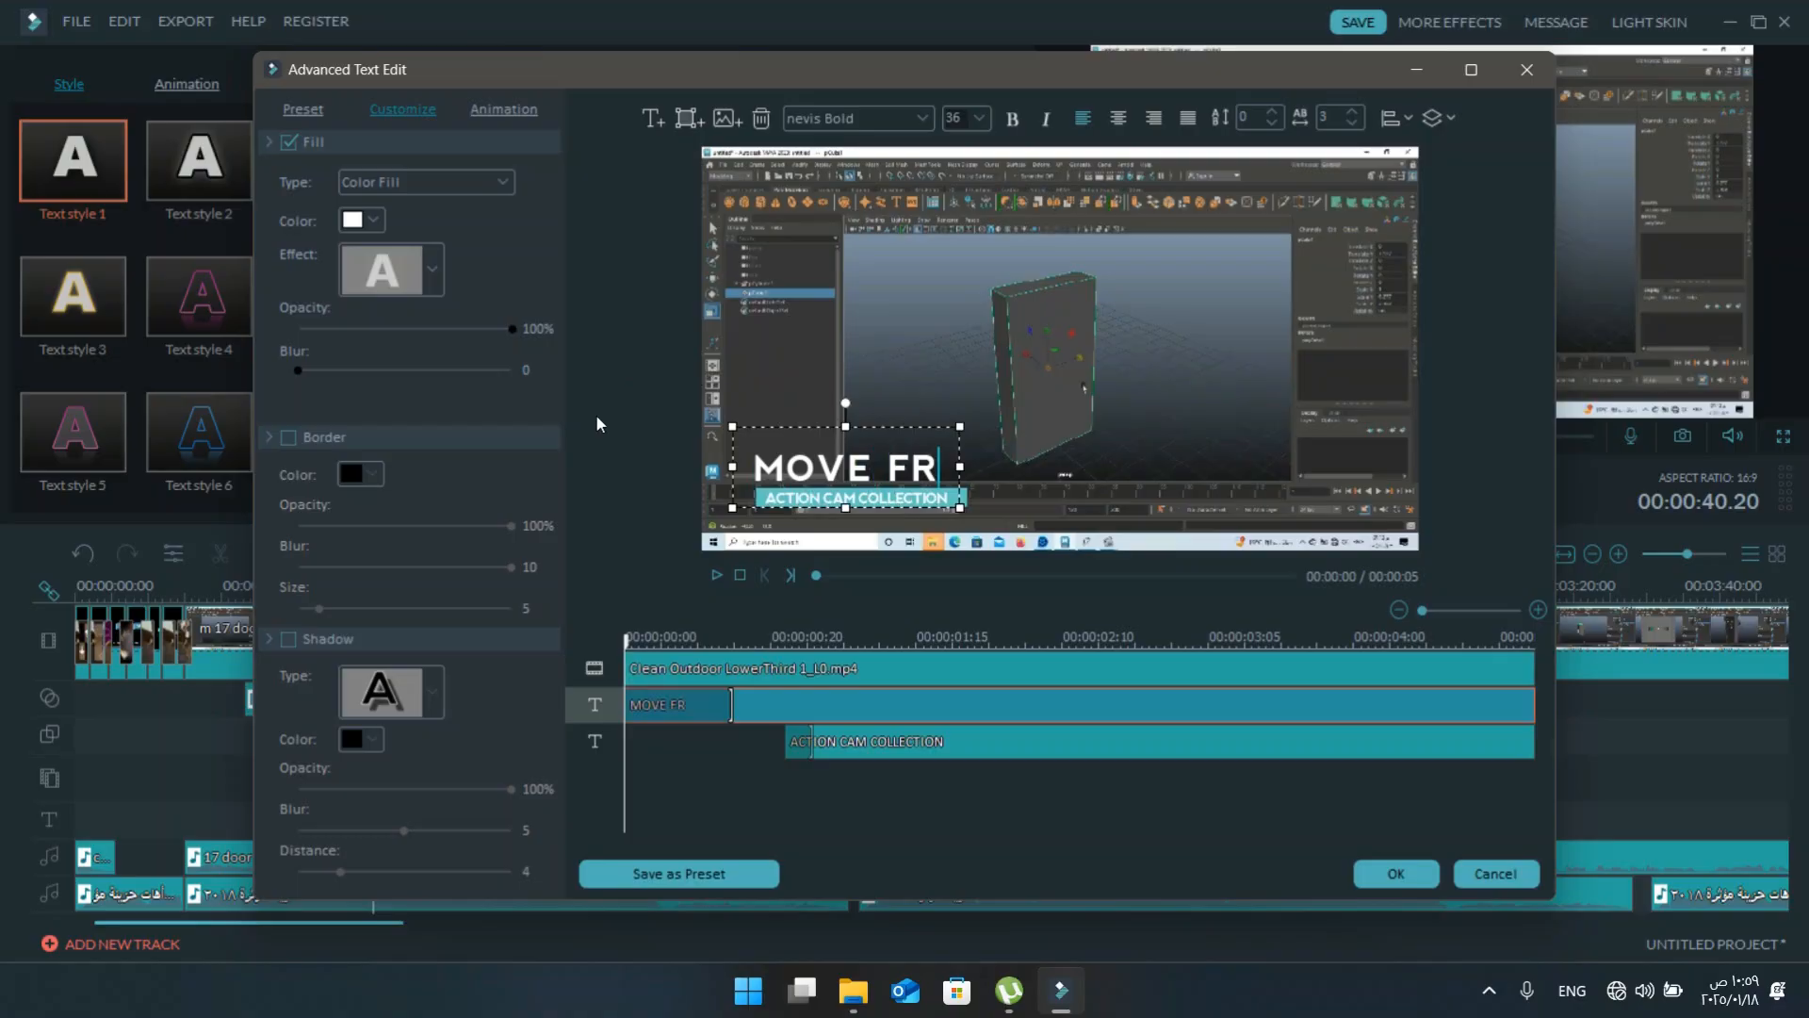
{"action": "type", "text": "OM THE "}
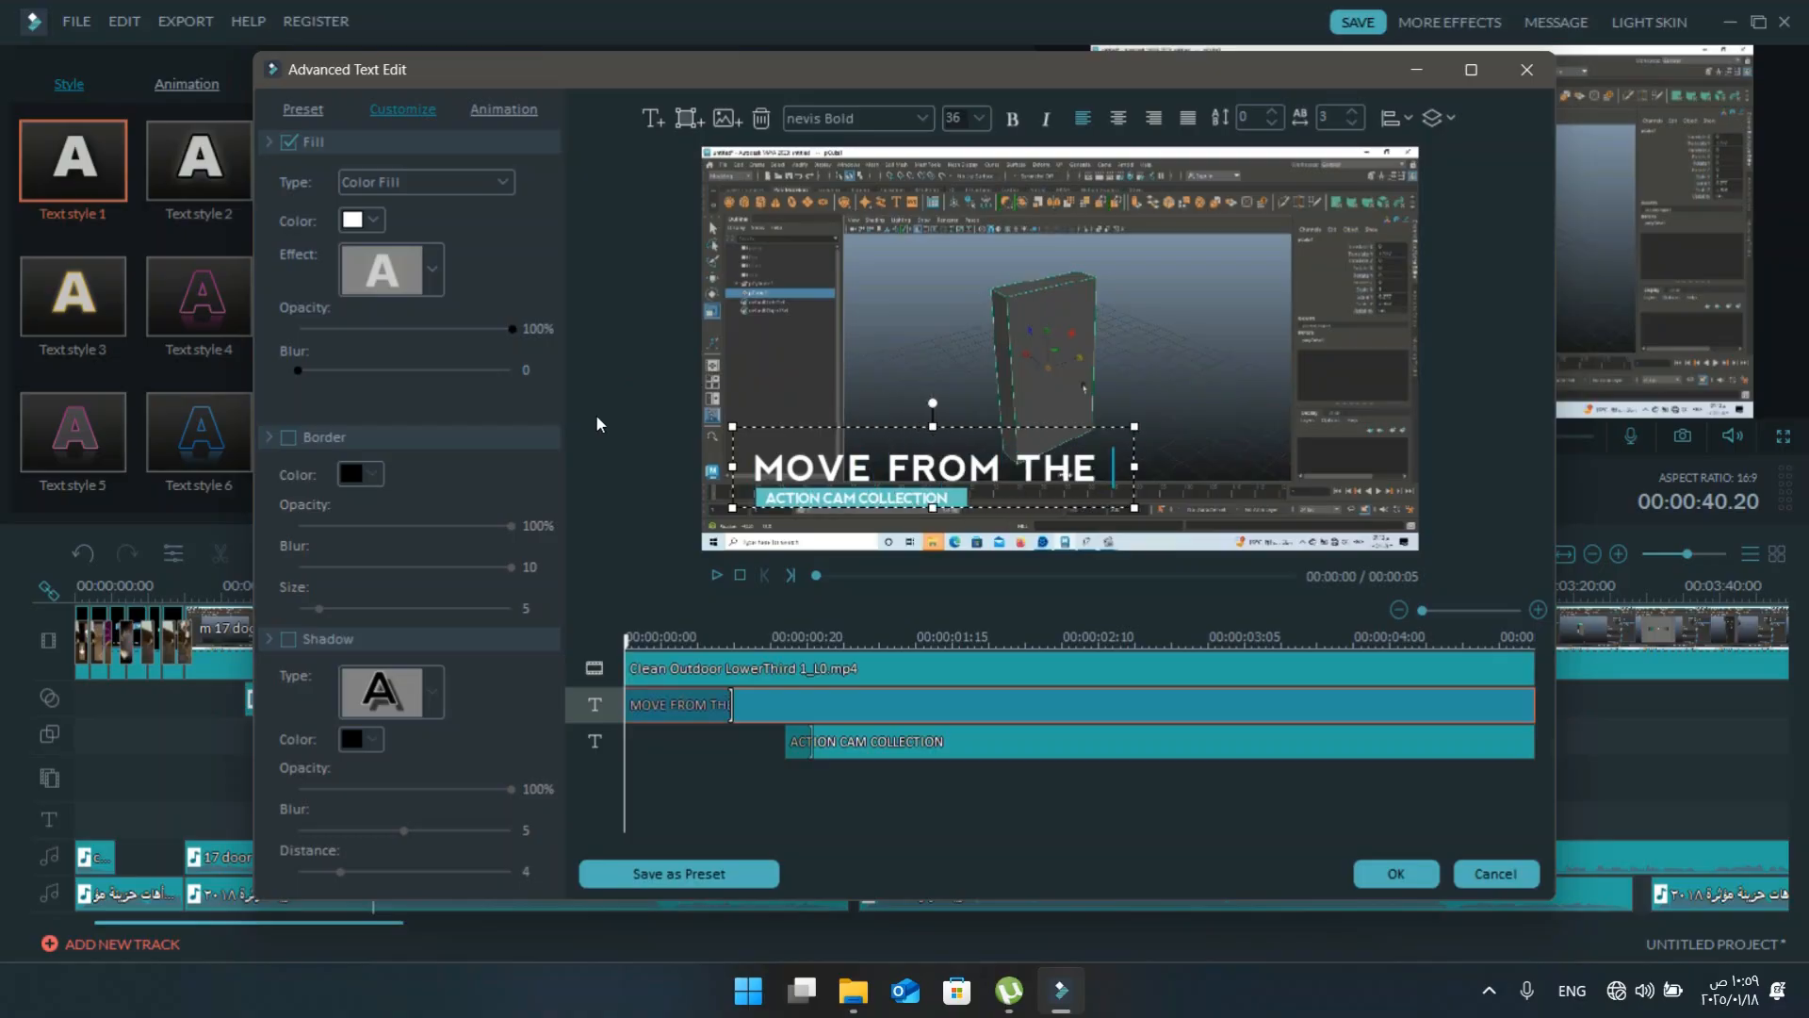
{"action": "type", "text": "HANDLE"}
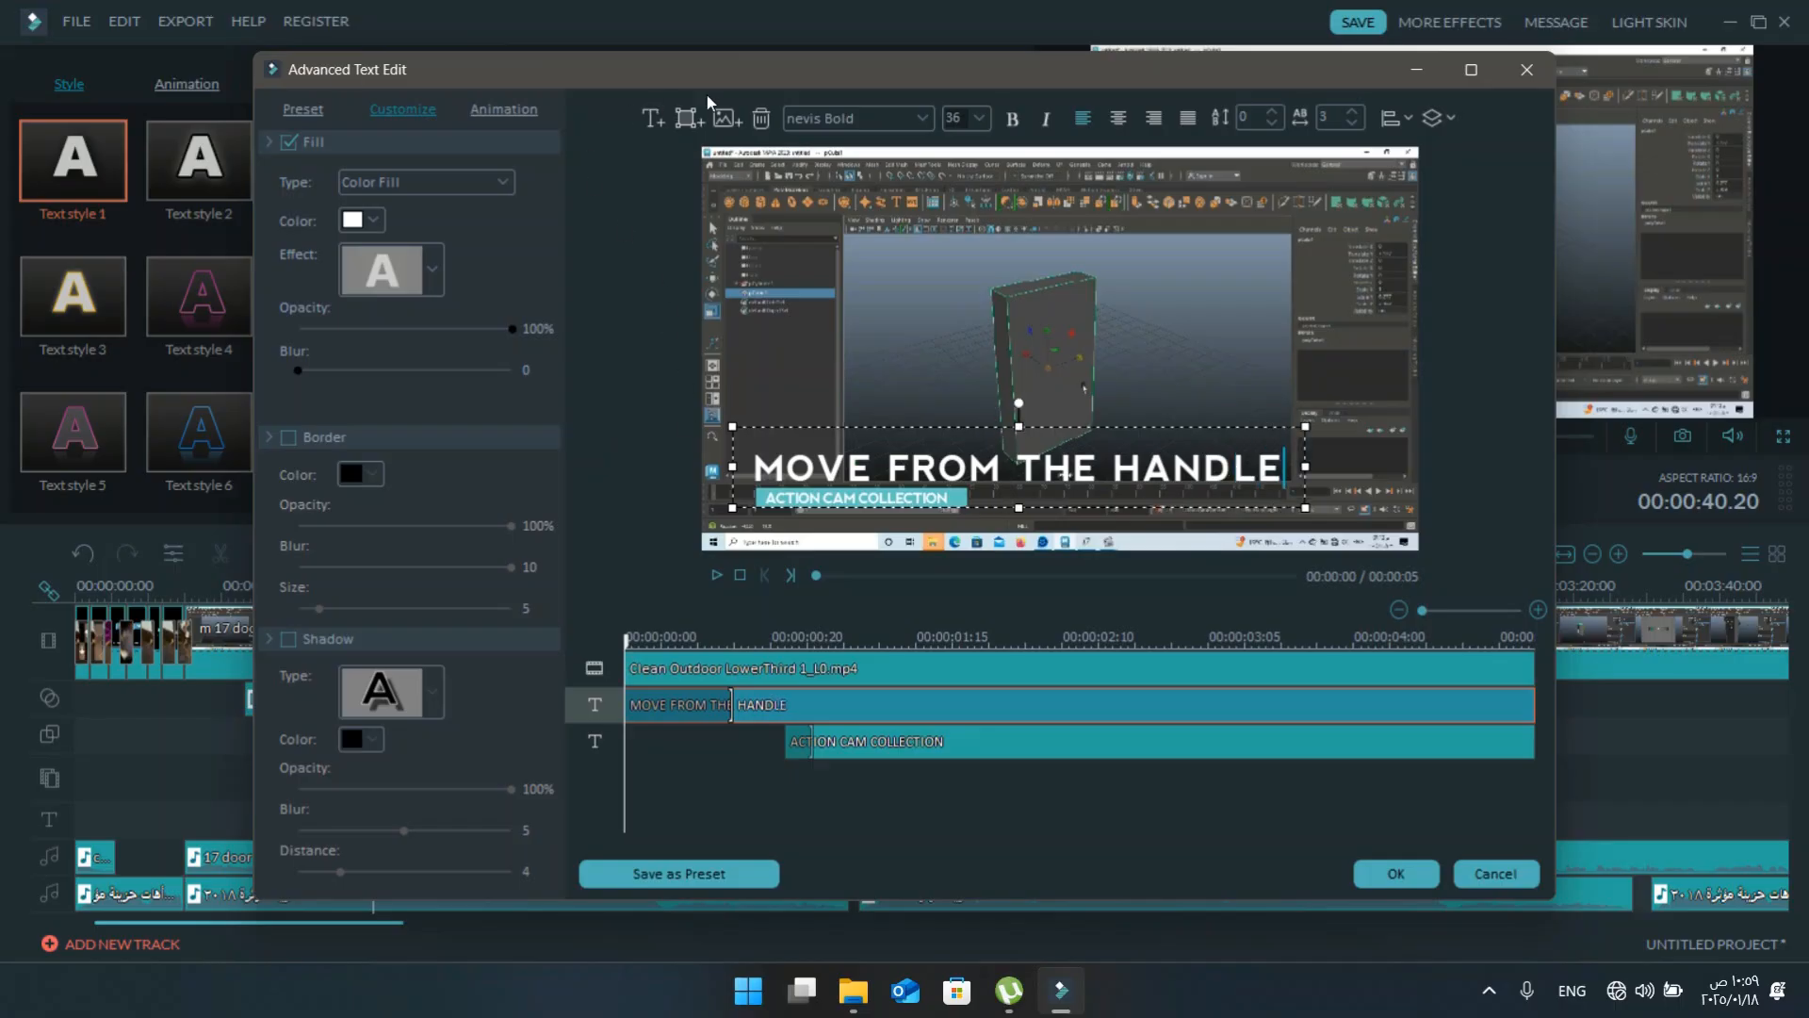
- Set the "MOVE FROM THE HANDLE" text to the Nexa Rust Slab Black font at size 40
{"action": "left_click", "coordinate": [881, 115]}
{"action": "left_click", "coordinate": [875, 167]}
{"action": "key", "text": "Down"}
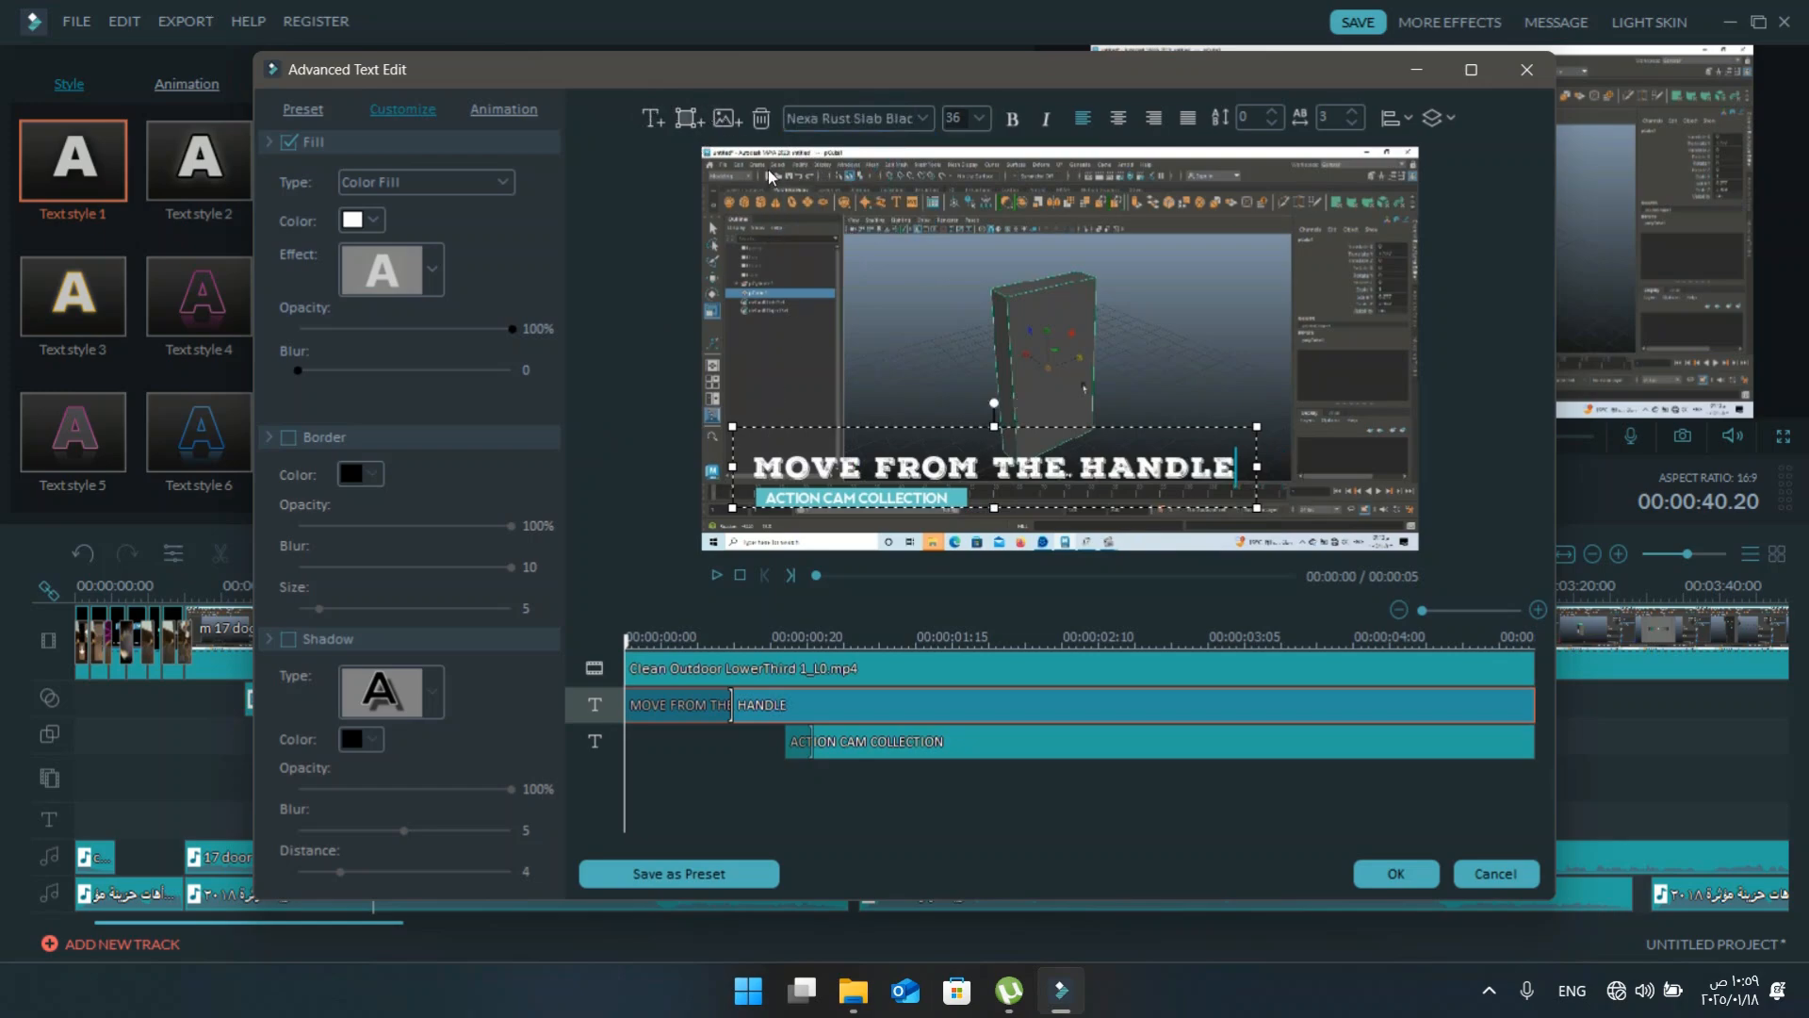
{"action": "left_click", "coordinate": [980, 111]}
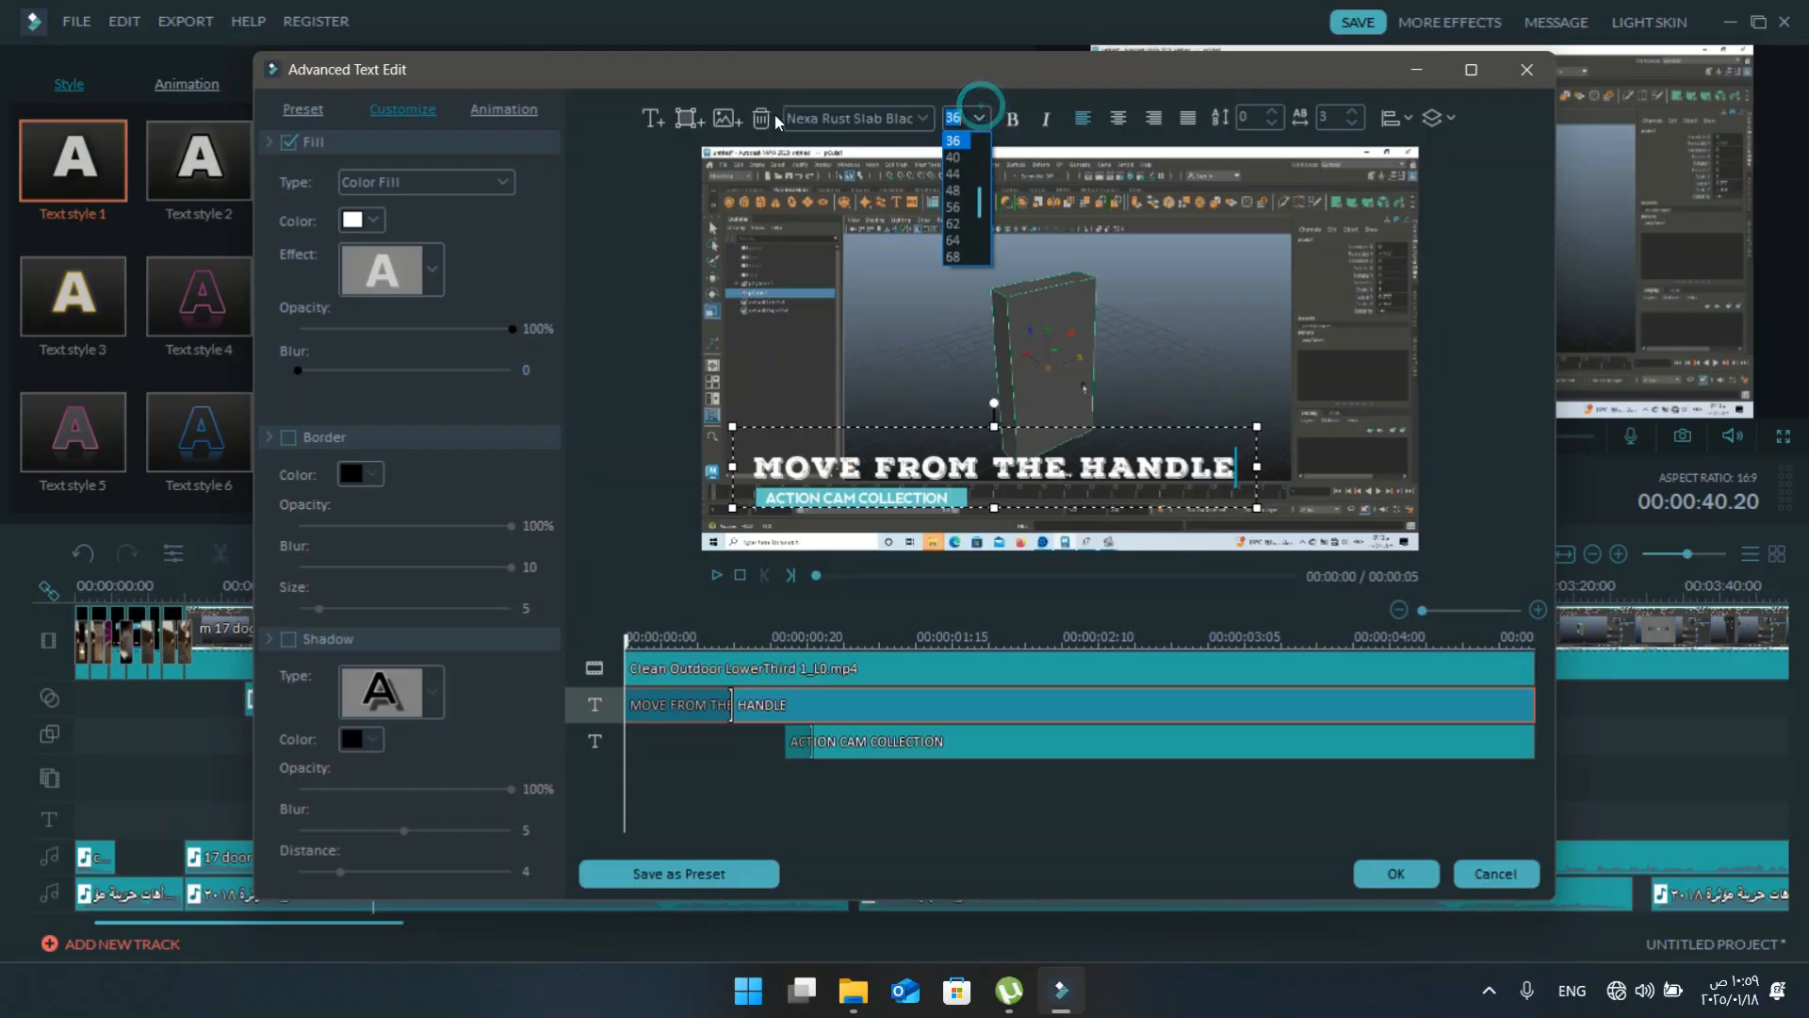
{"action": "left_click", "coordinate": [965, 160]}
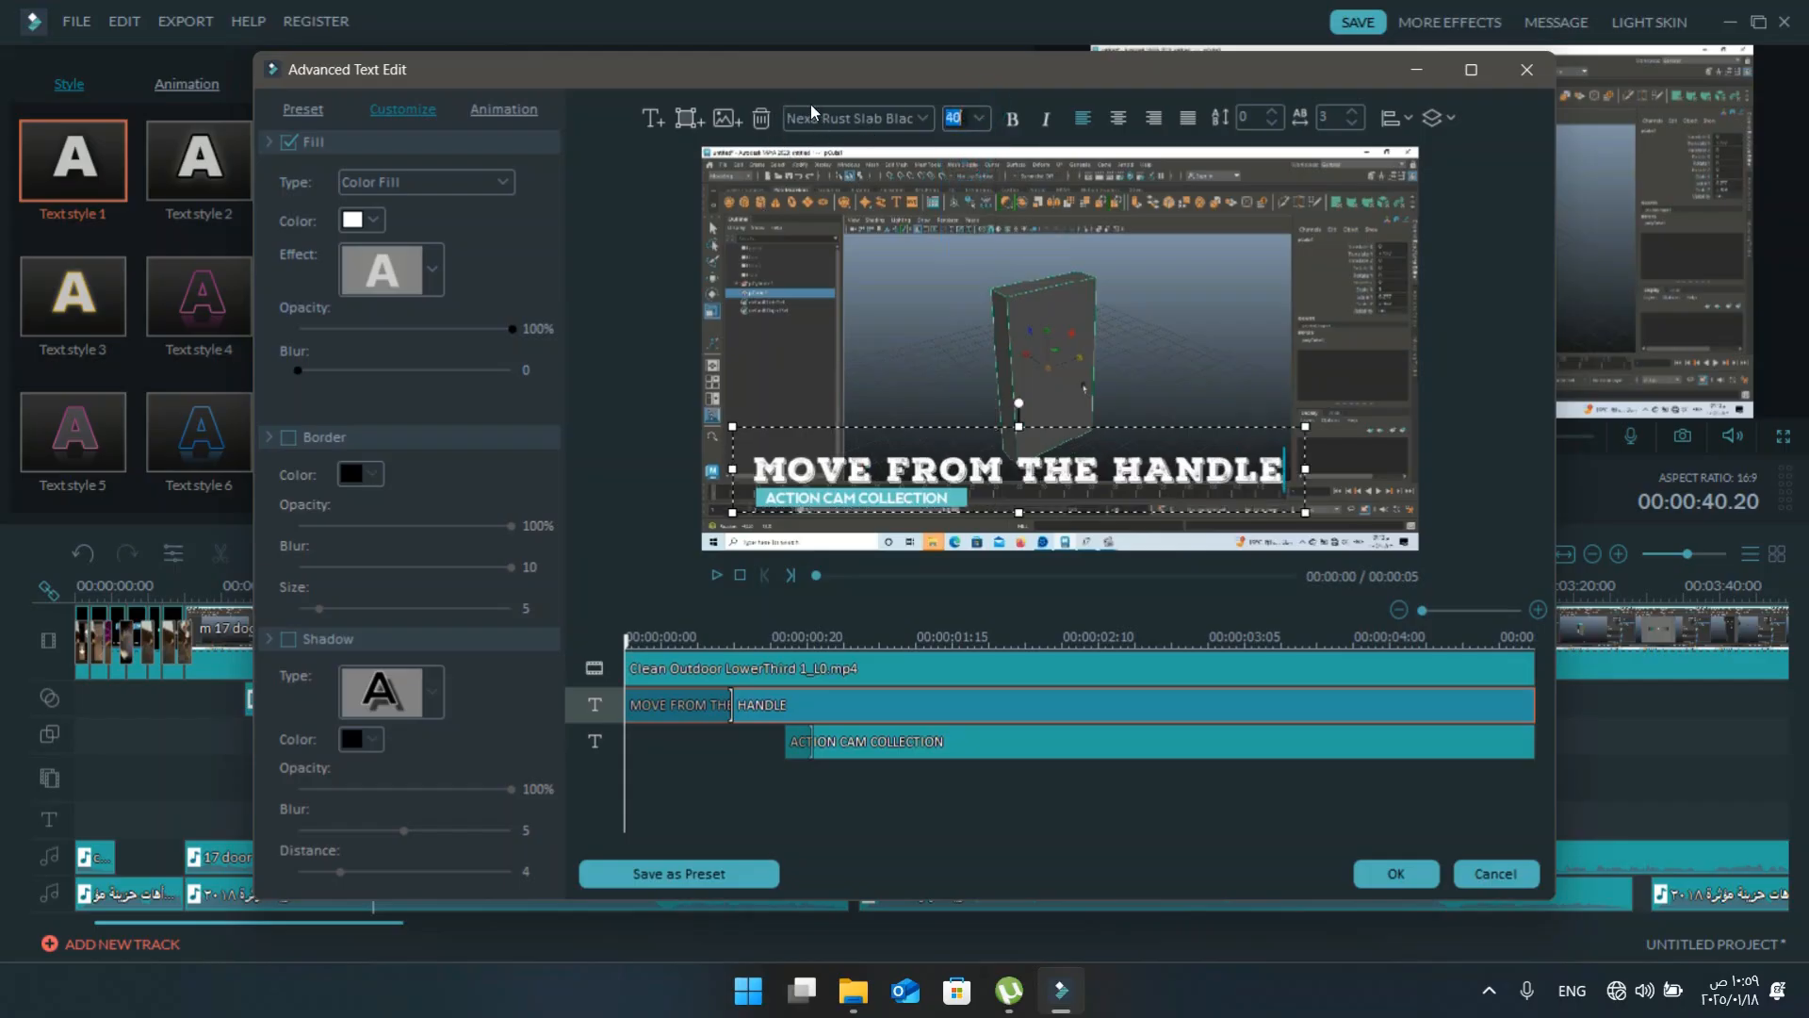
- Apply the Right Dir Insert animation to the "MOVE FROM THE HANDLE" text and confirm the title edits
{"action": "left_click", "coordinate": [1010, 127]}
{"action": "left_click", "coordinate": [1010, 127]}
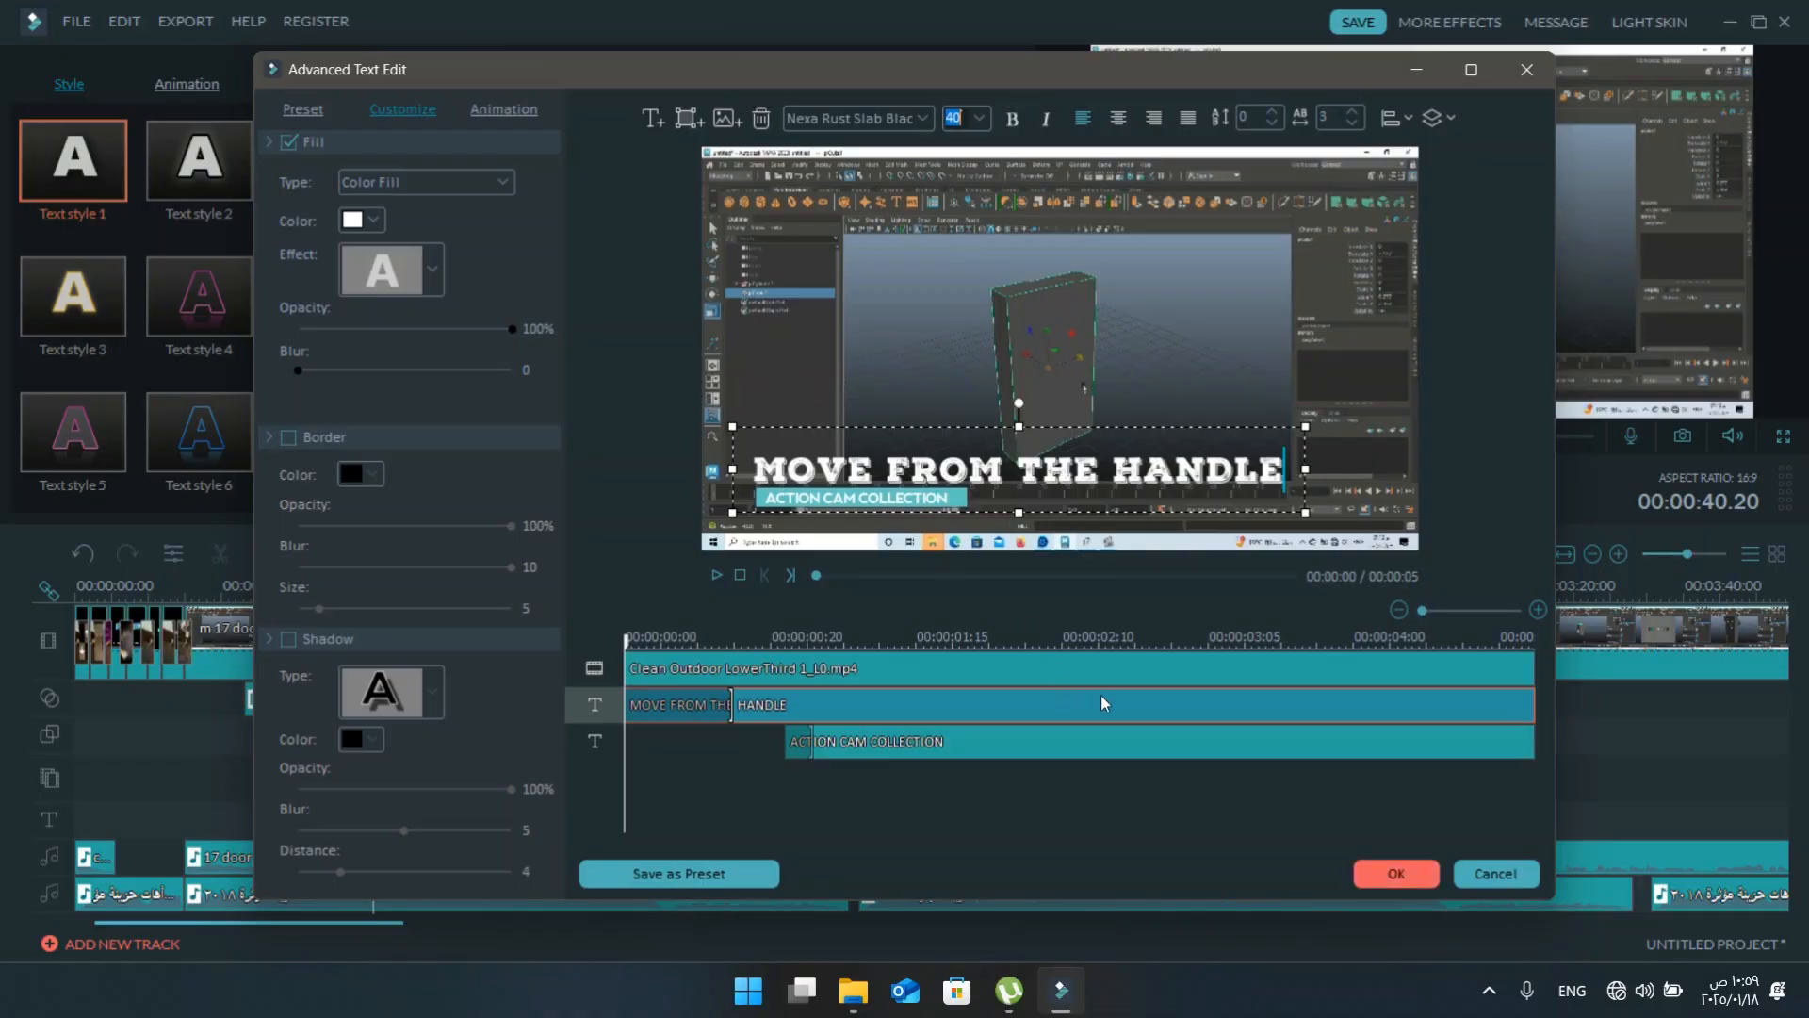
{"action": "left_click", "coordinate": [503, 108]}
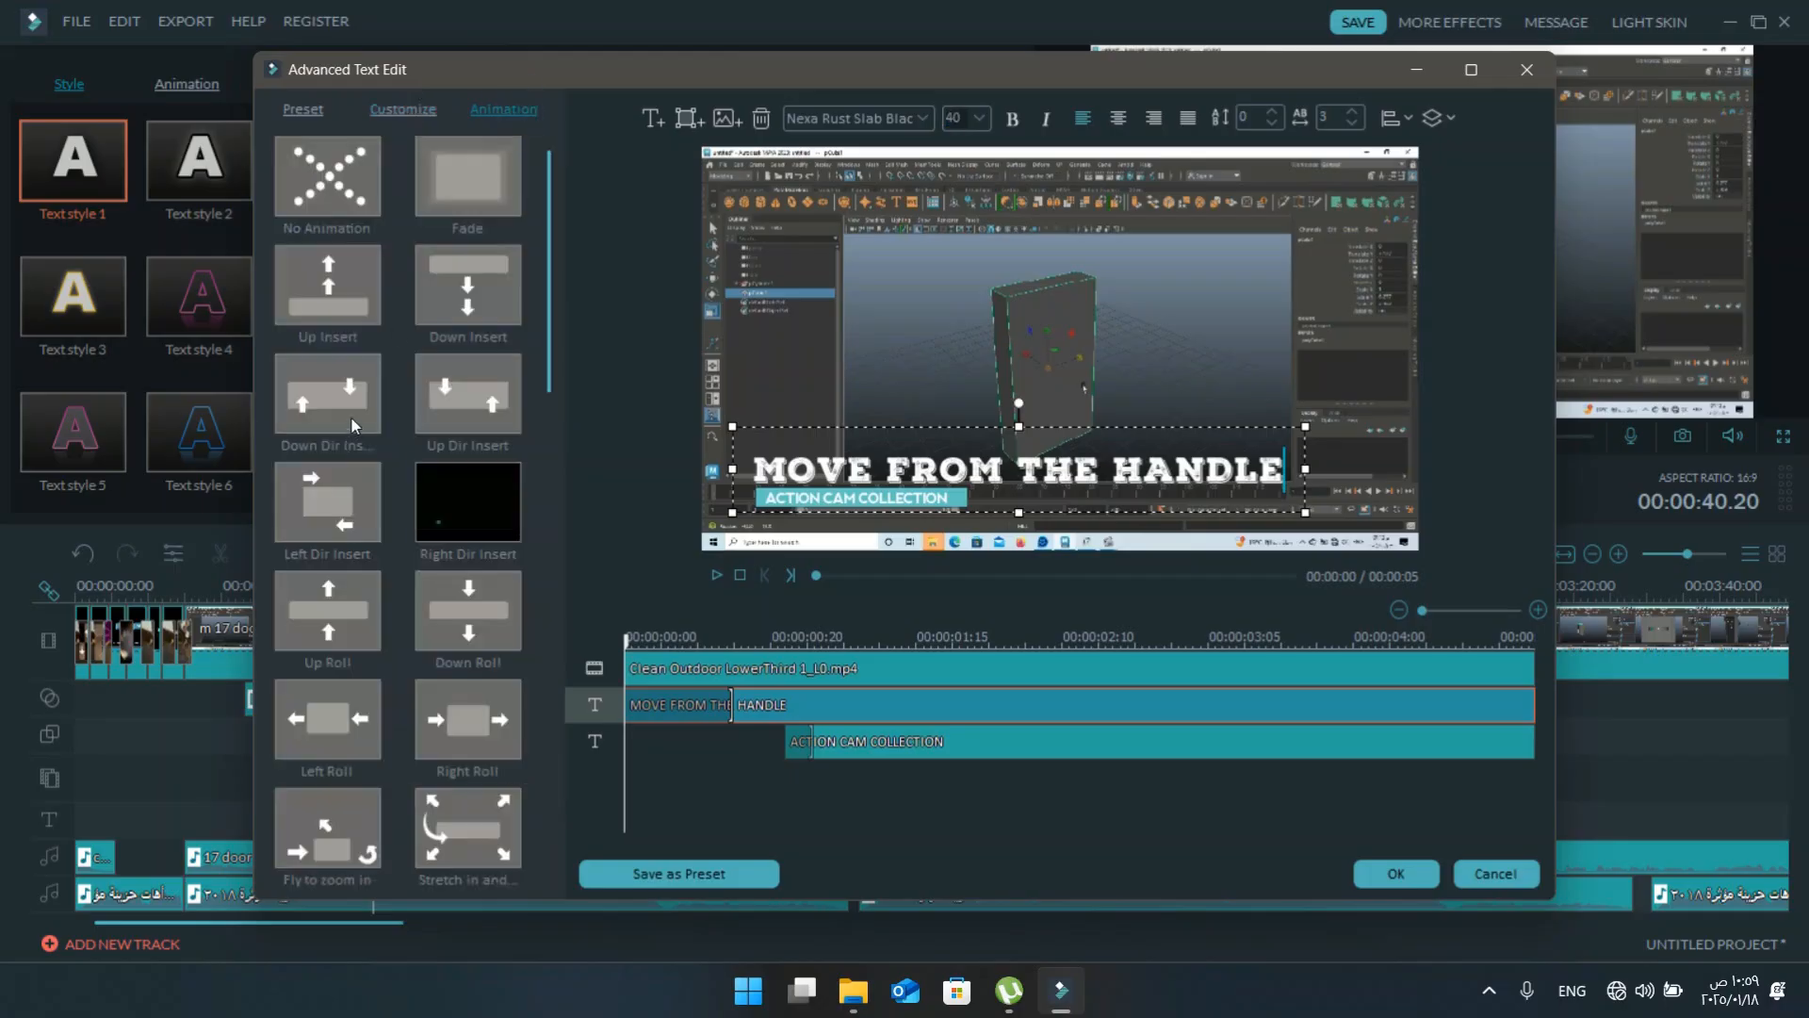
{"action": "left_click", "coordinate": [468, 501]}
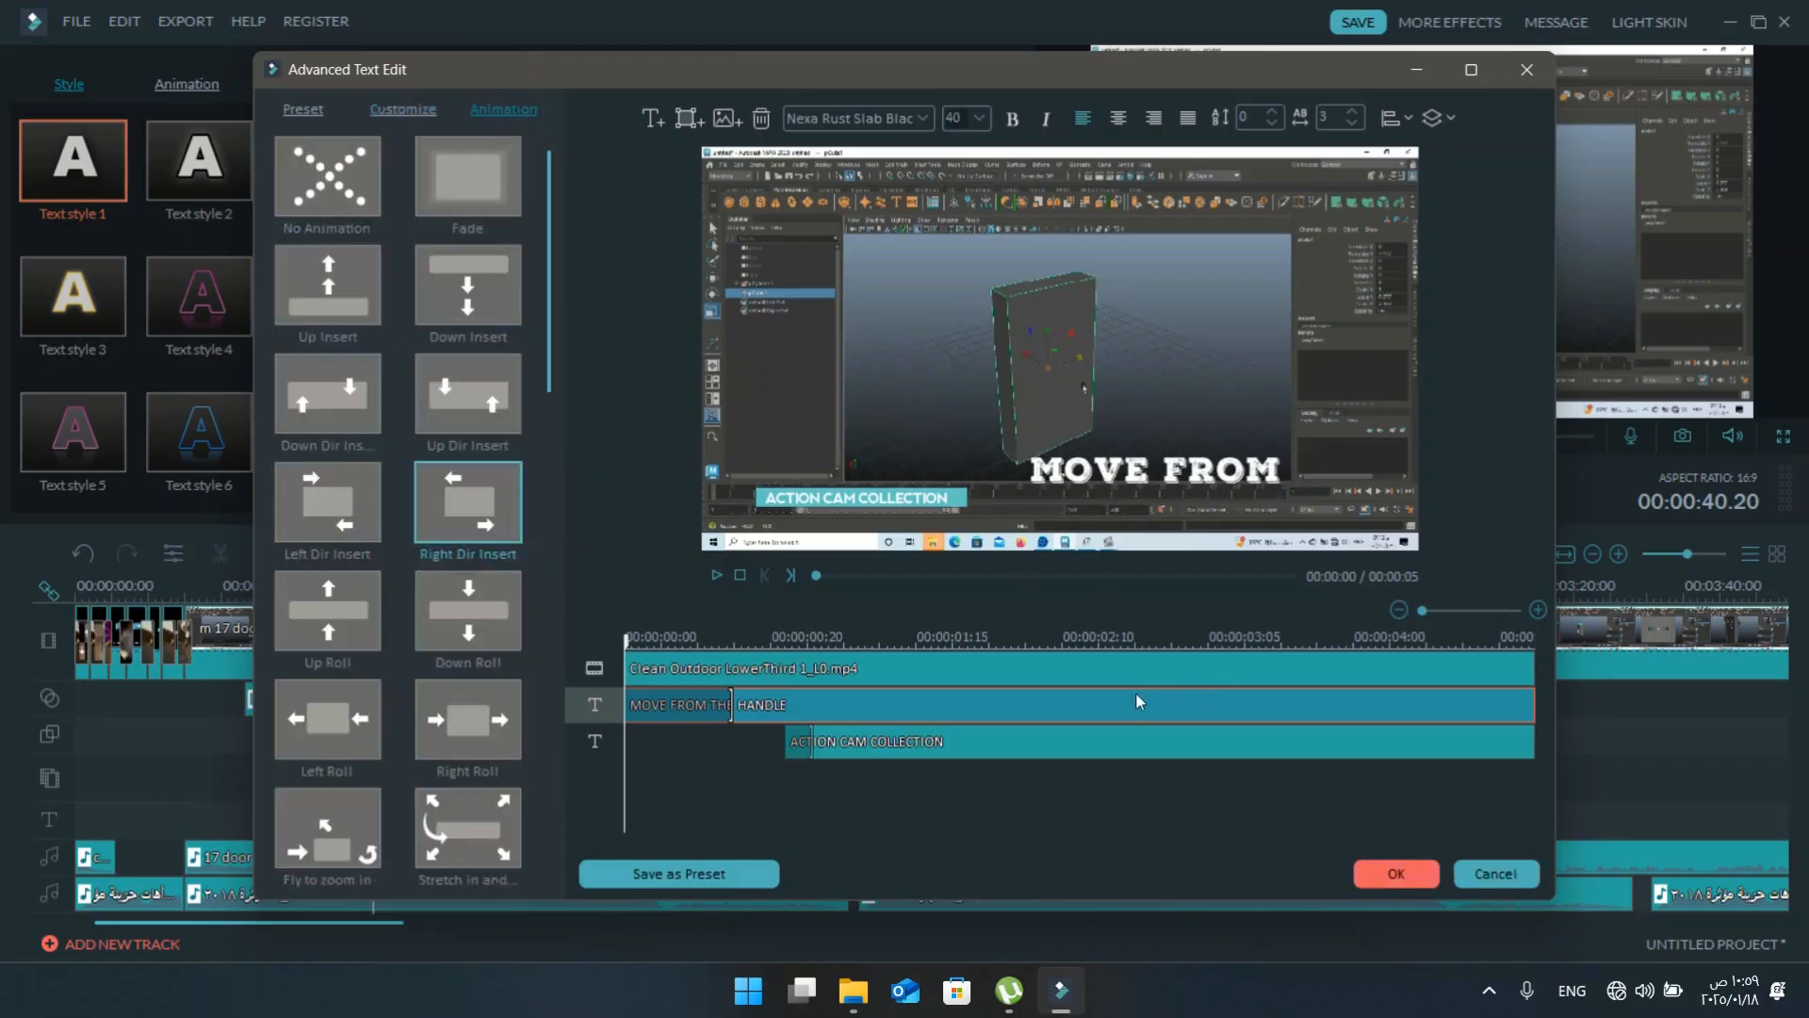
{"action": "key", "text": "Return"}
{"action": "key", "text": "Return"}
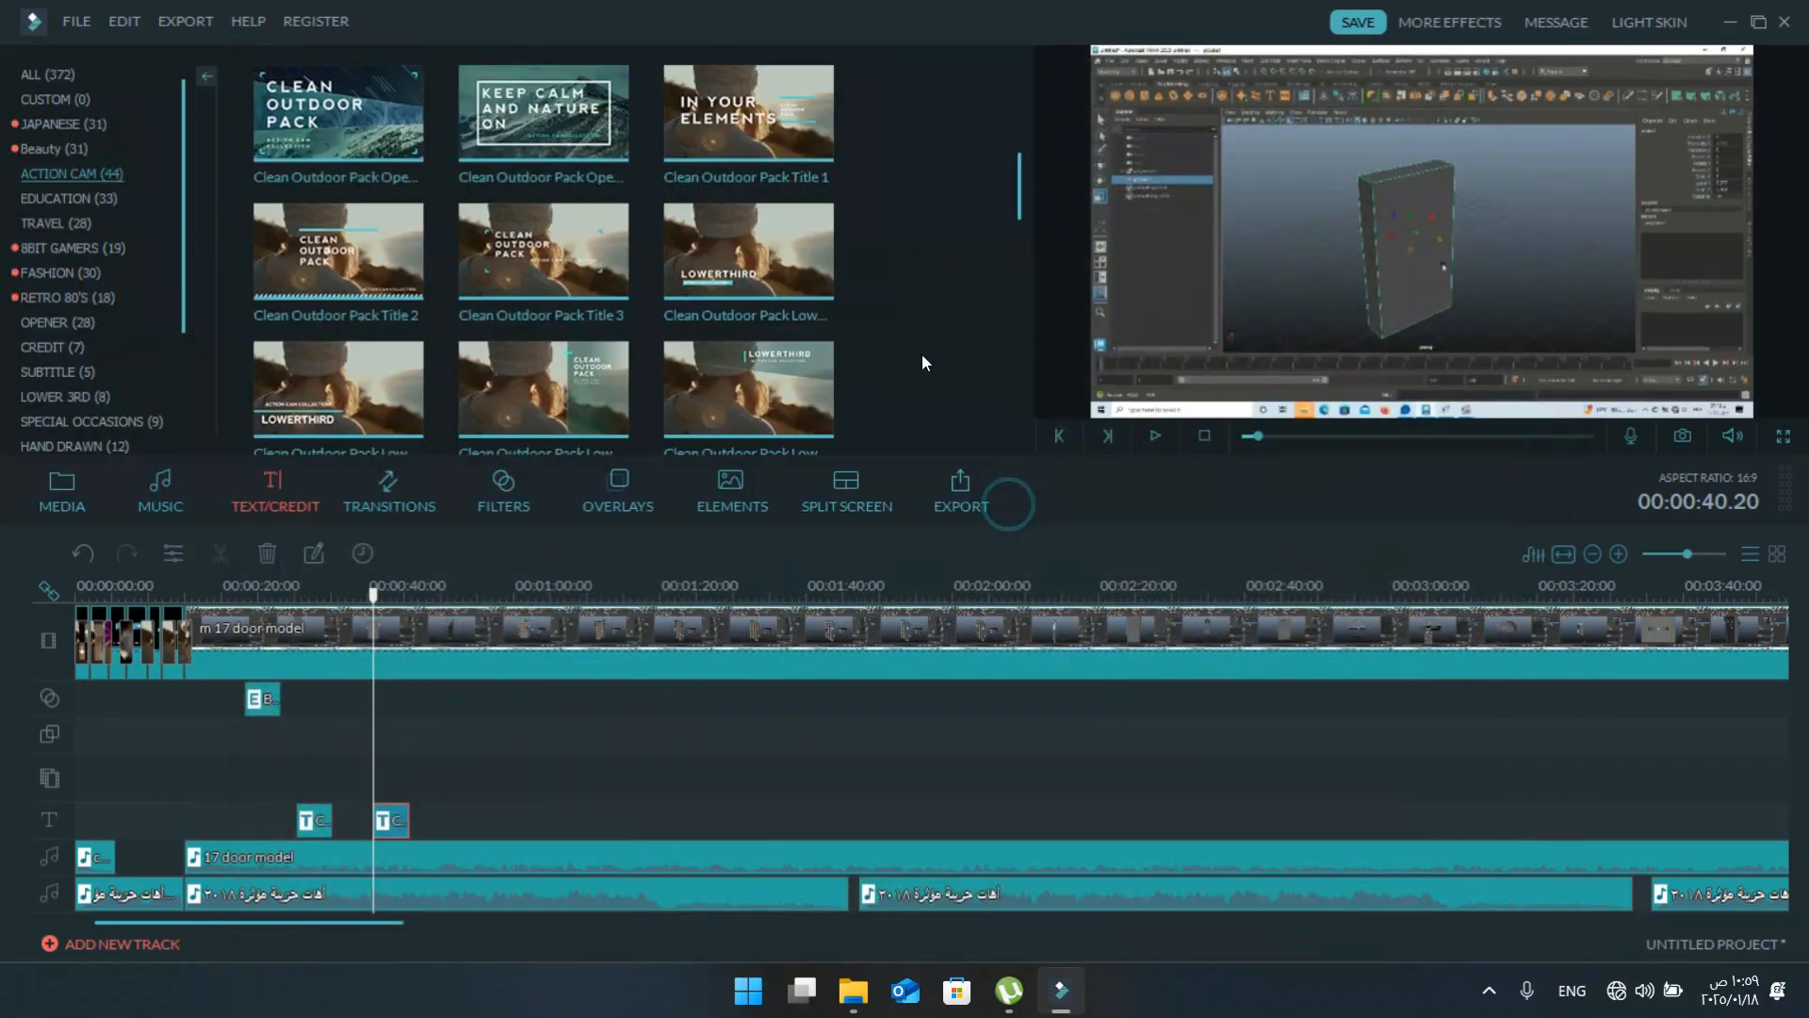
- Play the footage on and add the Snow2 filter to the filter track just after 00:00:56
{"action": "key", "text": "space"}
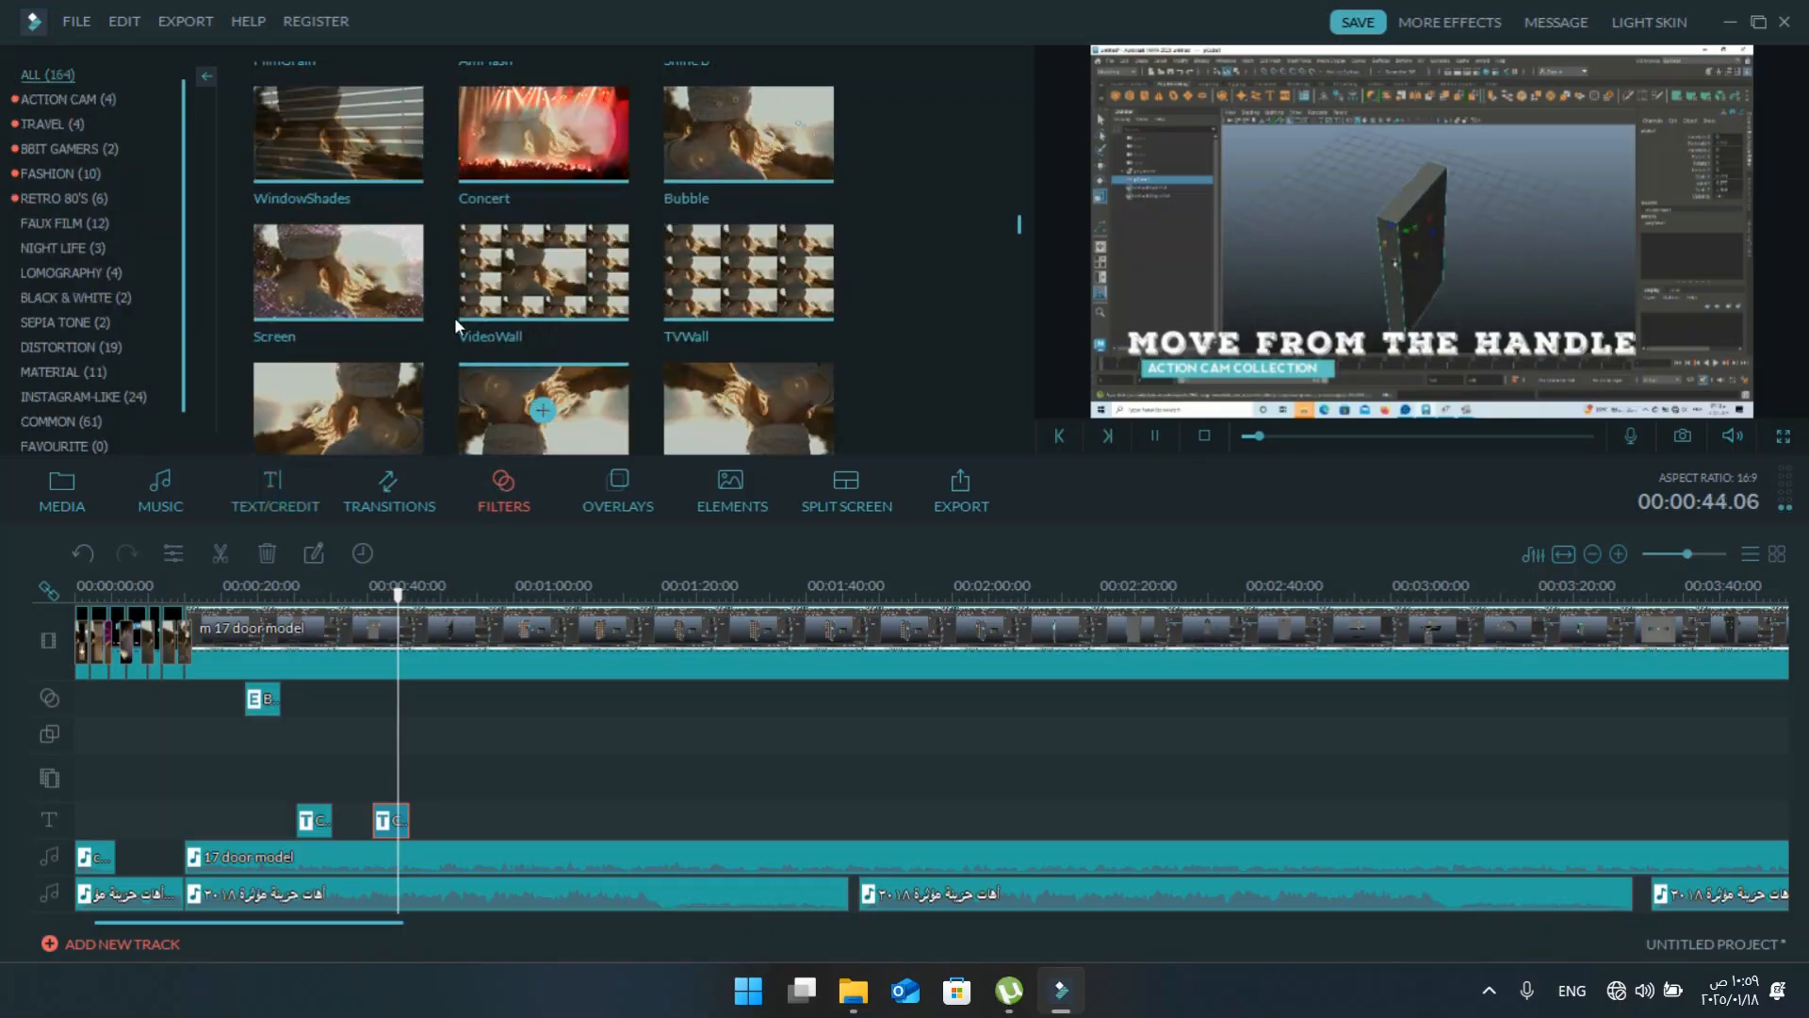
{"action": "scroll", "coordinate": [710, 230], "scroll_direction": "down", "scroll_amount": 4}
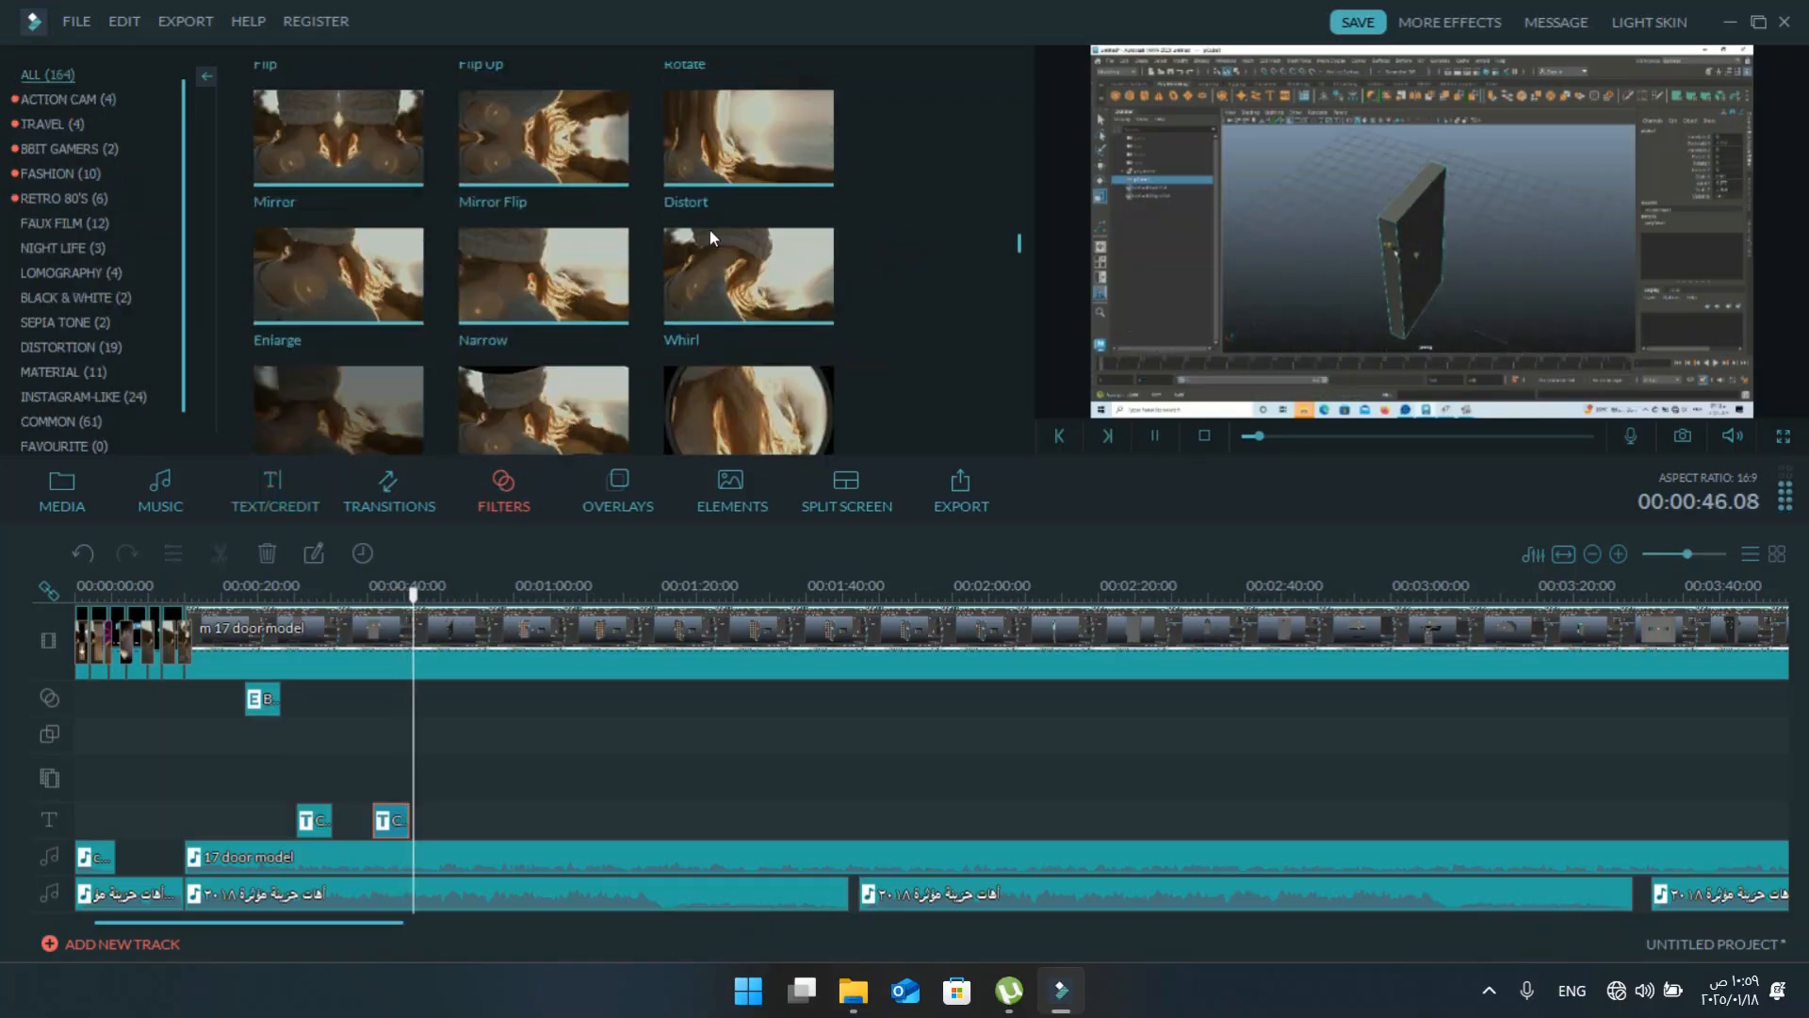
{"action": "scroll", "coordinate": [709, 230], "scroll_direction": "down", "scroll_amount": 3}
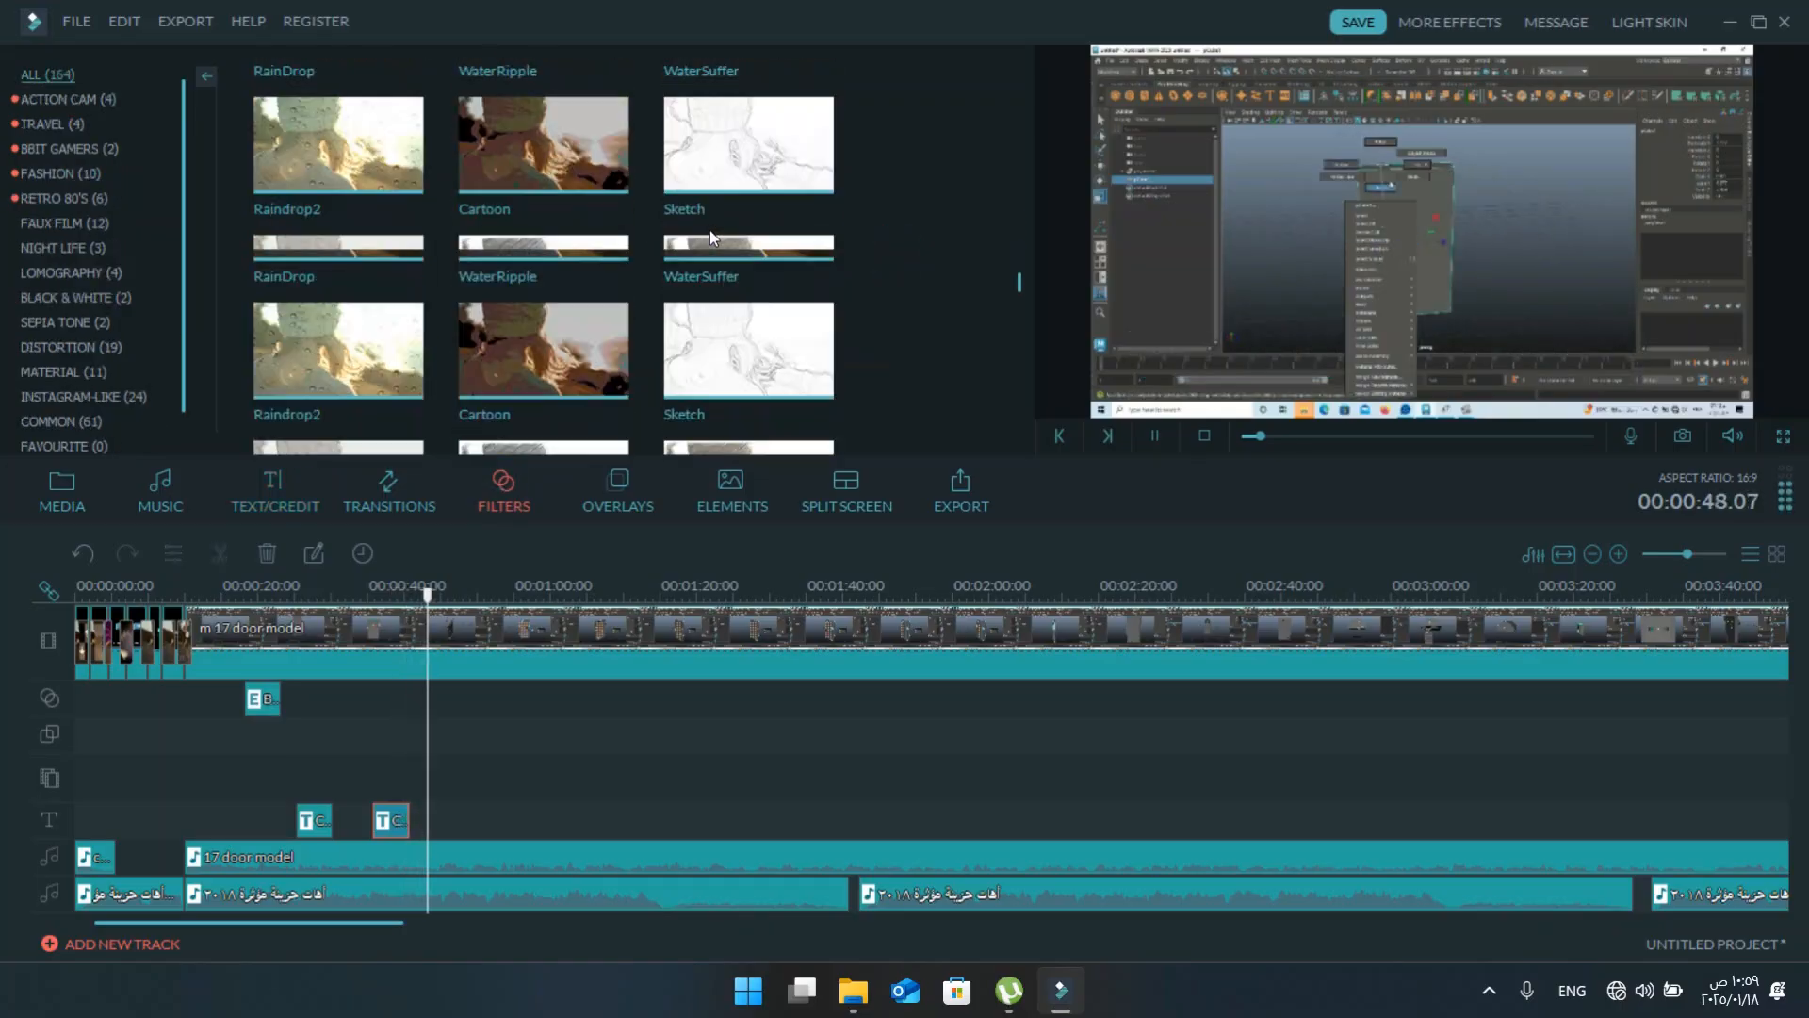
{"action": "scroll", "coordinate": [709, 230], "scroll_direction": "up", "scroll_amount": 2}
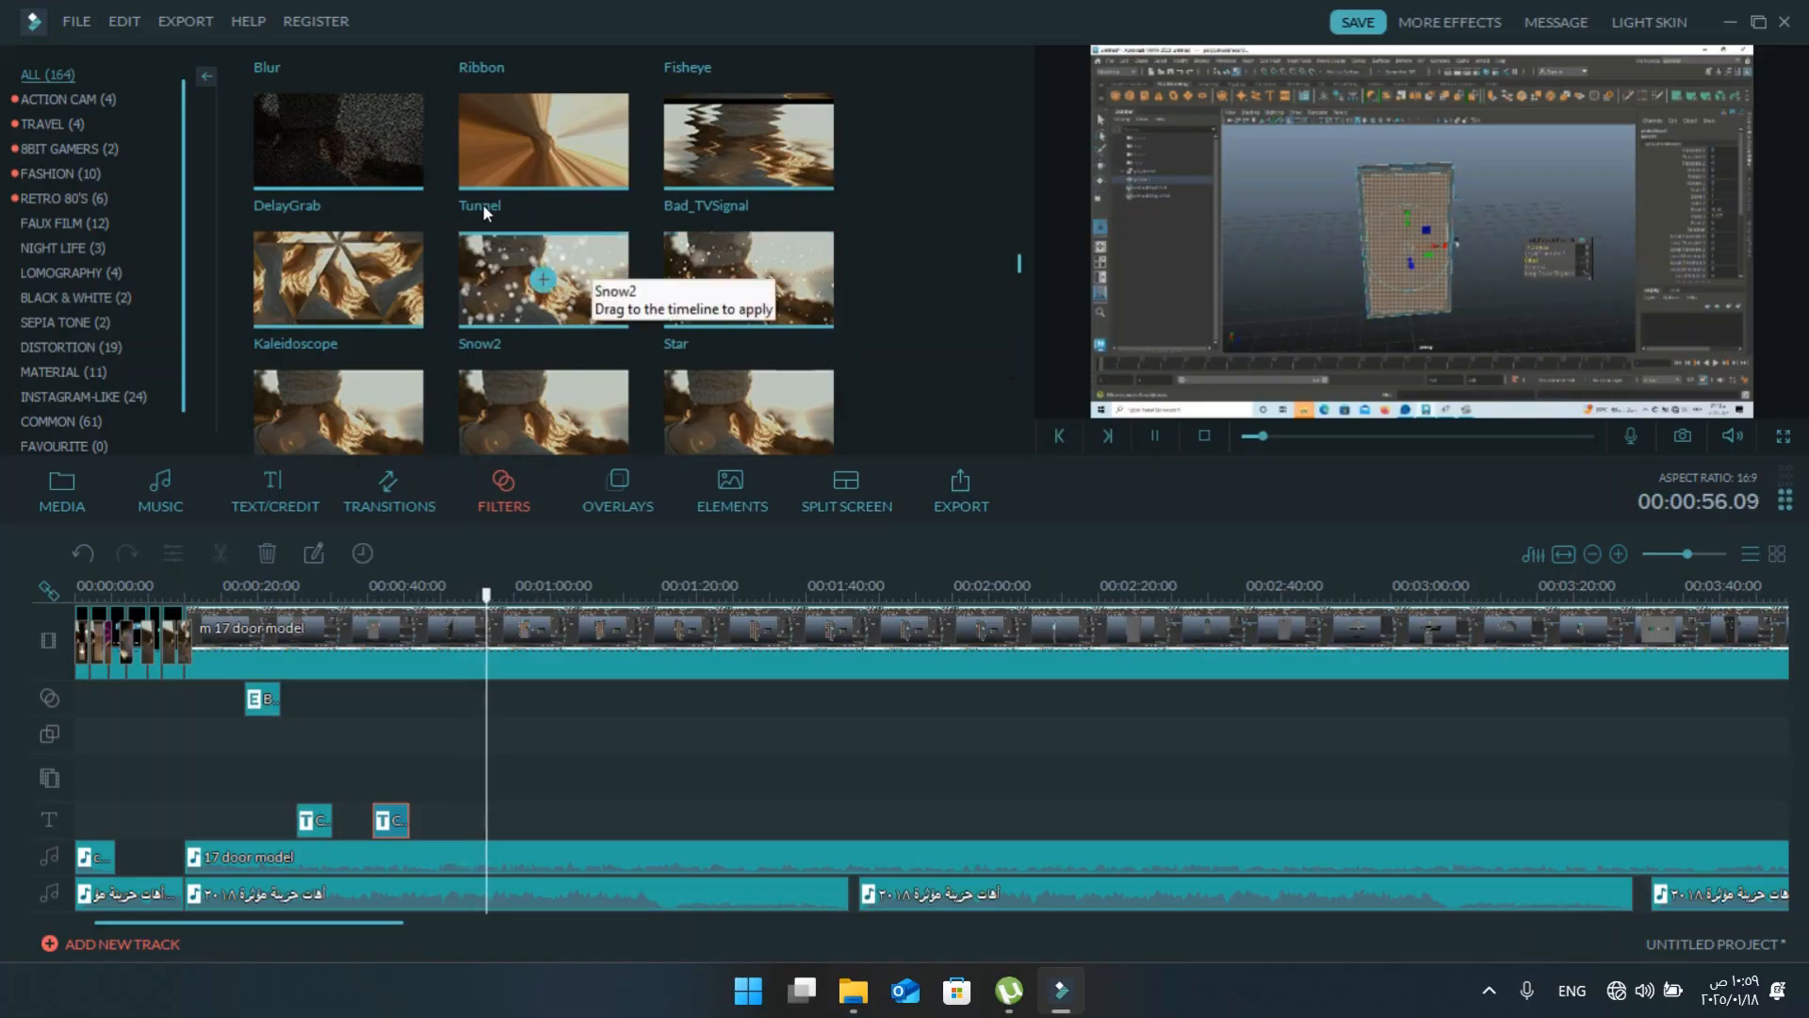
{"action": "left_click_drag", "start_coordinate": [486, 273], "coordinate": [503, 690]}
{"action": "left_click", "coordinate": [1156, 437]}
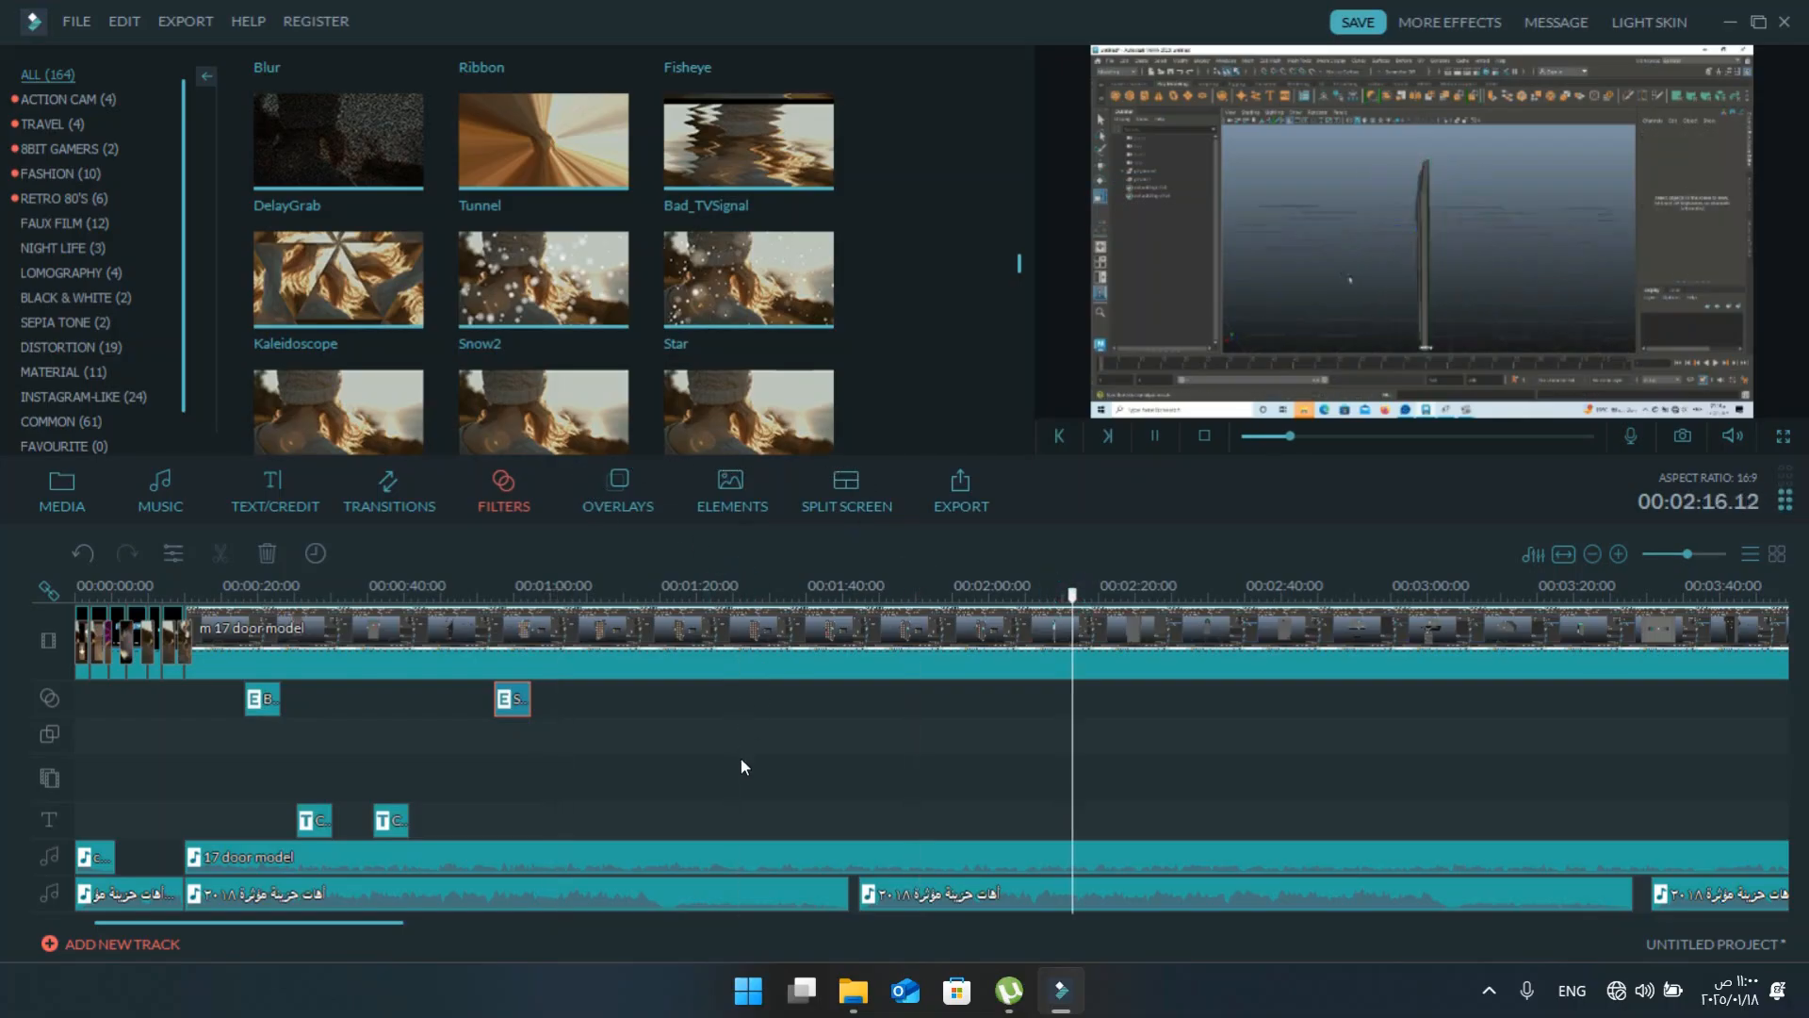
- Find the Air_09 effect among the elements and add it to the timeline at 00:03:04.06
{"action": "scroll", "coordinate": [377, 739], "scroll_direction": "right", "scroll_amount": 4}
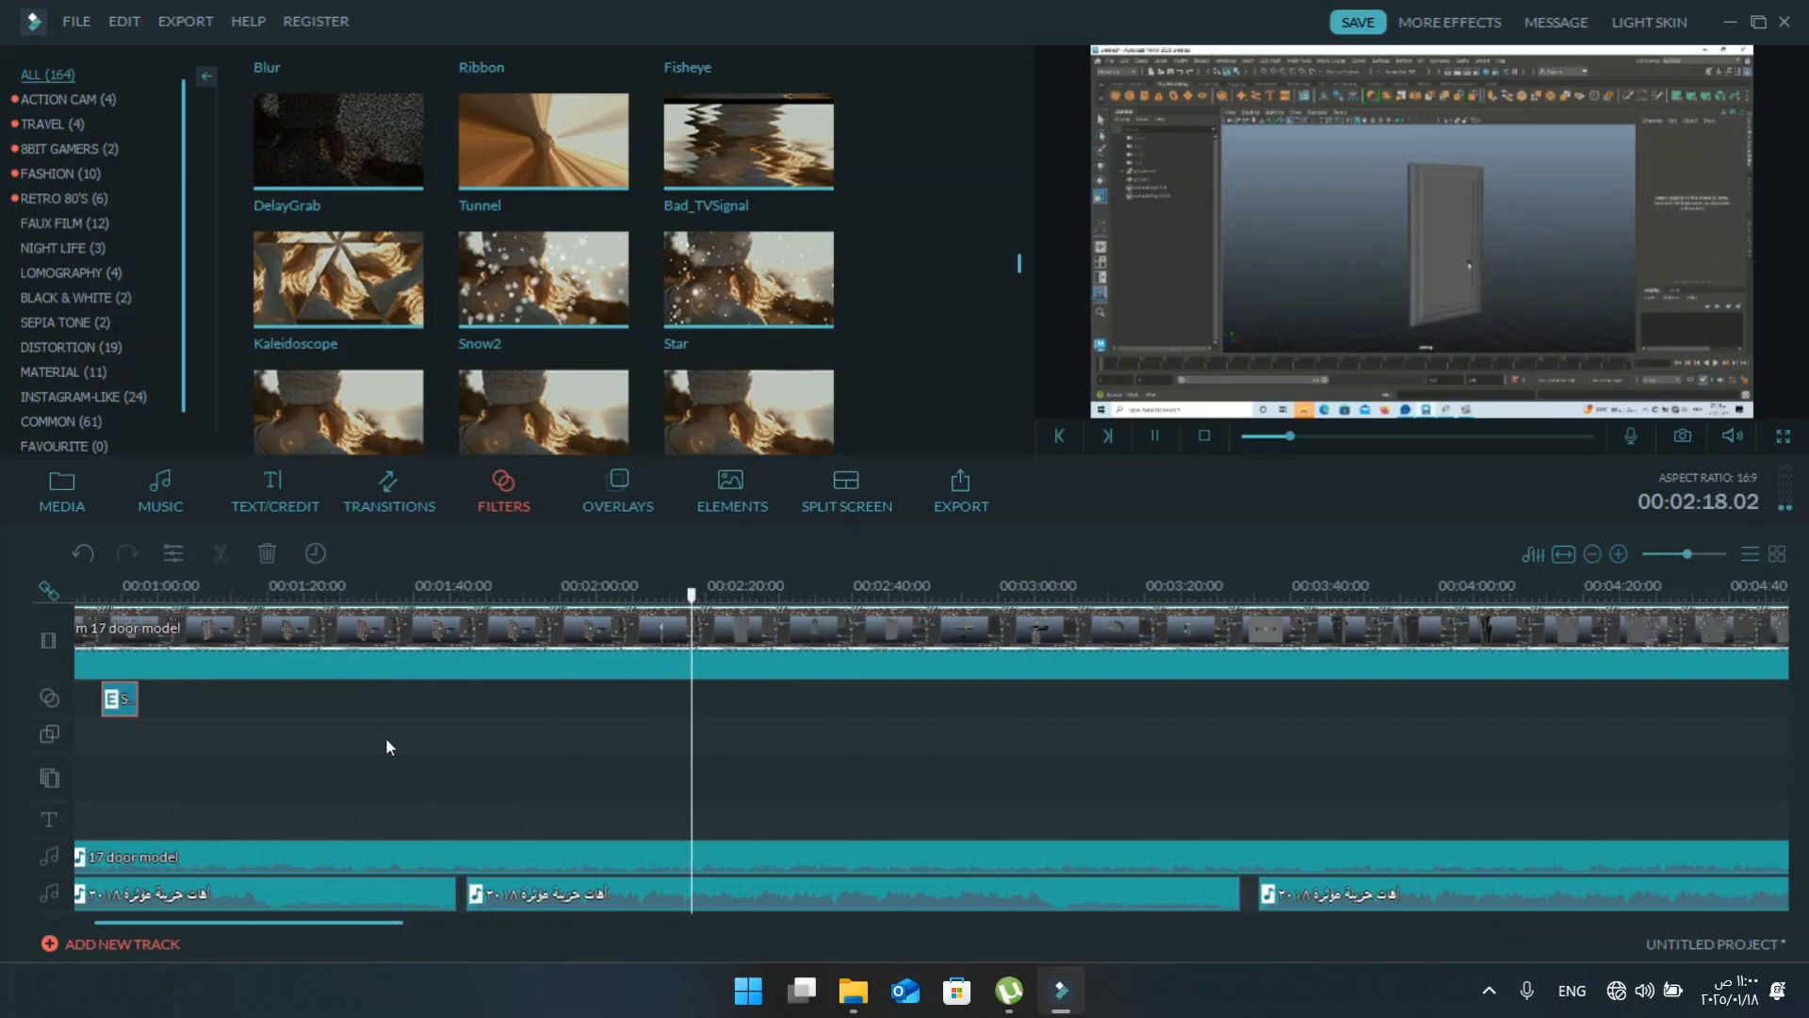
{"action": "scroll", "coordinate": [409, 737], "scroll_direction": "right", "scroll_amount": 4}
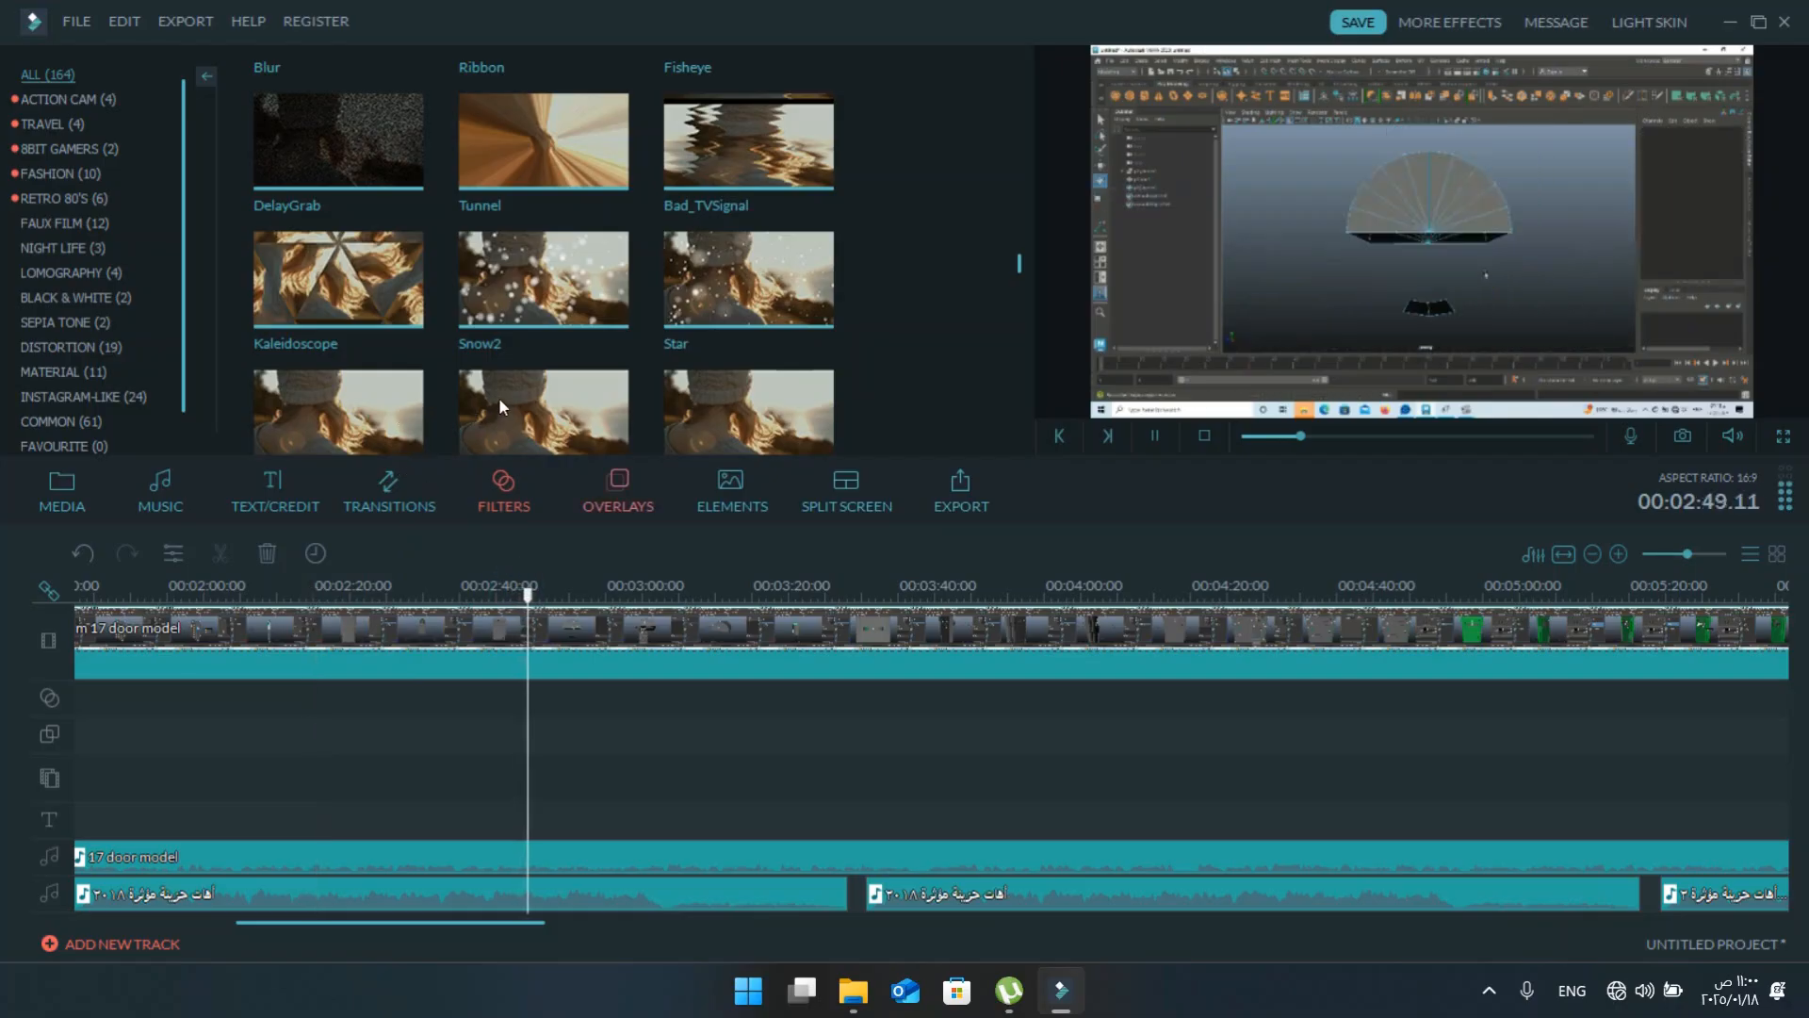
{"action": "left_click", "coordinate": [732, 490]}
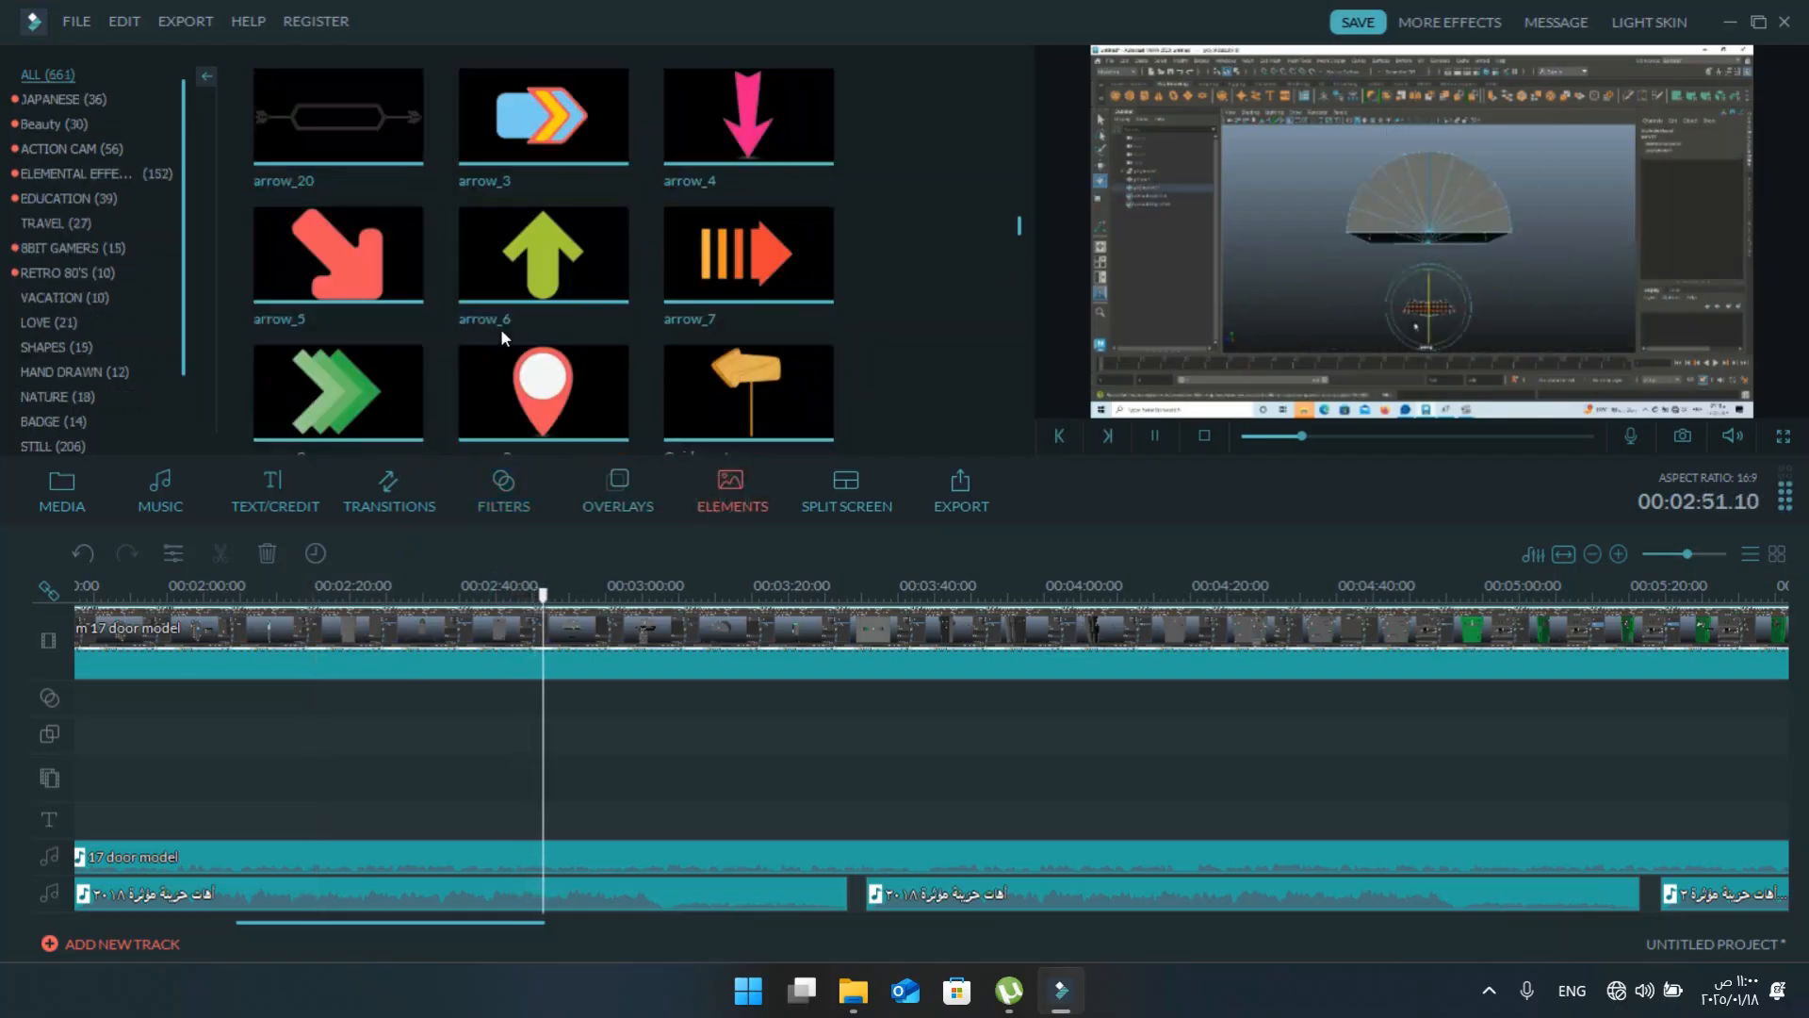
{"action": "scroll", "coordinate": [727, 208], "scroll_direction": "up", "scroll_amount": 10}
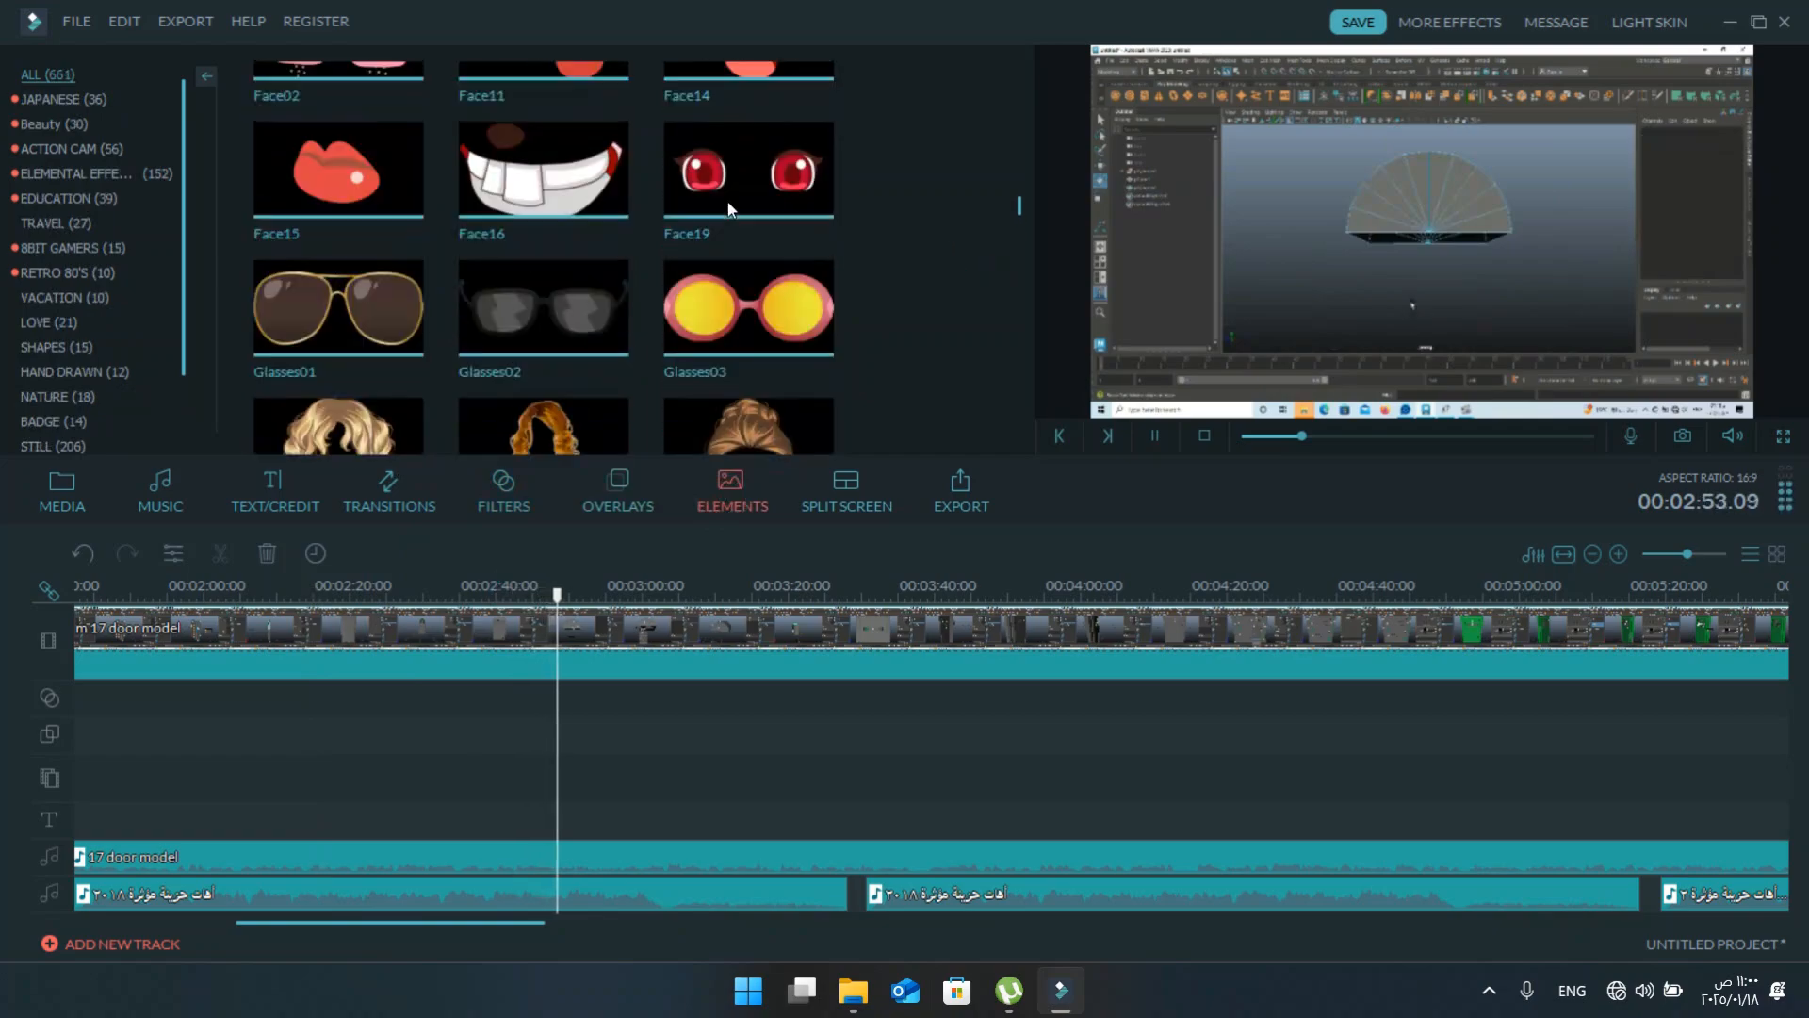
{"action": "scroll", "coordinate": [728, 207], "scroll_direction": "down", "scroll_amount": 10}
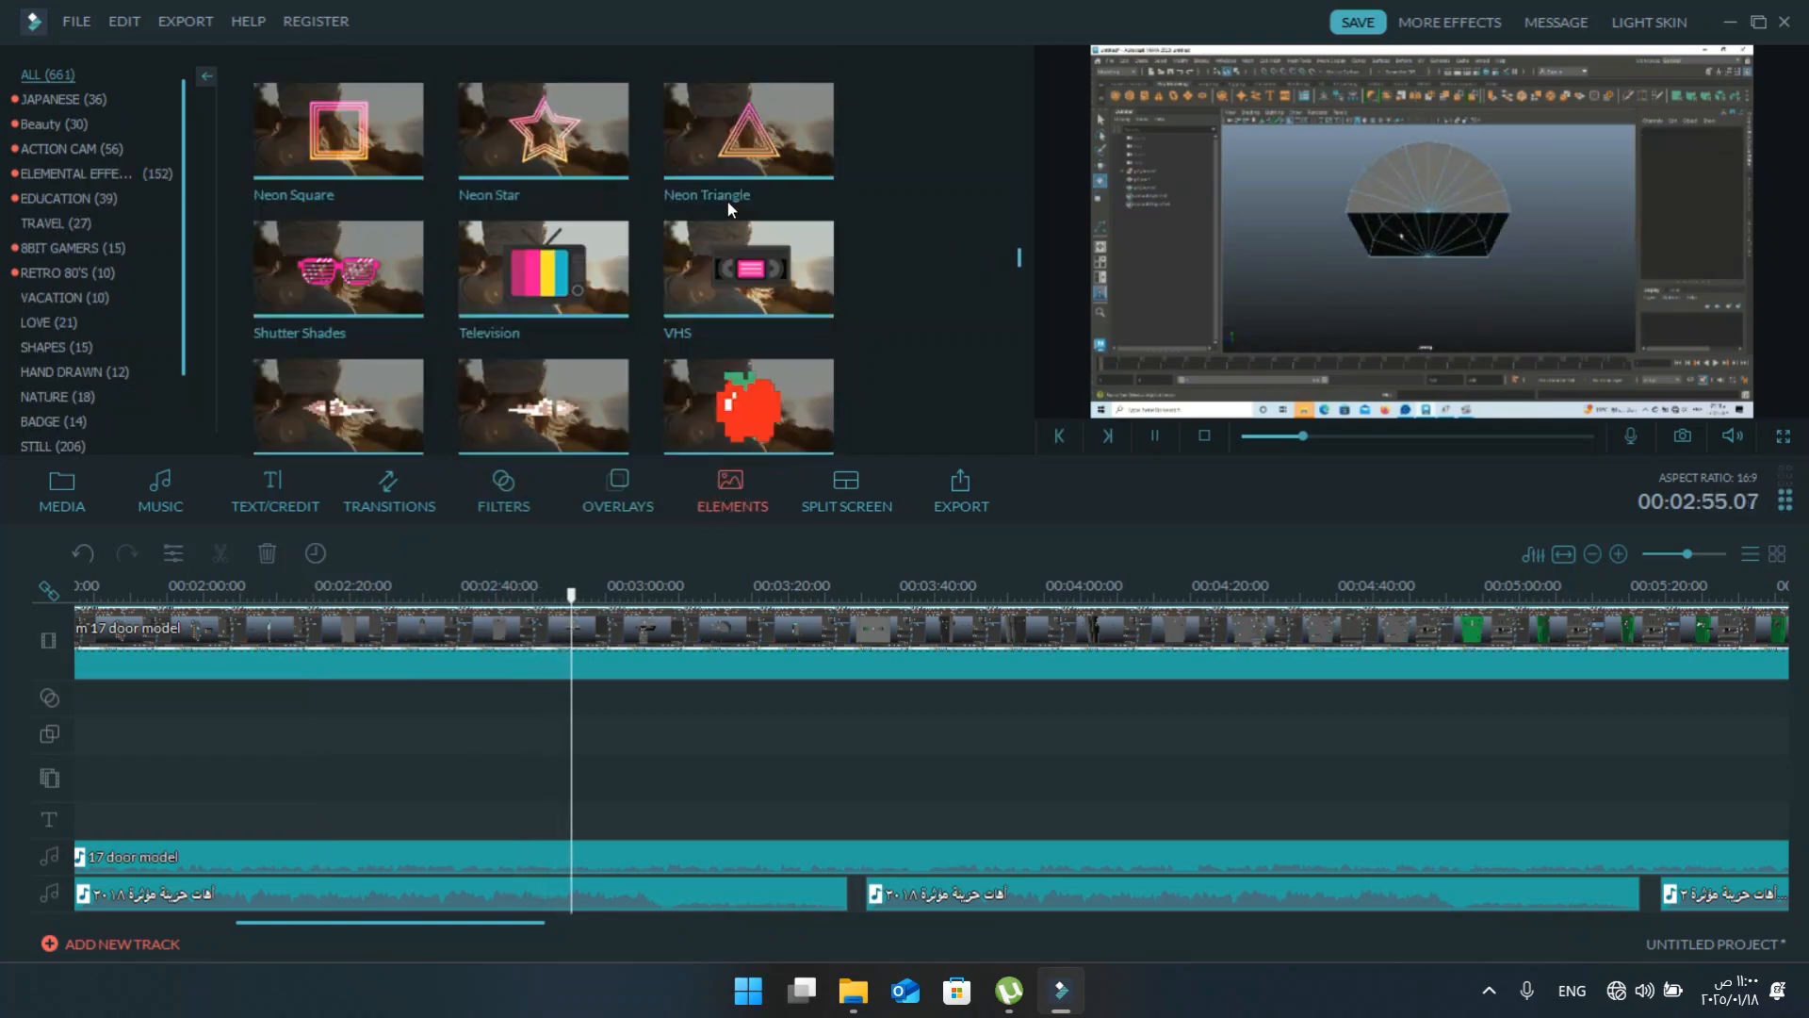
{"action": "scroll", "coordinate": [728, 204], "scroll_direction": "down", "scroll_amount": 15}
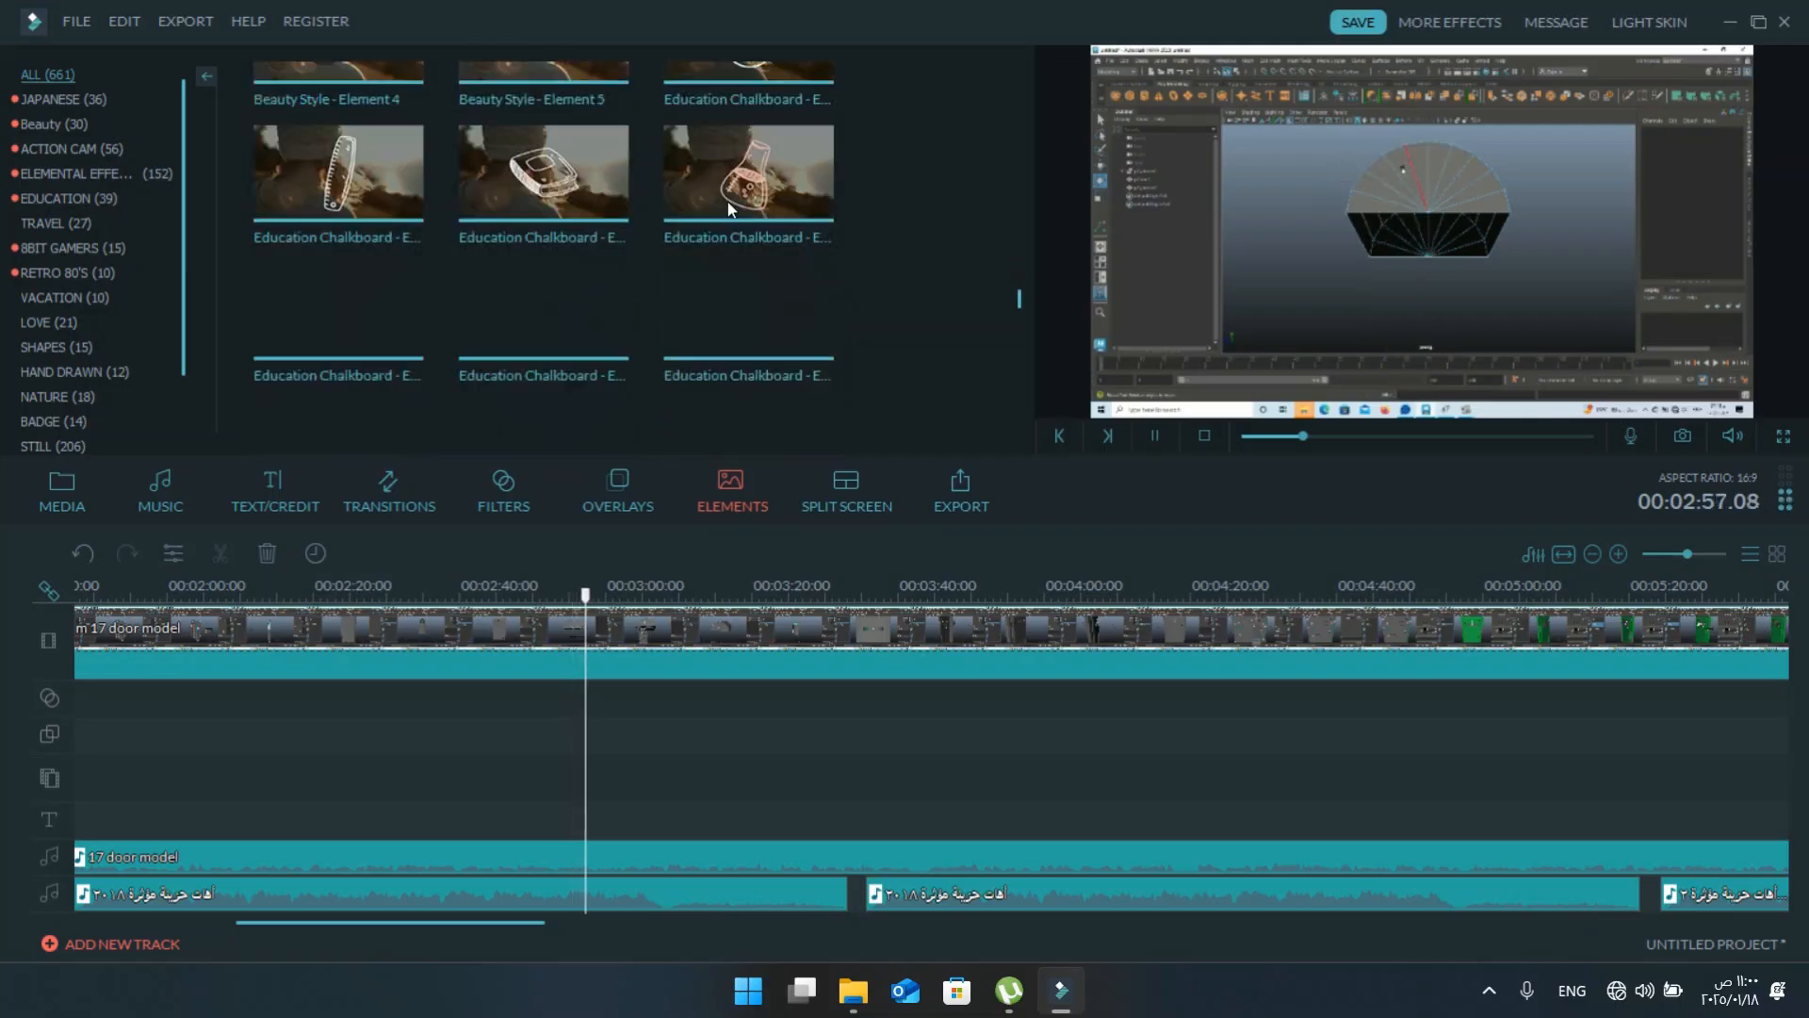
{"action": "scroll", "coordinate": [727, 201], "scroll_direction": "down", "scroll_amount": 8}
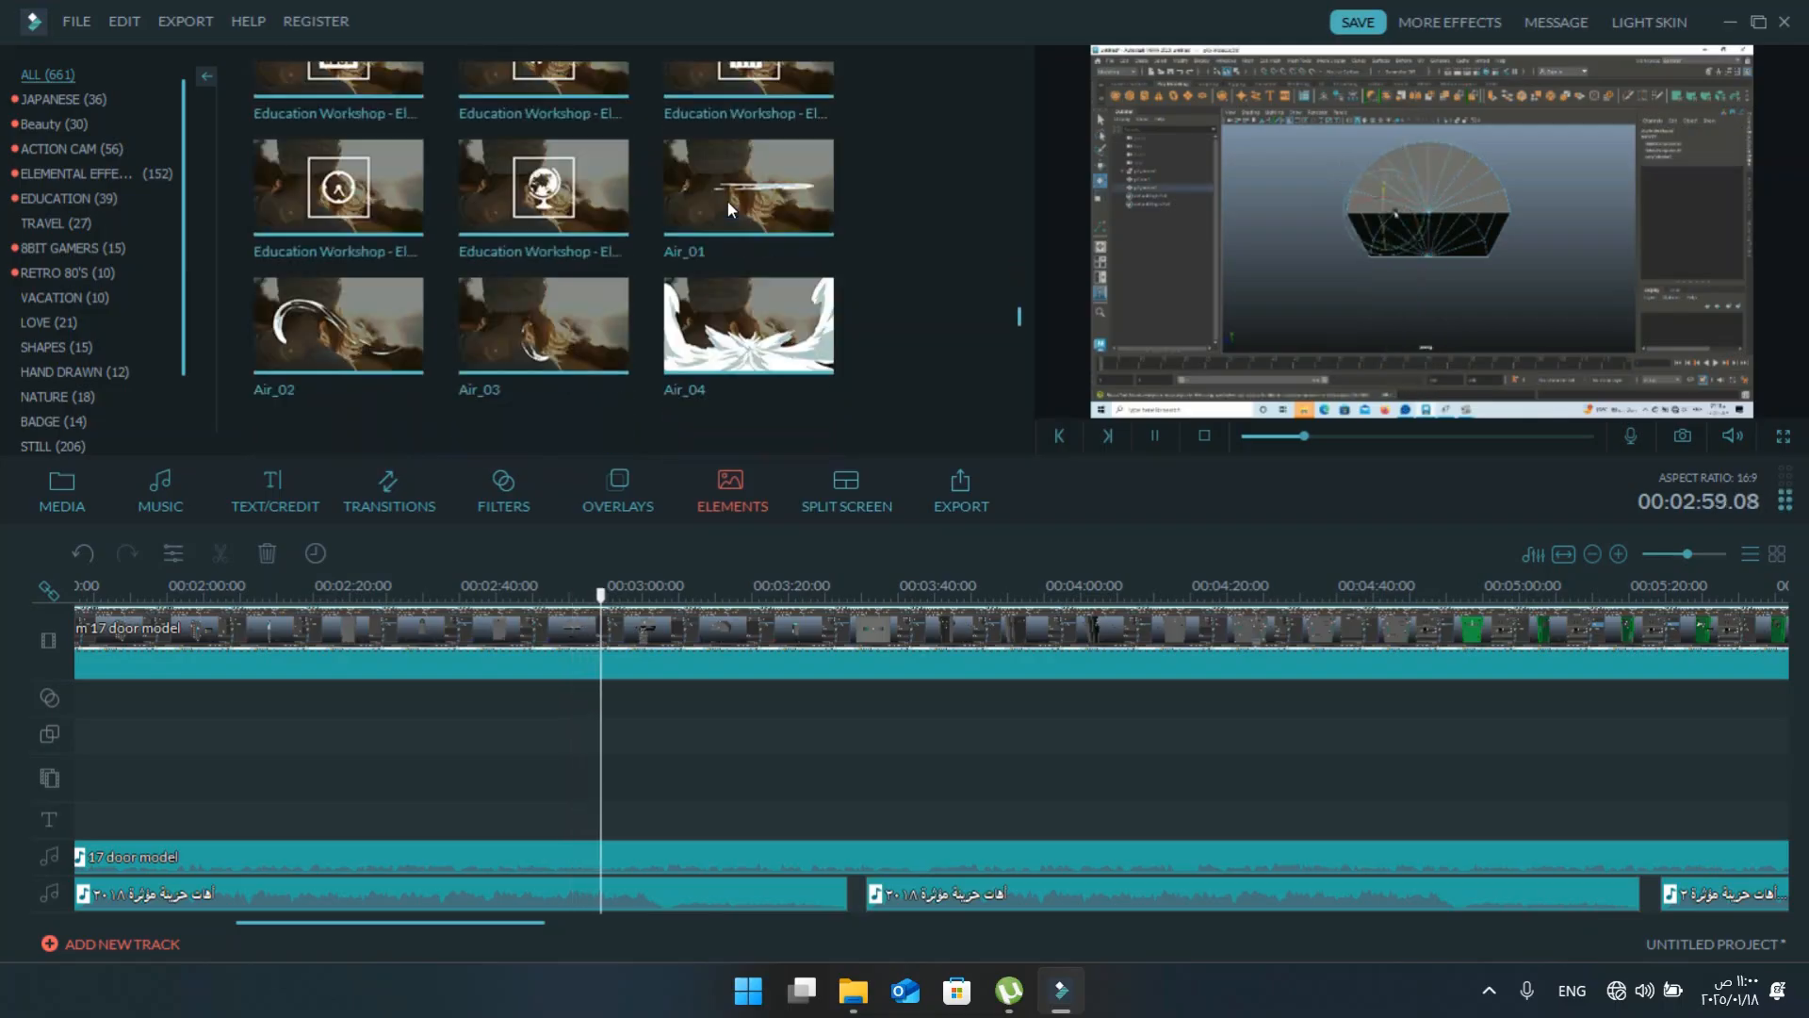
{"action": "scroll", "coordinate": [727, 202], "scroll_direction": "down", "scroll_amount": 6}
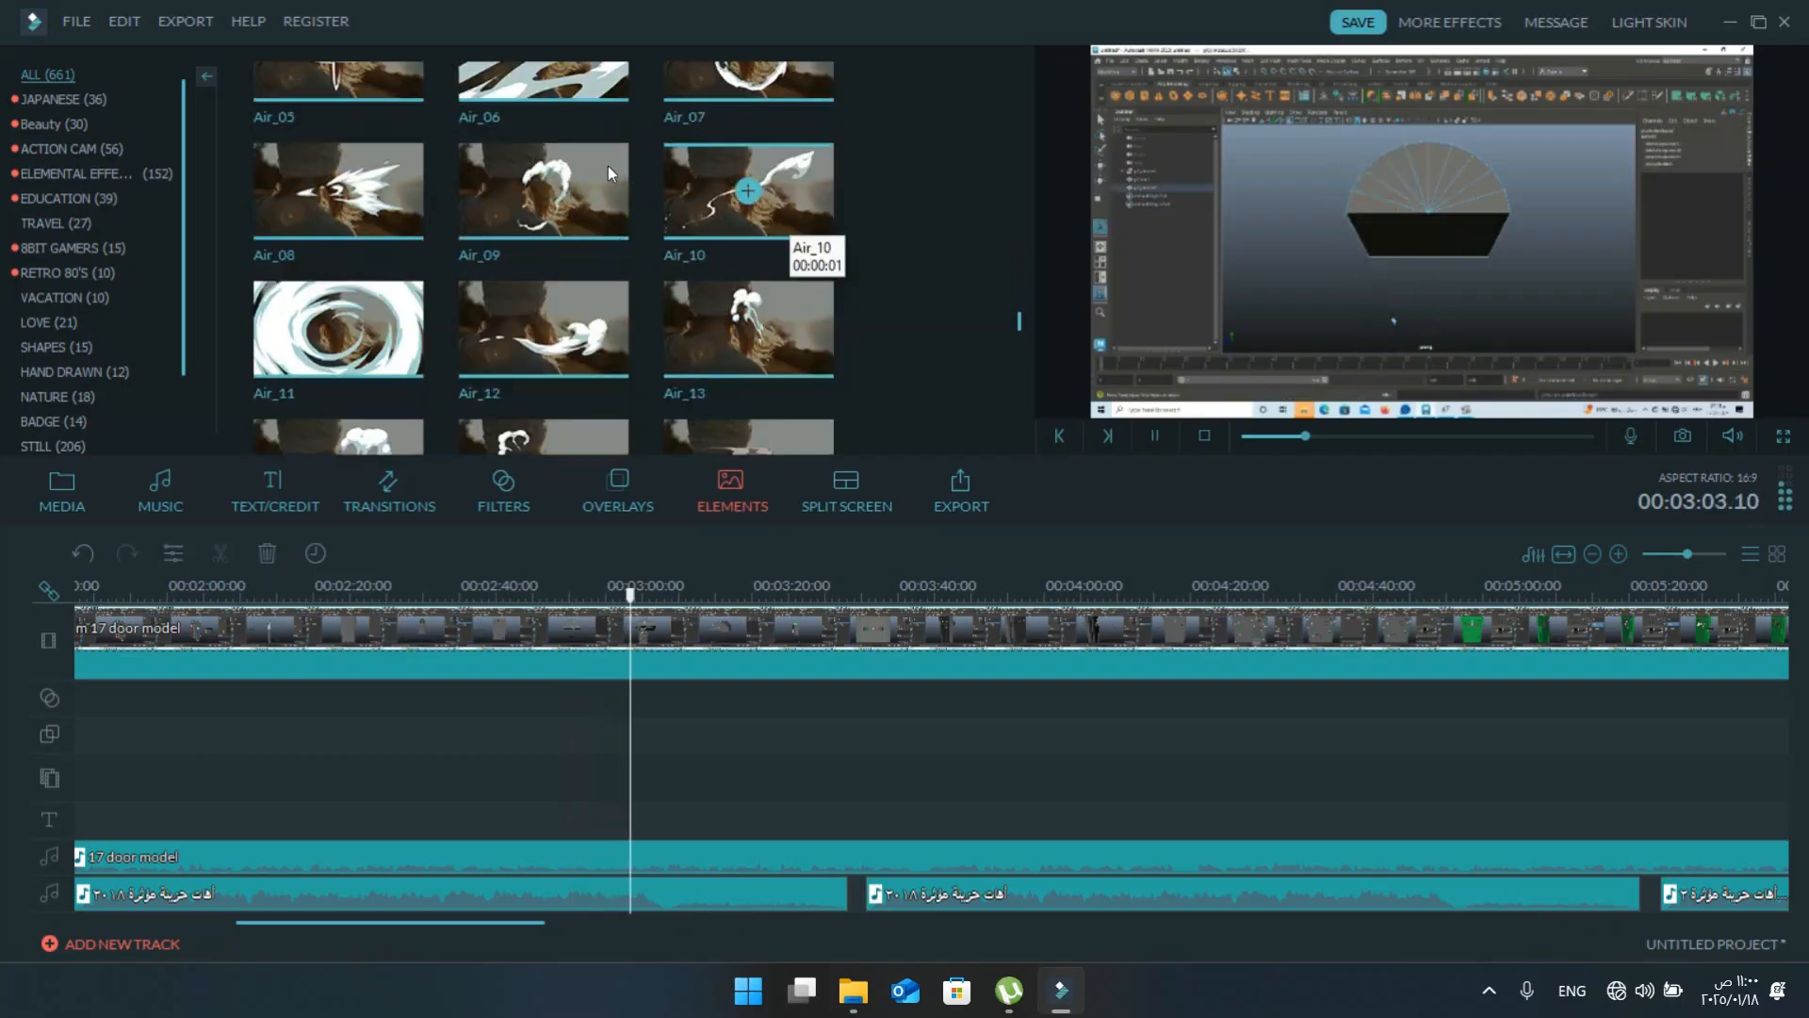
{"action": "left_click", "coordinate": [471, 156]}
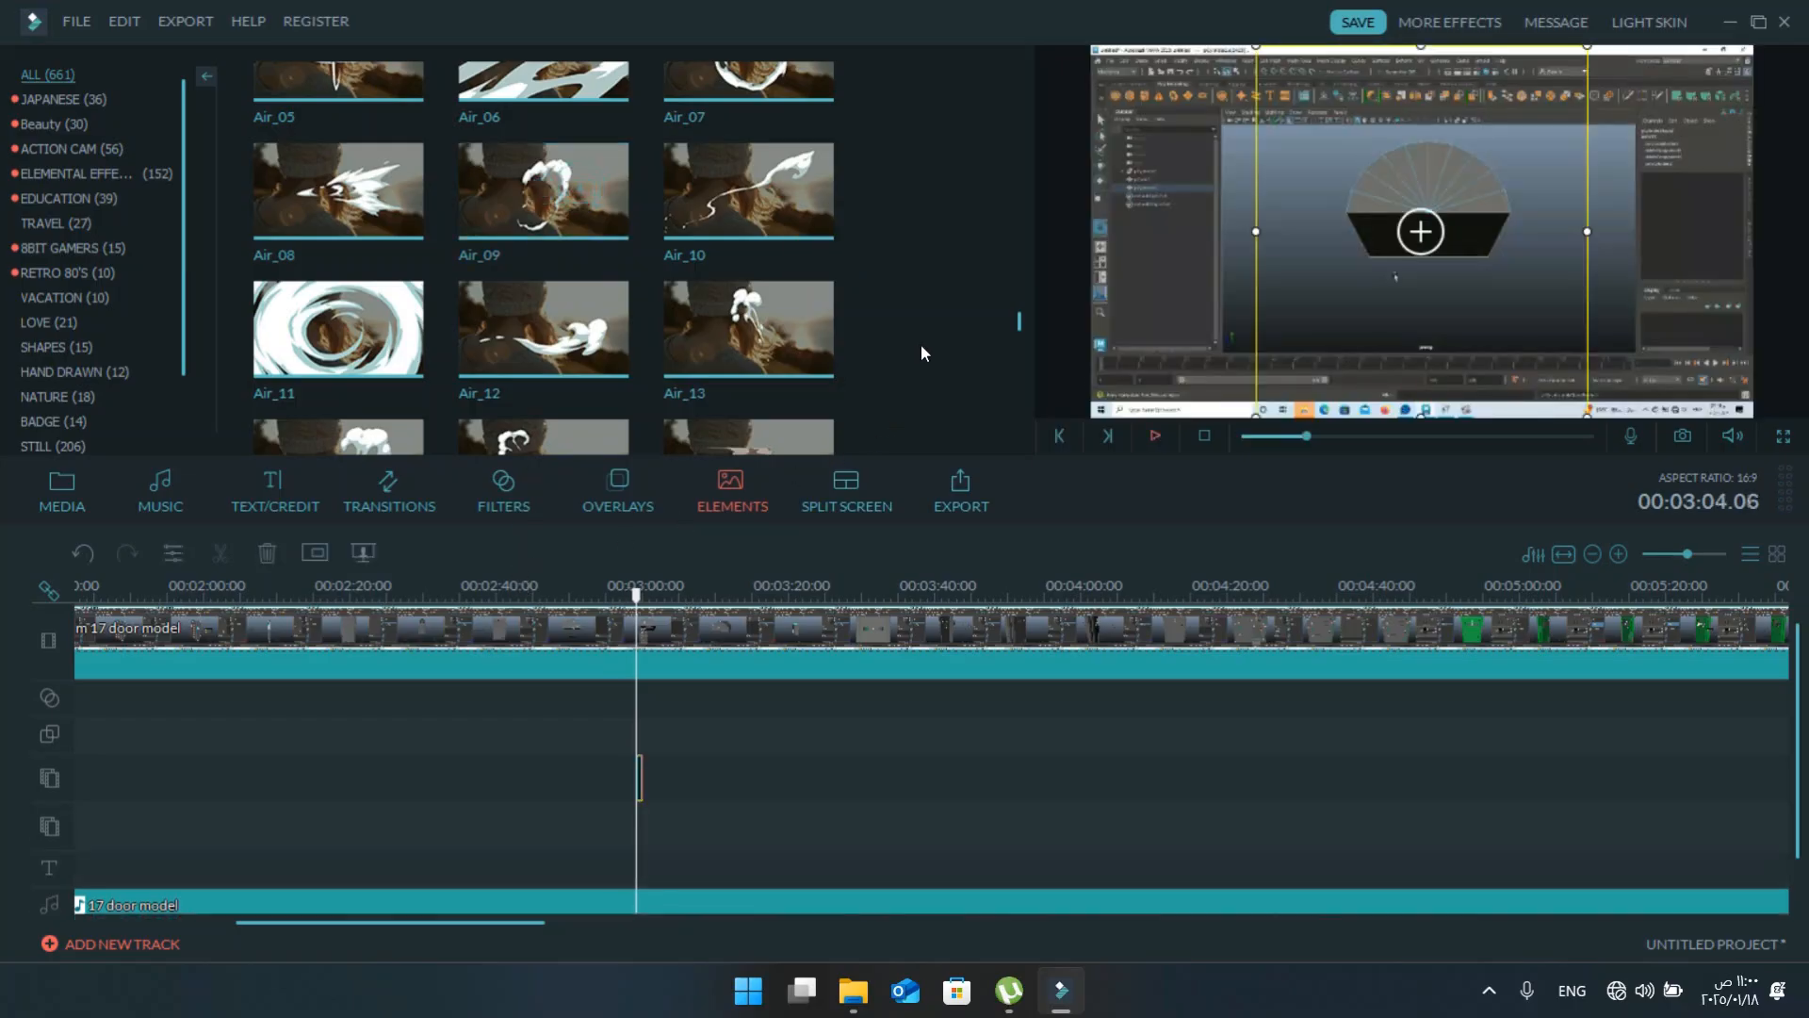
- Play the footage on to 00:03:12.12 and add the energy_01 element there
{"action": "key", "text": "space"}
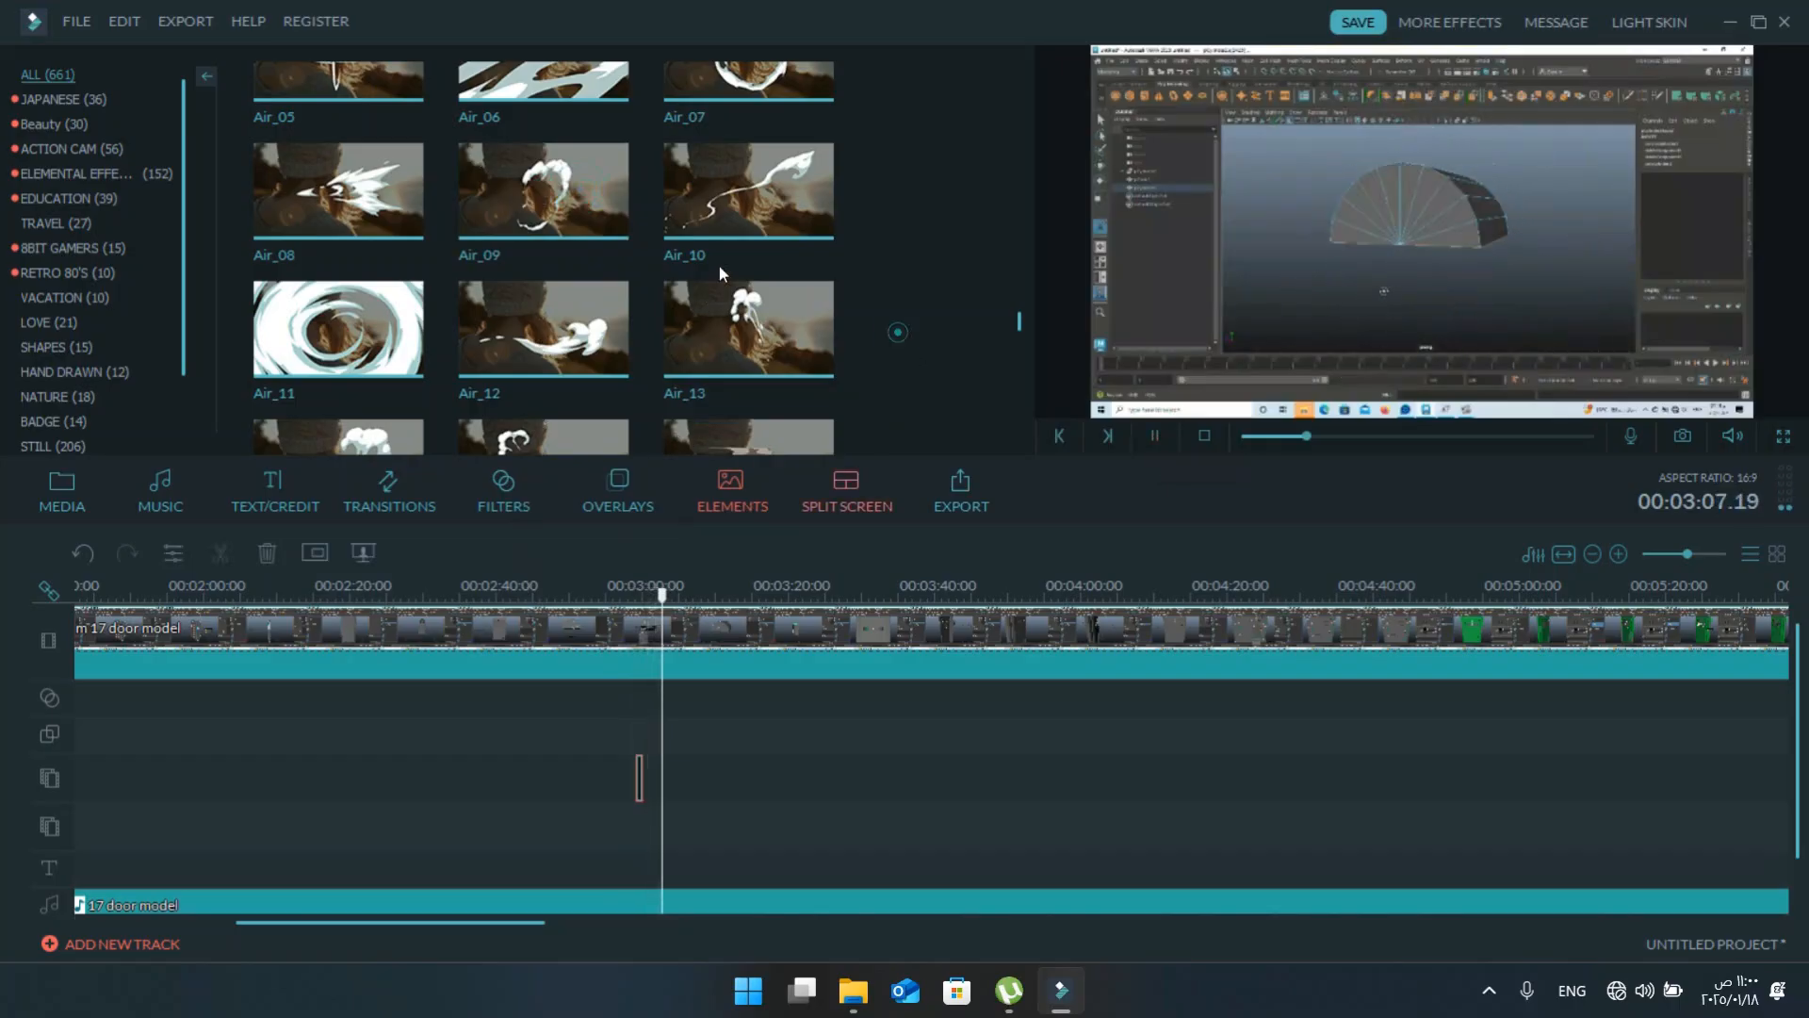
{"action": "scroll", "coordinate": [720, 273], "scroll_direction": "down", "scroll_amount": 3}
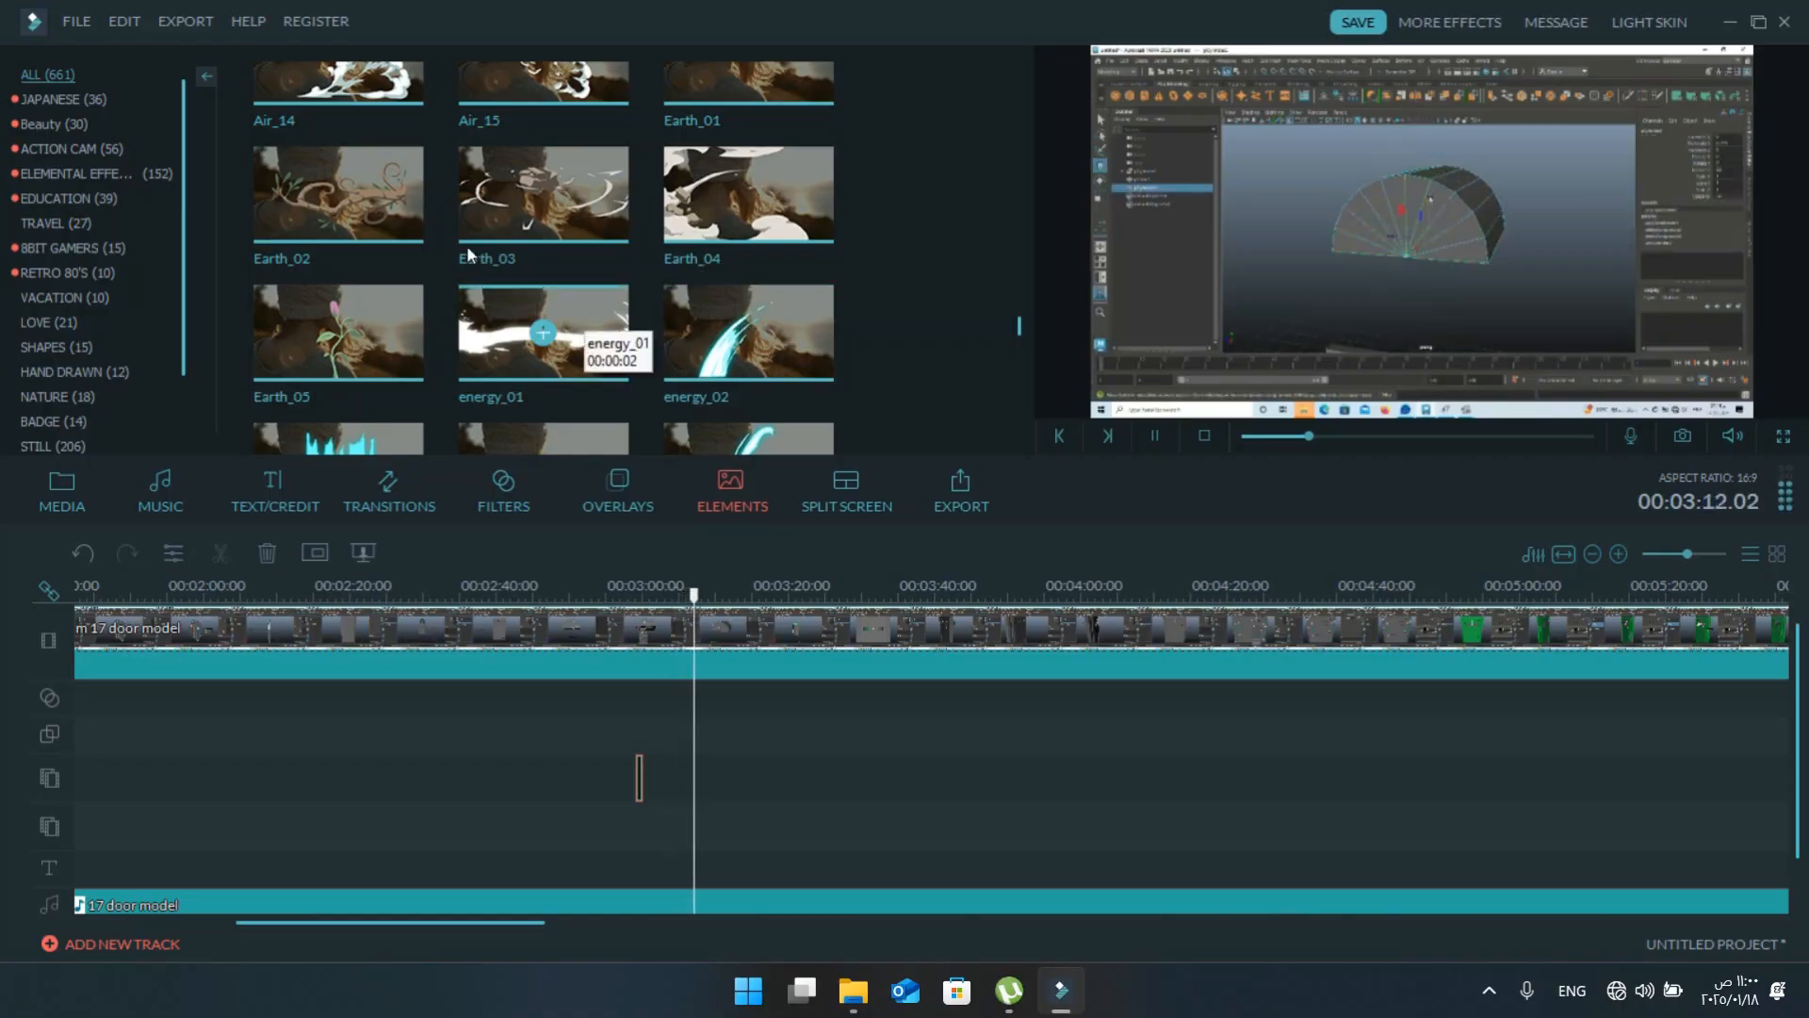
{"action": "left_click_drag", "start_coordinate": [489, 257], "coordinate": [511, 284]}
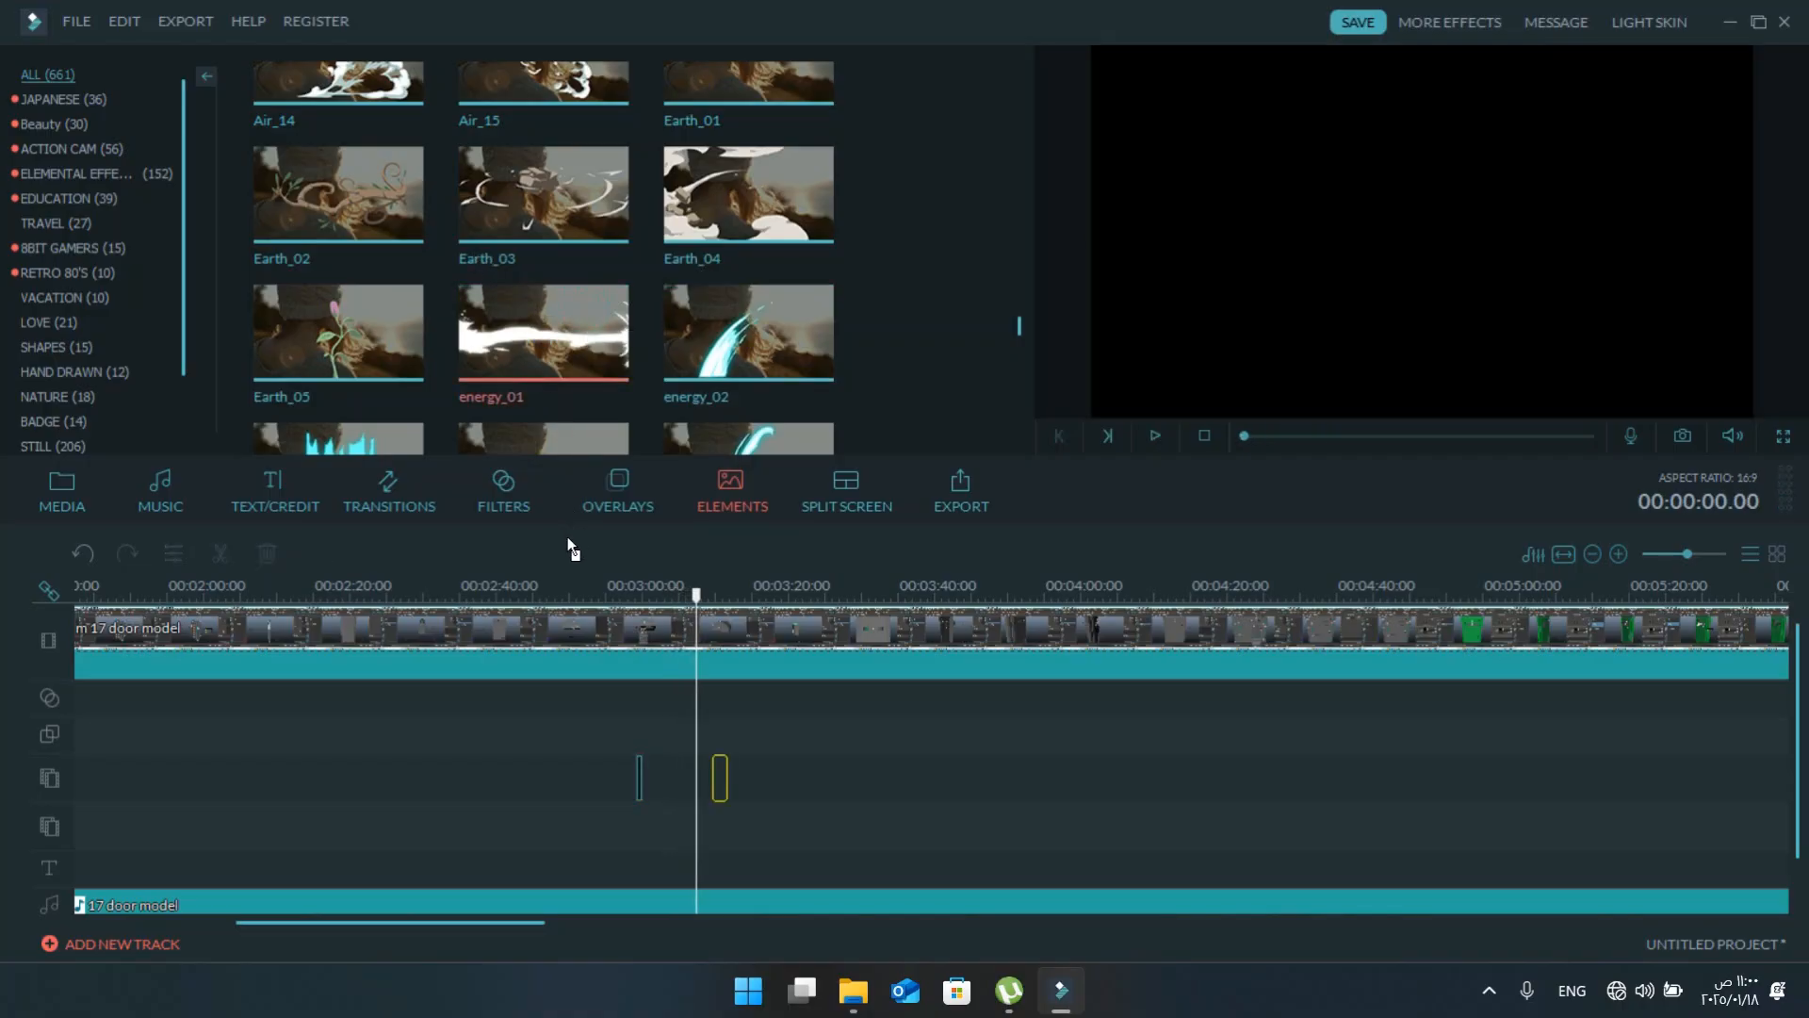
{"action": "left_click_drag", "start_coordinate": [567, 545], "coordinate": [555, 544]}
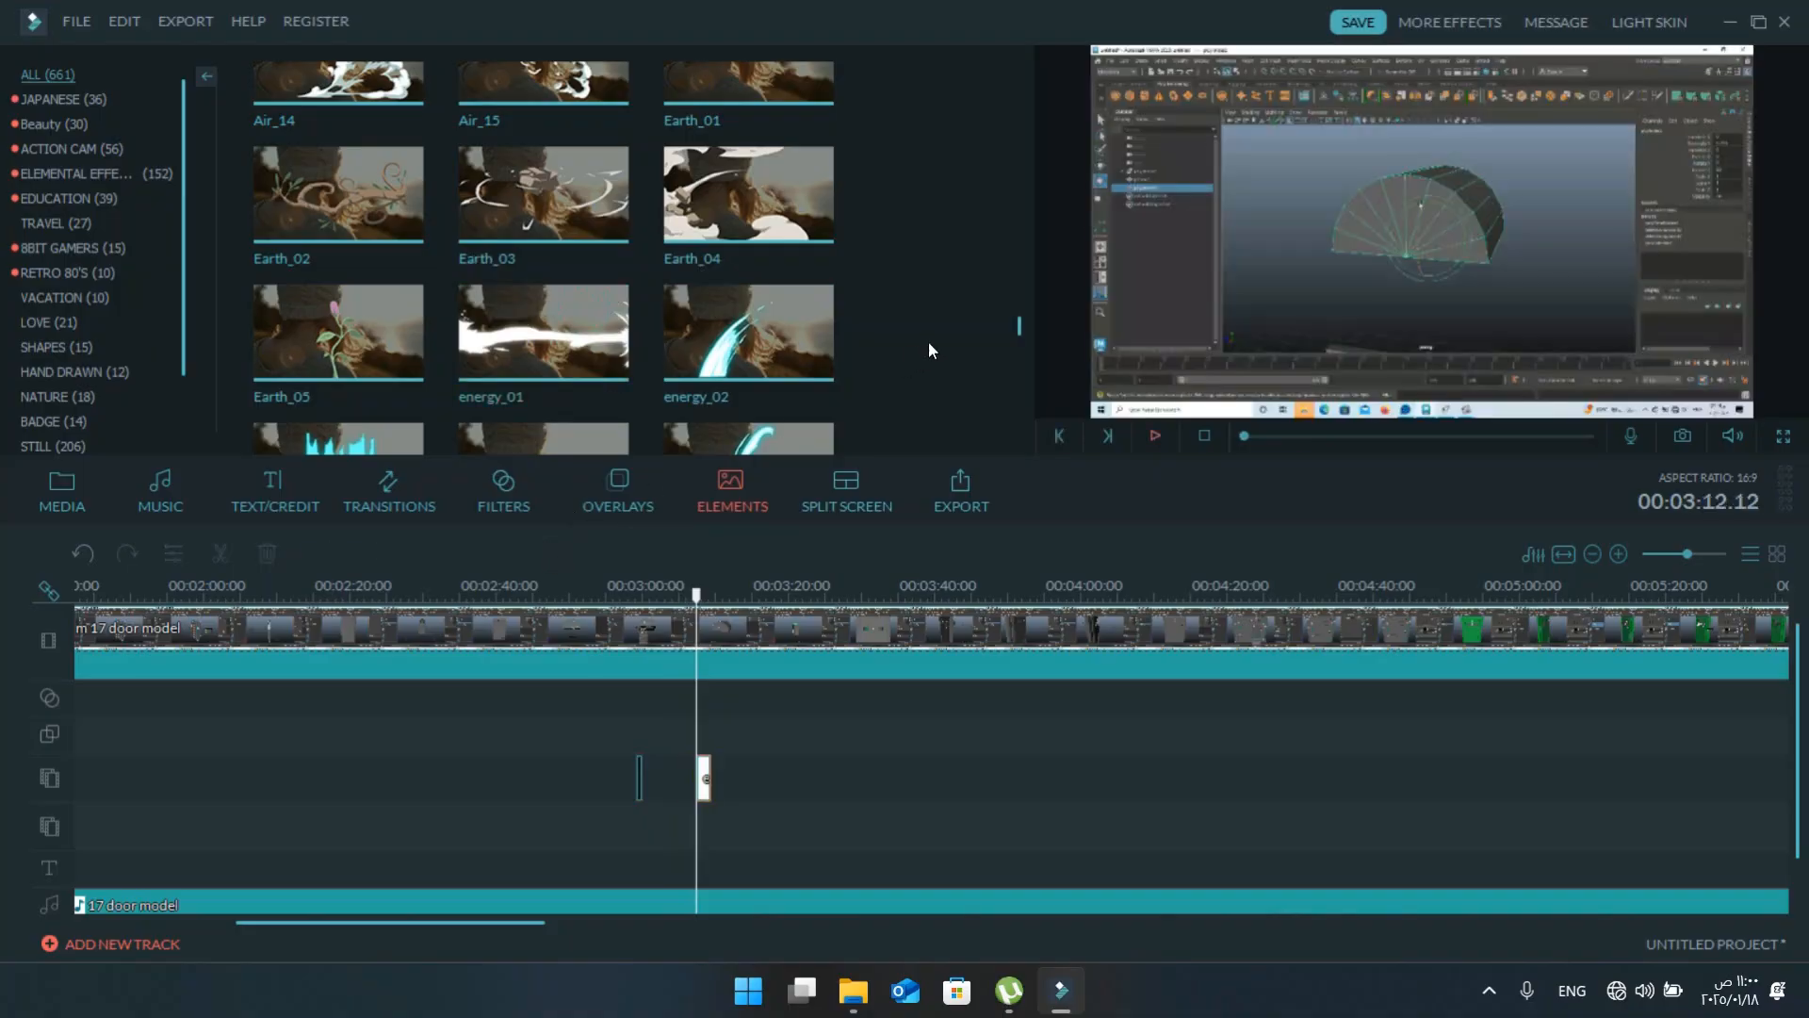
- Advance through the footage to 00:06:17.12 and add the green arrow_6 element there
{"action": "key", "text": "space"}
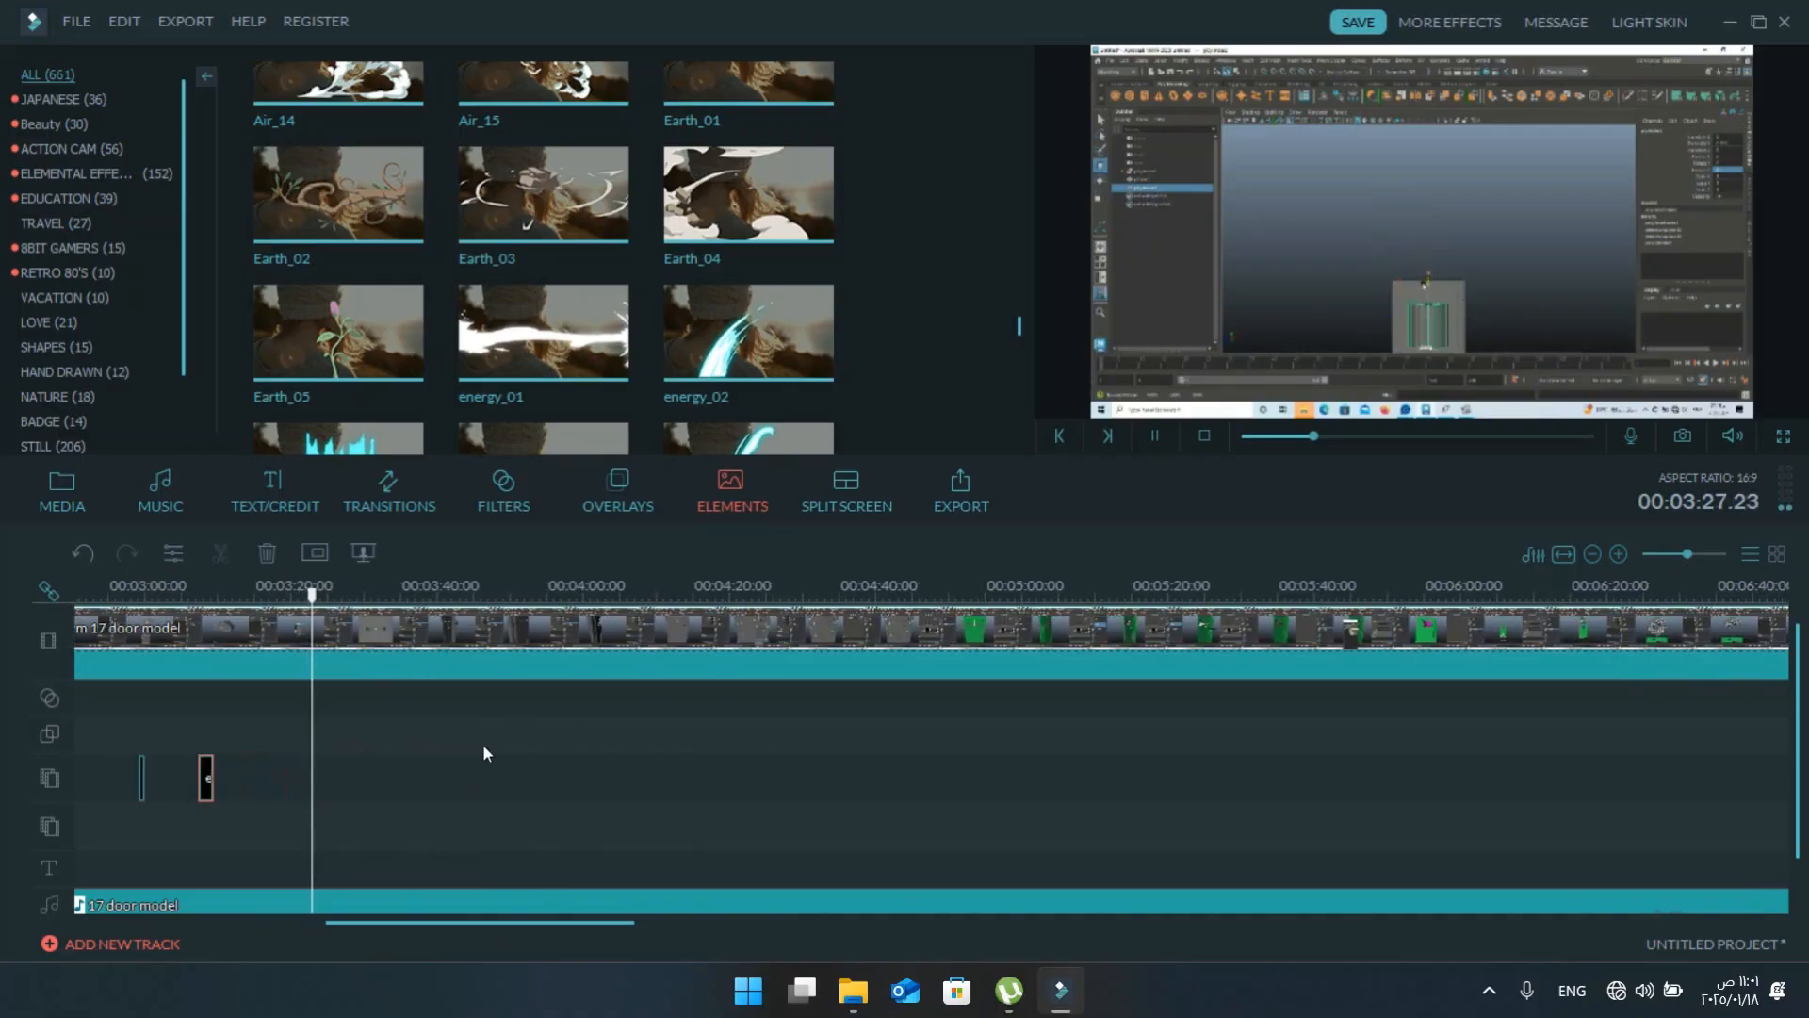
{"action": "left_click", "coordinate": [651, 585]}
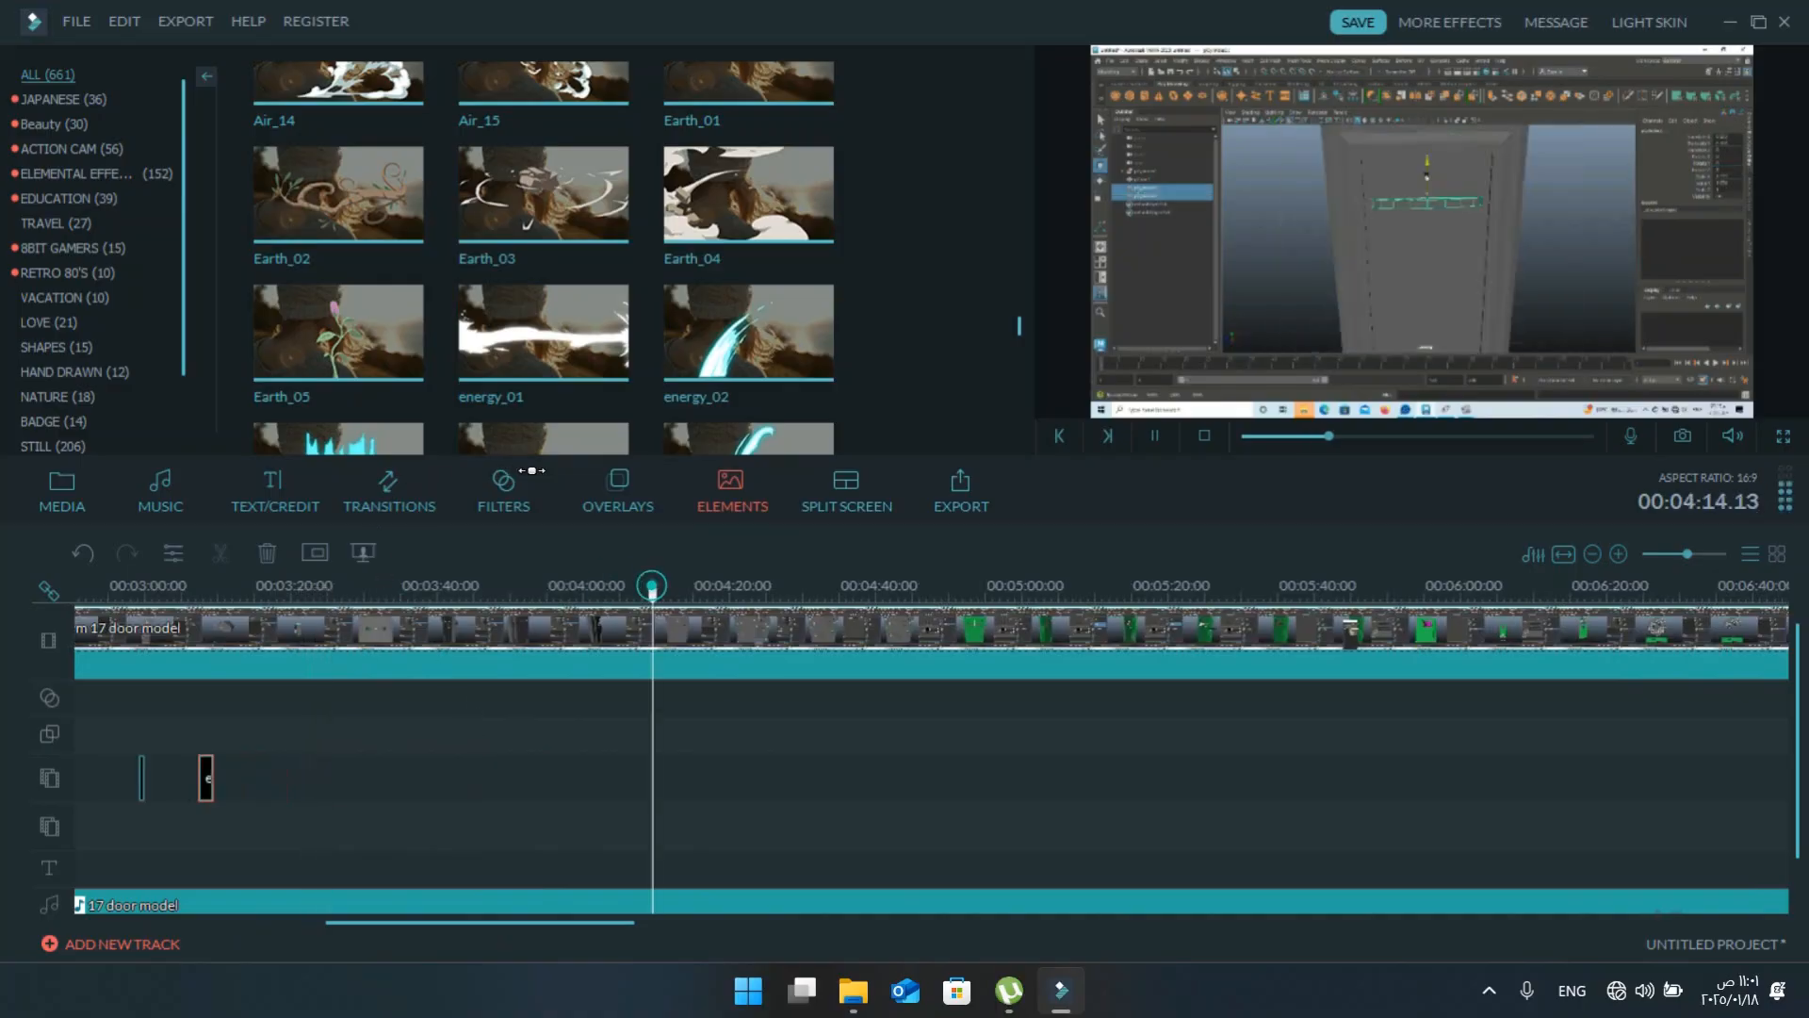
{"action": "left_click", "coordinate": [1065, 585]}
{"action": "left_click_drag", "start_coordinate": [567, 921], "coordinate": [633, 922]}
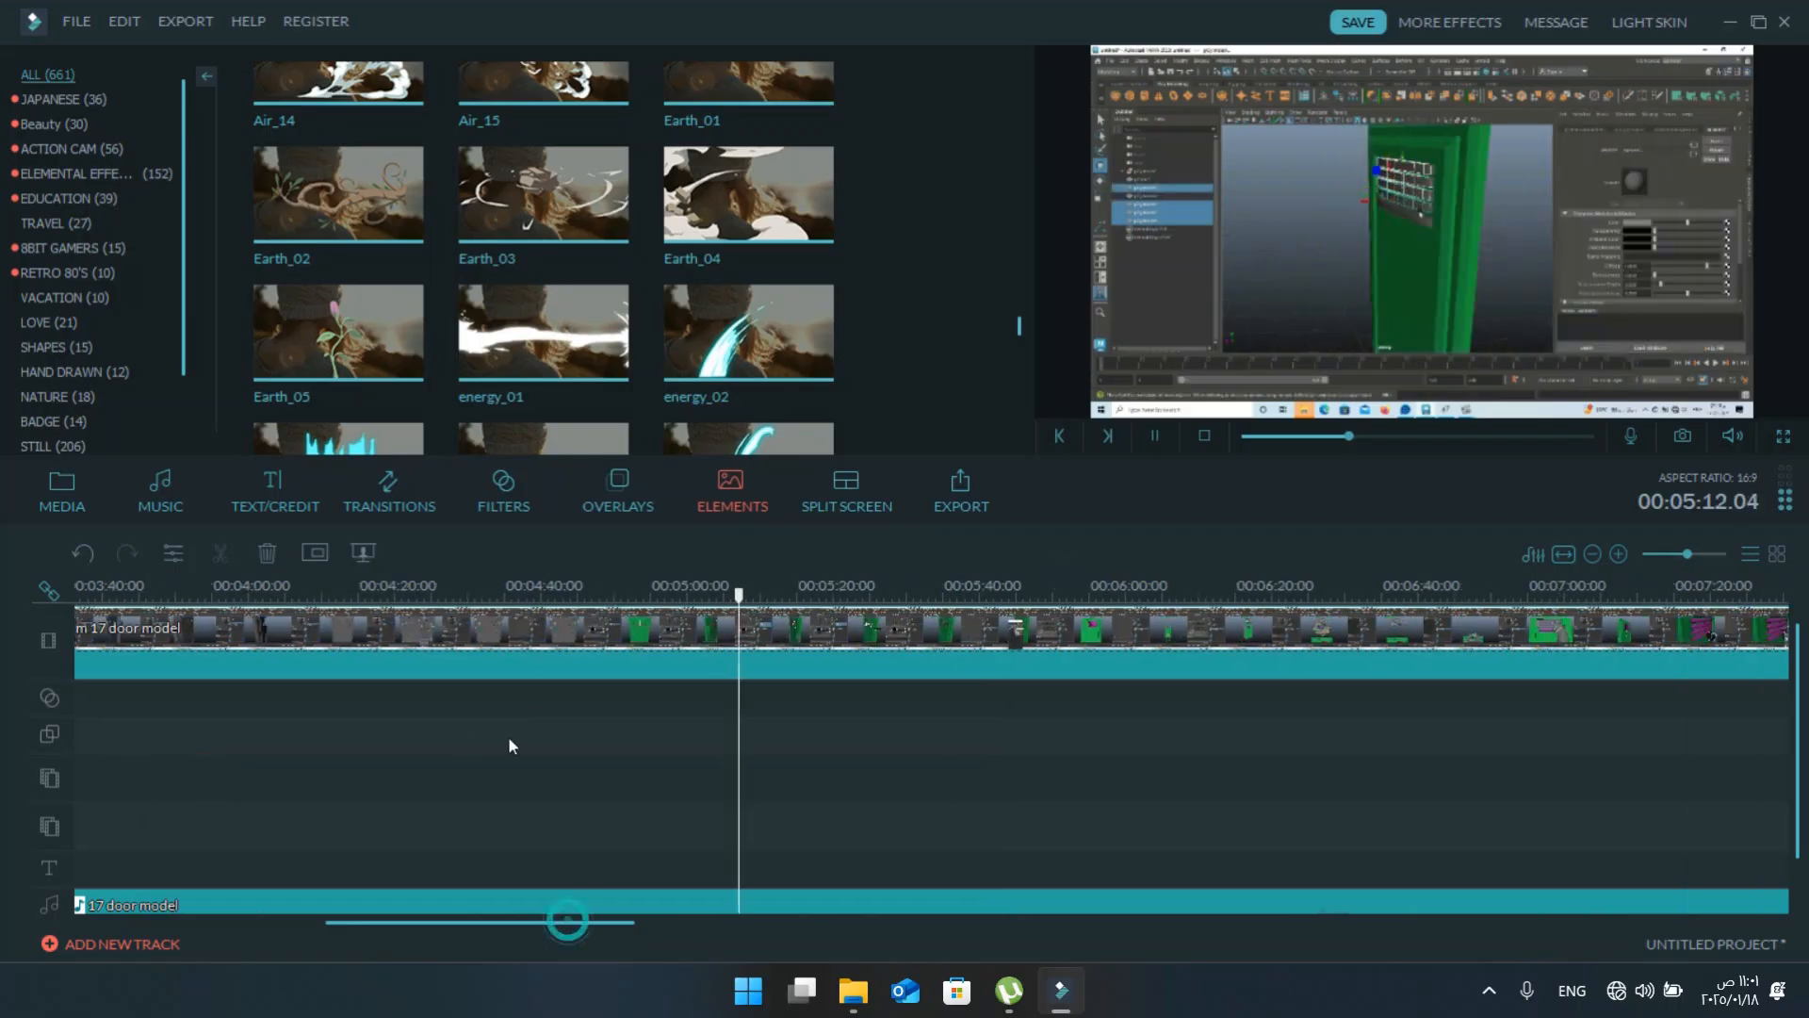
{"action": "scroll", "coordinate": [510, 745], "scroll_direction": "down", "scroll_amount": 5}
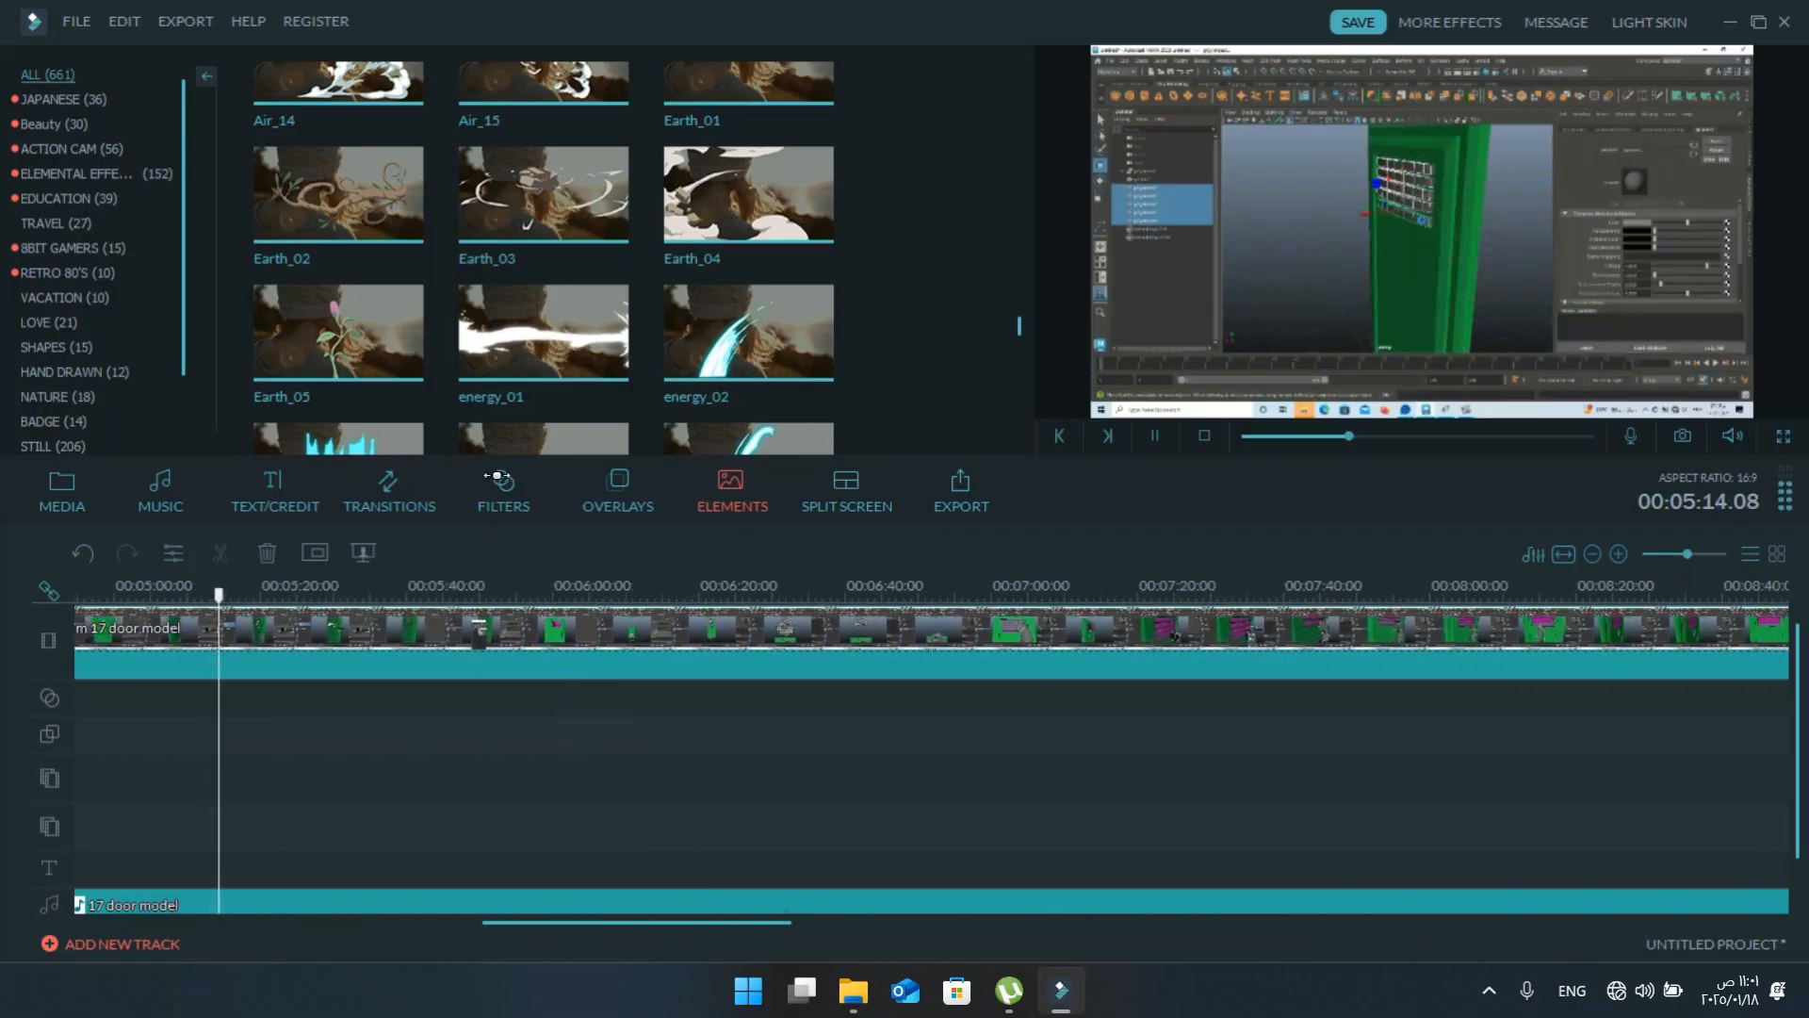
{"action": "left_click", "coordinate": [608, 585]}
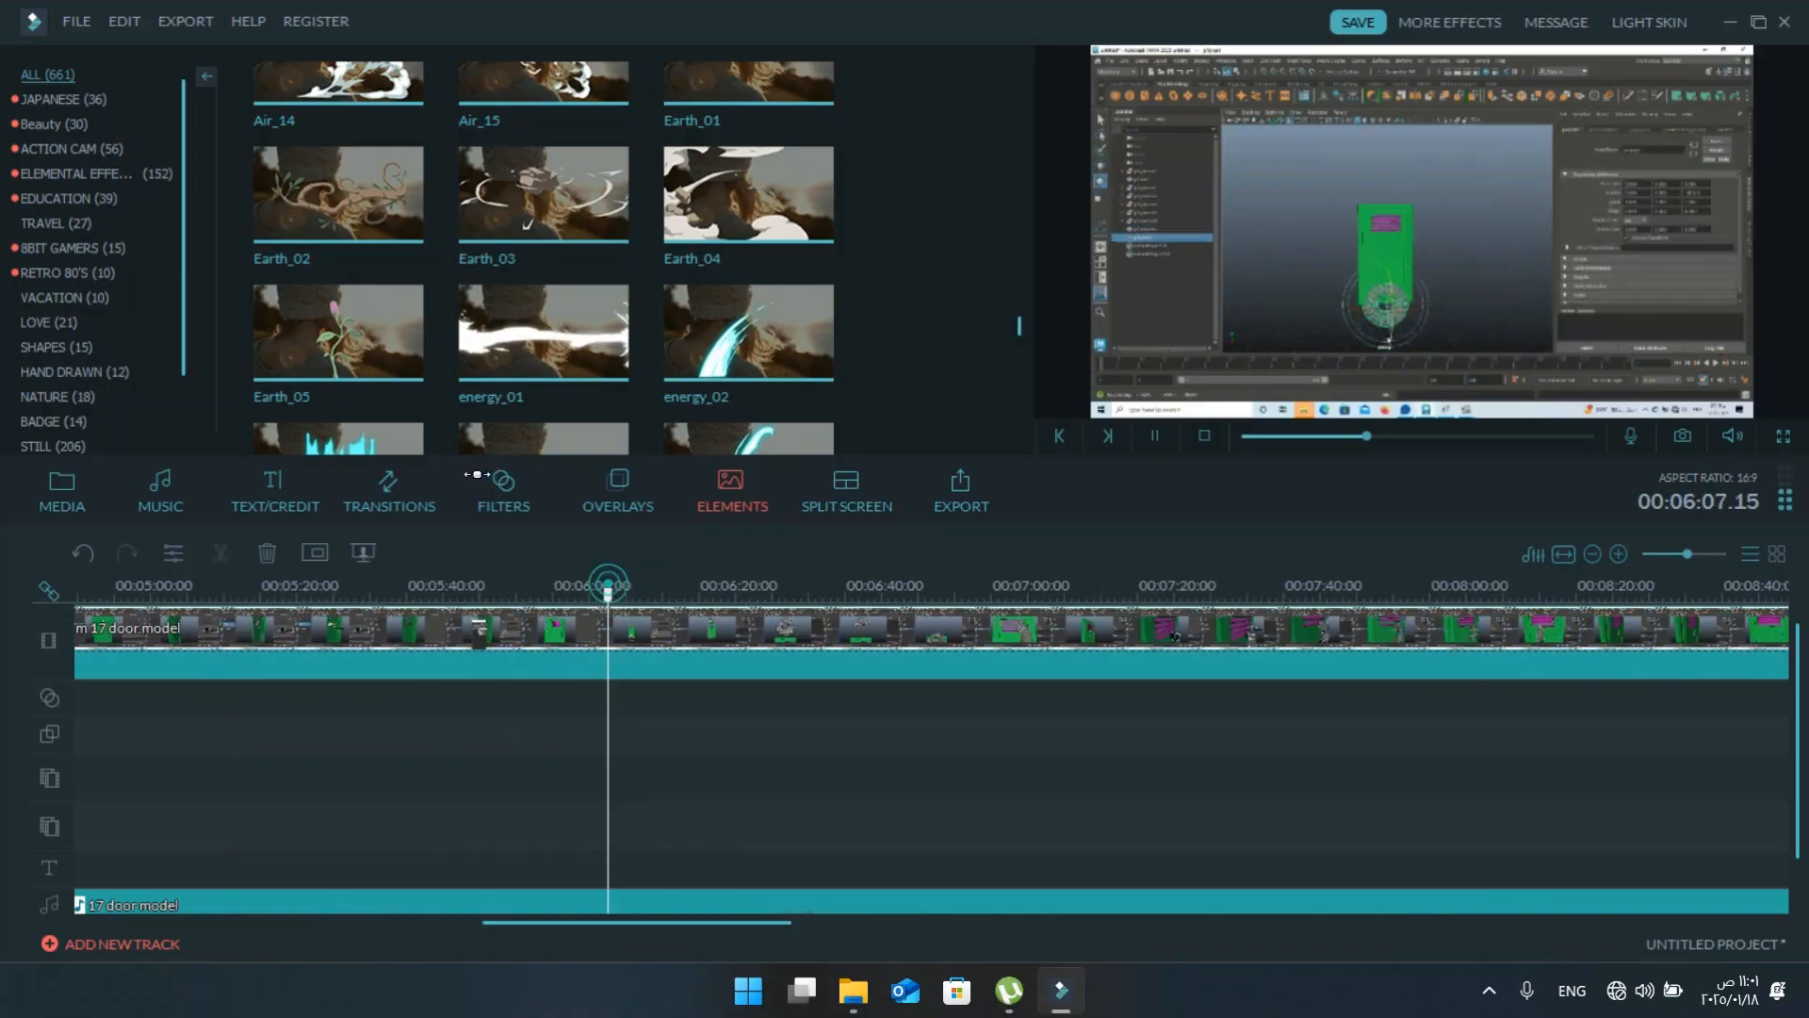
{"action": "scroll", "coordinate": [710, 226], "scroll_direction": "up", "scroll_amount": 5}
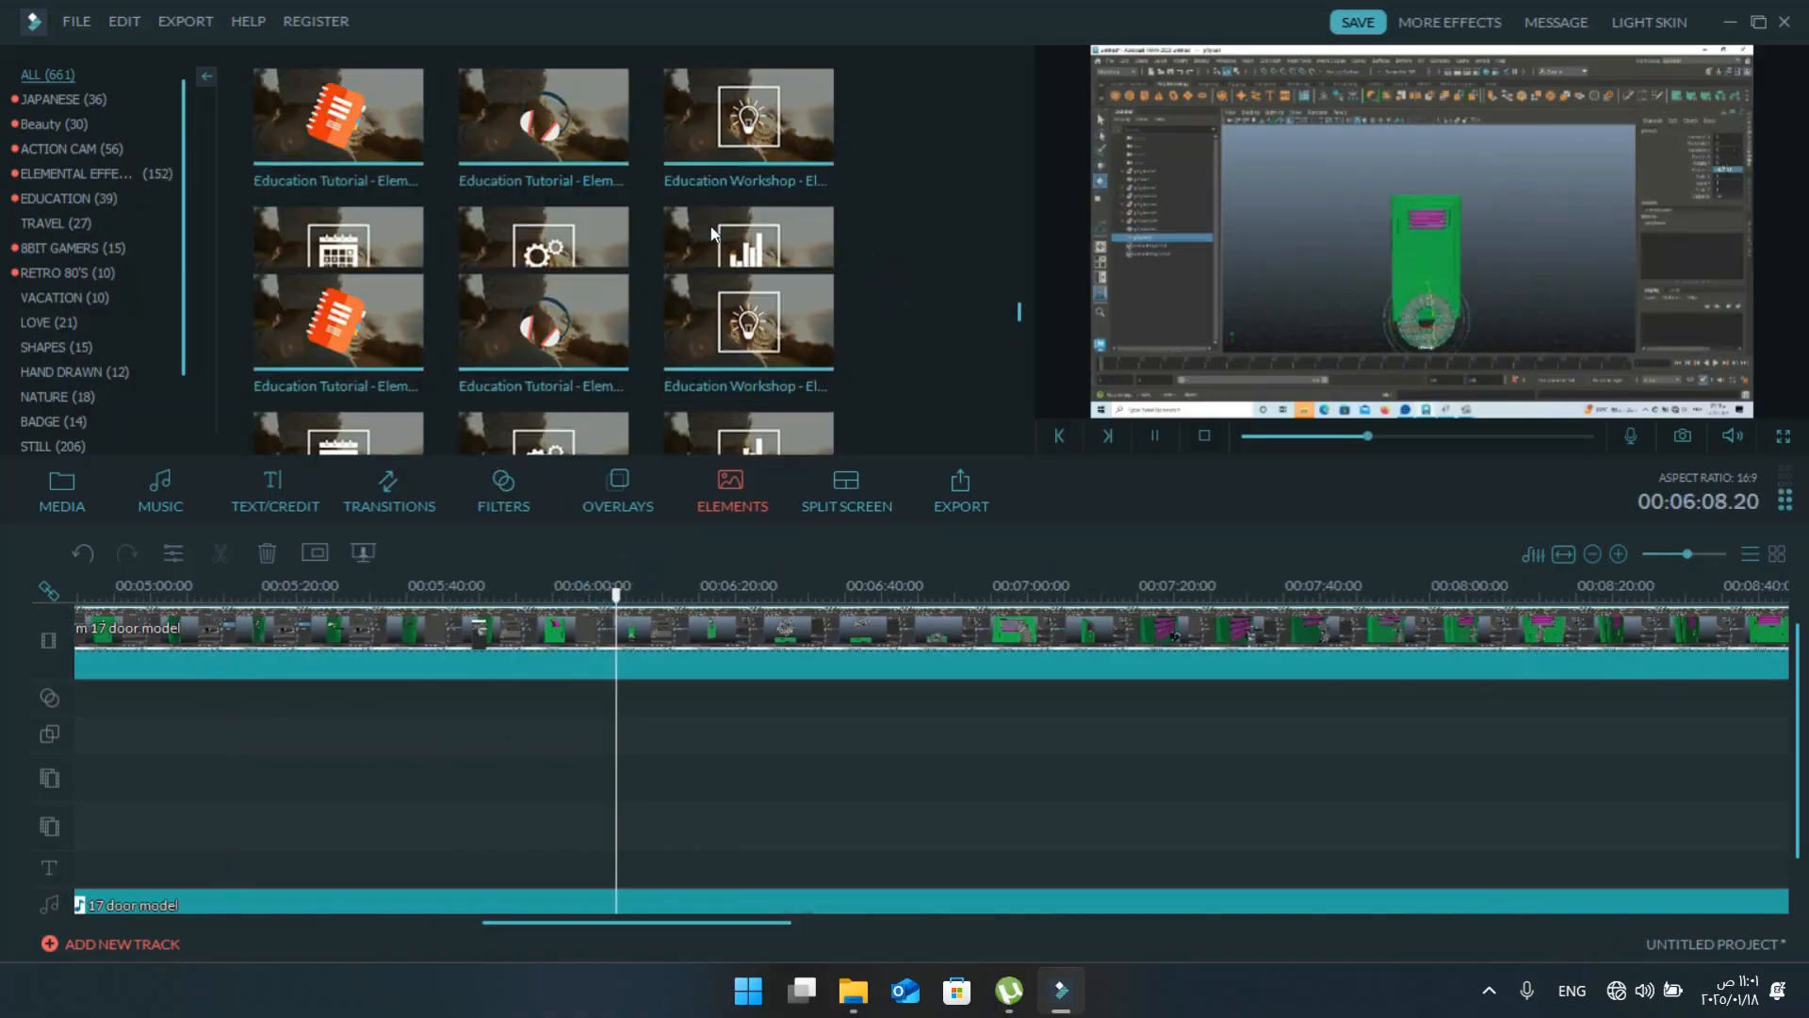
{"action": "scroll", "coordinate": [713, 226], "scroll_direction": "up", "scroll_amount": 10}
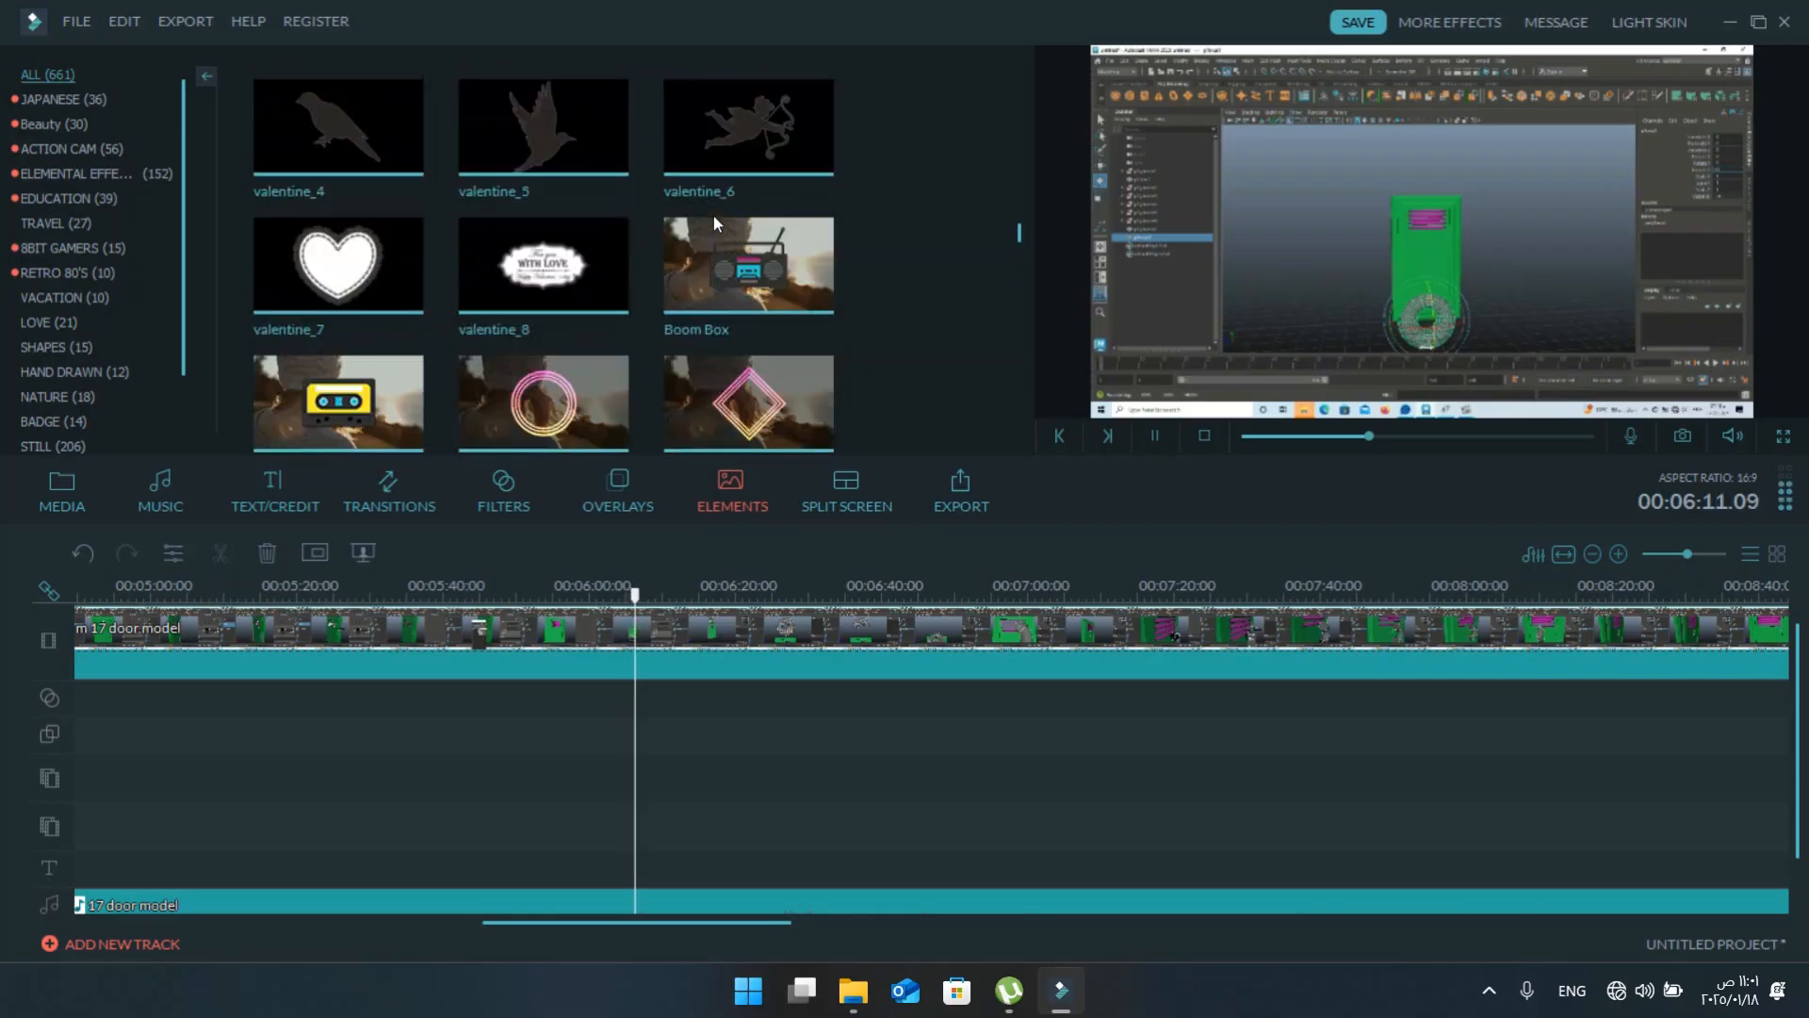
{"action": "scroll", "coordinate": [714, 216], "scroll_direction": "up", "scroll_amount": 8}
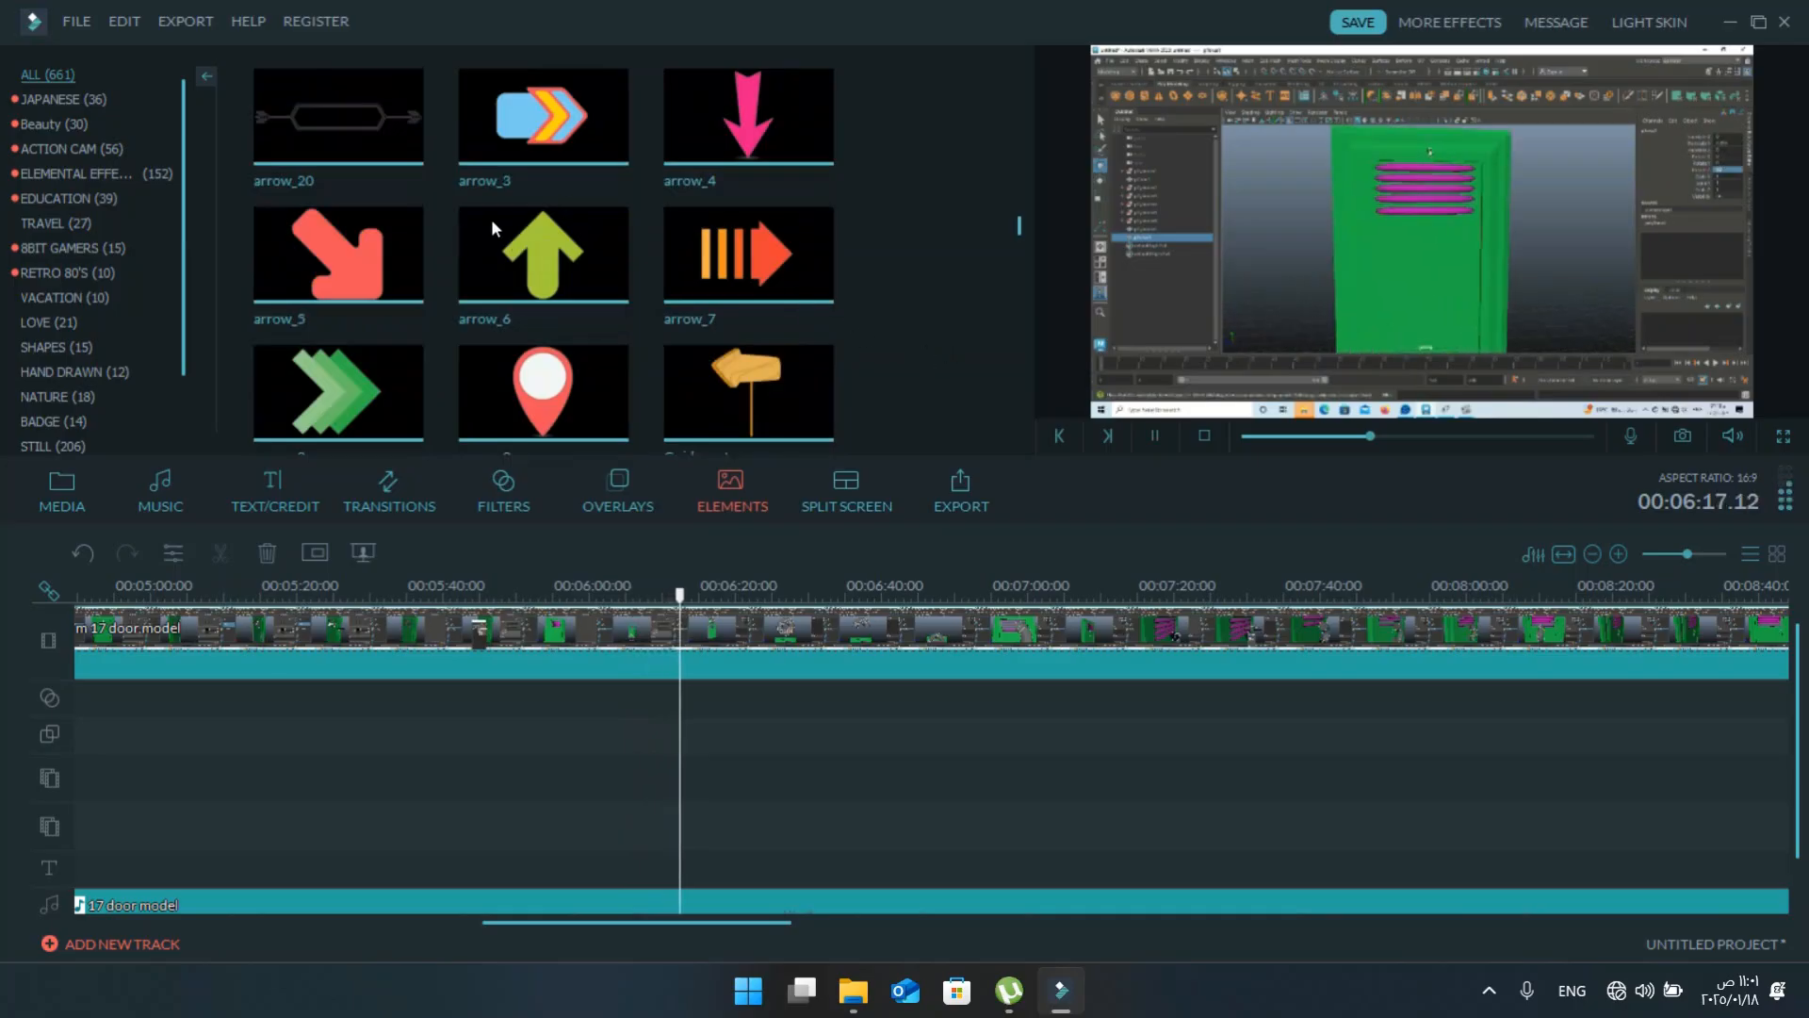
{"action": "left_click_drag", "start_coordinate": [490, 226], "coordinate": [552, 586]}
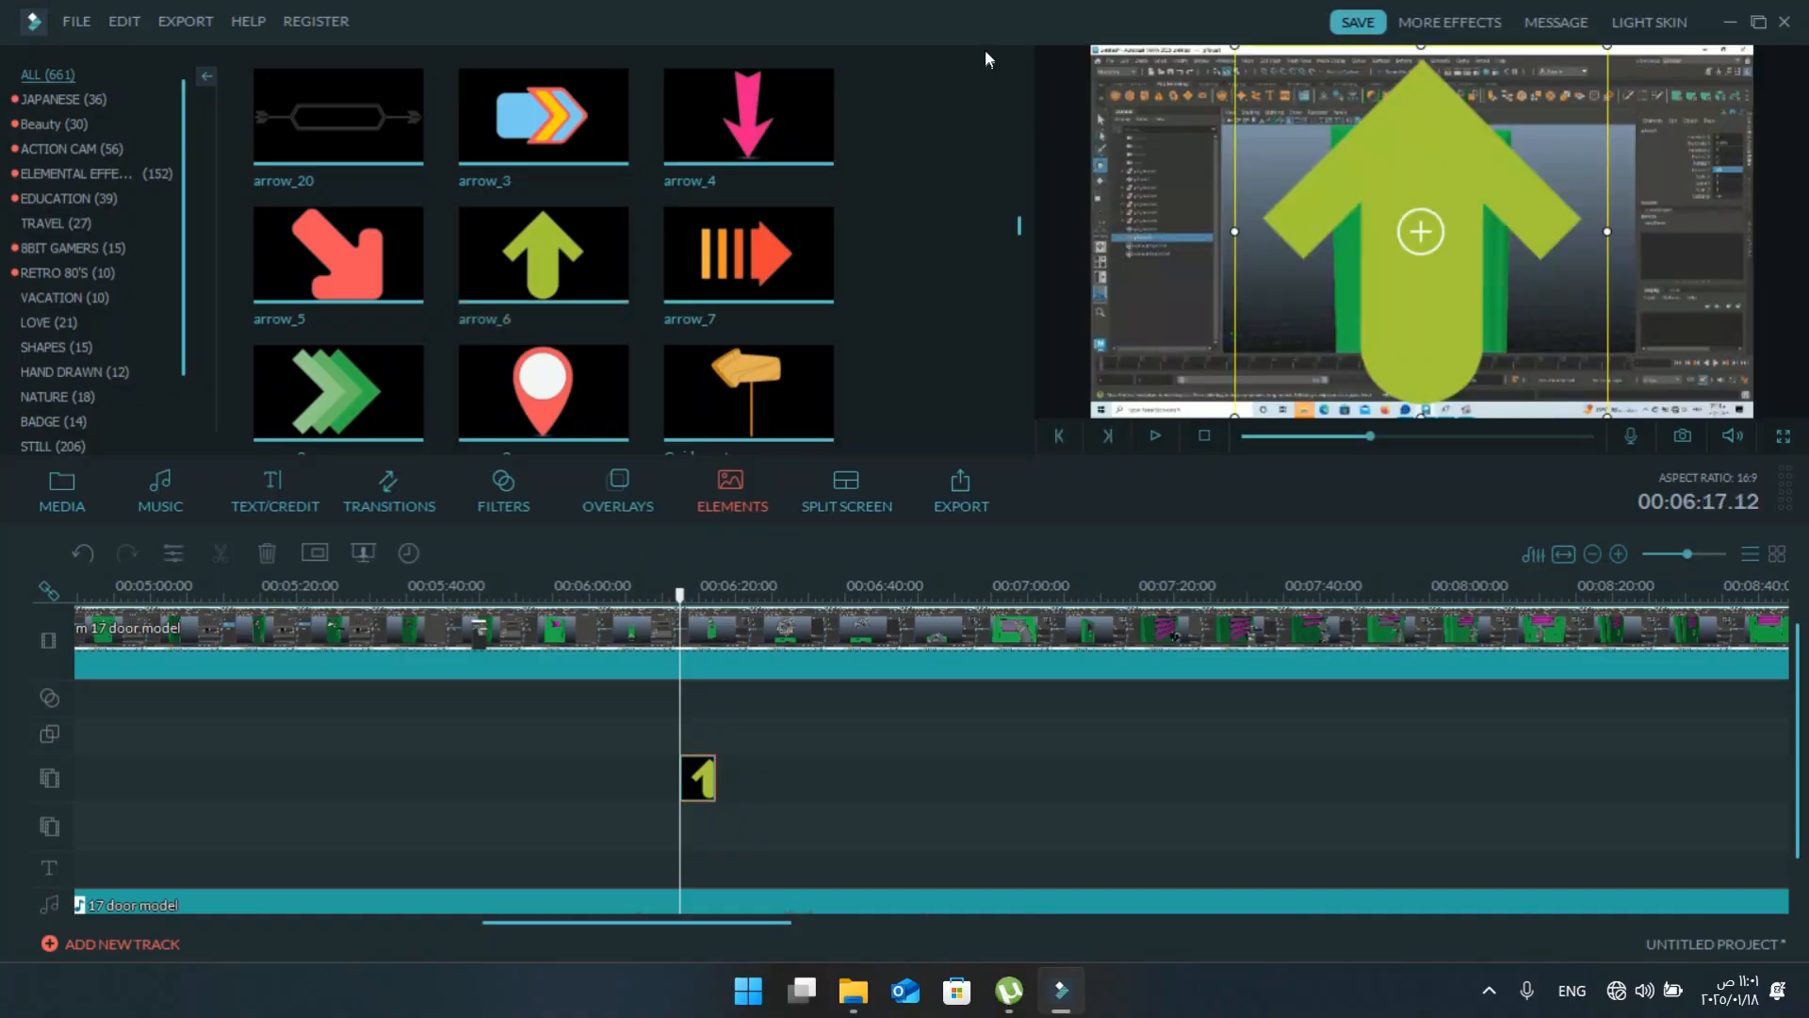
- Shrink the arrow element, turn it to point right beside the door, and apply the Zoom out 3 motion preset to it
{"action": "left_click_drag", "start_coordinate": [989, 36], "coordinate": [1184, 96]}
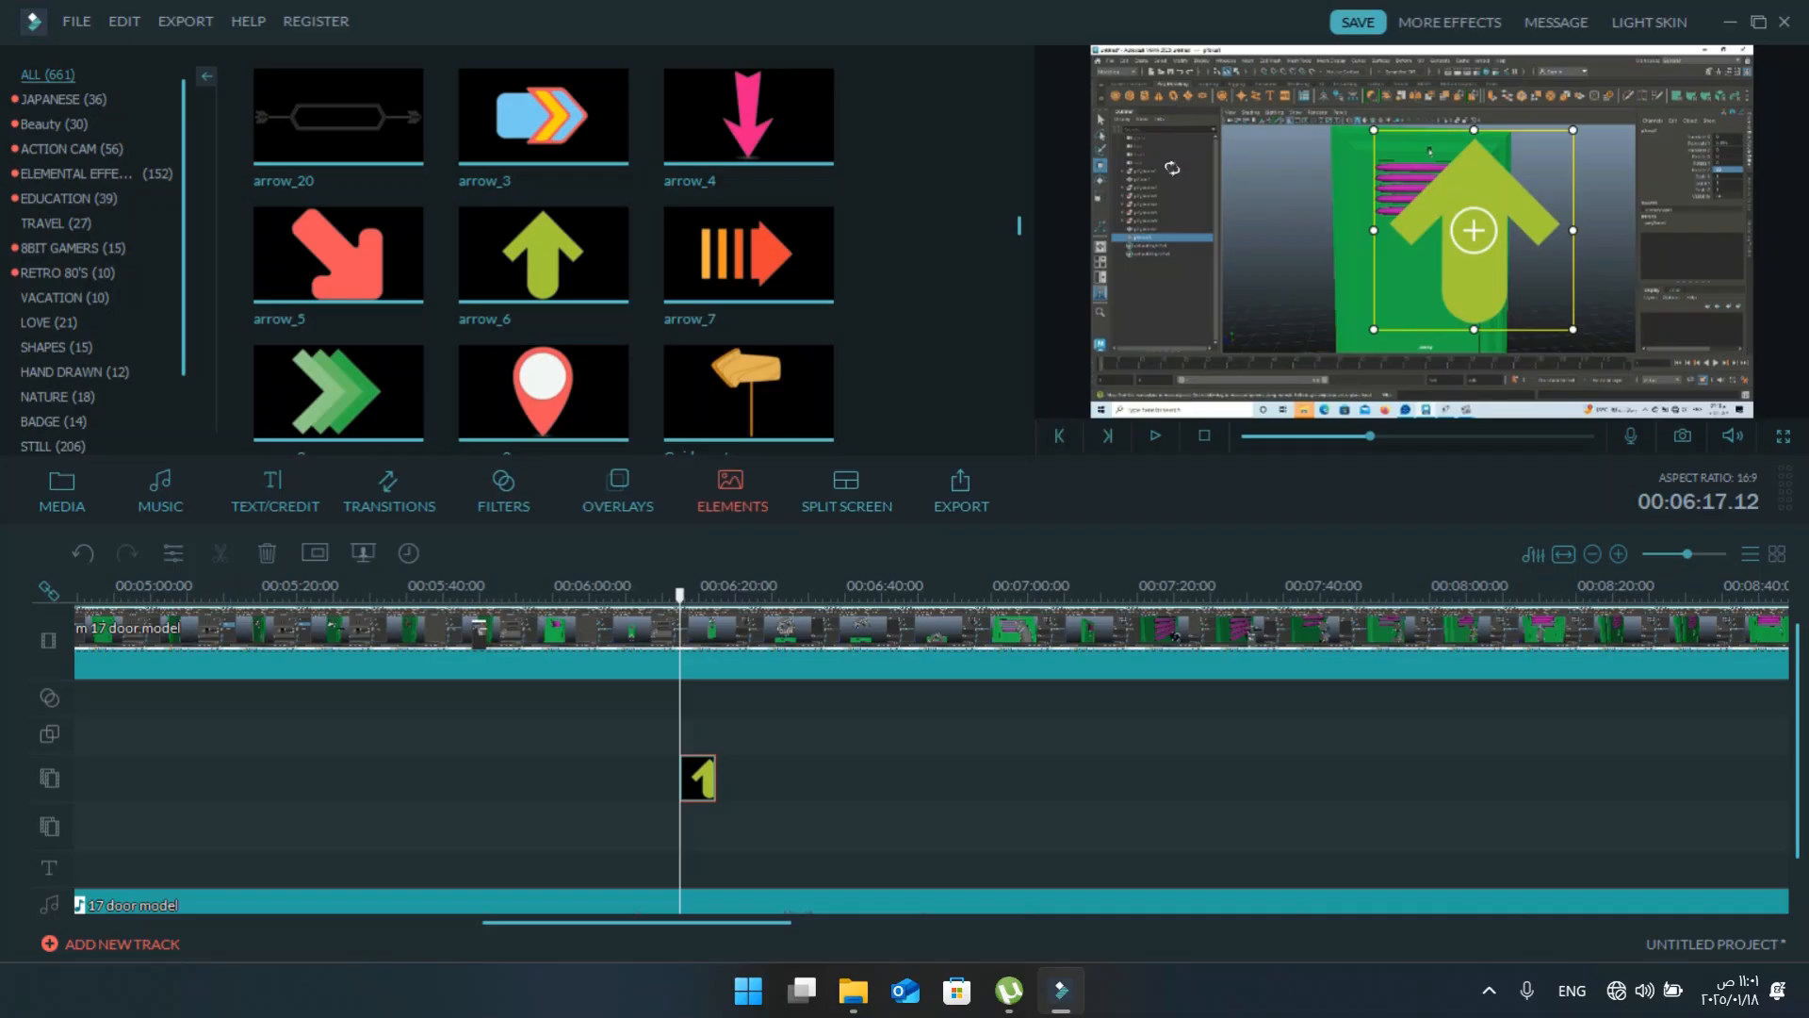
{"action": "left_click_drag", "start_coordinate": [1172, 168], "coordinate": [1328, 140]}
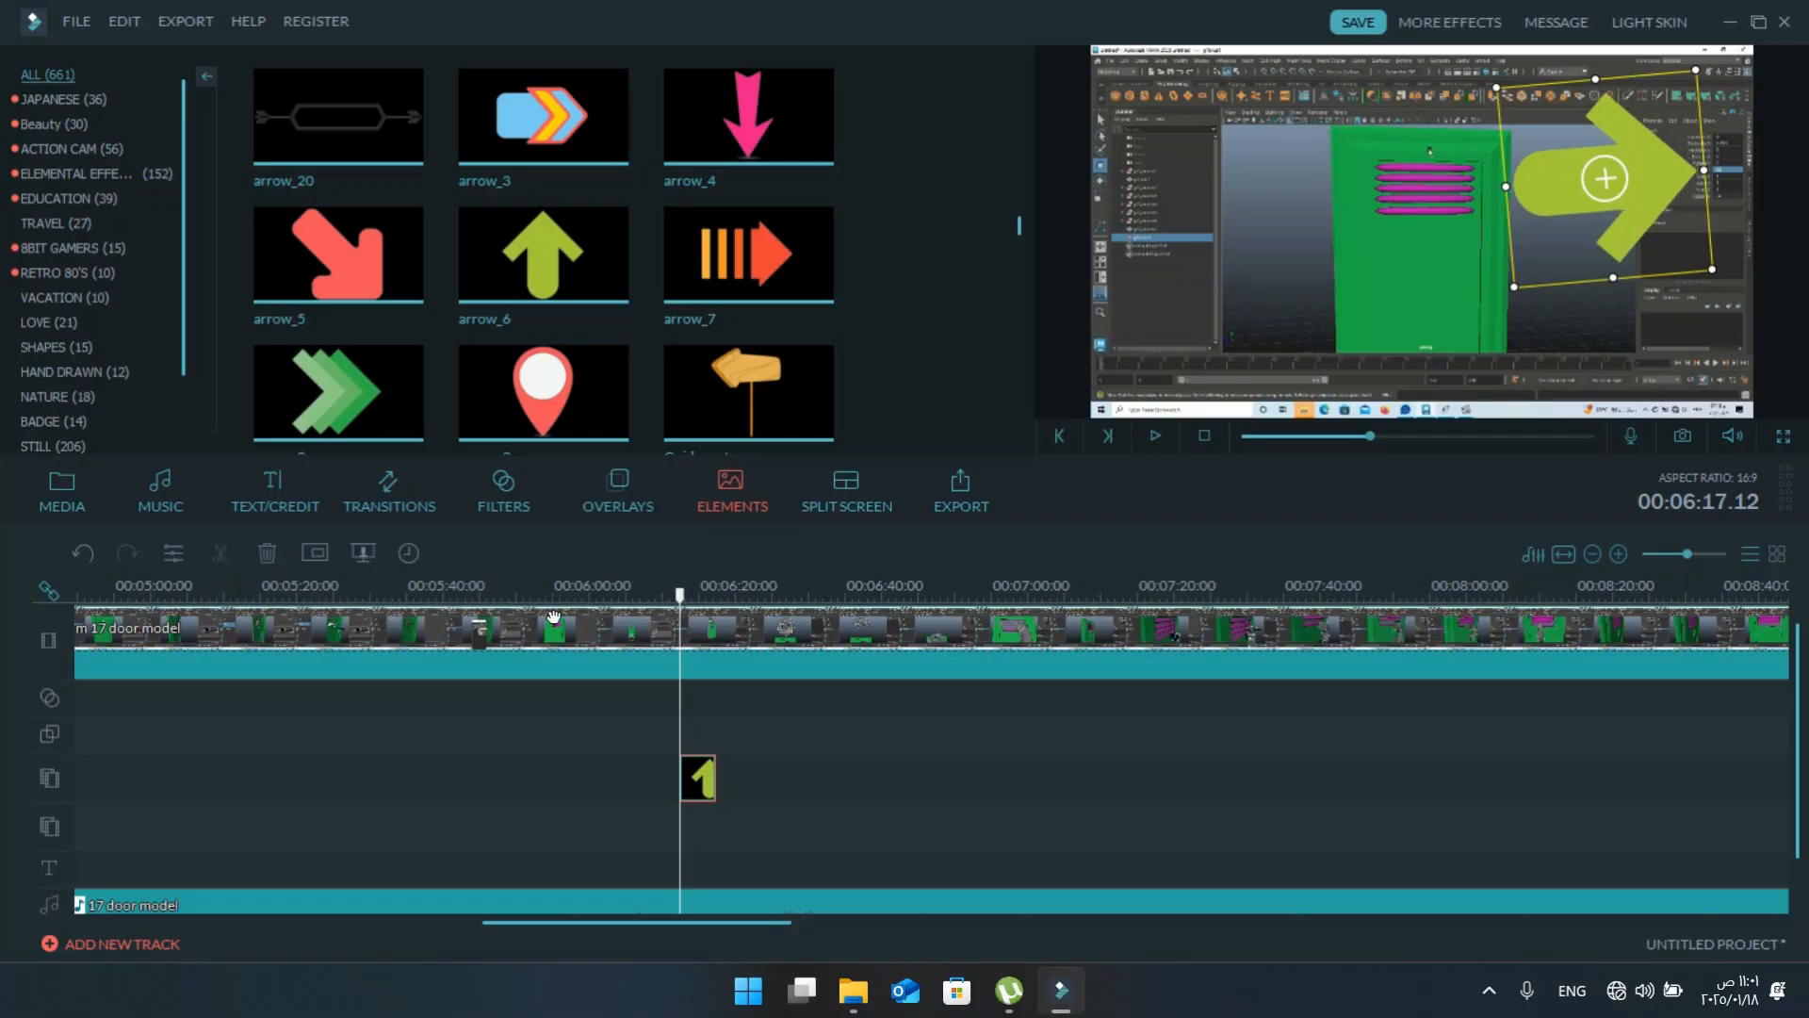
{"action": "double_click", "coordinate": [687, 776]}
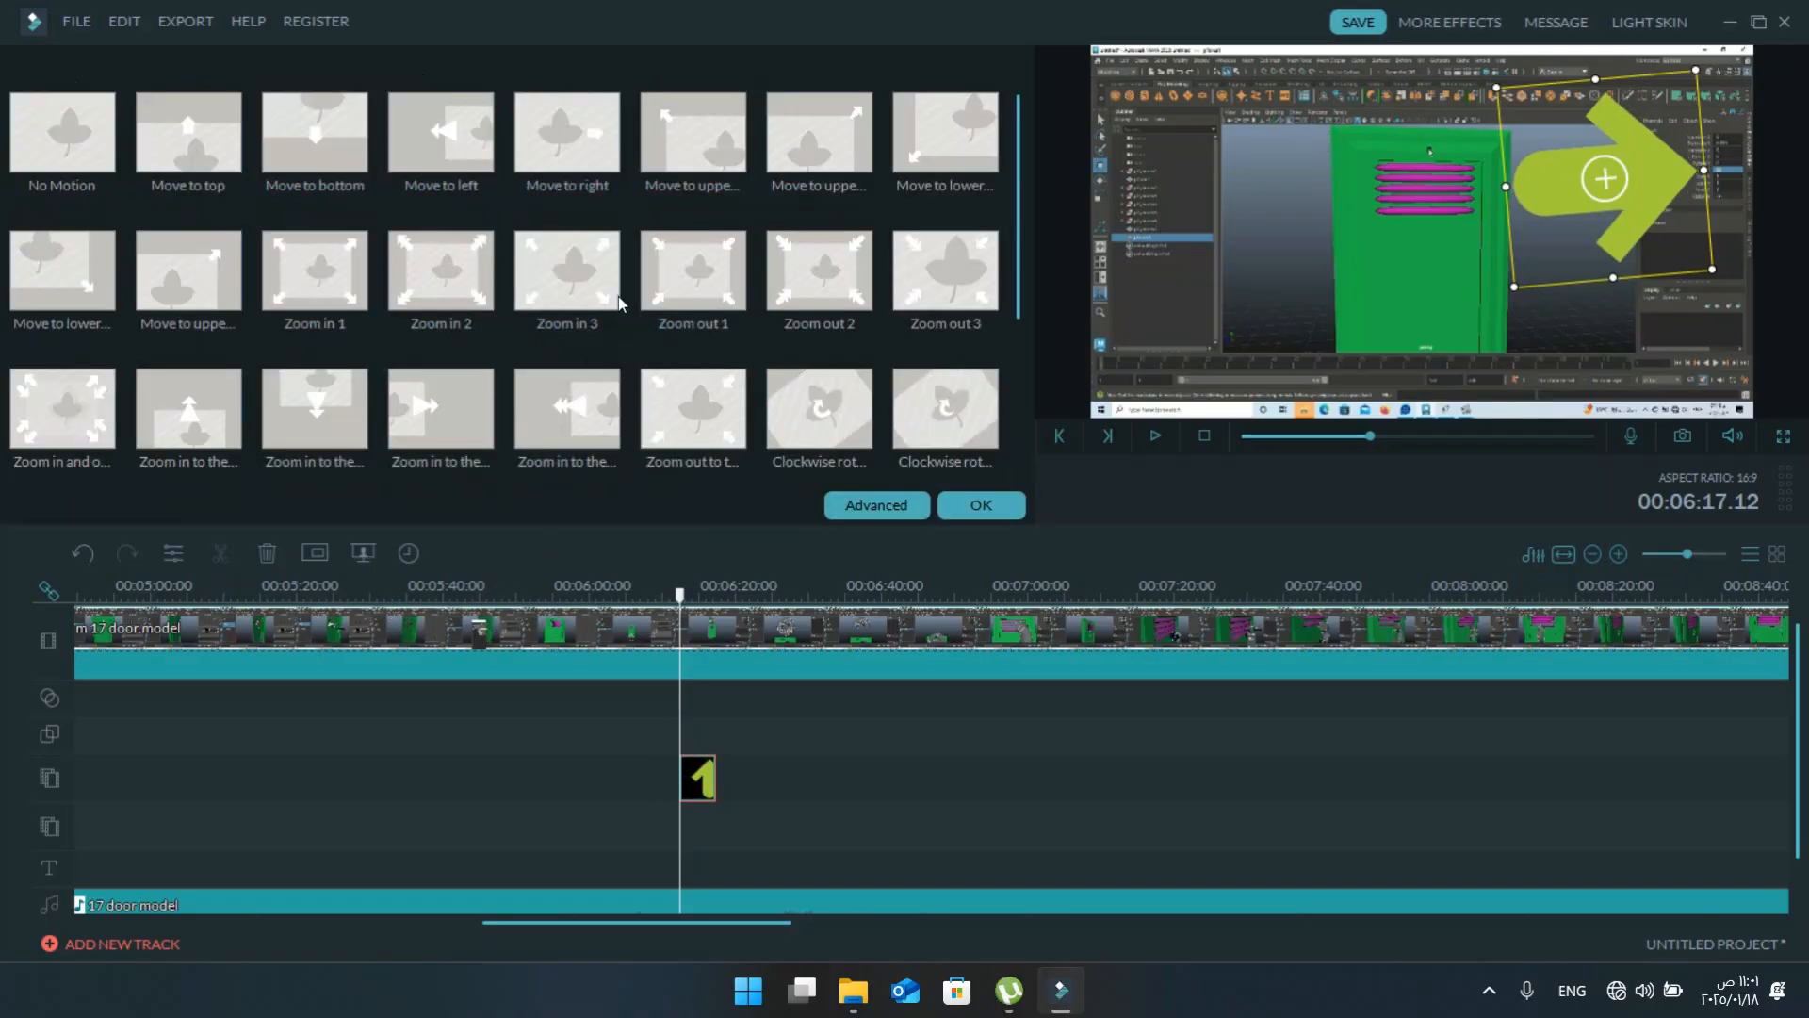
{"action": "left_click", "coordinate": [656, 271]}
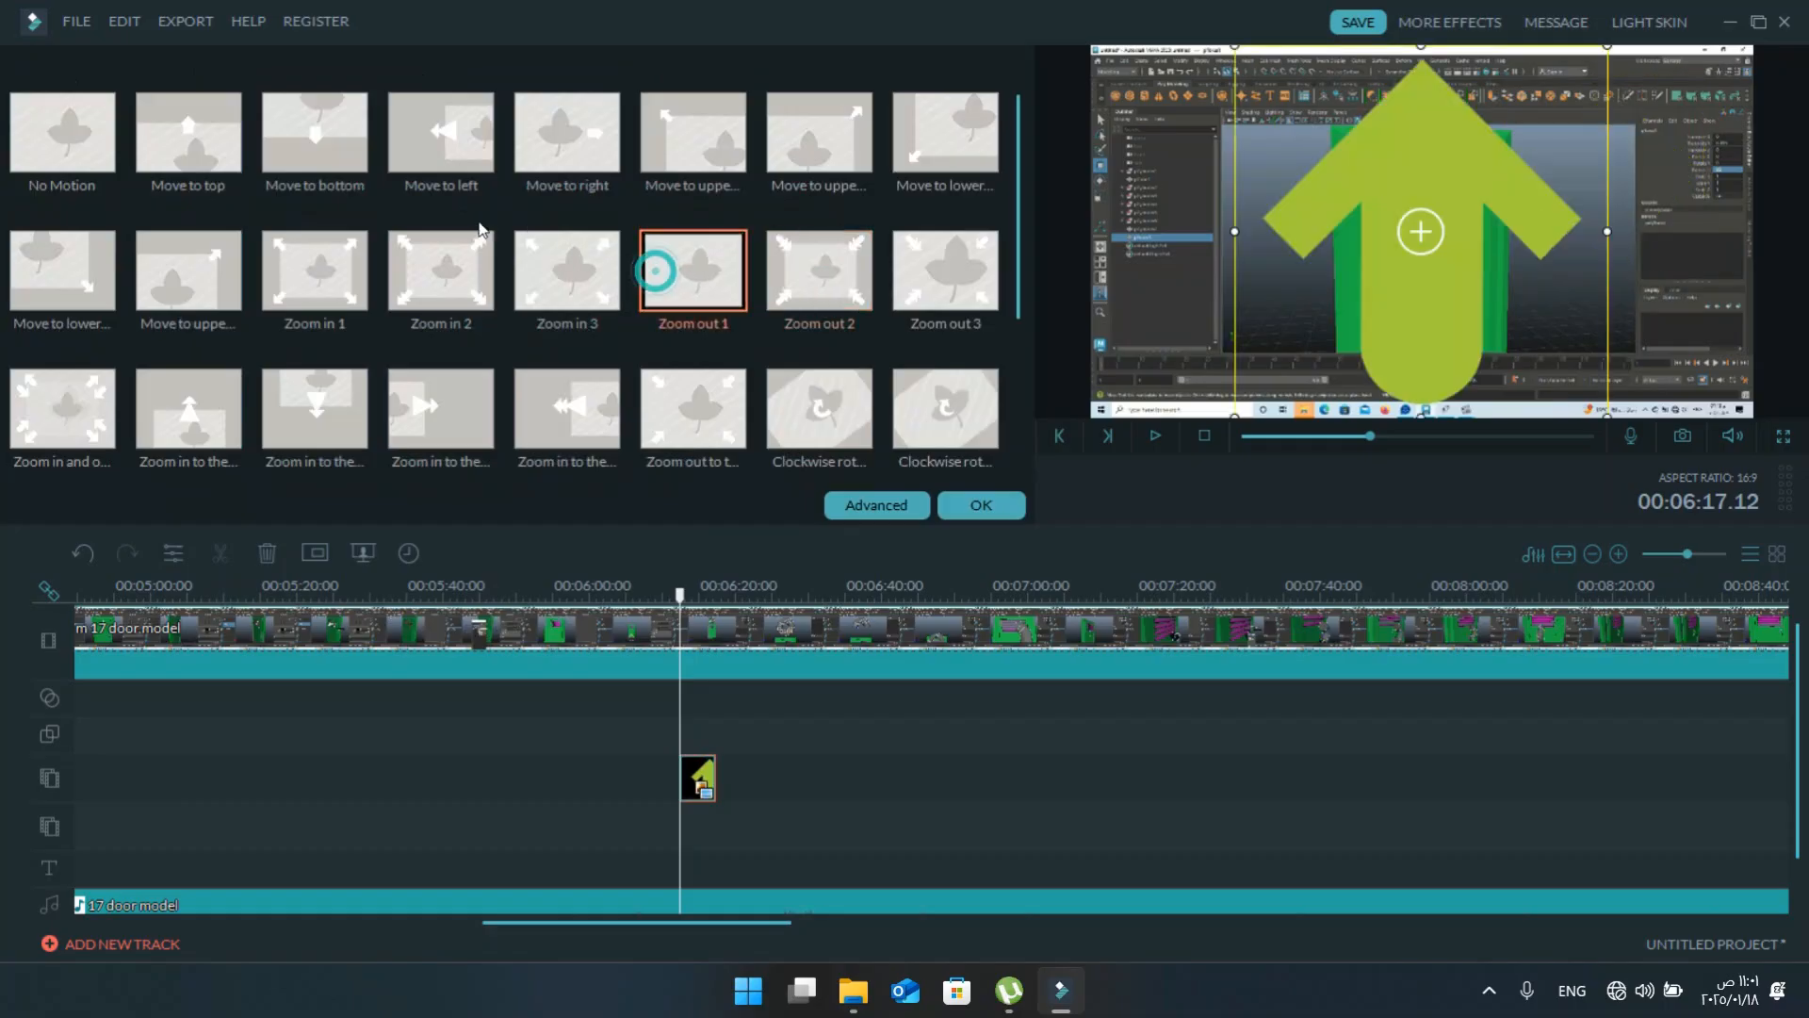
{"action": "left_click", "coordinate": [442, 272]}
{"action": "left_click", "coordinate": [265, 236]}
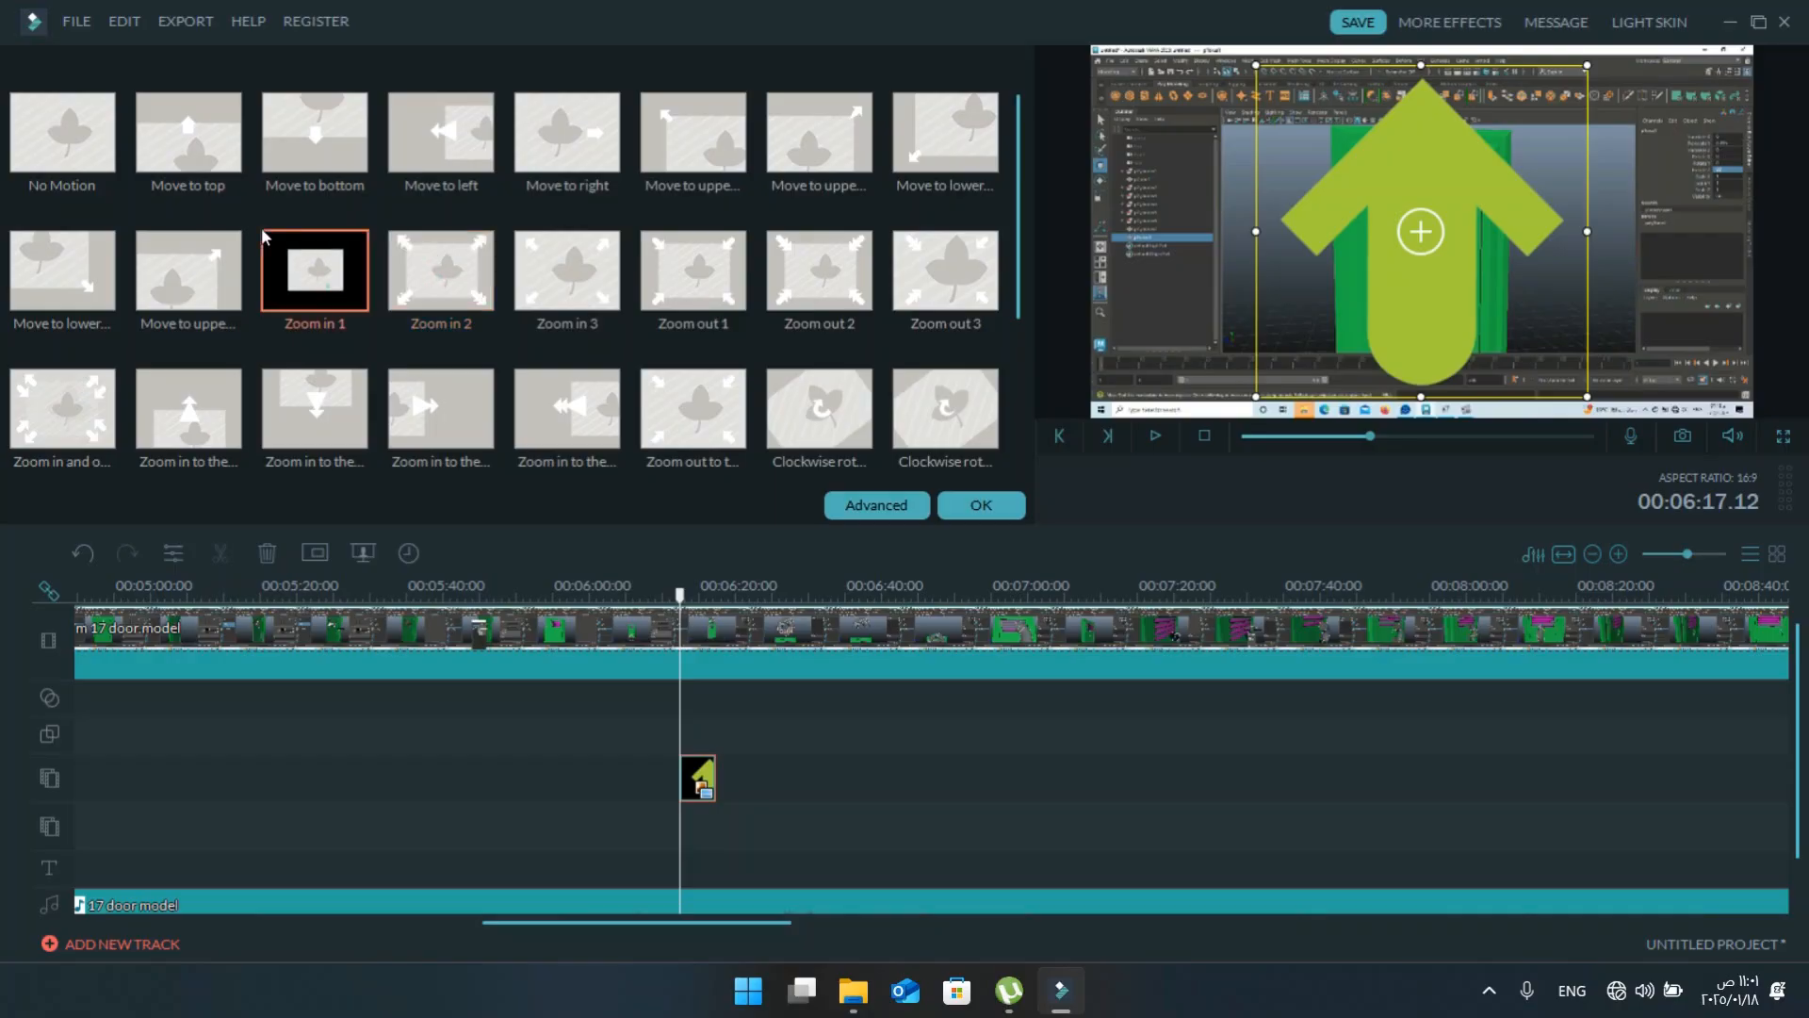
{"action": "left_click", "coordinate": [695, 407]}
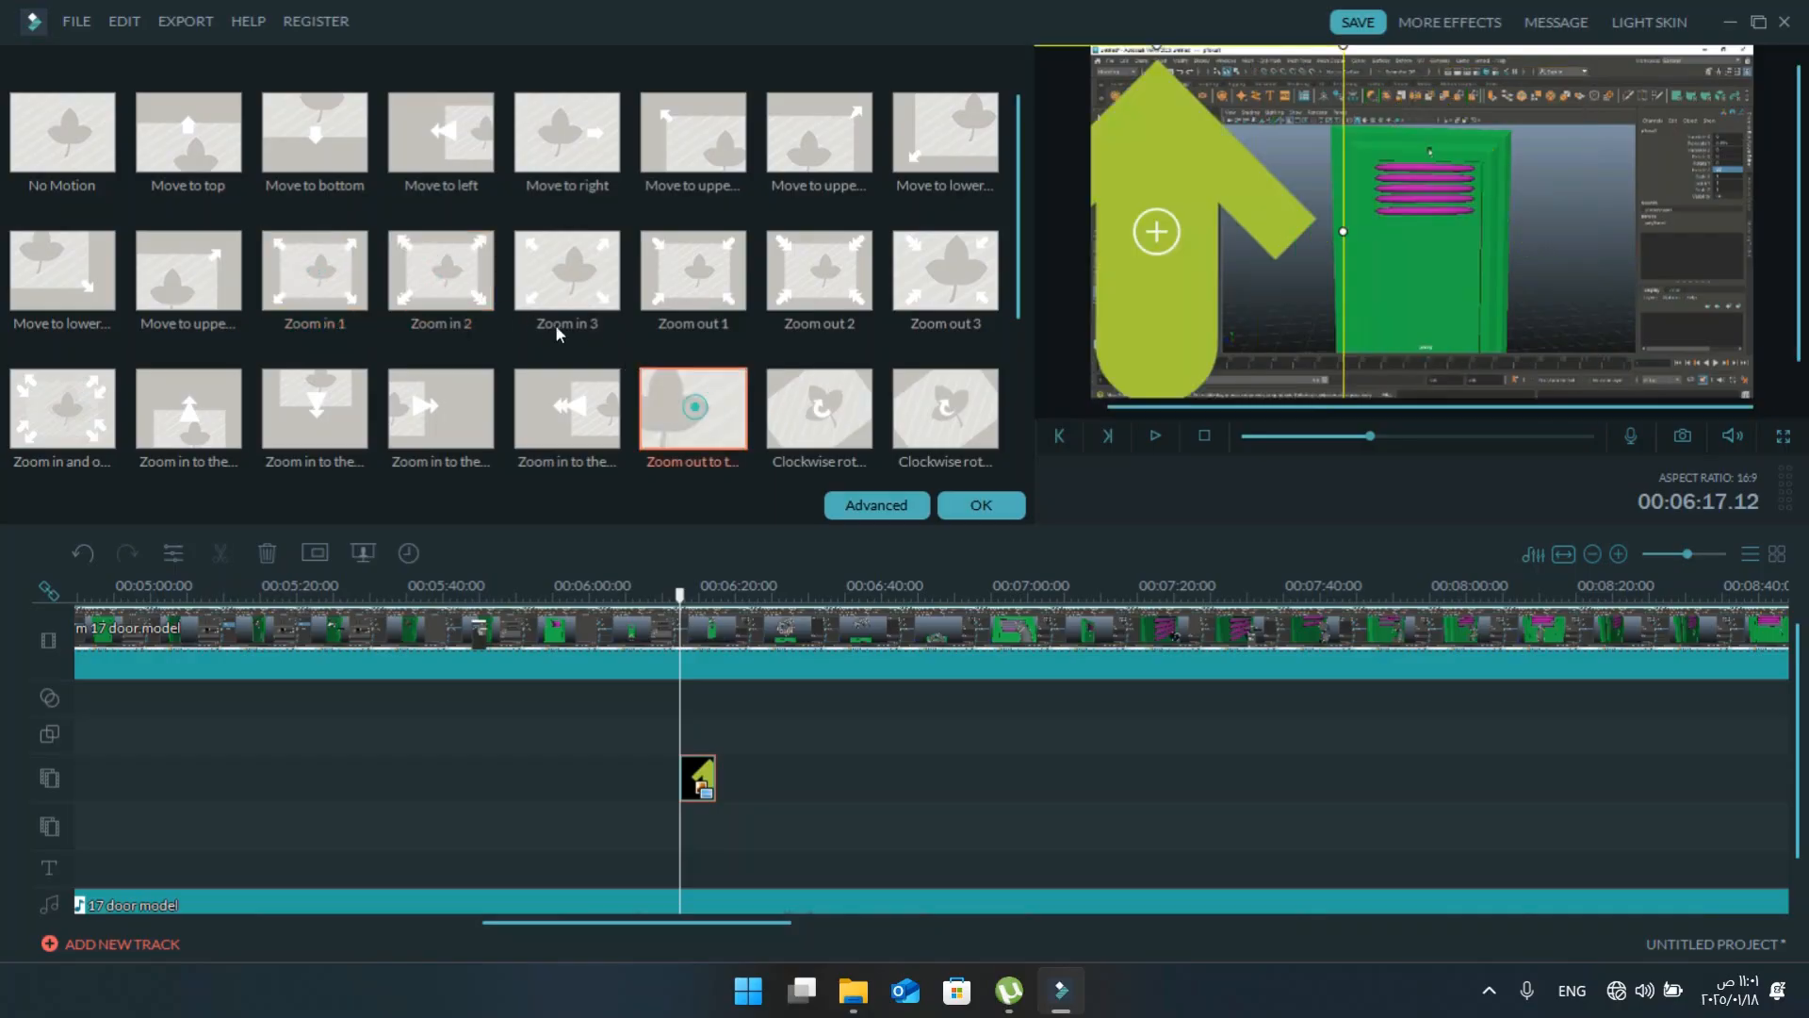
{"action": "left_click", "coordinate": [945, 272]}
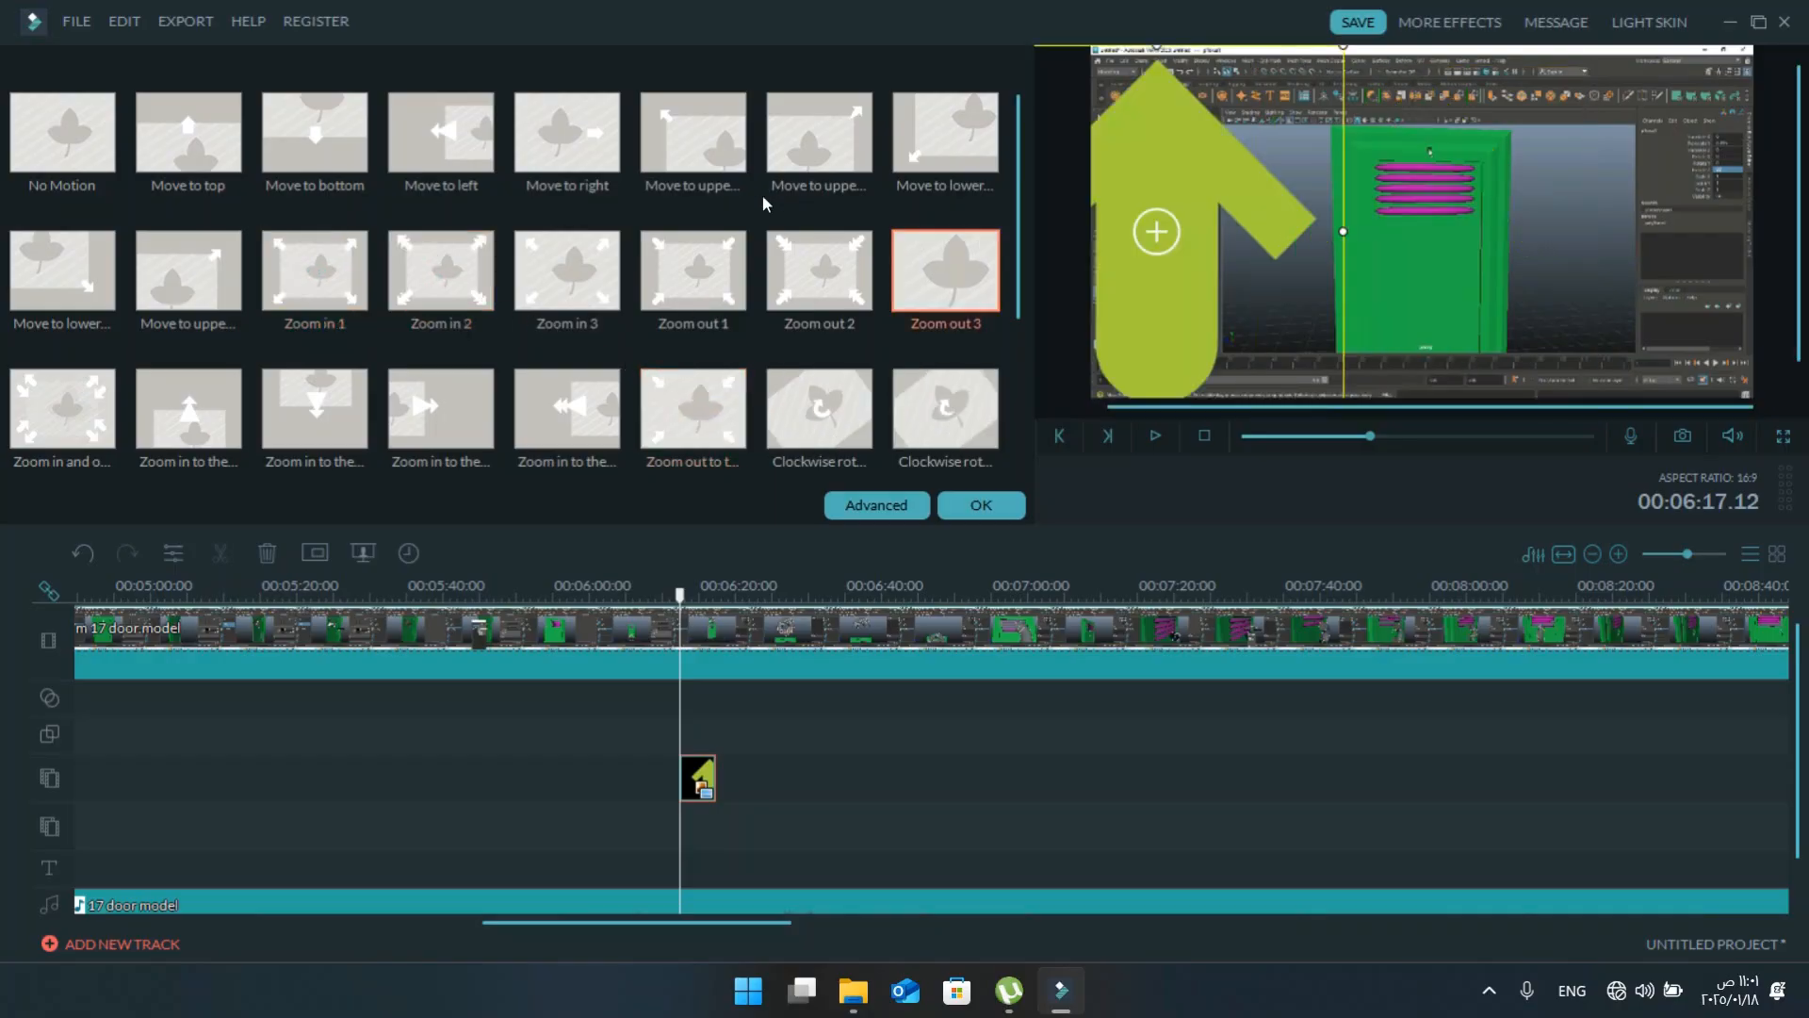
{"action": "left_click", "coordinate": [963, 501]}
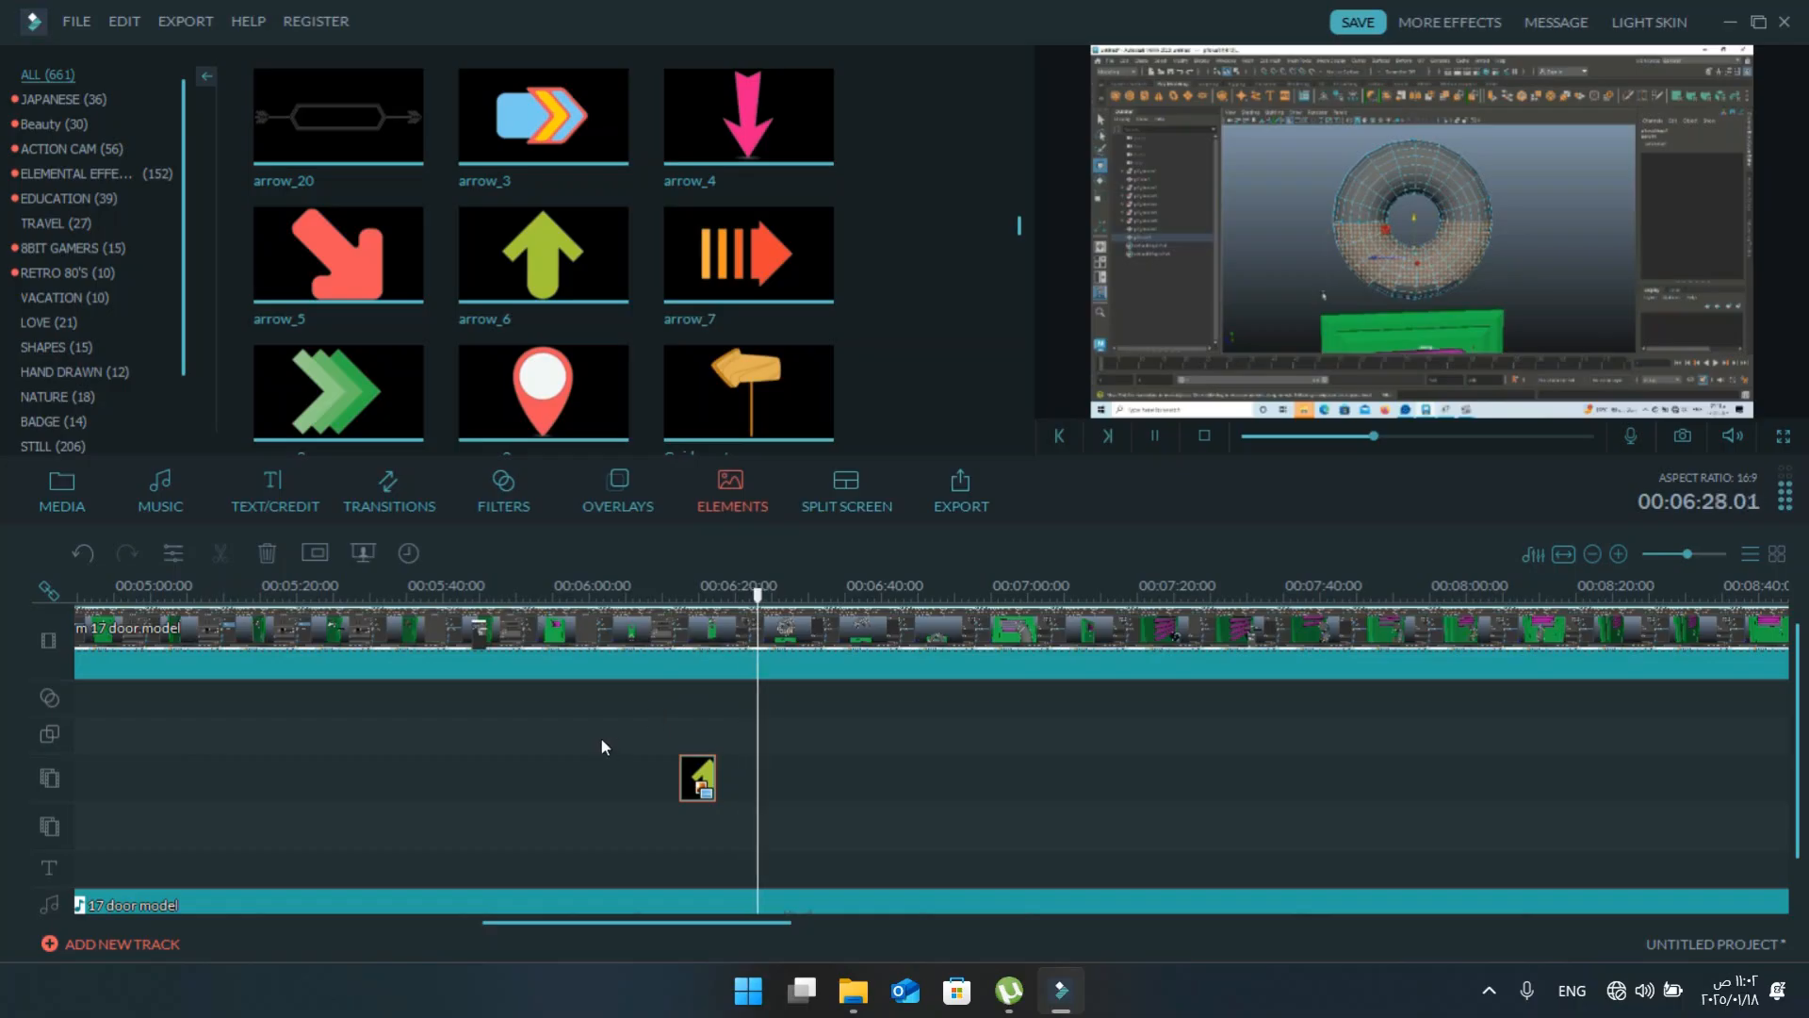
- Play the footage on to 00:06:38.13, add the t3 begin clip as an overlay there, and shrink it into the frame's lower-right corner
{"action": "scroll", "coordinate": [609, 738], "scroll_direction": "right", "scroll_amount": 3}
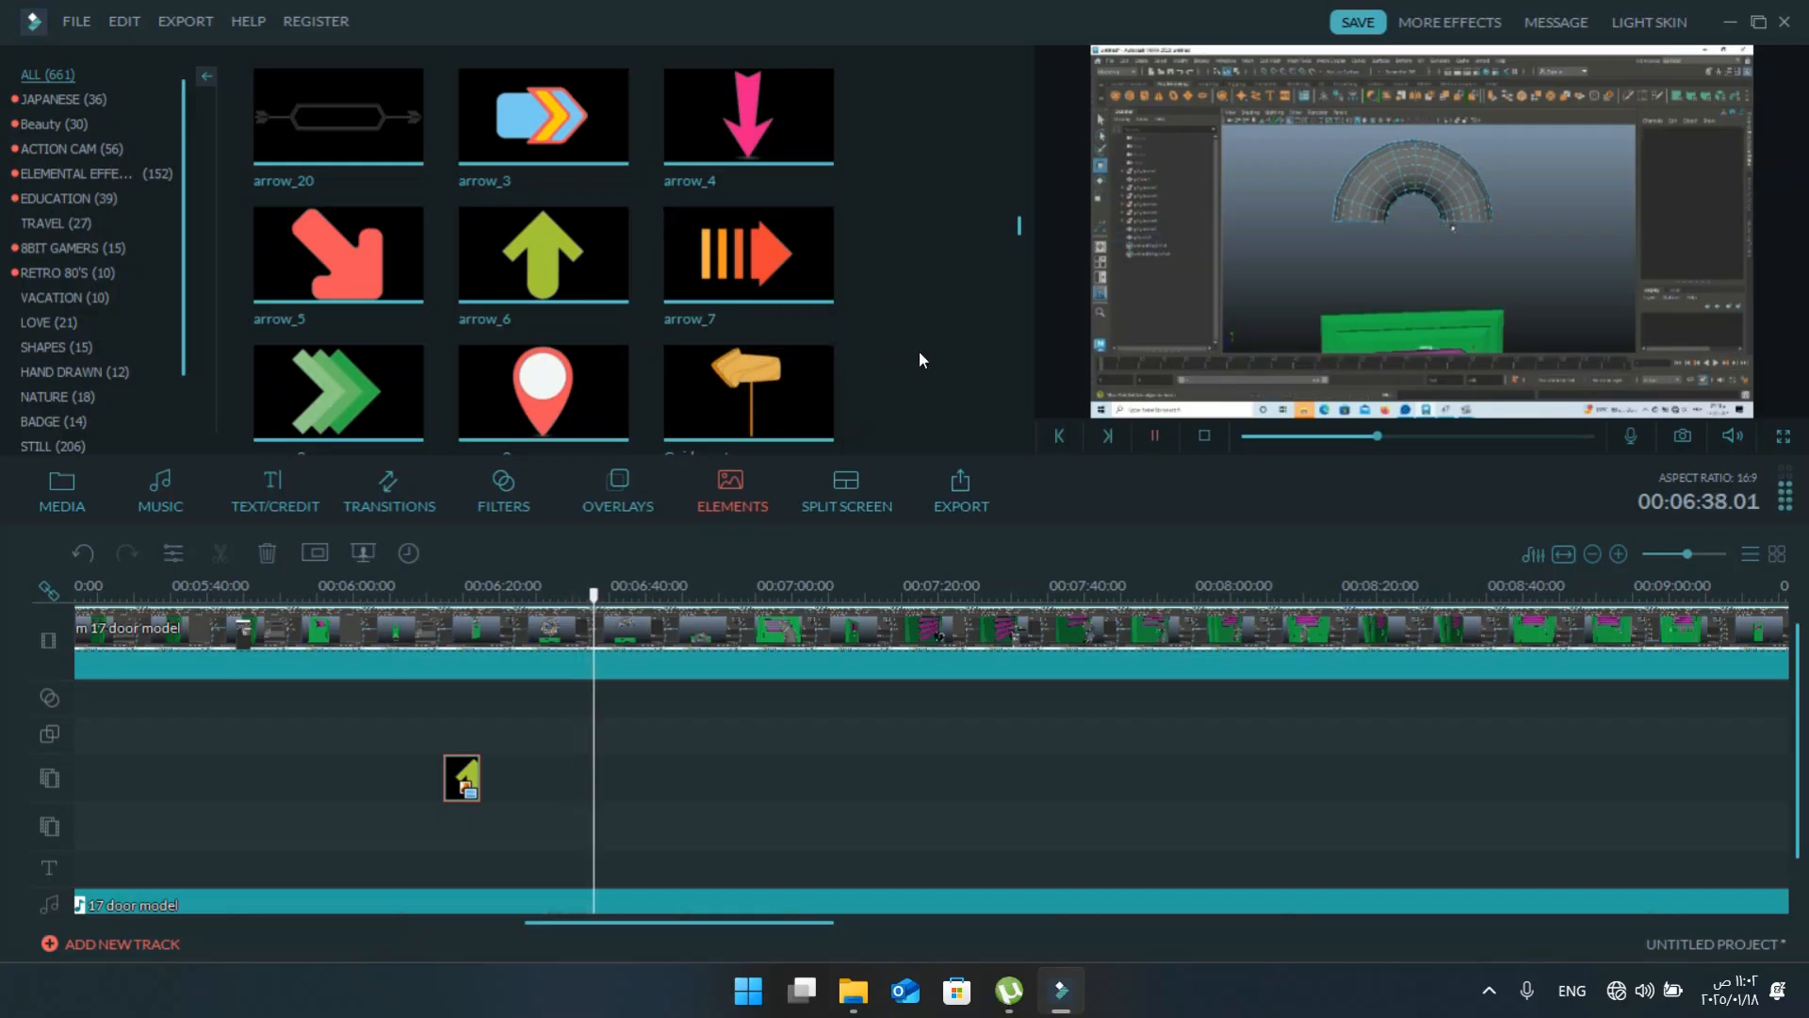
{"action": "key", "text": "space"}
{"action": "left_click", "coordinate": [63, 484]}
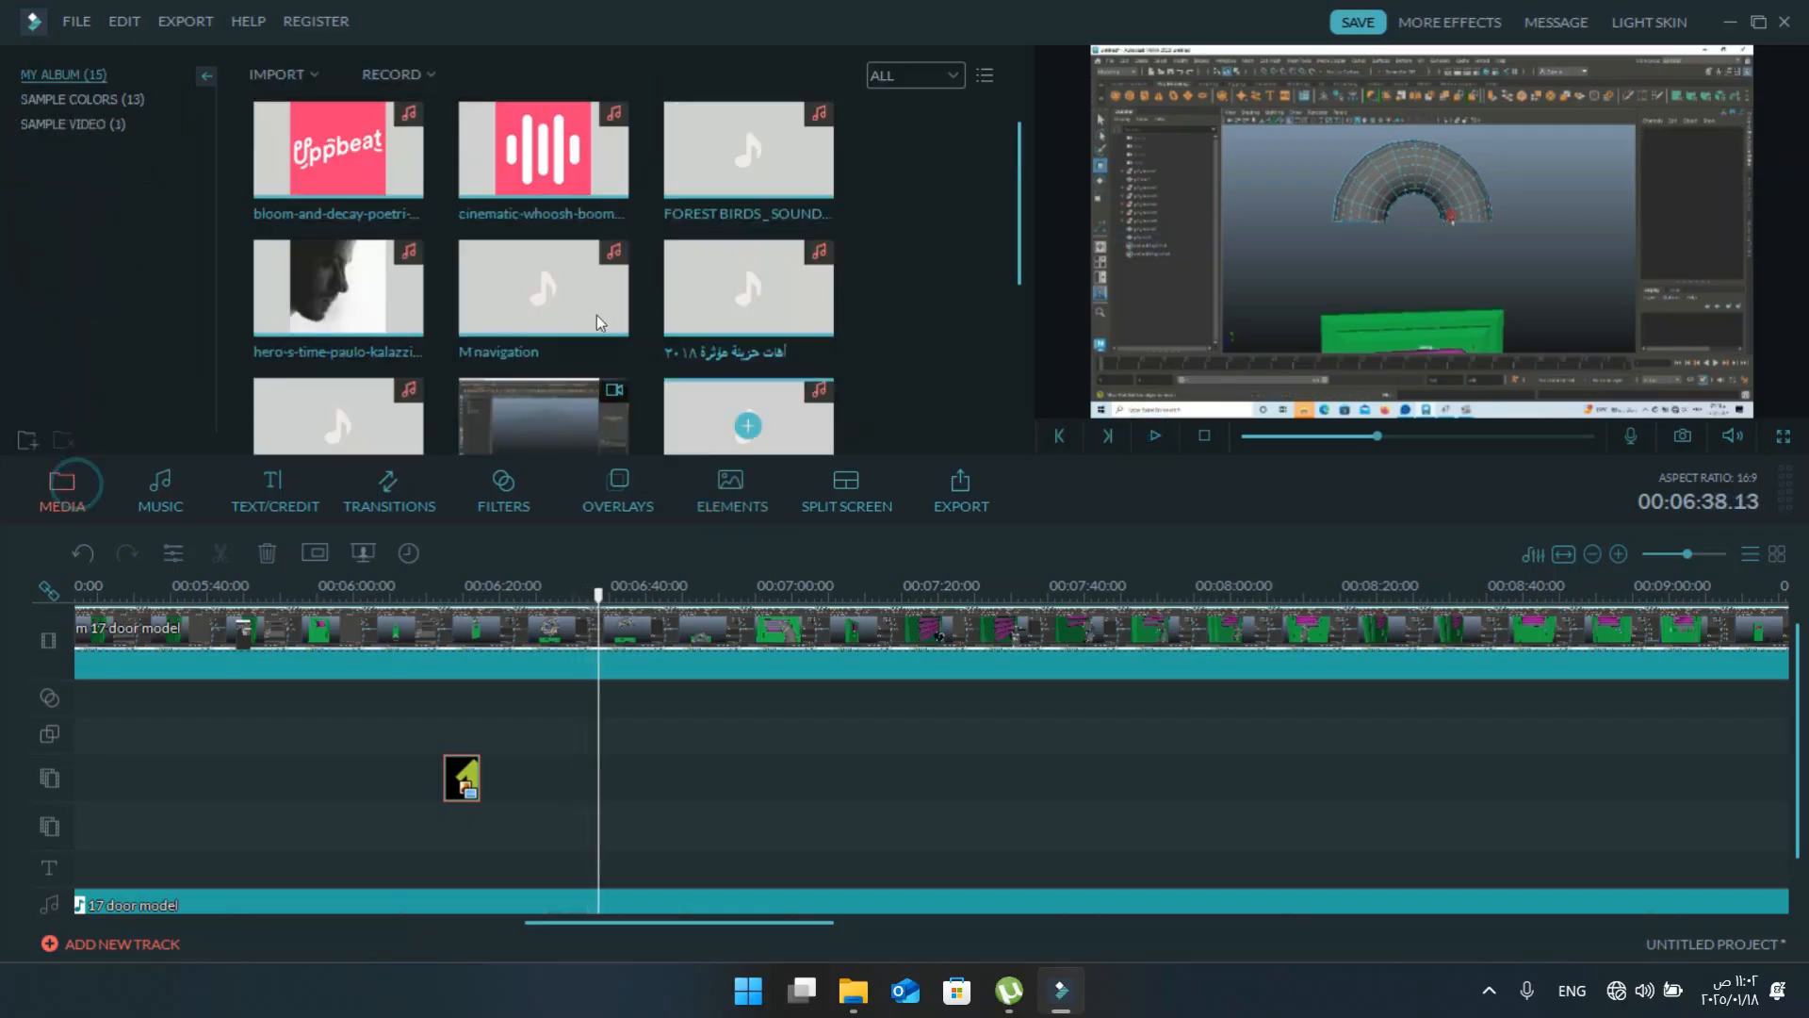
{"action": "scroll", "coordinate": [686, 252], "scroll_direction": "down", "scroll_amount": 3}
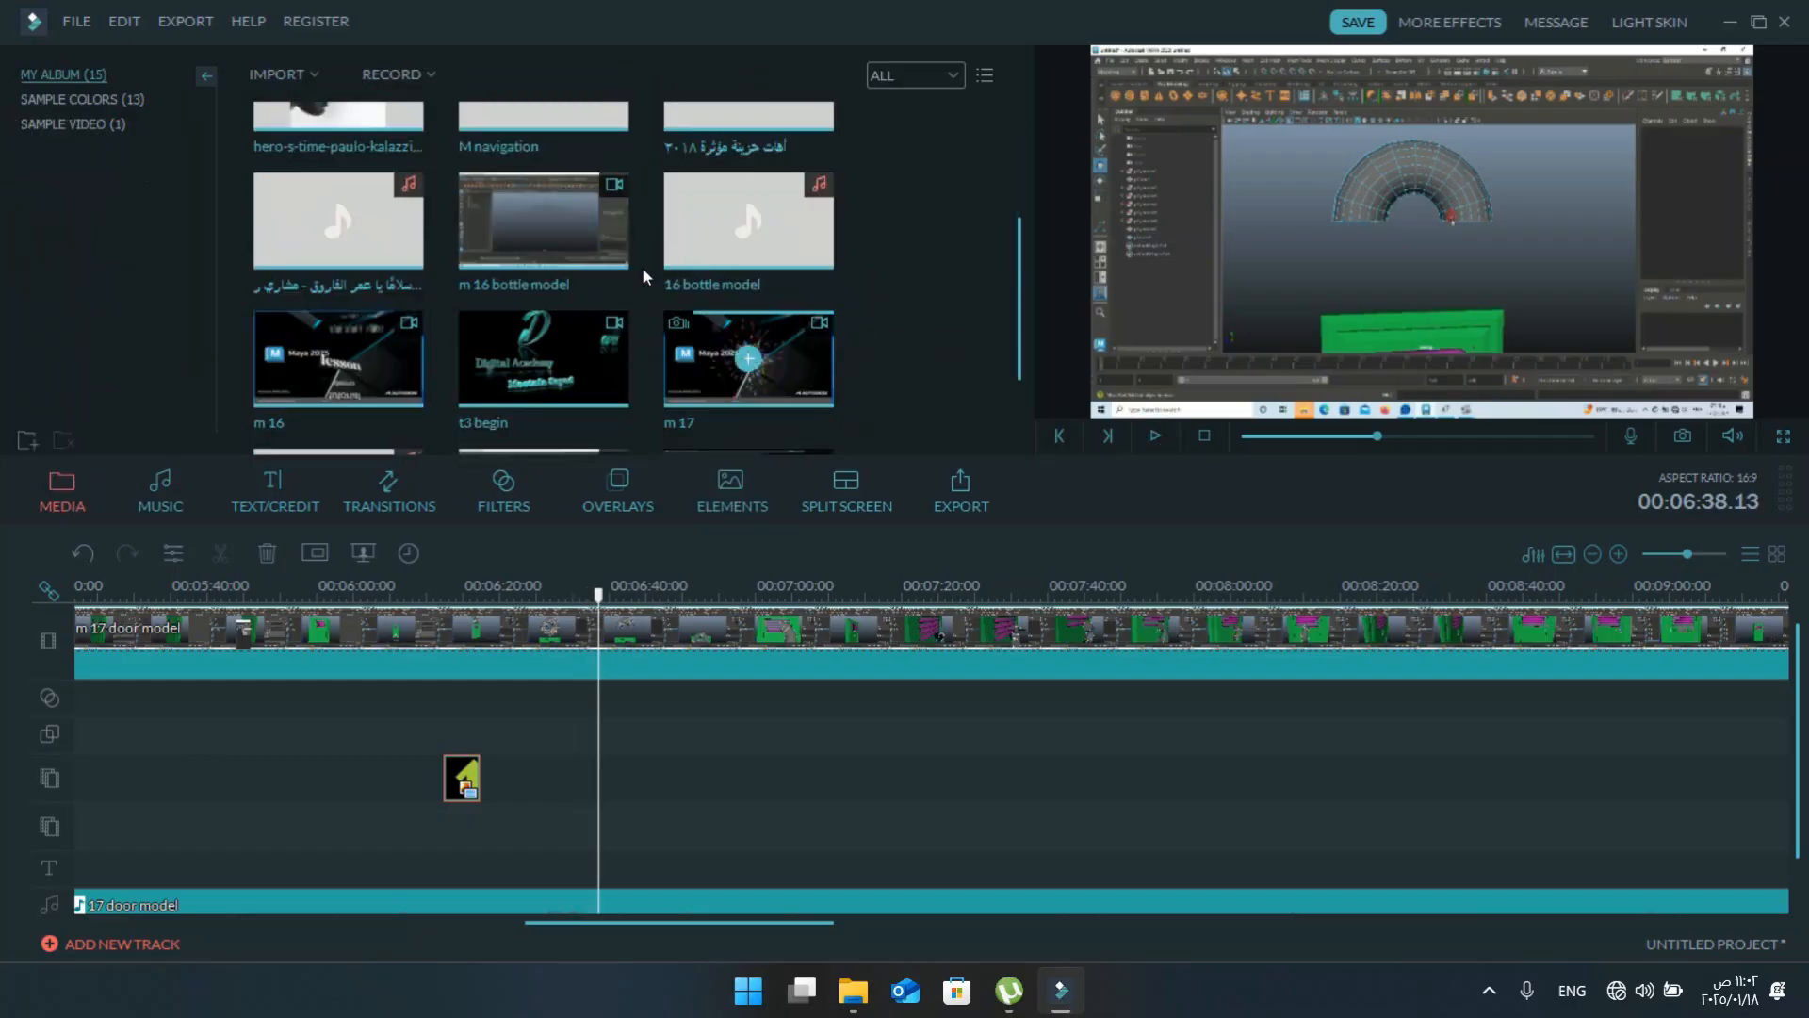
{"action": "left_click_drag", "start_coordinate": [565, 360], "coordinate": [481, 634]}
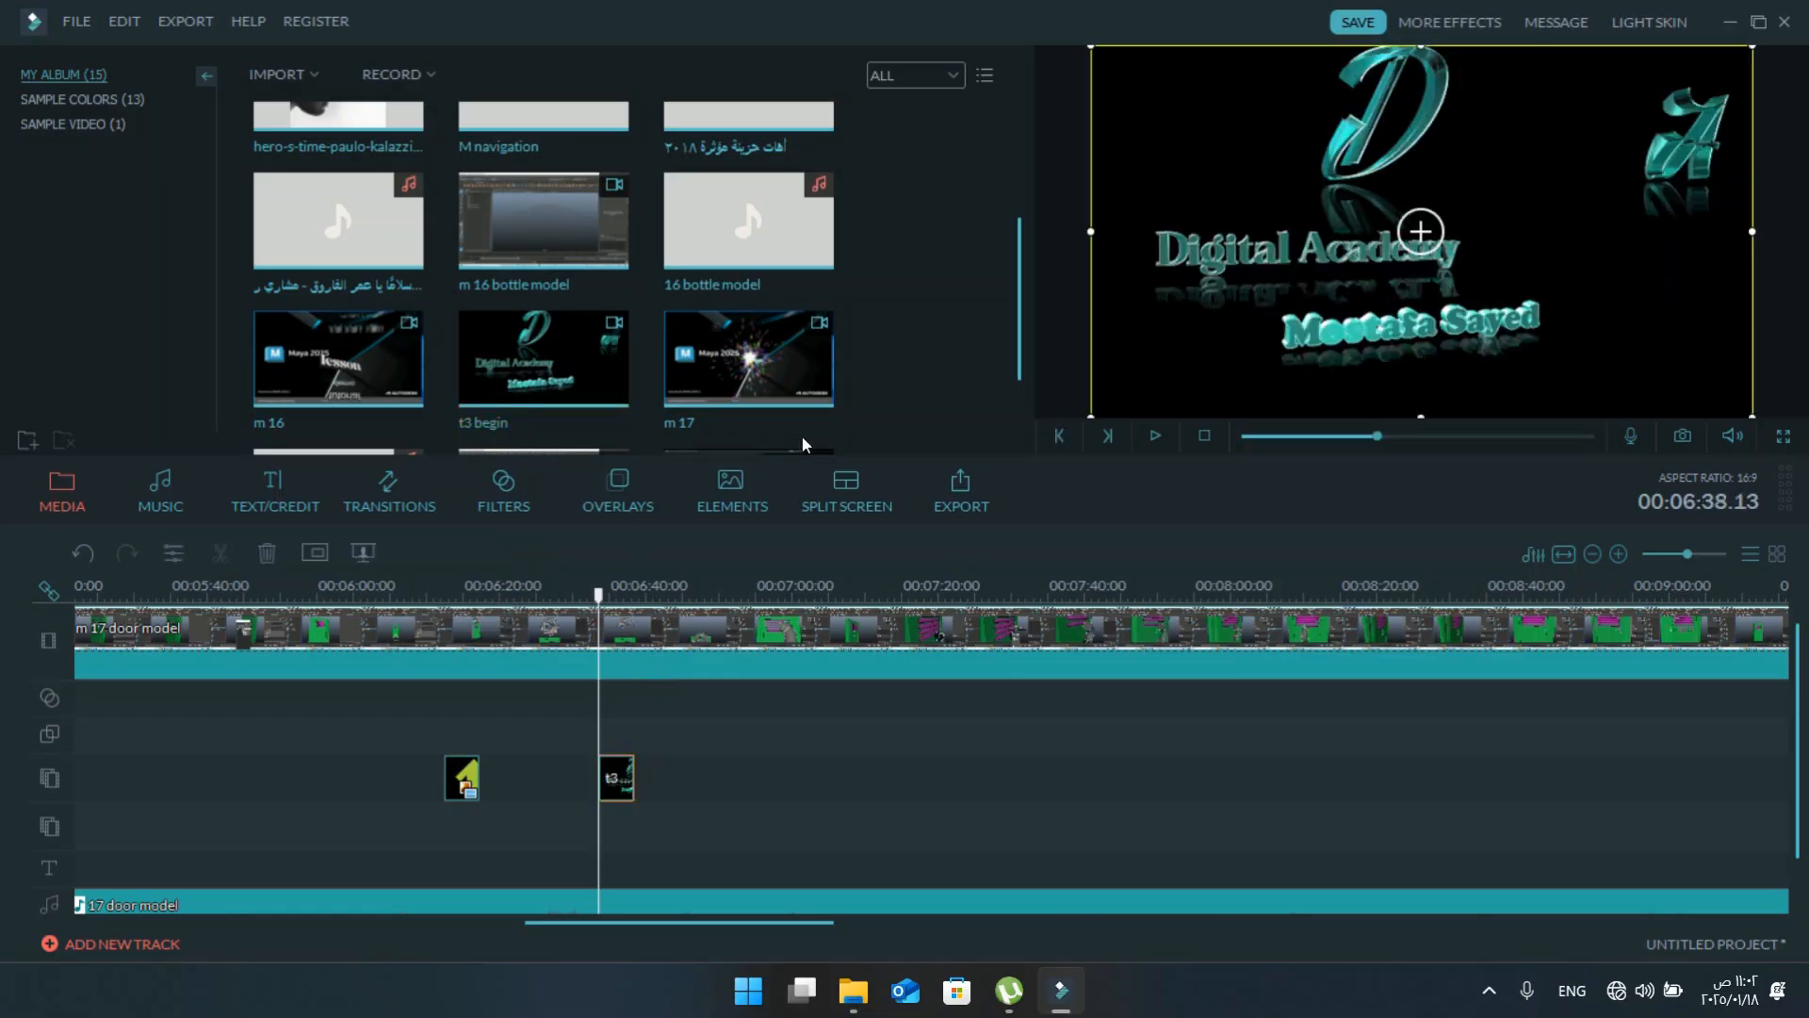
{"action": "left_click_drag", "start_coordinate": [873, 36], "coordinate": [1301, 286]}
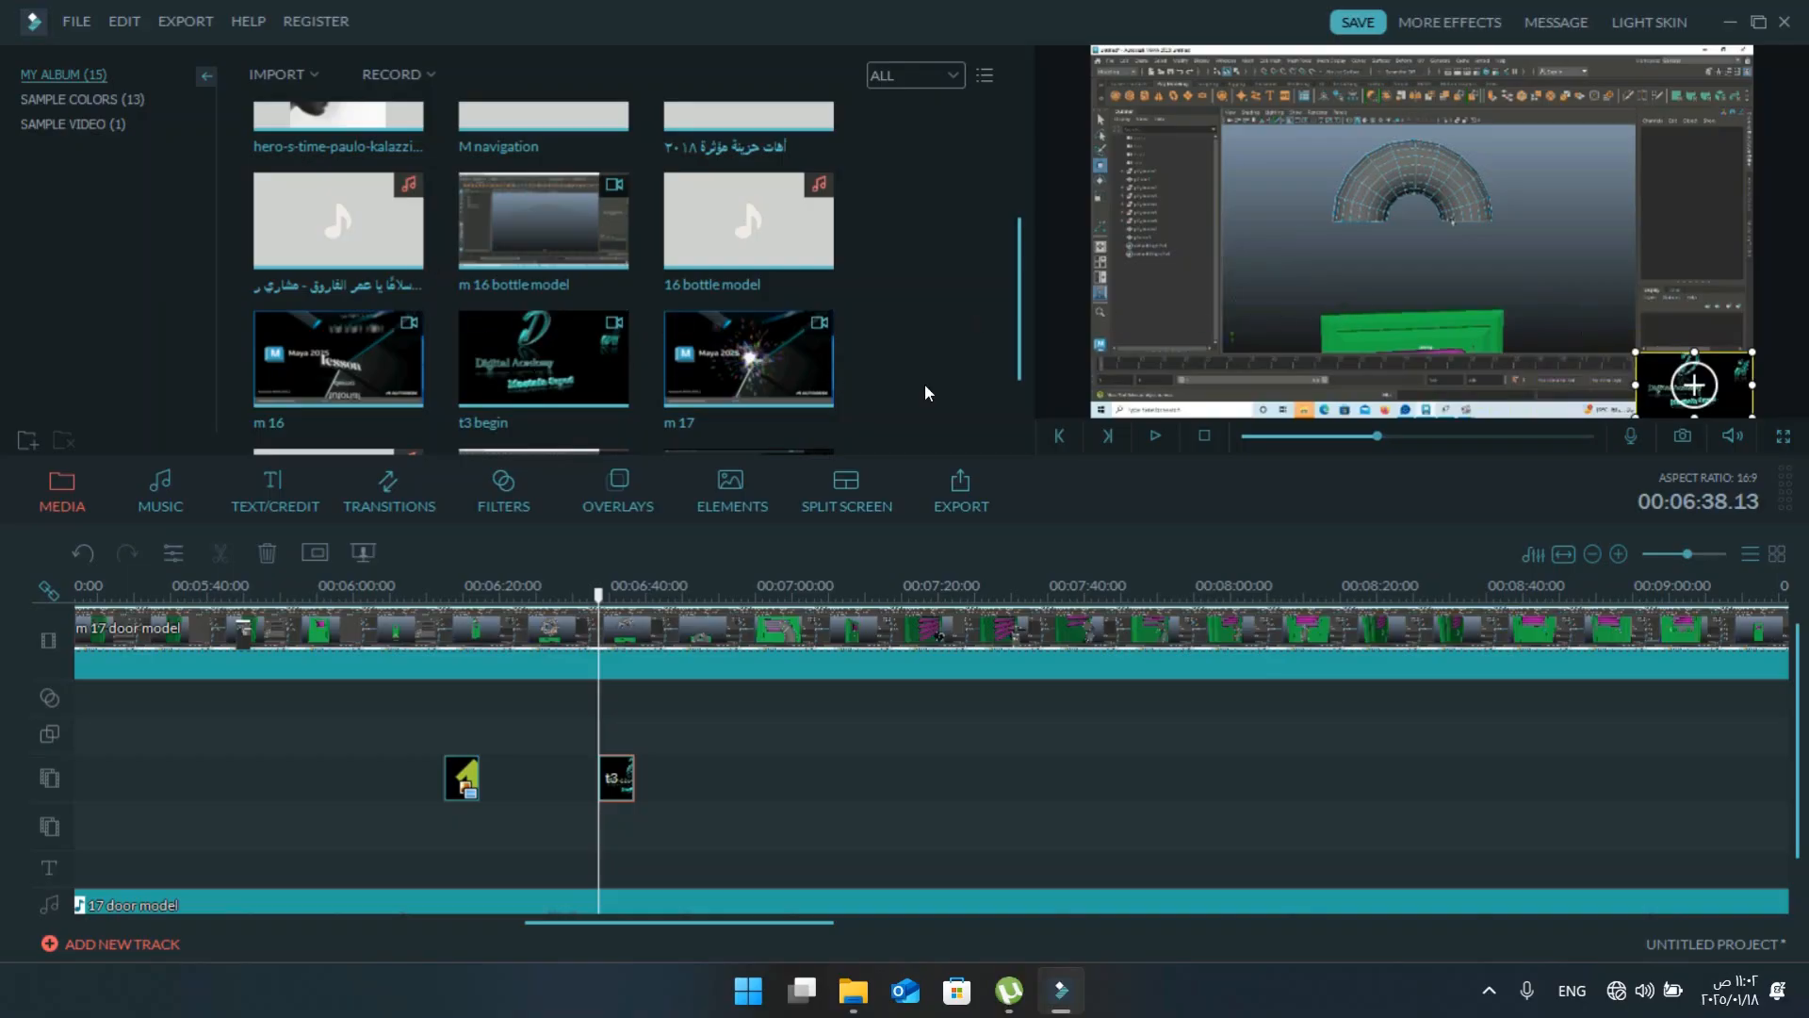
- Preview the Zoom in 3 motion on the t3 begin overlay, and apply the first Stretch in and... motion preset instead
{"action": "double_click", "coordinate": [500, 628]}
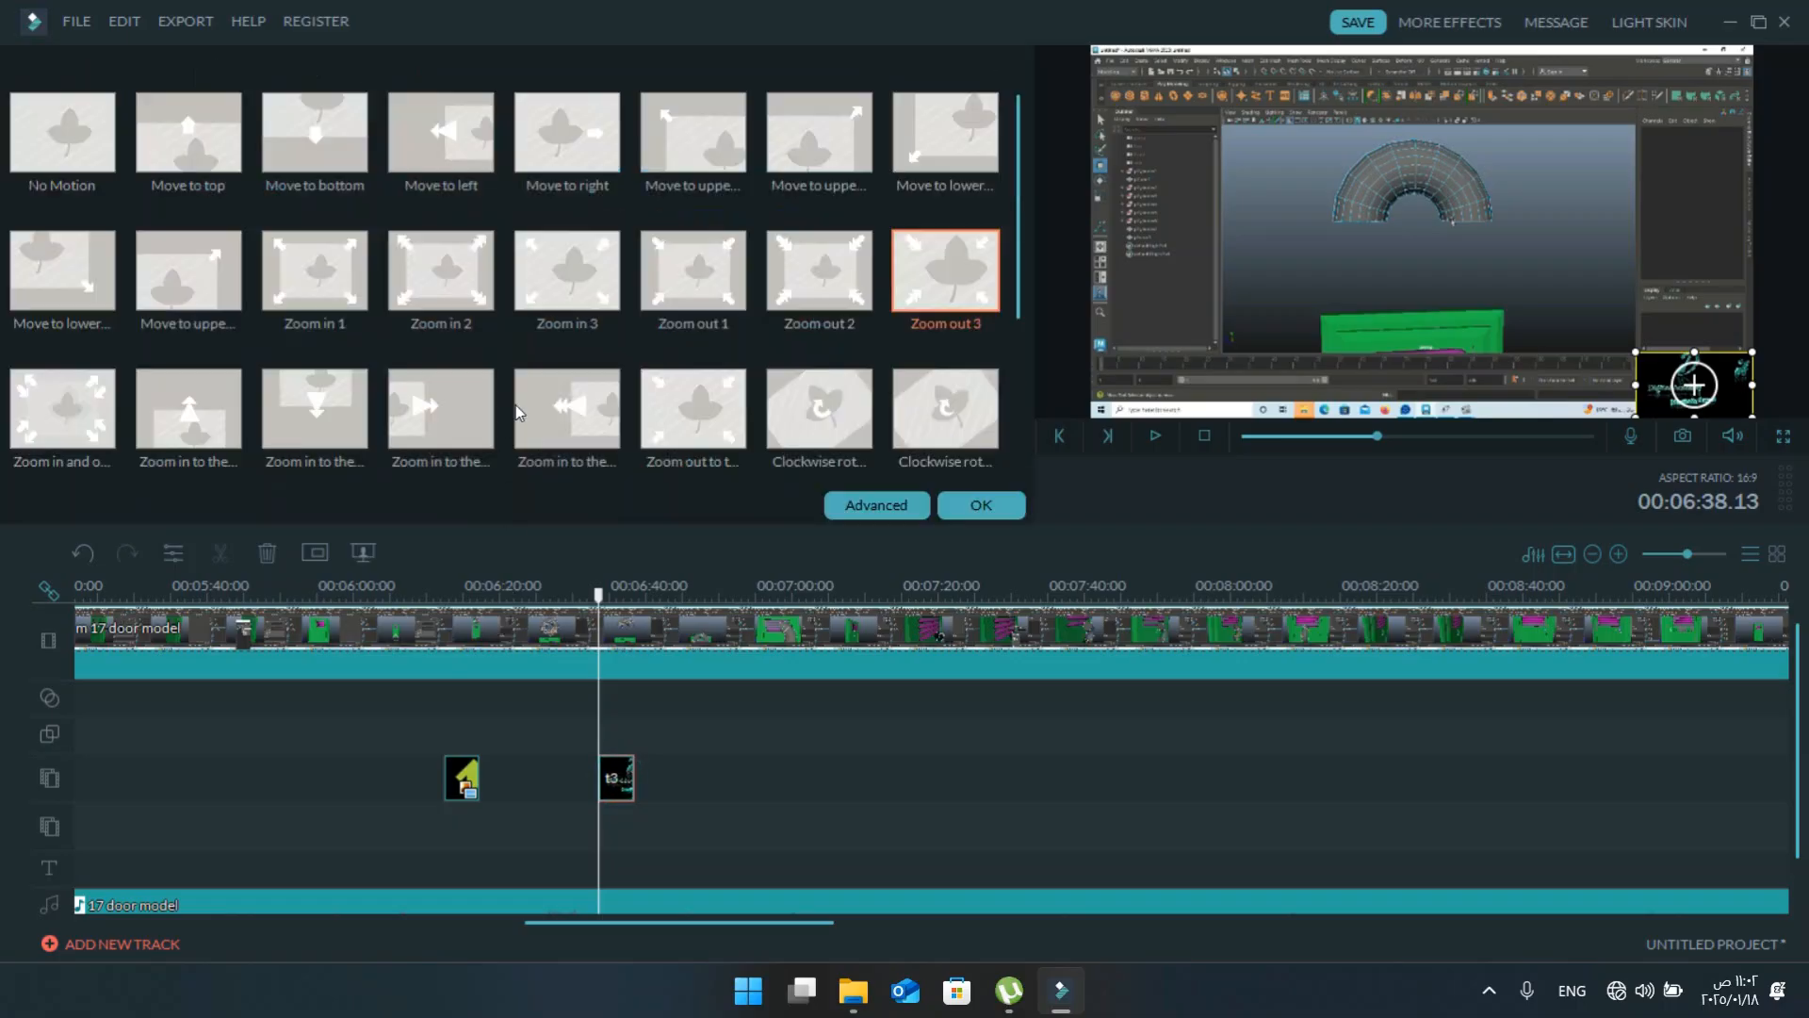
{"action": "left_click", "coordinate": [566, 273]}
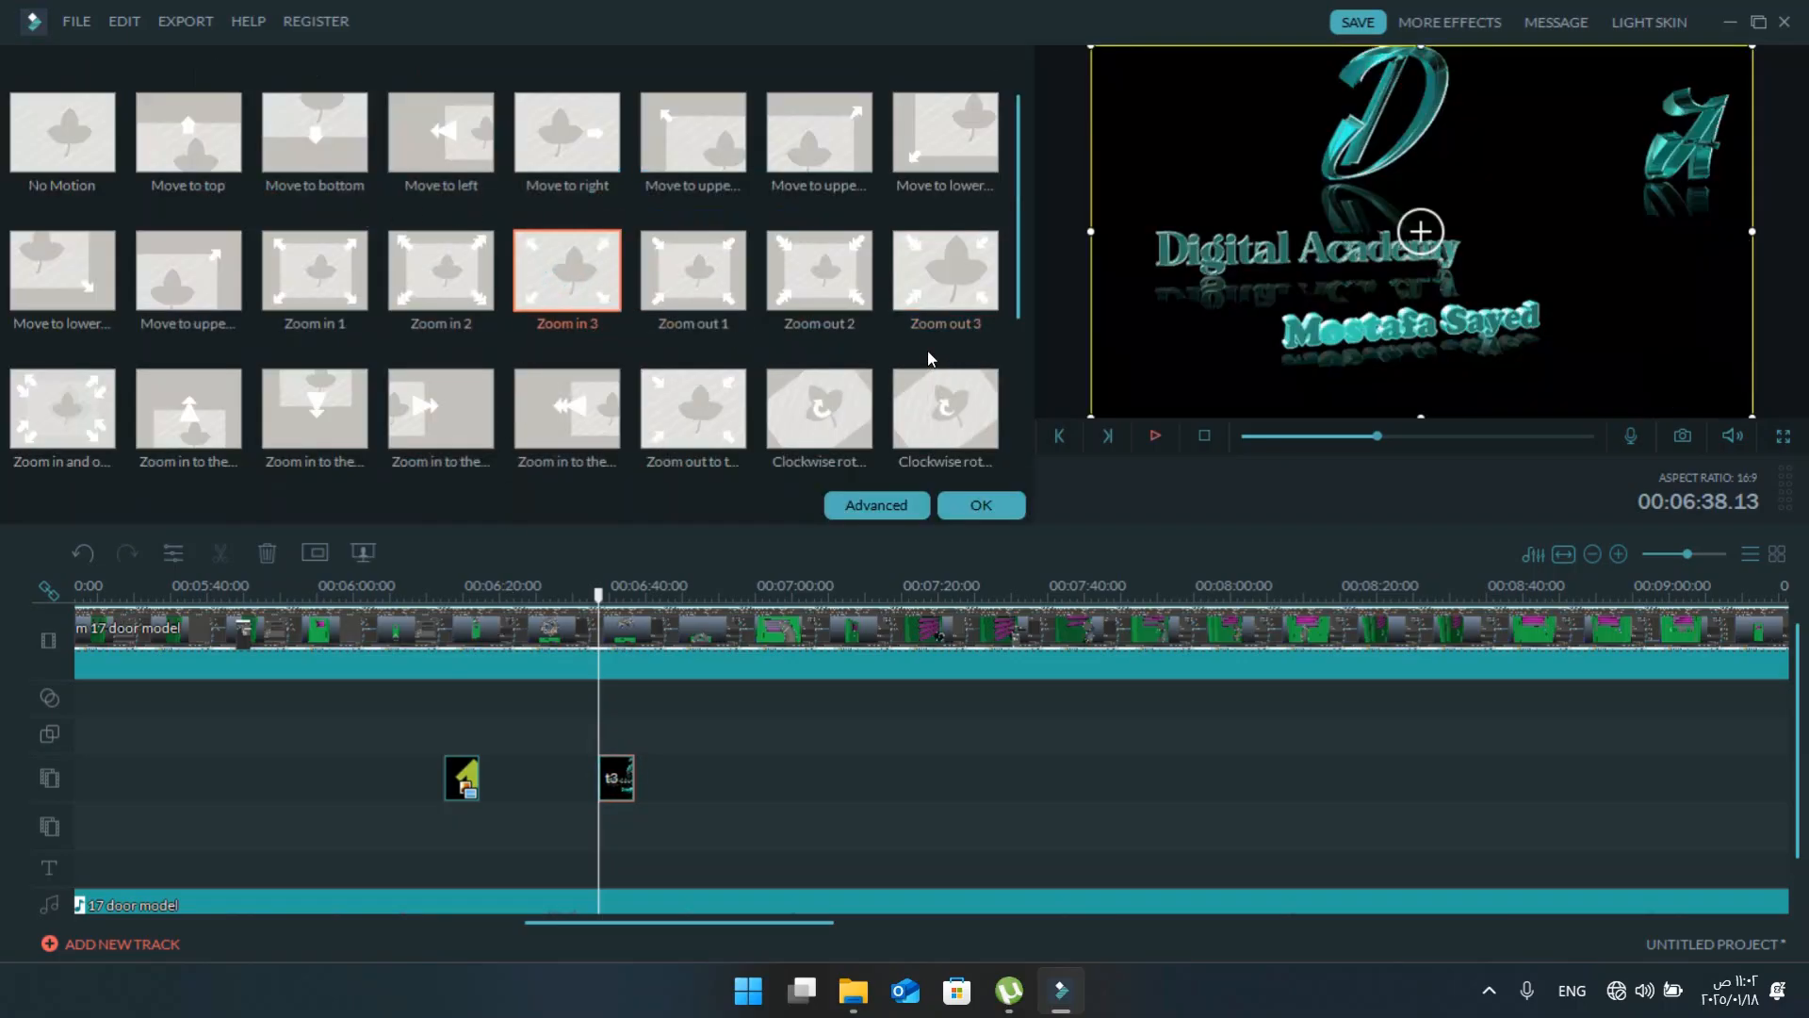
{"action": "key", "text": "space"}
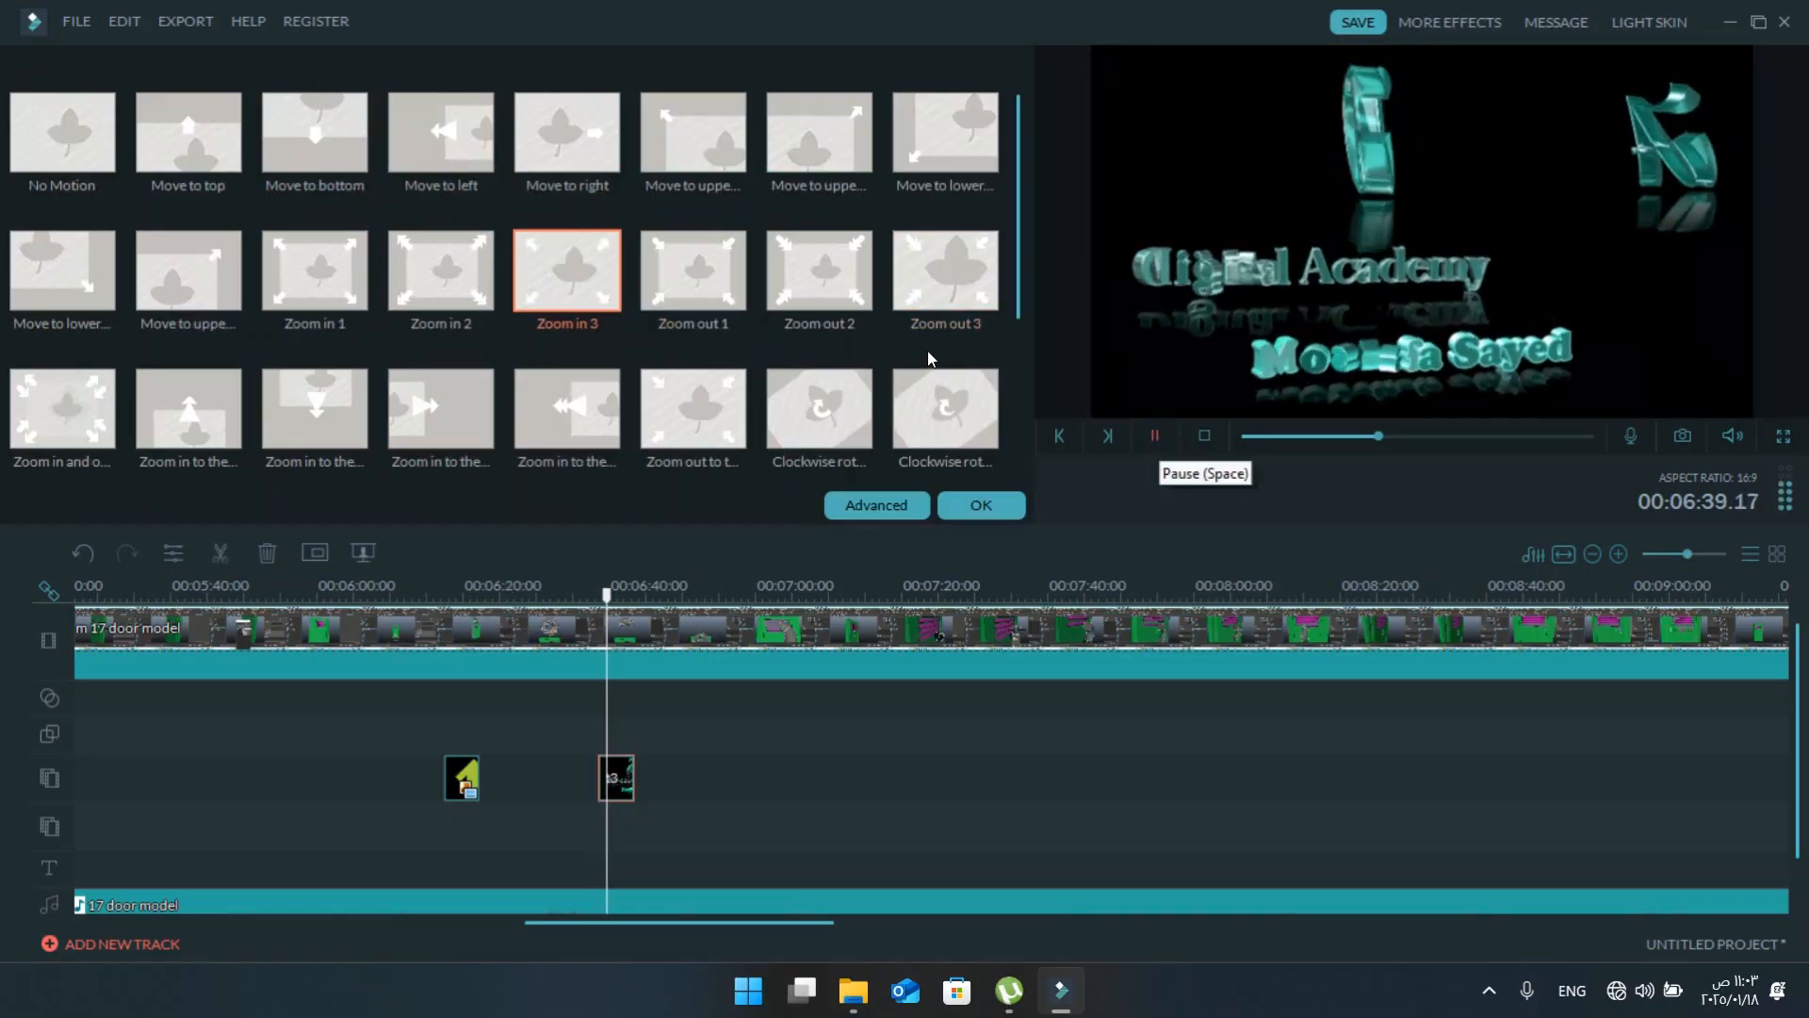
{"action": "key", "text": "space"}
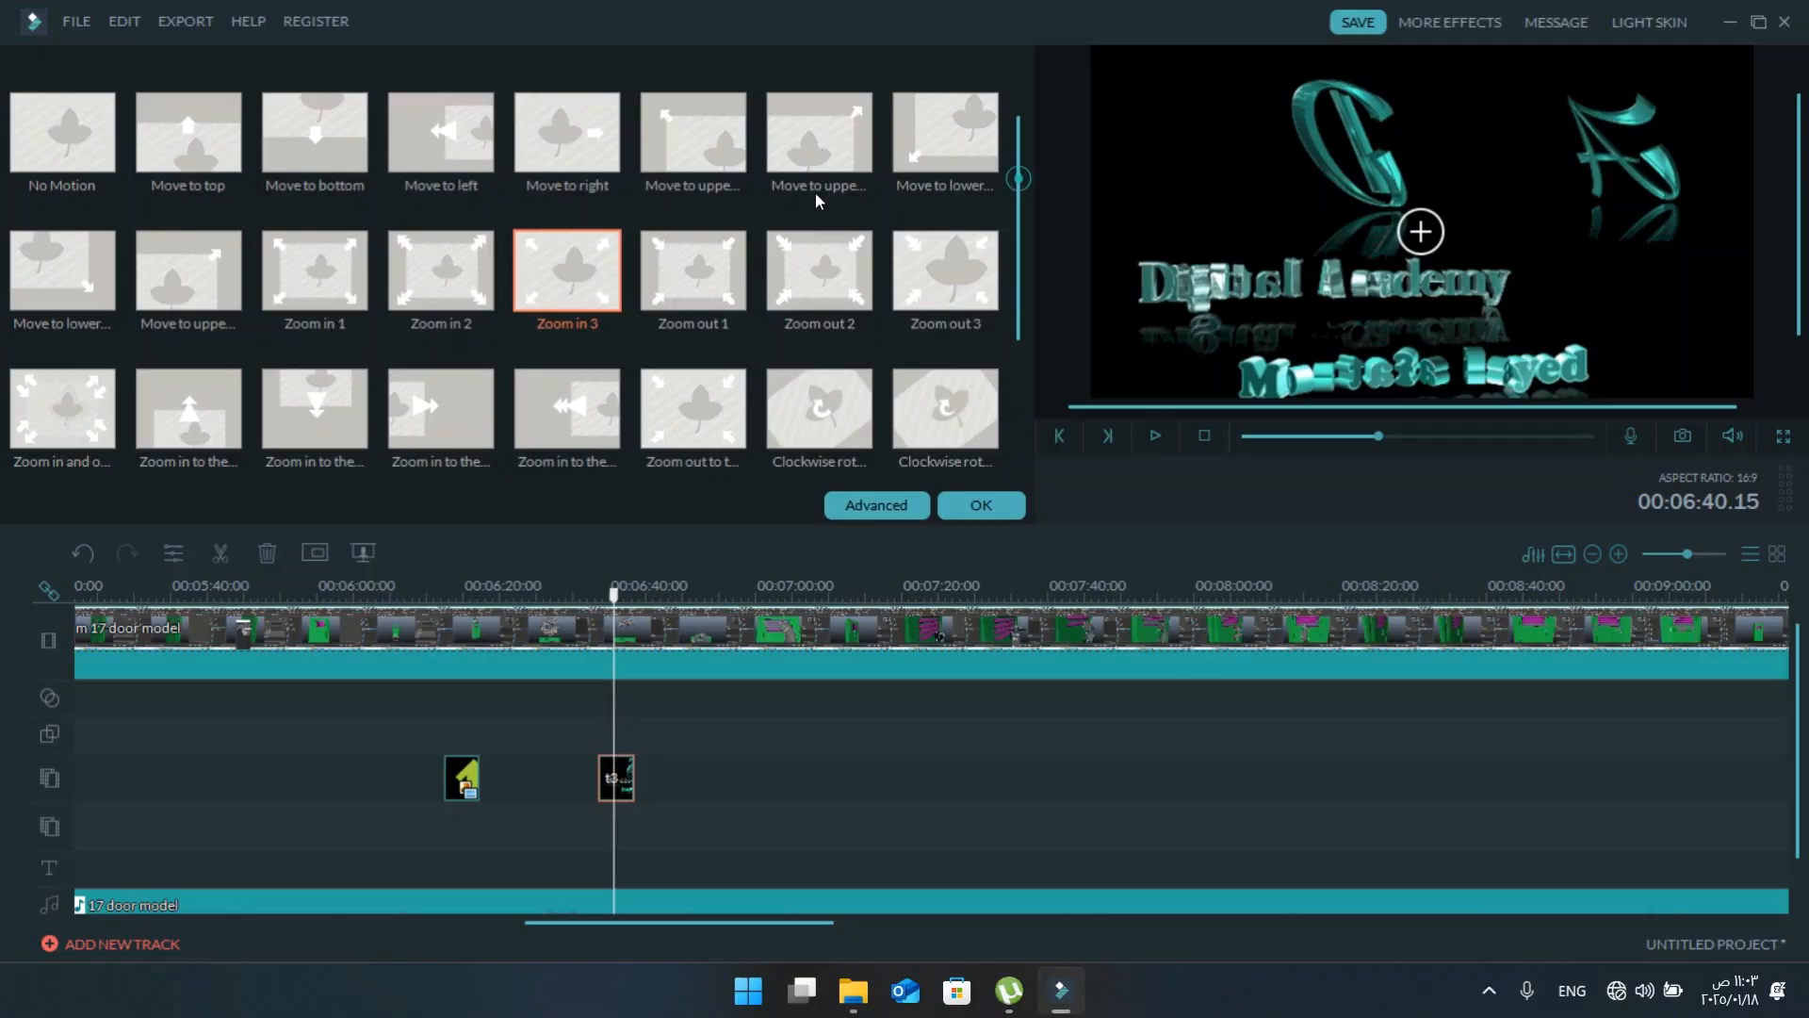
{"action": "scroll", "coordinate": [816, 192], "scroll_direction": "down", "scroll_amount": 3}
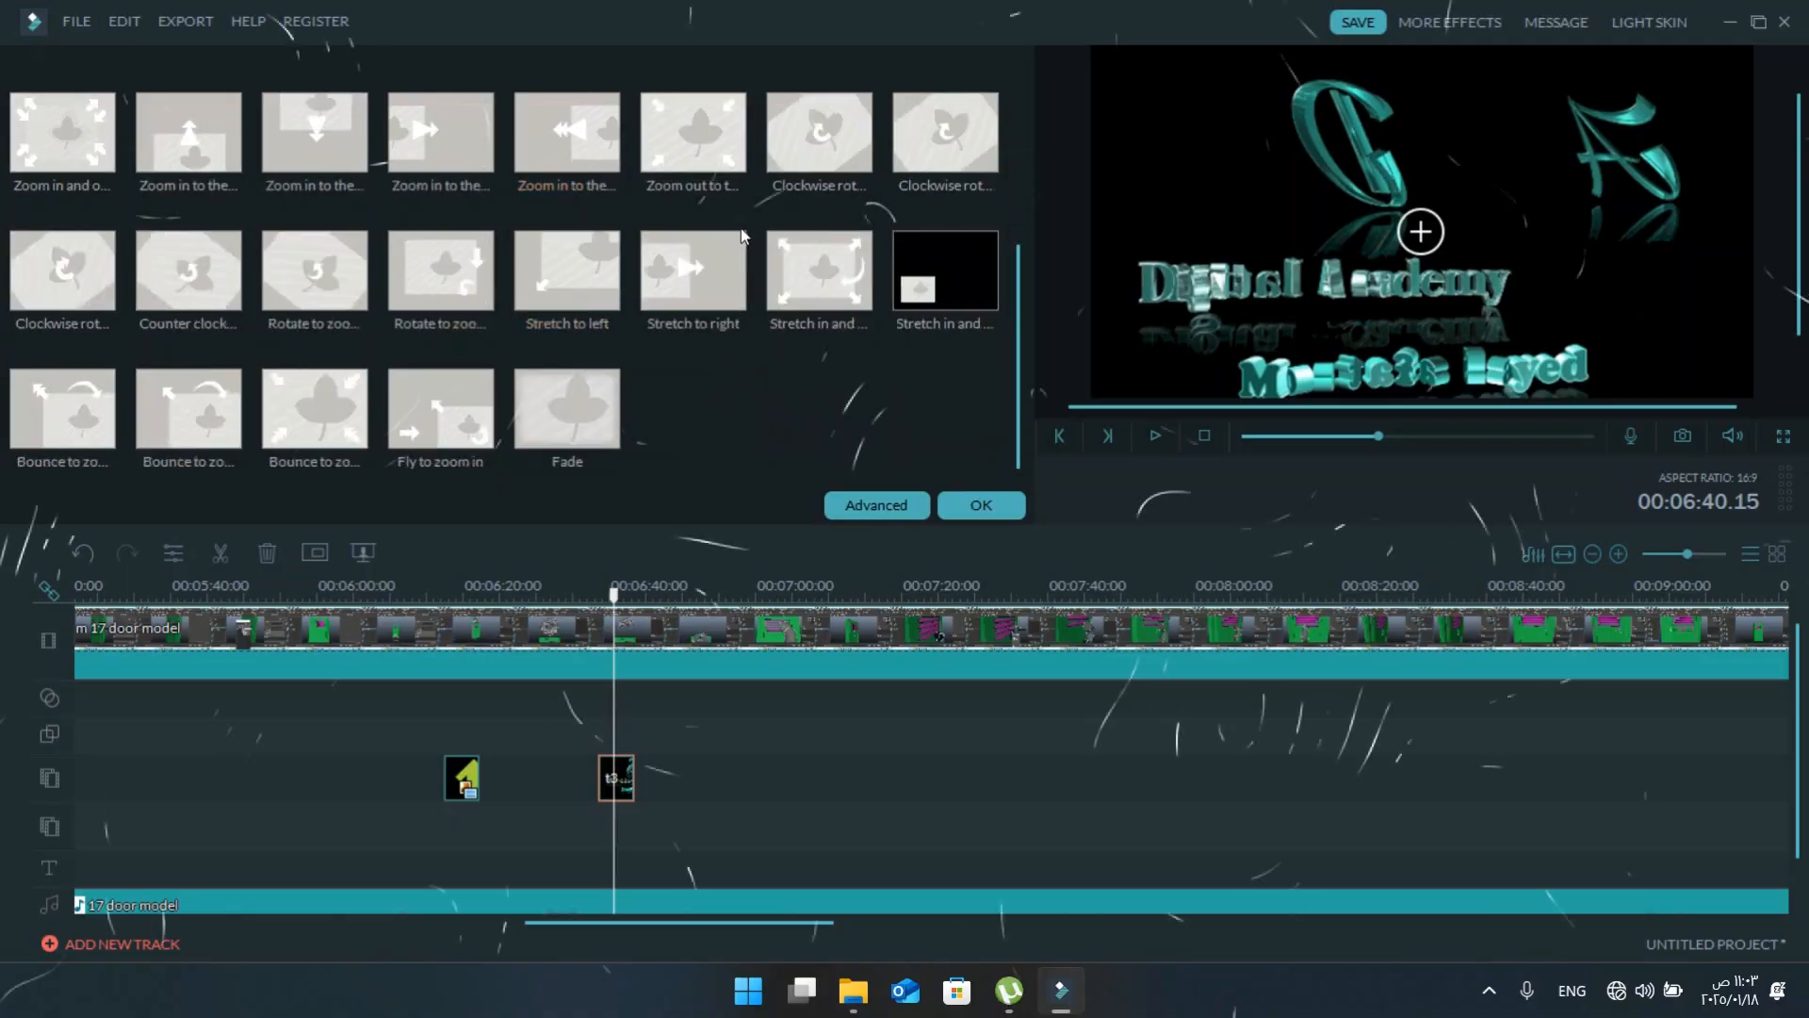
{"action": "left_click", "coordinate": [818, 271]}
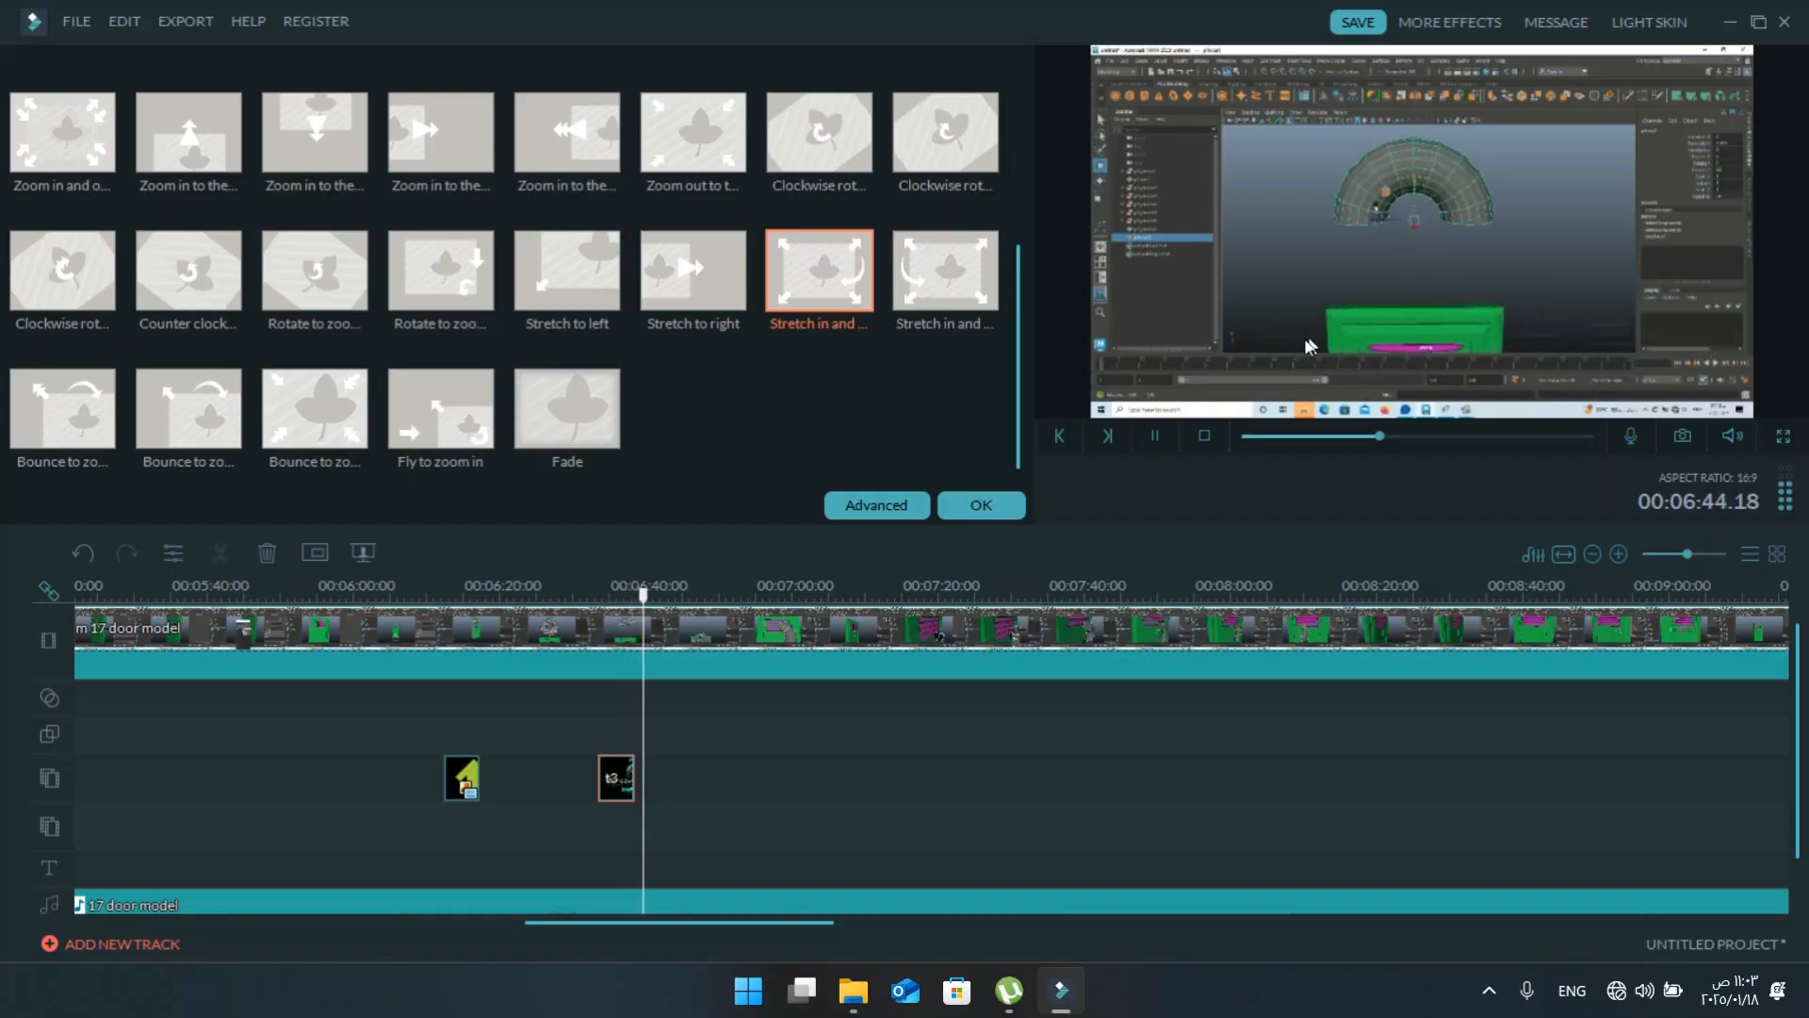
{"action": "left_click", "coordinate": [980, 501]}
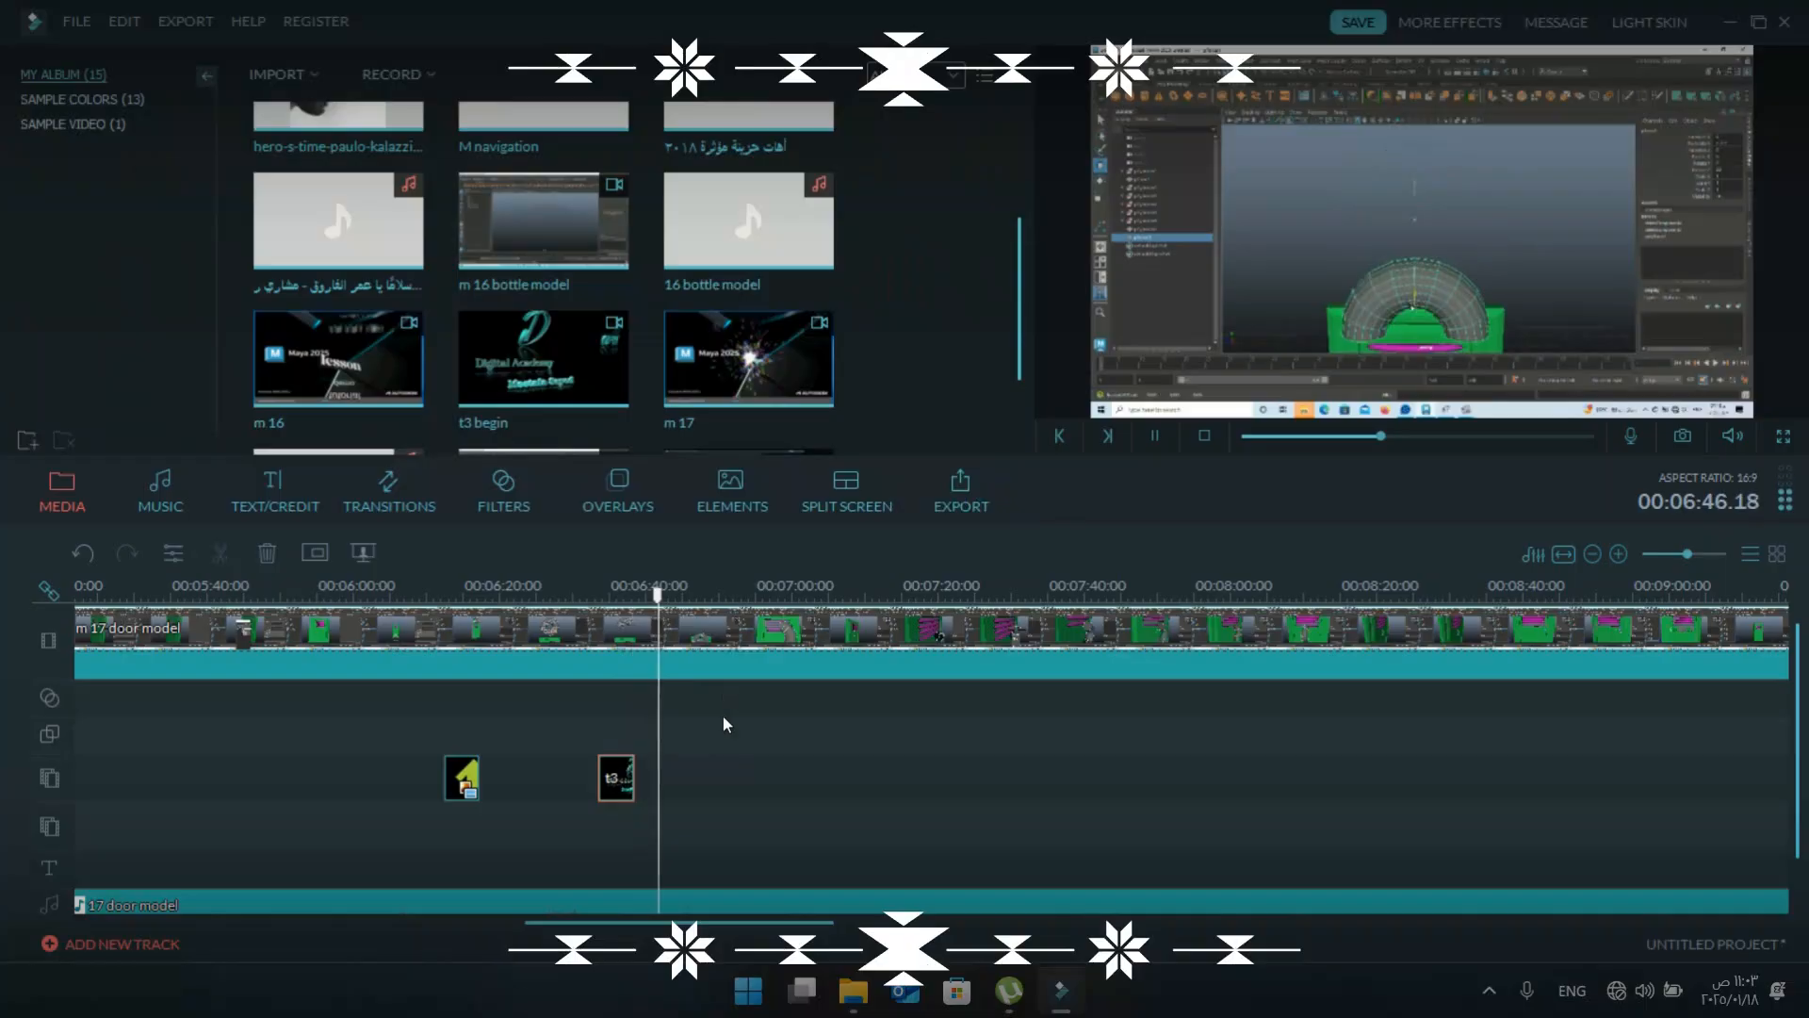
- Skip through the footage to around 00:08:39 and look through the elements library
{"action": "scroll", "coordinate": [654, 743], "scroll_direction": "down", "scroll_amount": 7}
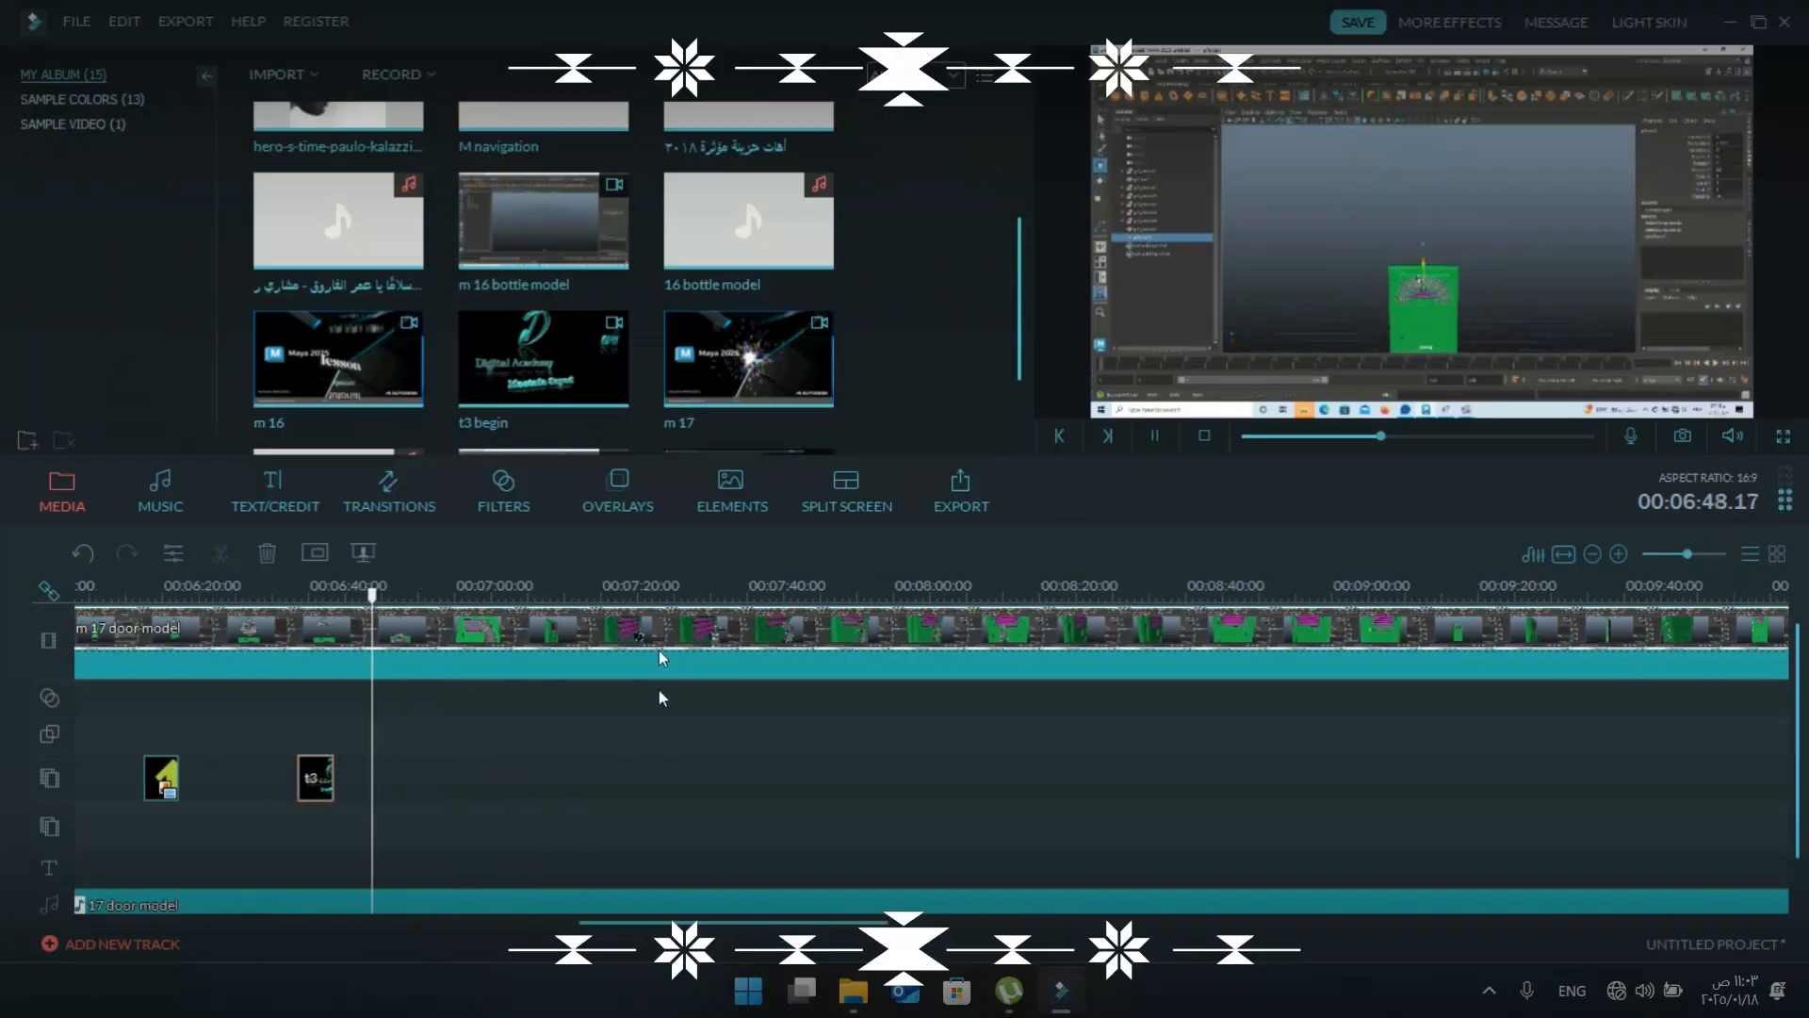
{"action": "left_click", "coordinate": [837, 587]}
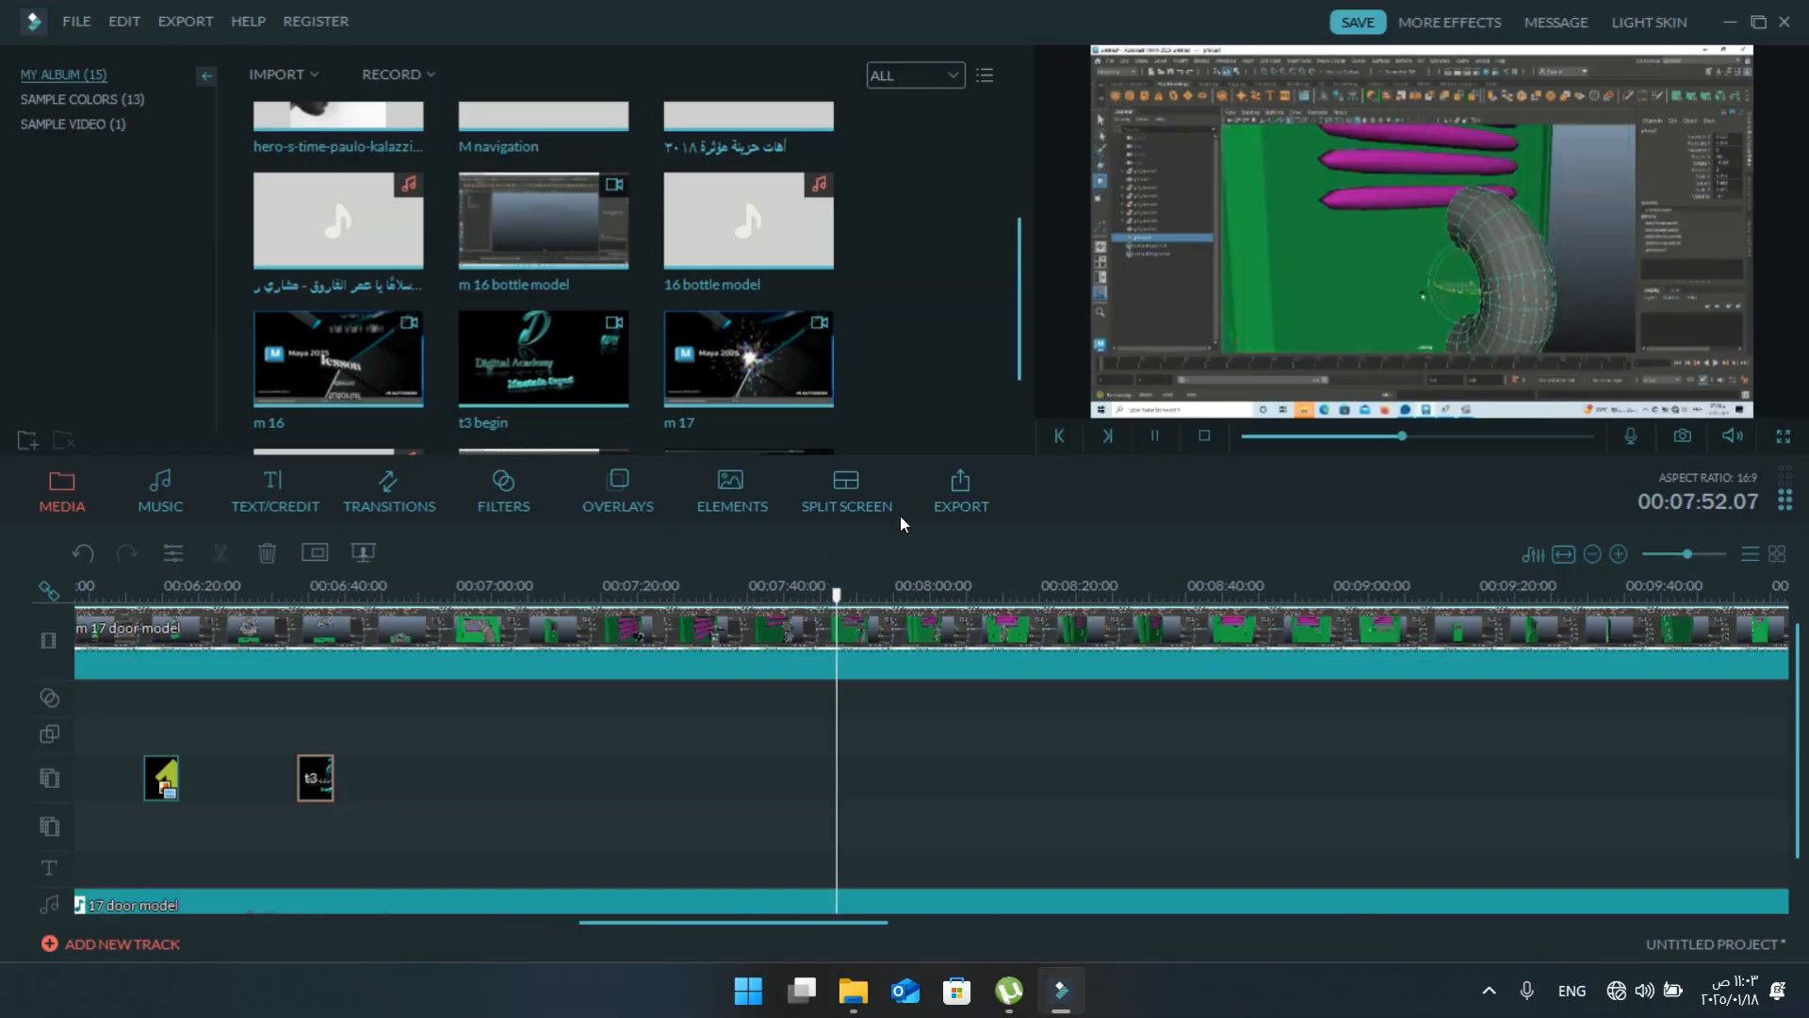
{"action": "left_click", "coordinate": [1161, 582]}
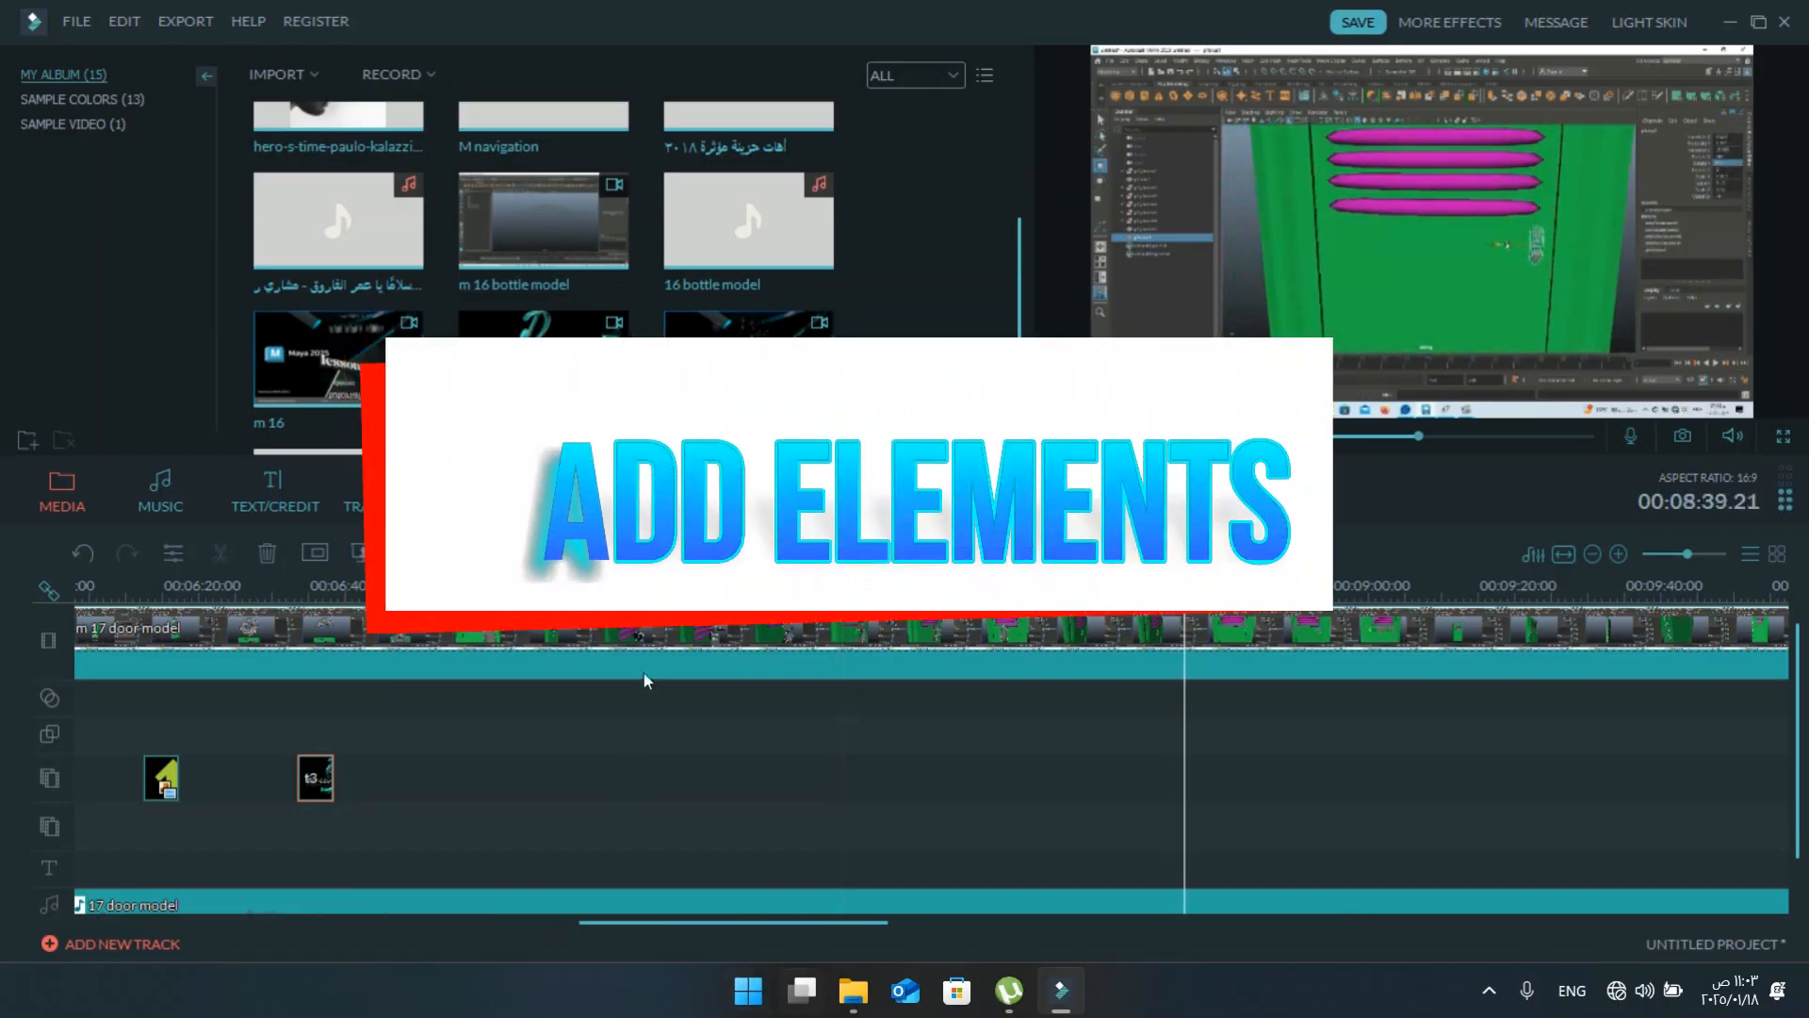
{"action": "left_click", "coordinate": [705, 492]}
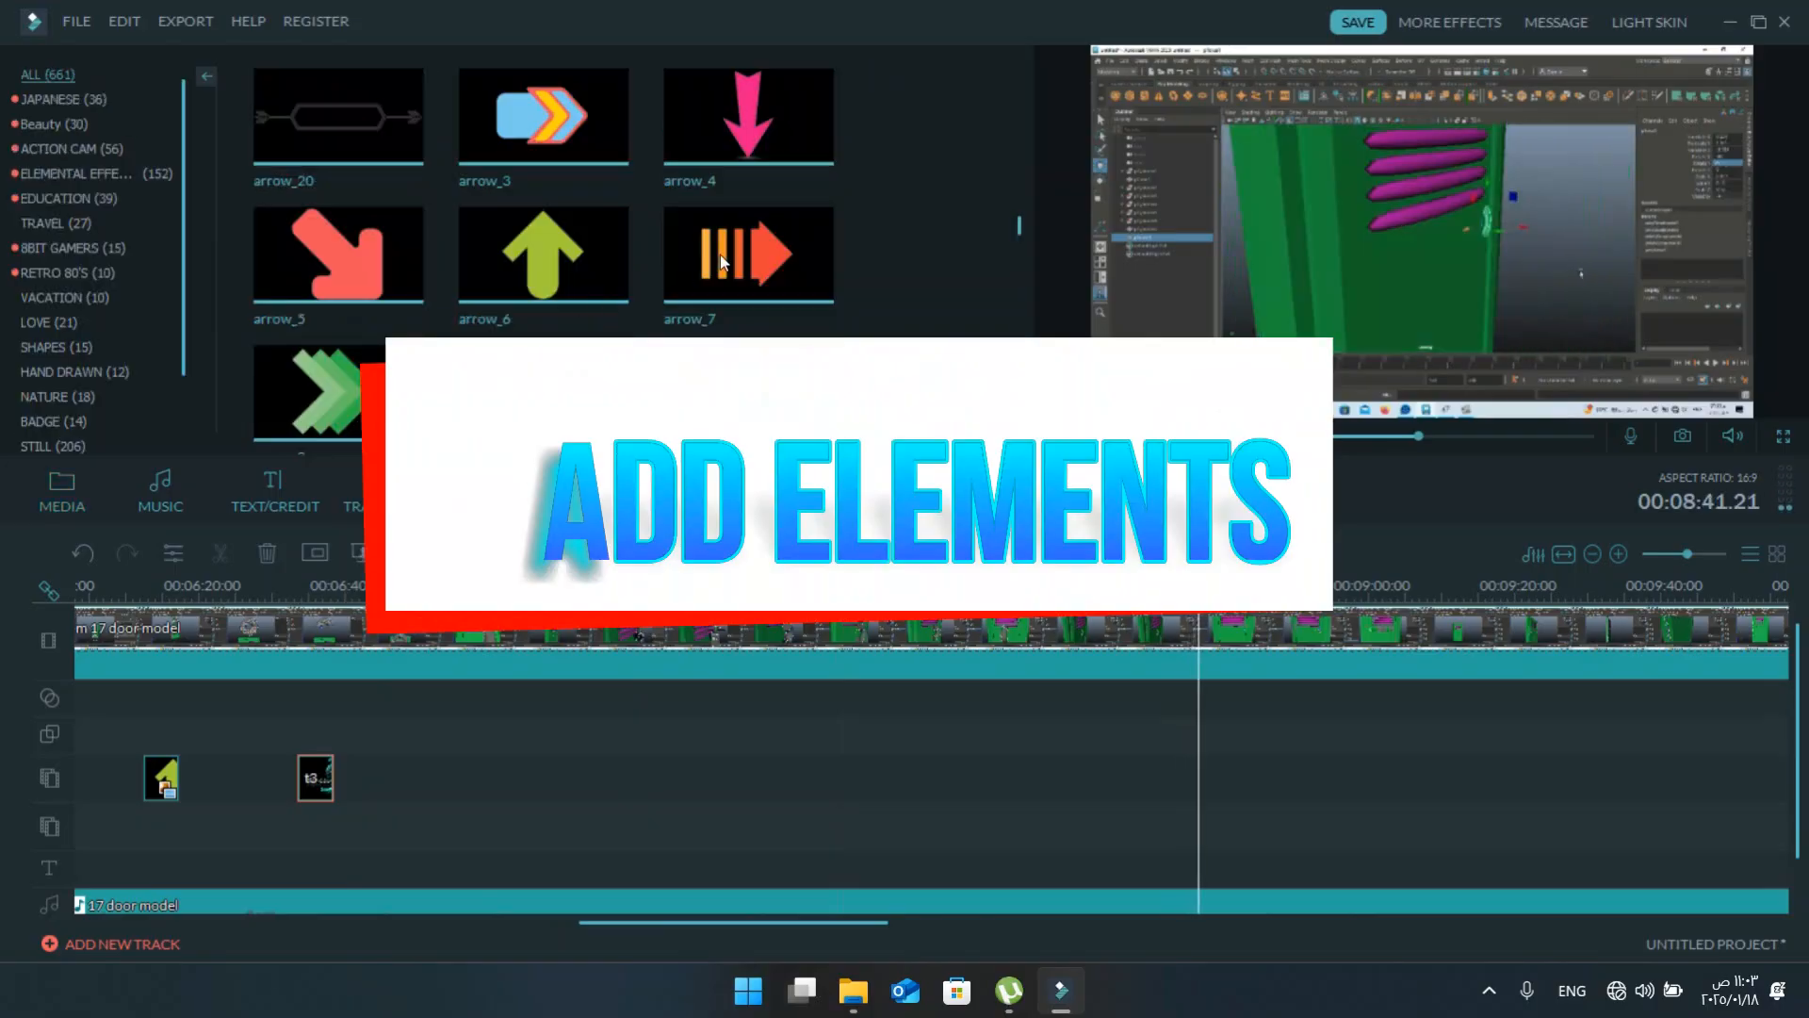
{"action": "scroll", "coordinate": [719, 254], "scroll_direction": "down", "scroll_amount": 10}
{"action": "scroll", "coordinate": [527, 283], "scroll_direction": "down", "scroll_amount": 10}
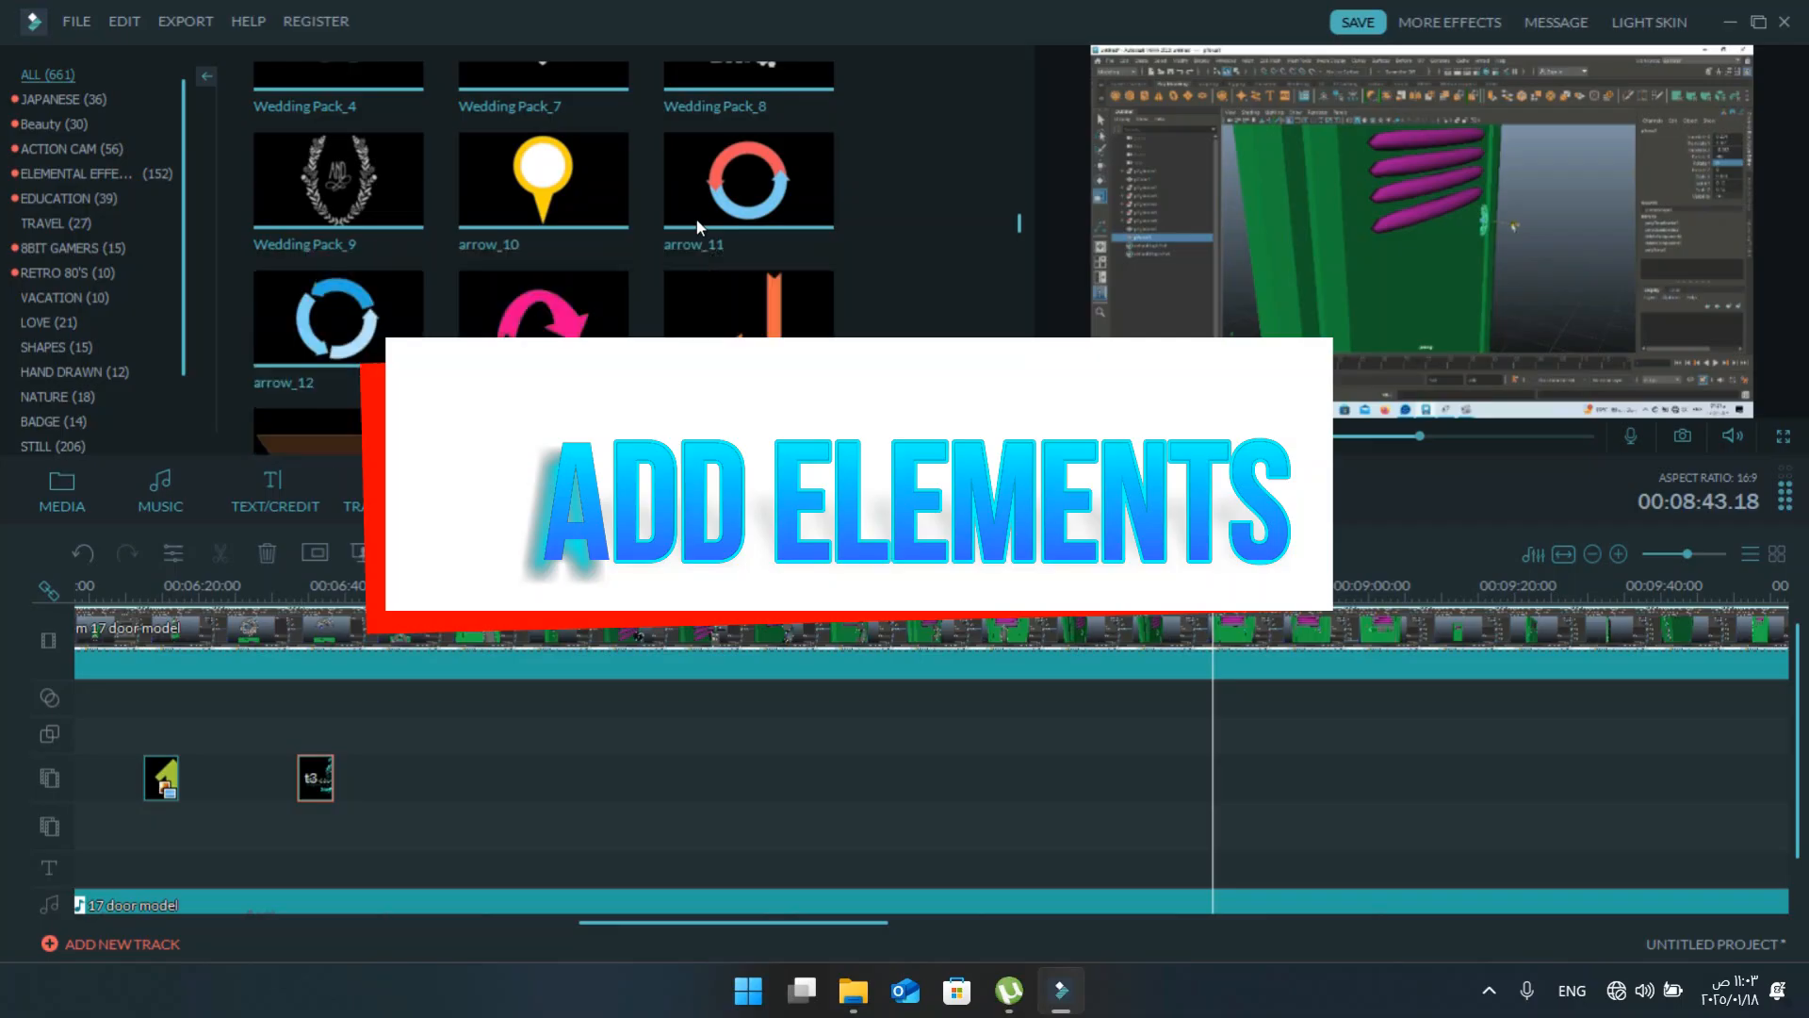
{"action": "scroll", "coordinate": [654, 304], "scroll_direction": "down", "scroll_amount": 10}
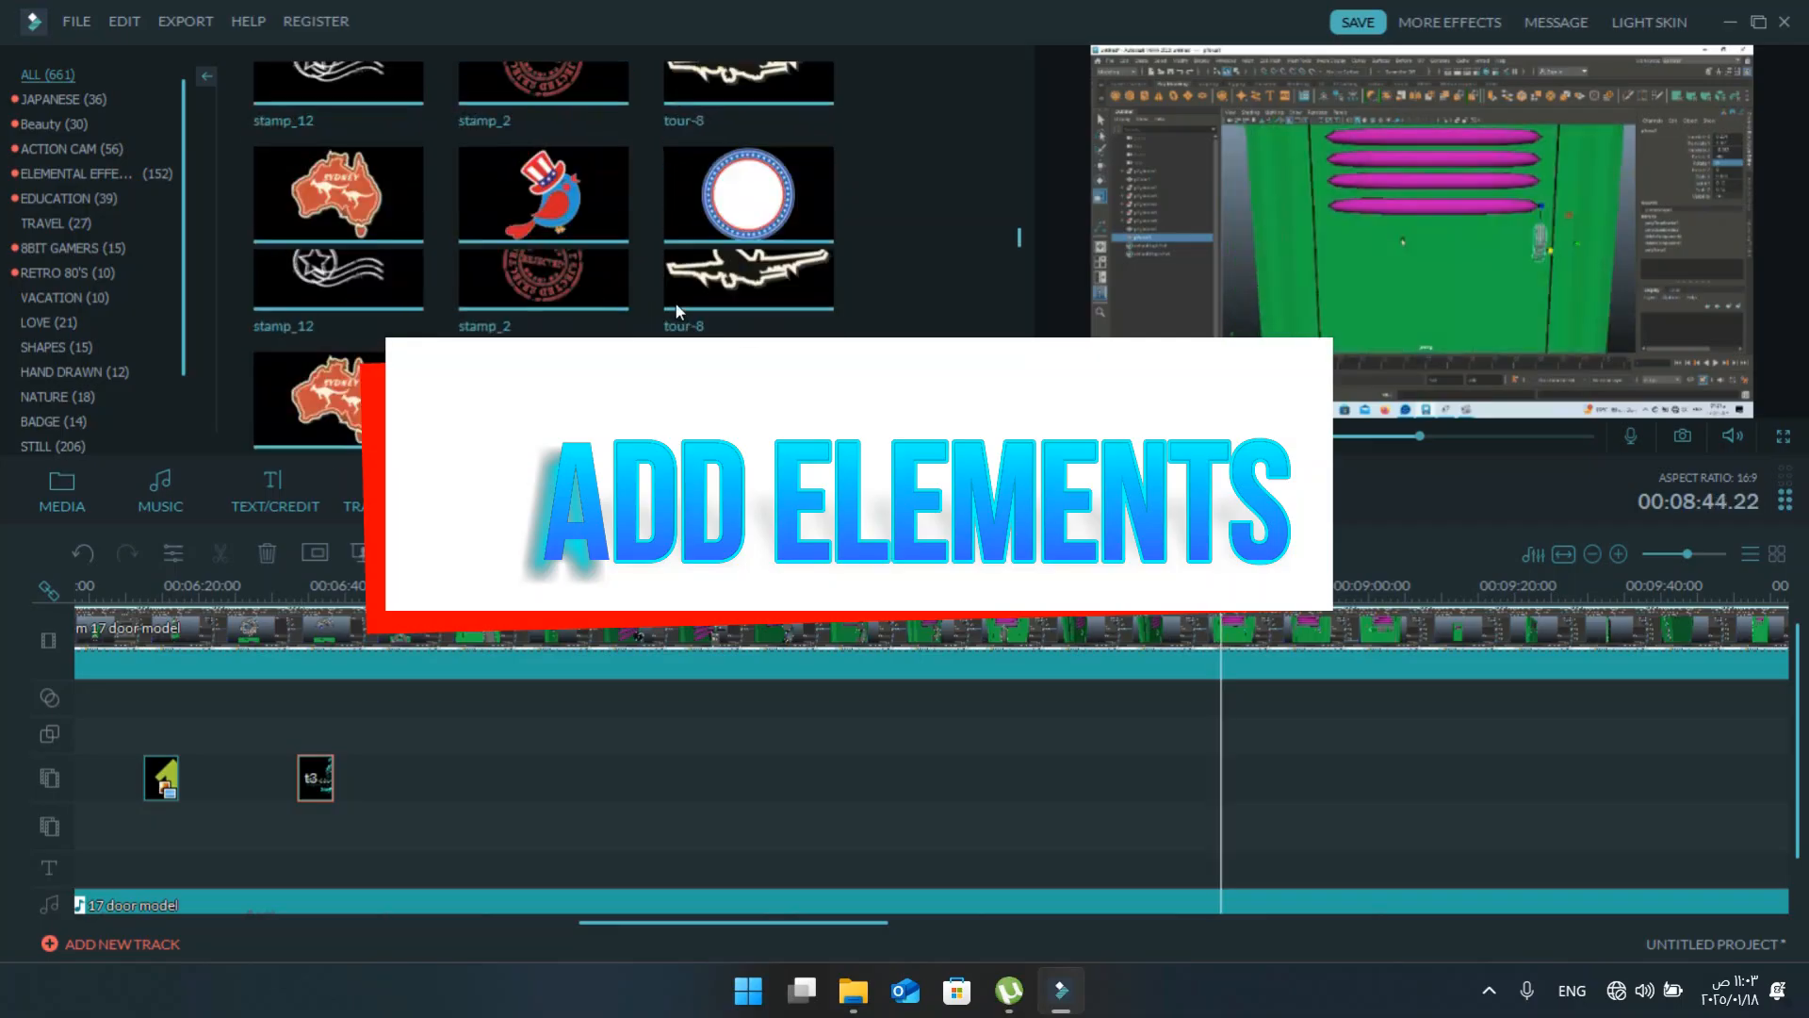
{"action": "scroll", "coordinate": [676, 303], "scroll_direction": "down", "scroll_amount": 10}
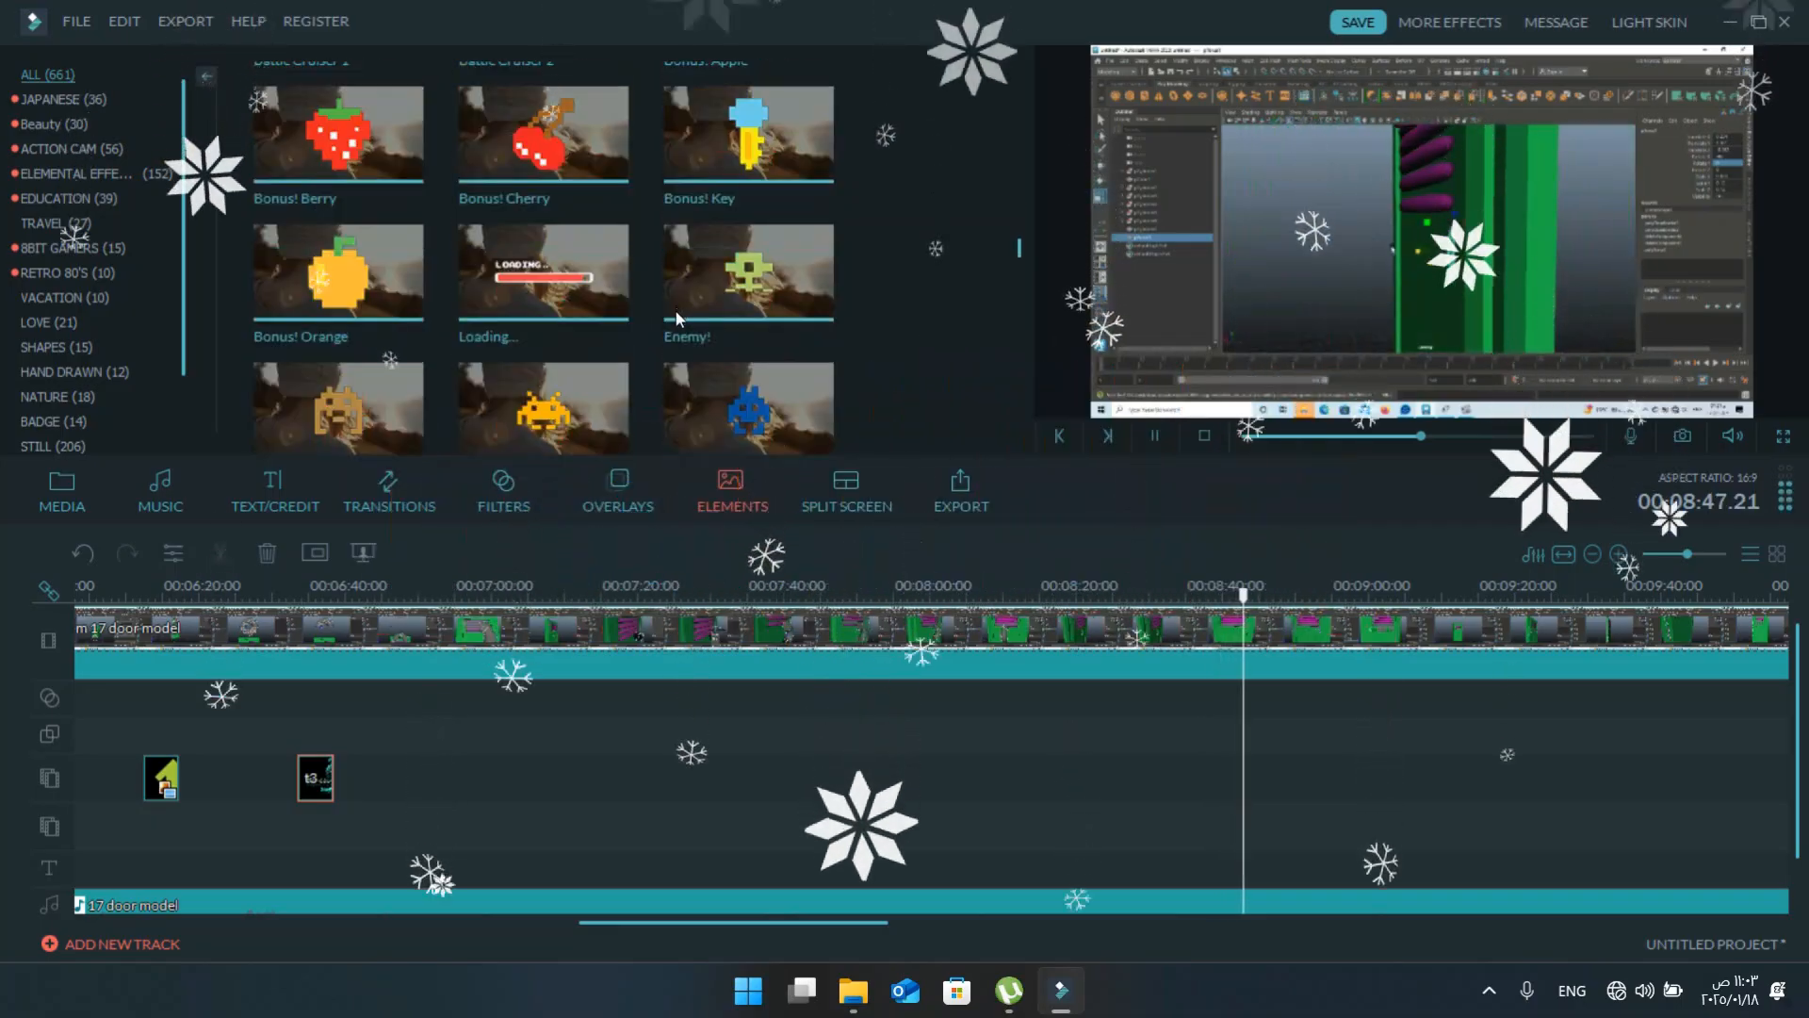
{"action": "scroll", "coordinate": [660, 739], "scroll_direction": "down", "scroll_amount": 5}
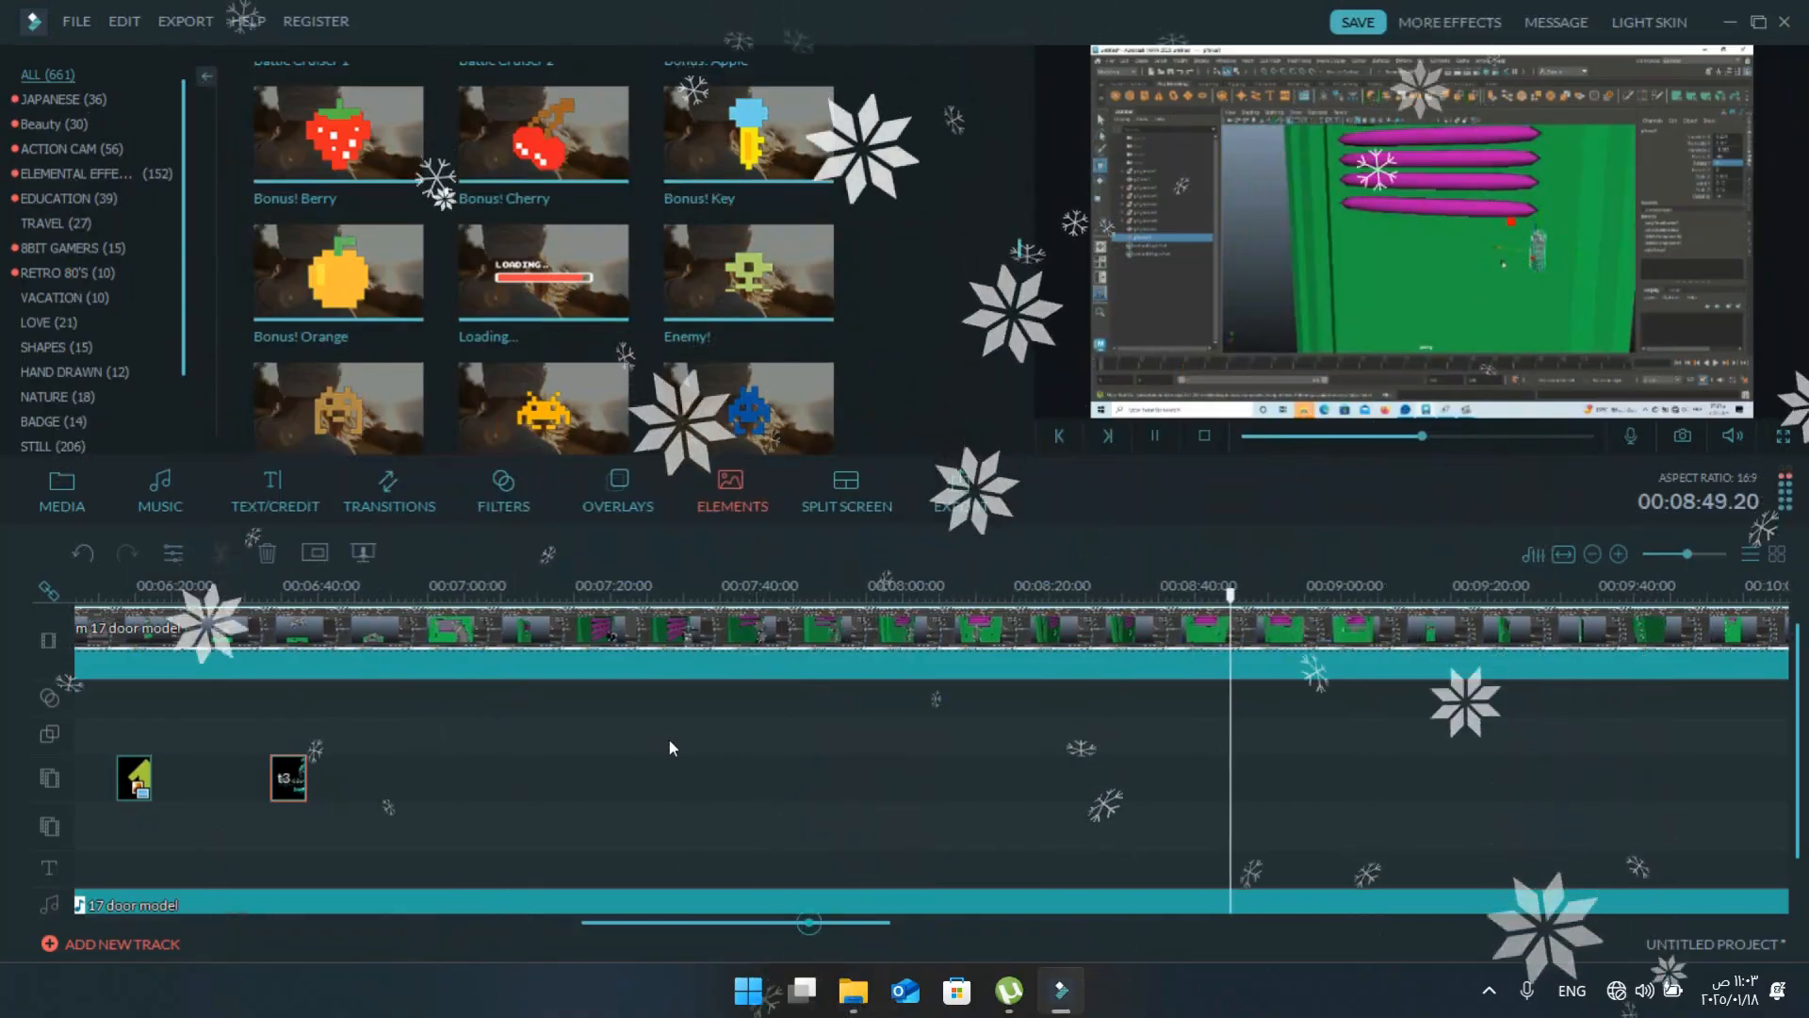
- Advance through the footage to 00:11:35.05 and add the Star filter to the filter track there
{"action": "left_click", "coordinate": [1105, 590]}
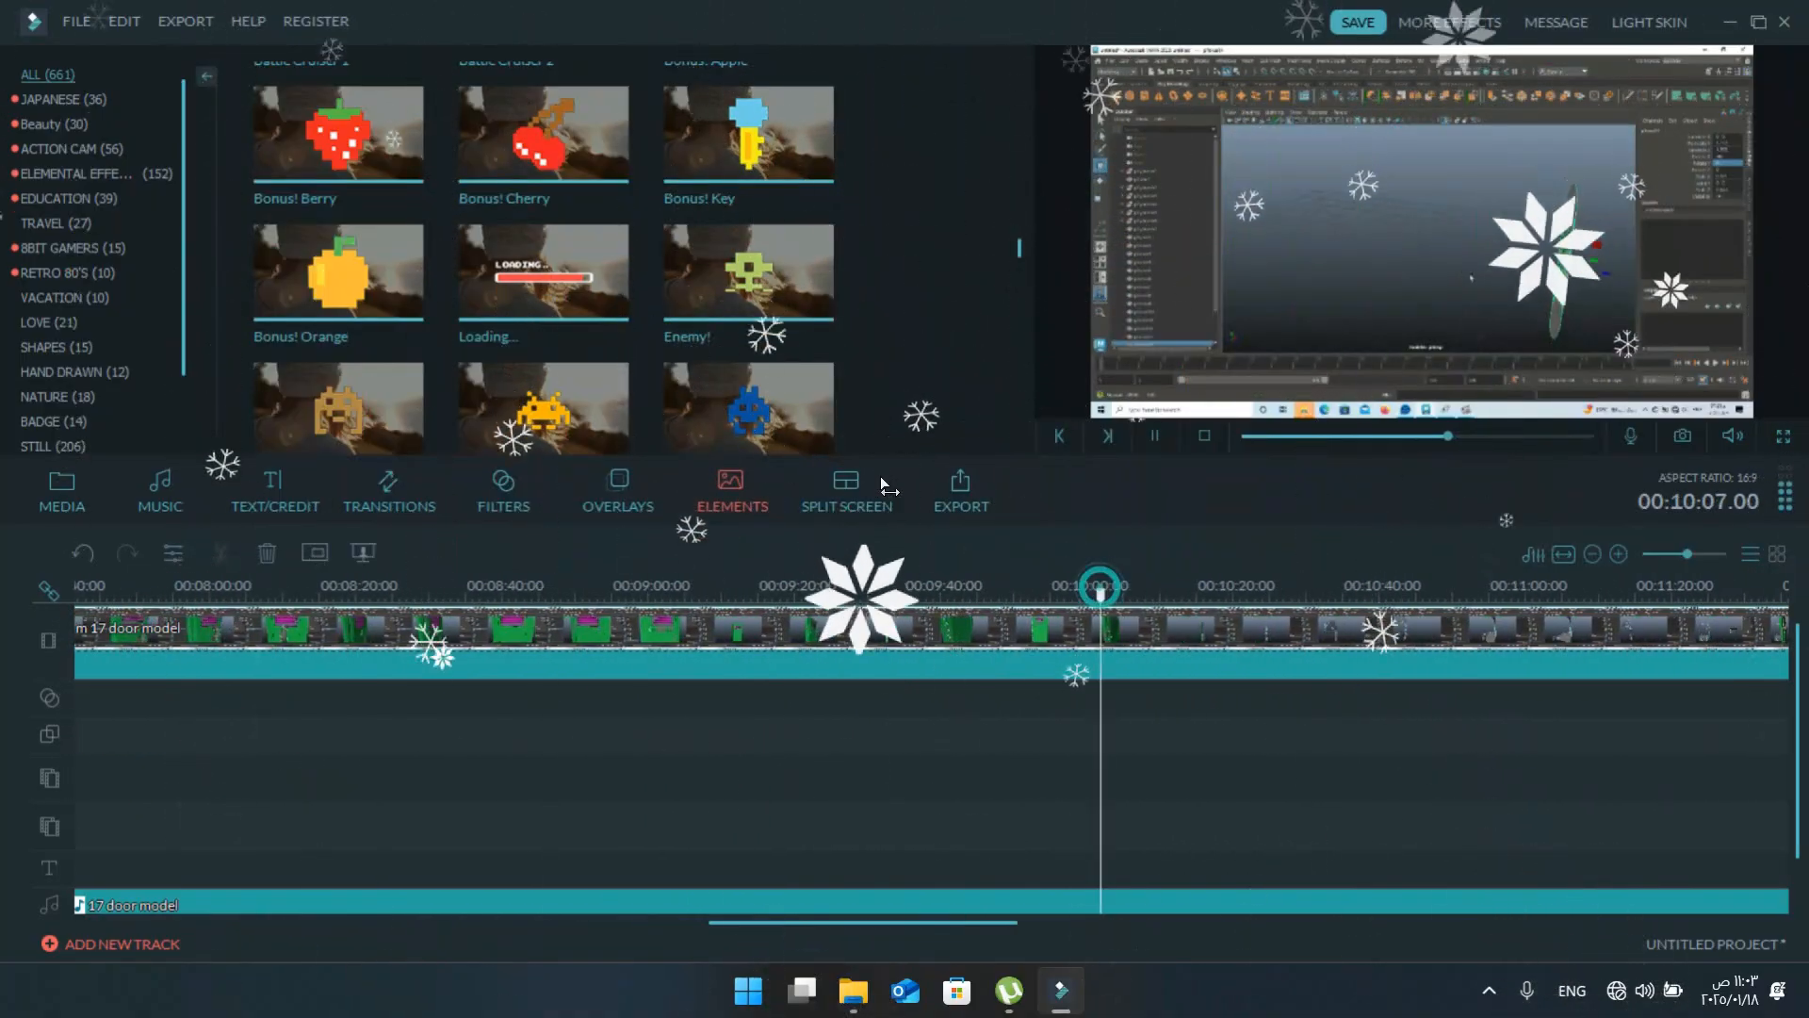
{"action": "scroll", "coordinate": [760, 737], "scroll_direction": "down", "scroll_amount": 5}
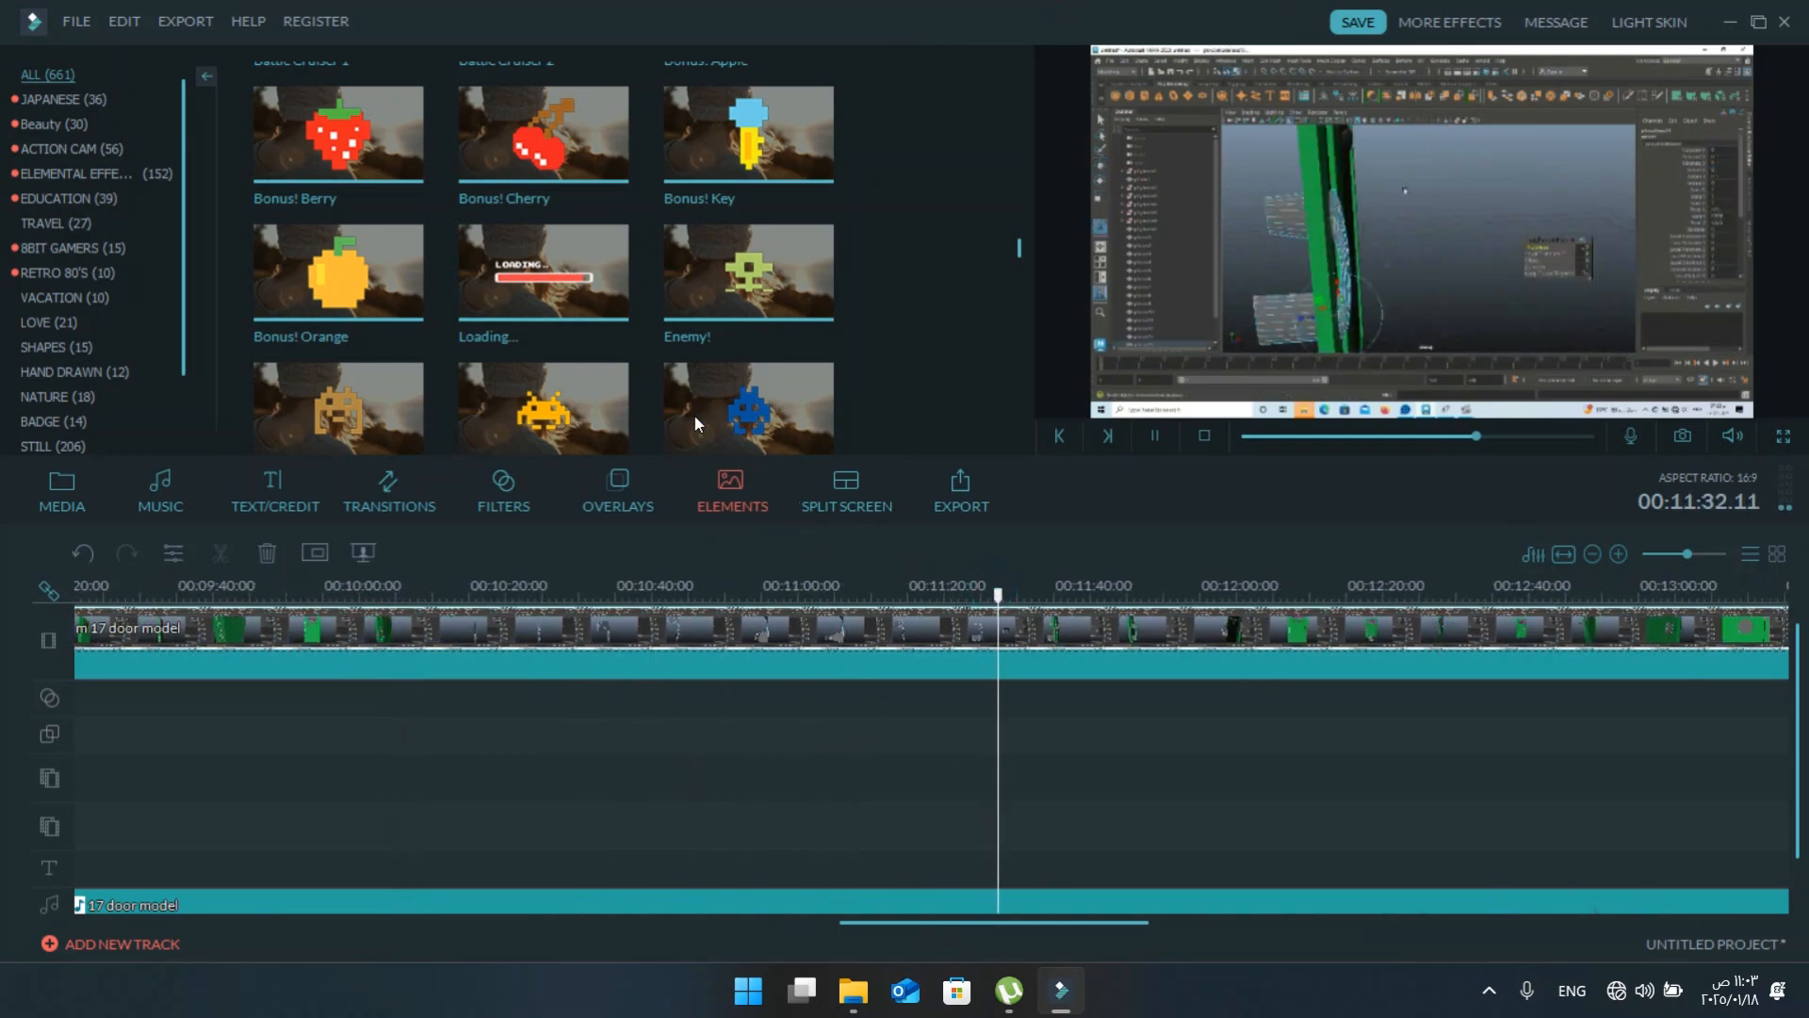
{"action": "left_click", "coordinate": [503, 486]}
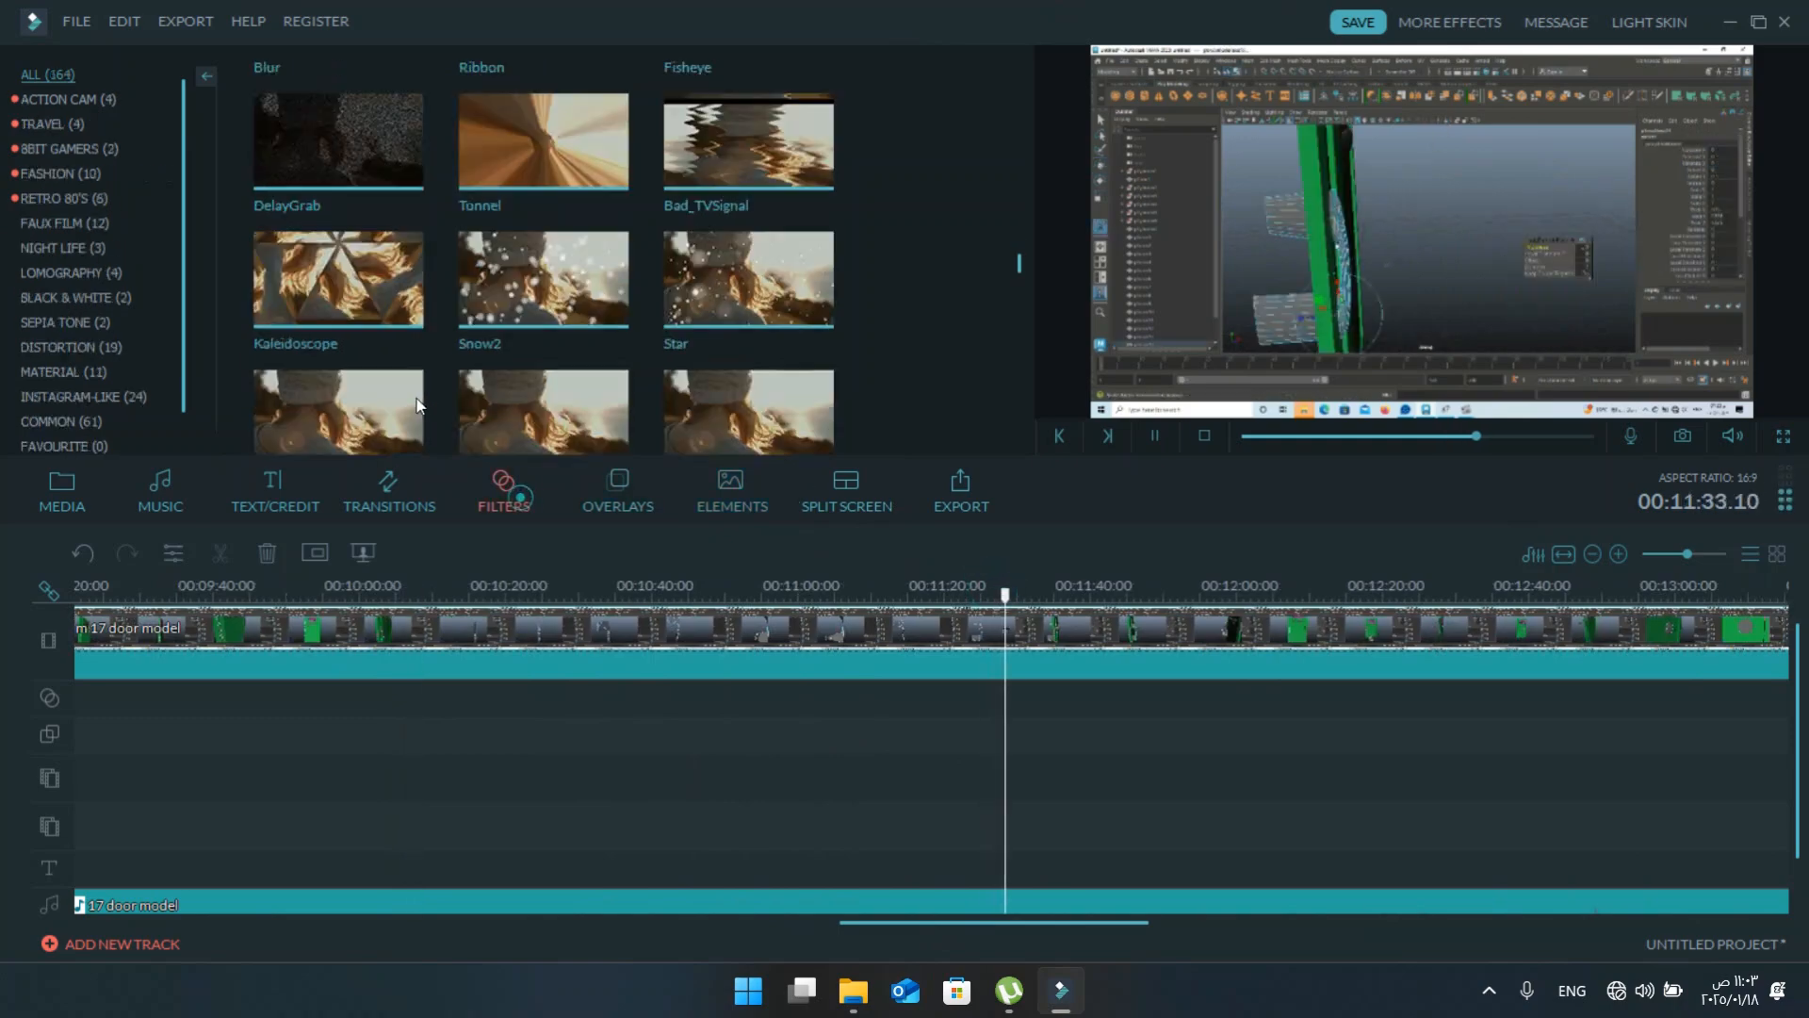
{"action": "left_click_drag", "start_coordinate": [798, 264], "coordinate": [1023, 695]}
{"action": "left_click_drag", "start_coordinate": [818, 557], "coordinate": [818, 557]}
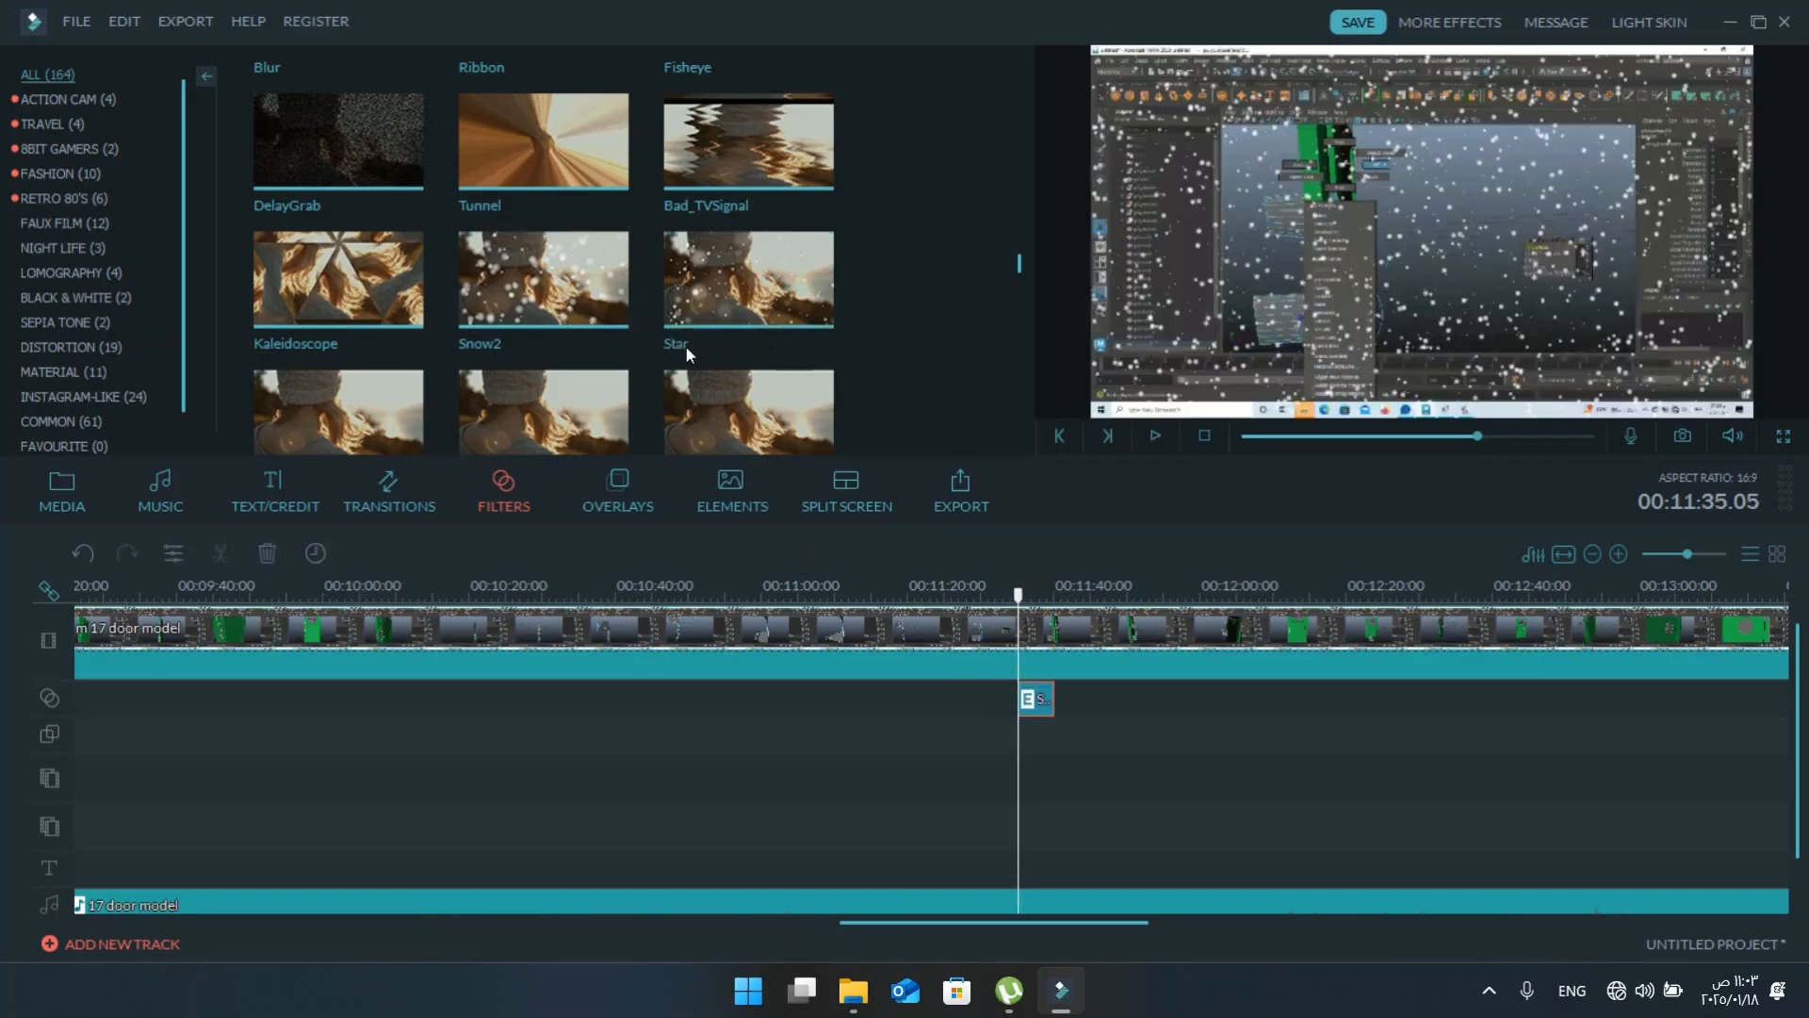
- Play the footage on to 00:11:46.03, add the Beauty Brush - Overlay to the filter track there, and play it back
{"action": "scroll", "coordinate": [710, 283], "scroll_direction": "down", "scroll_amount": 5}
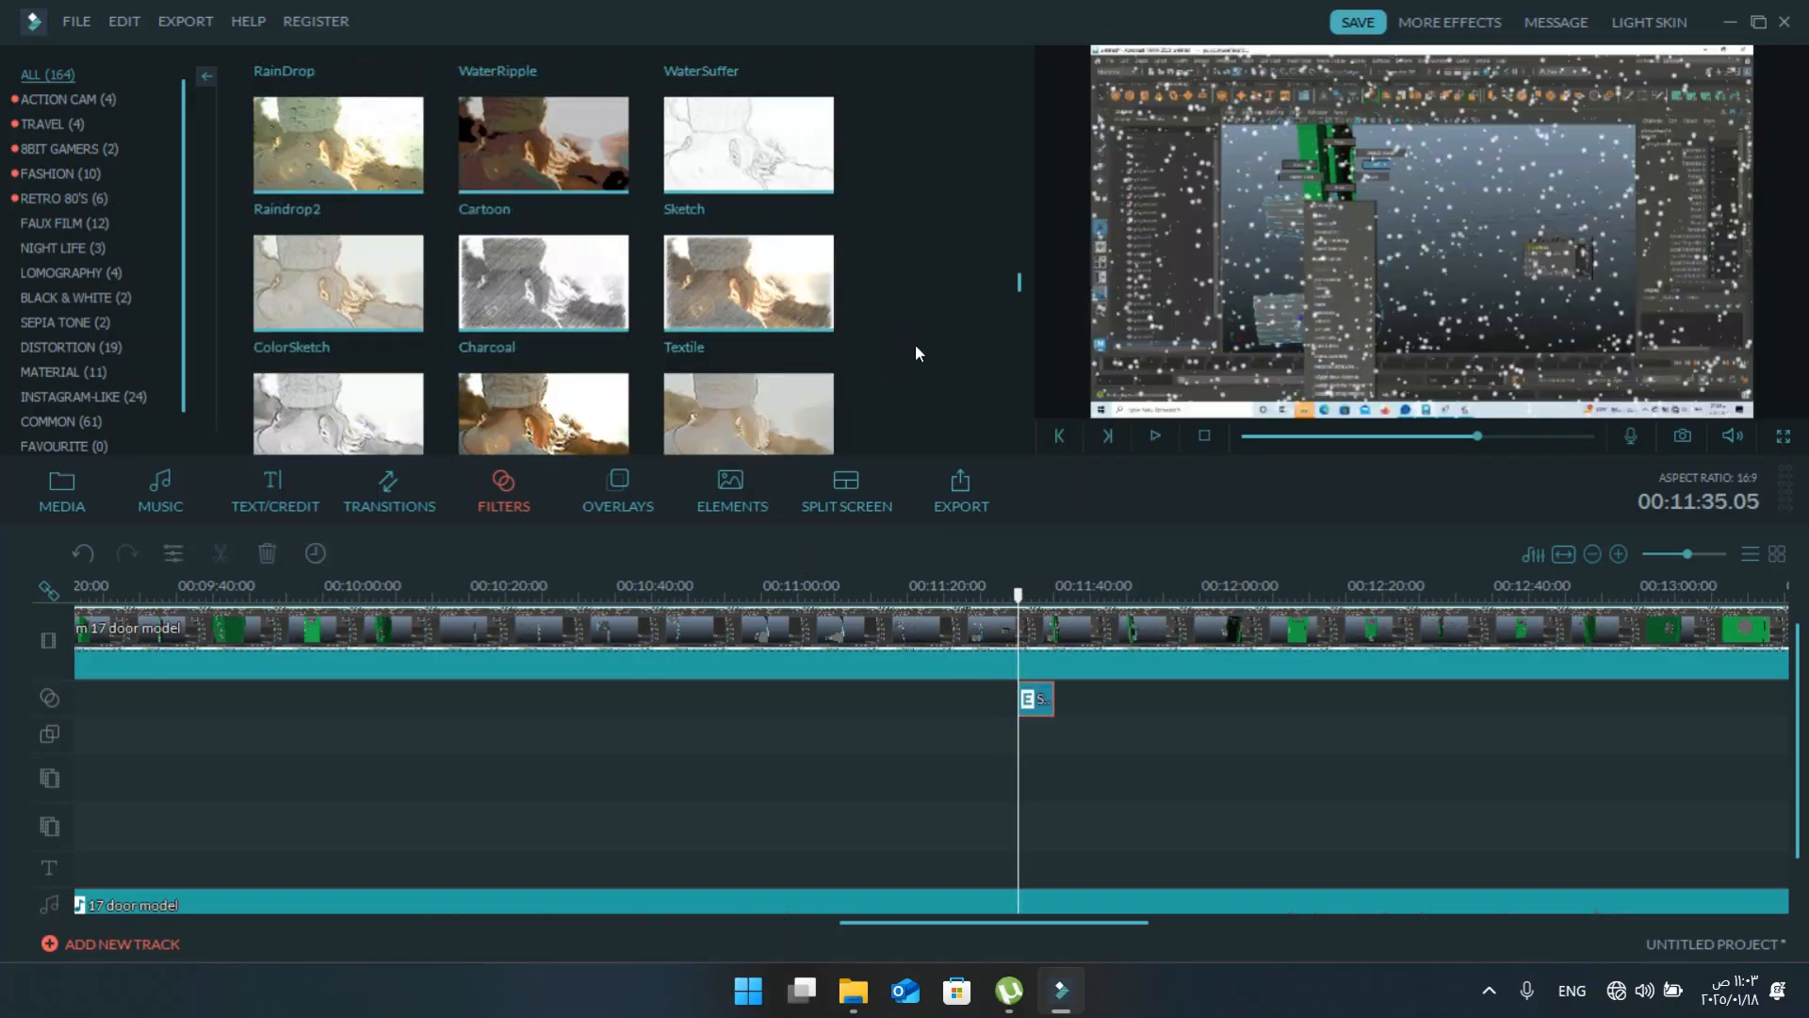
{"action": "key", "text": "space"}
{"action": "scroll", "coordinate": [744, 235], "scroll_direction": "down", "scroll_amount": 5}
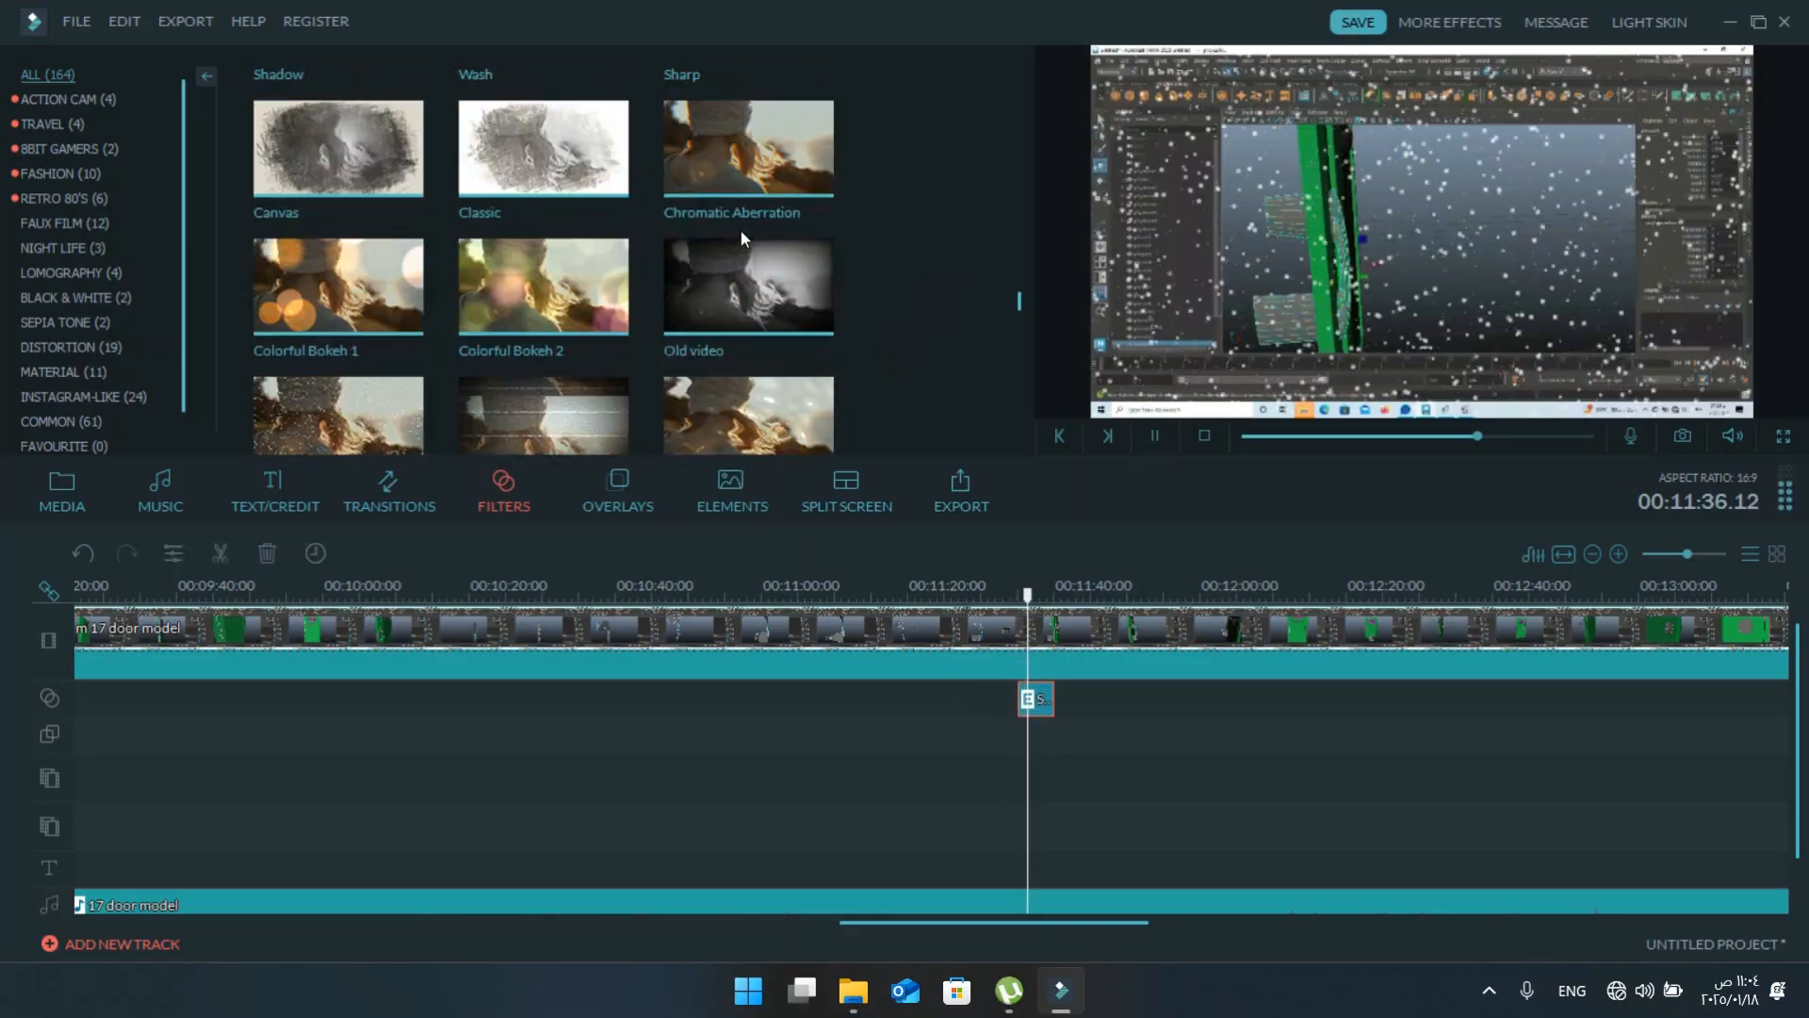
{"action": "scroll", "coordinate": [740, 230], "scroll_direction": "down", "scroll_amount": 10}
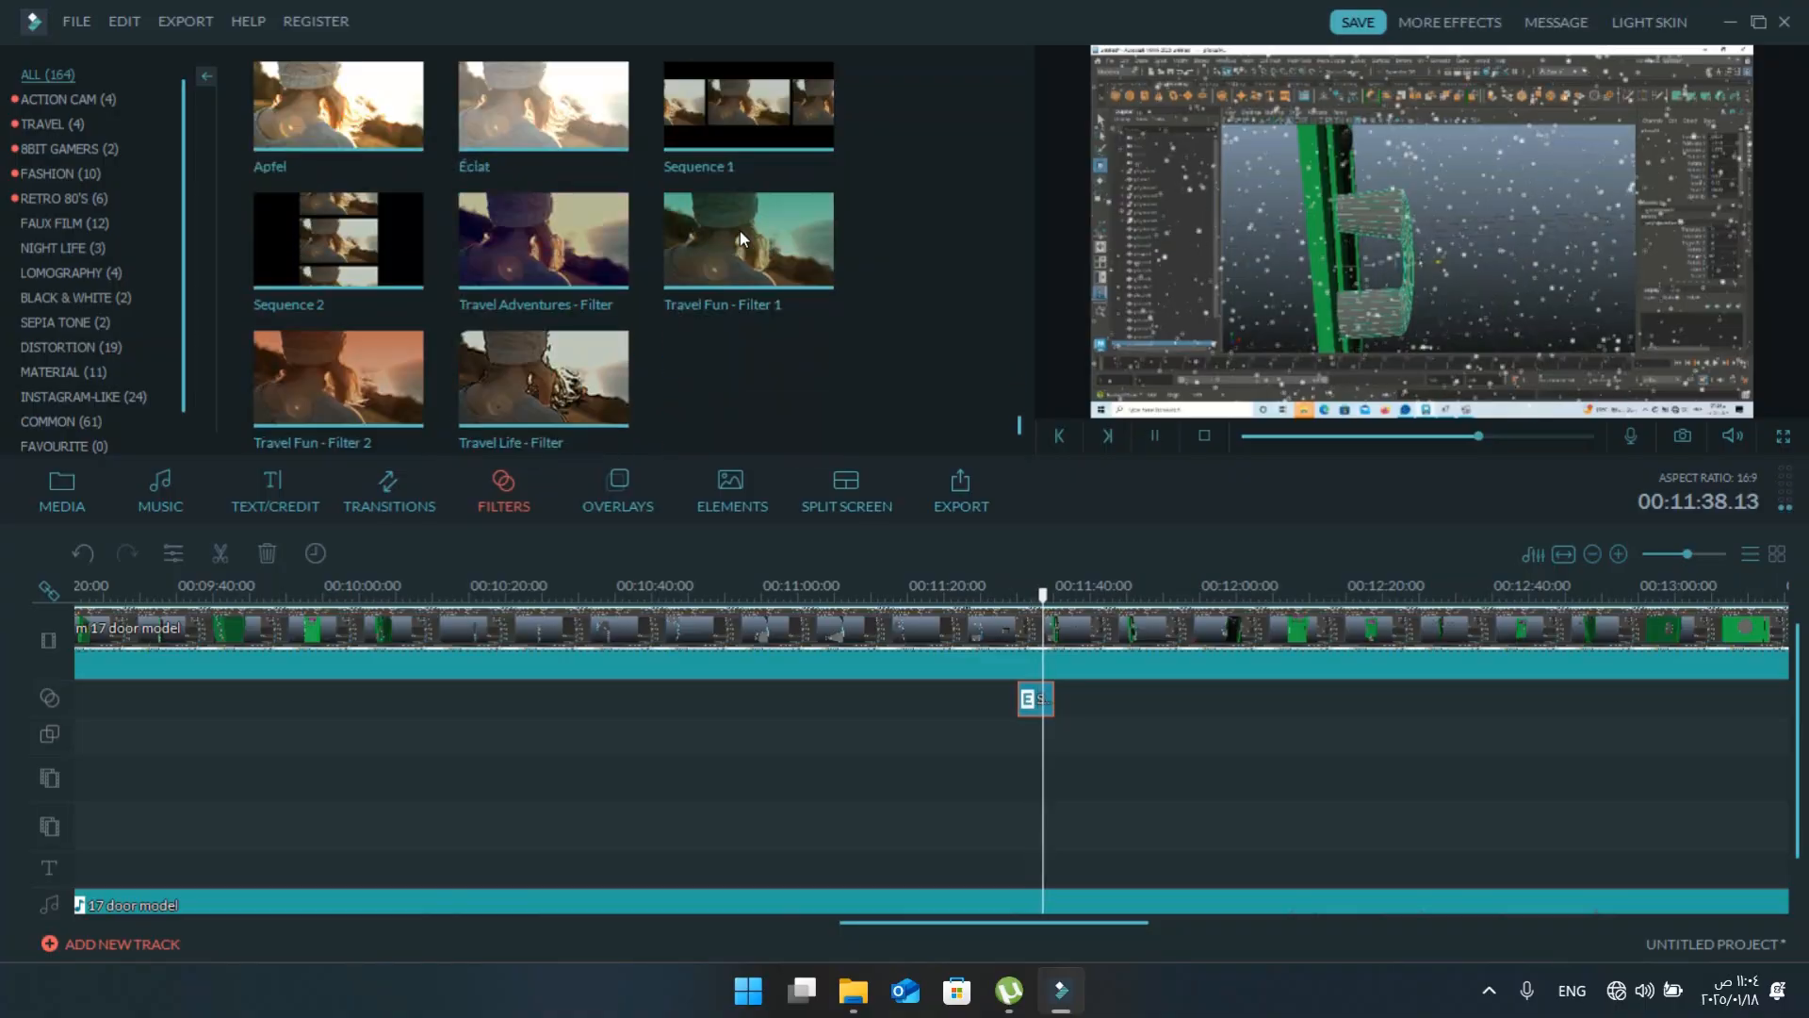
{"action": "scroll", "coordinate": [739, 230], "scroll_direction": "up", "scroll_amount": 5}
{"action": "left_click", "coordinate": [624, 492]}
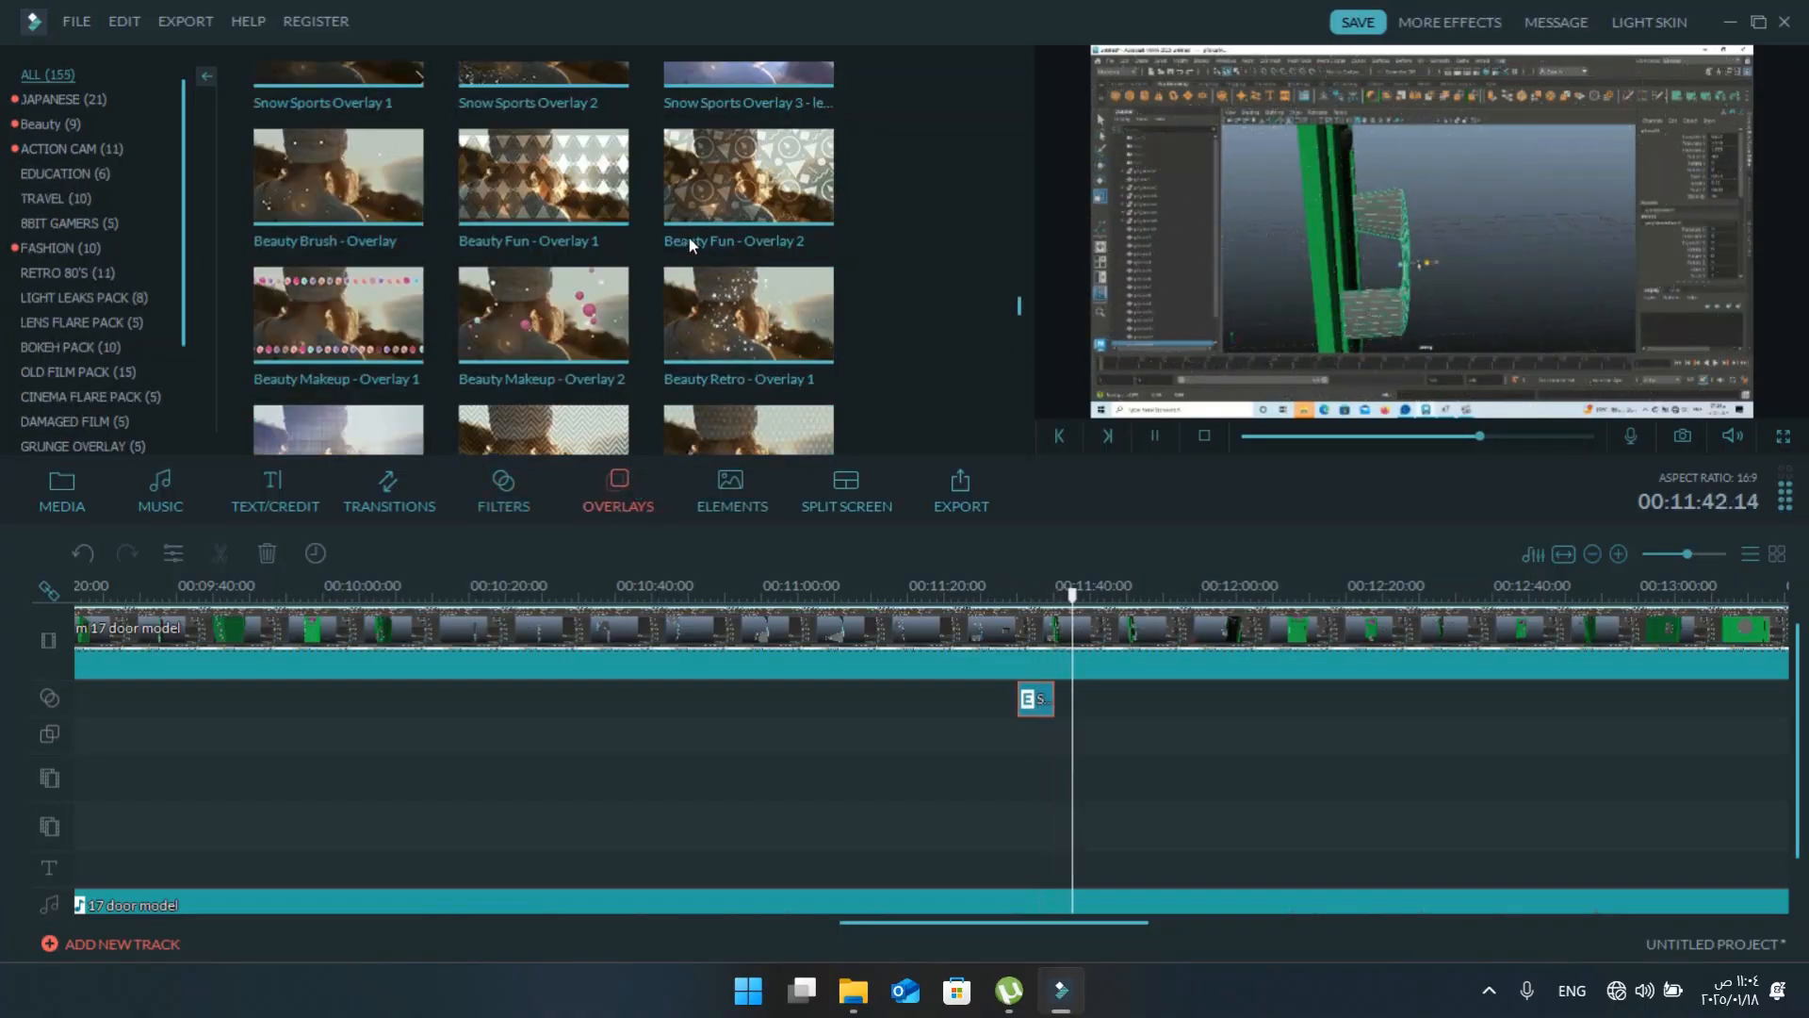
{"action": "left_click", "coordinate": [322, 139]}
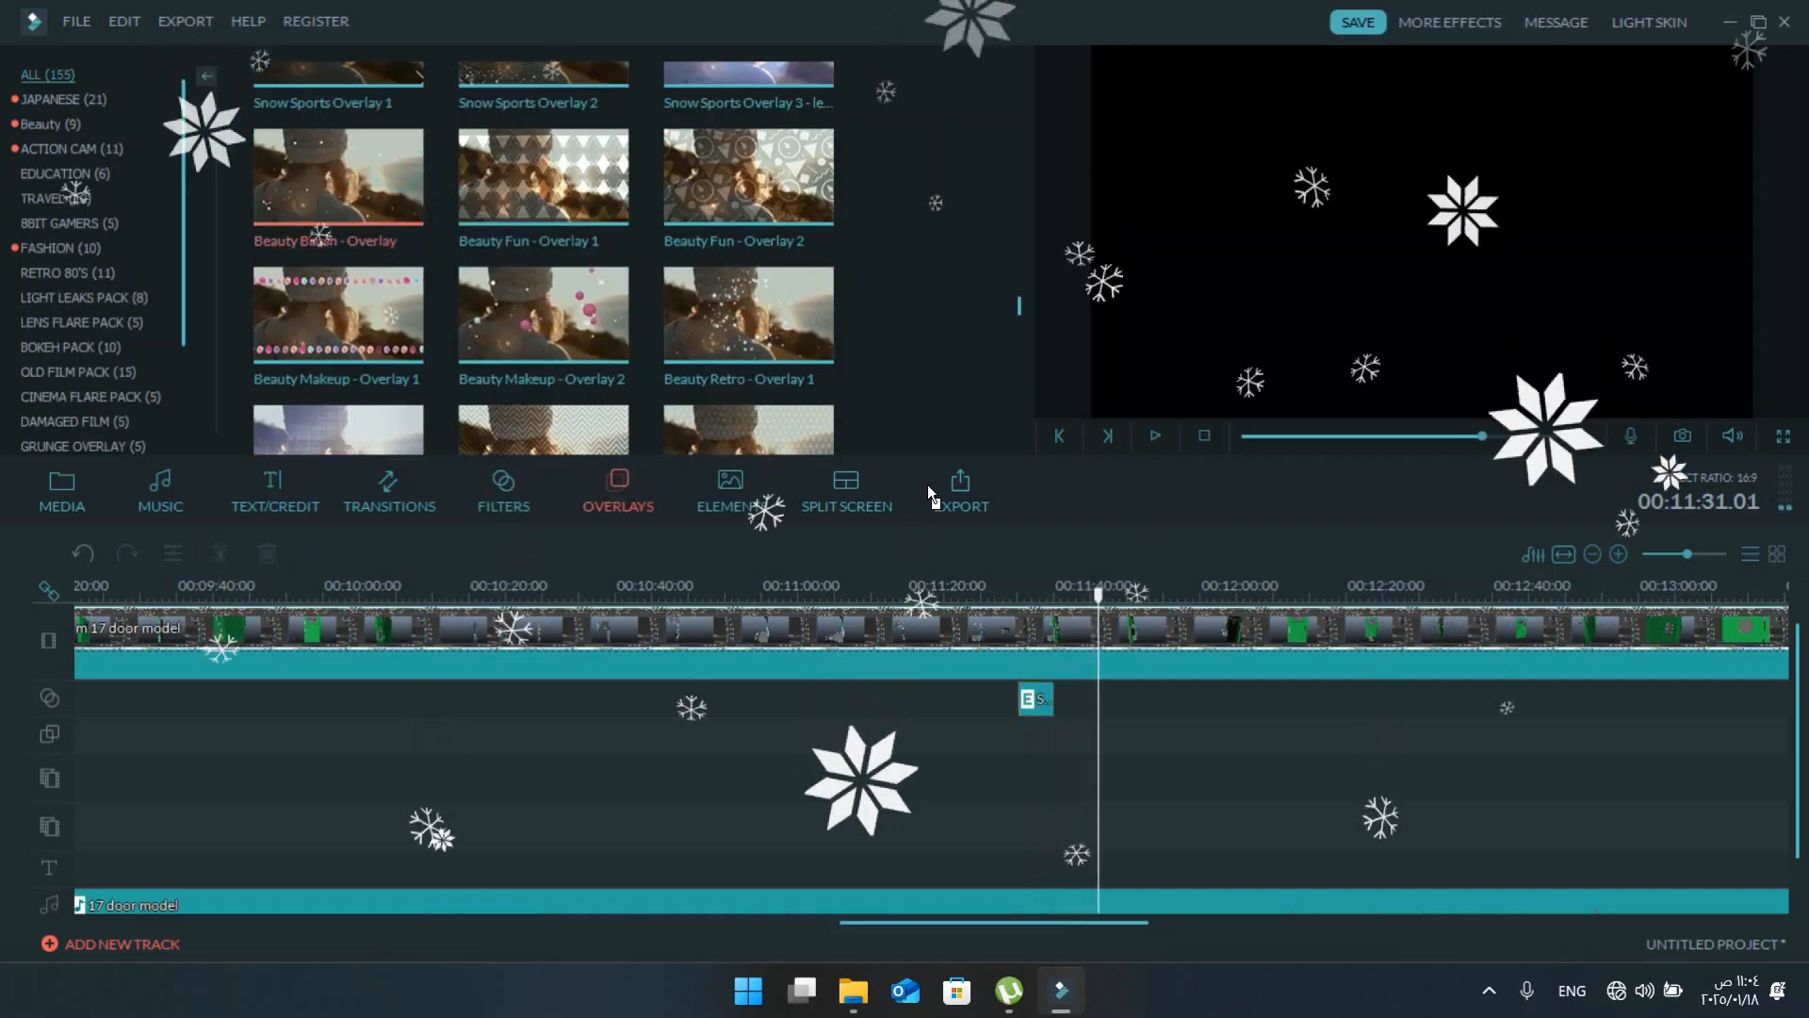
{"action": "left_click_drag", "start_coordinate": [928, 484], "coordinate": [1107, 701]}
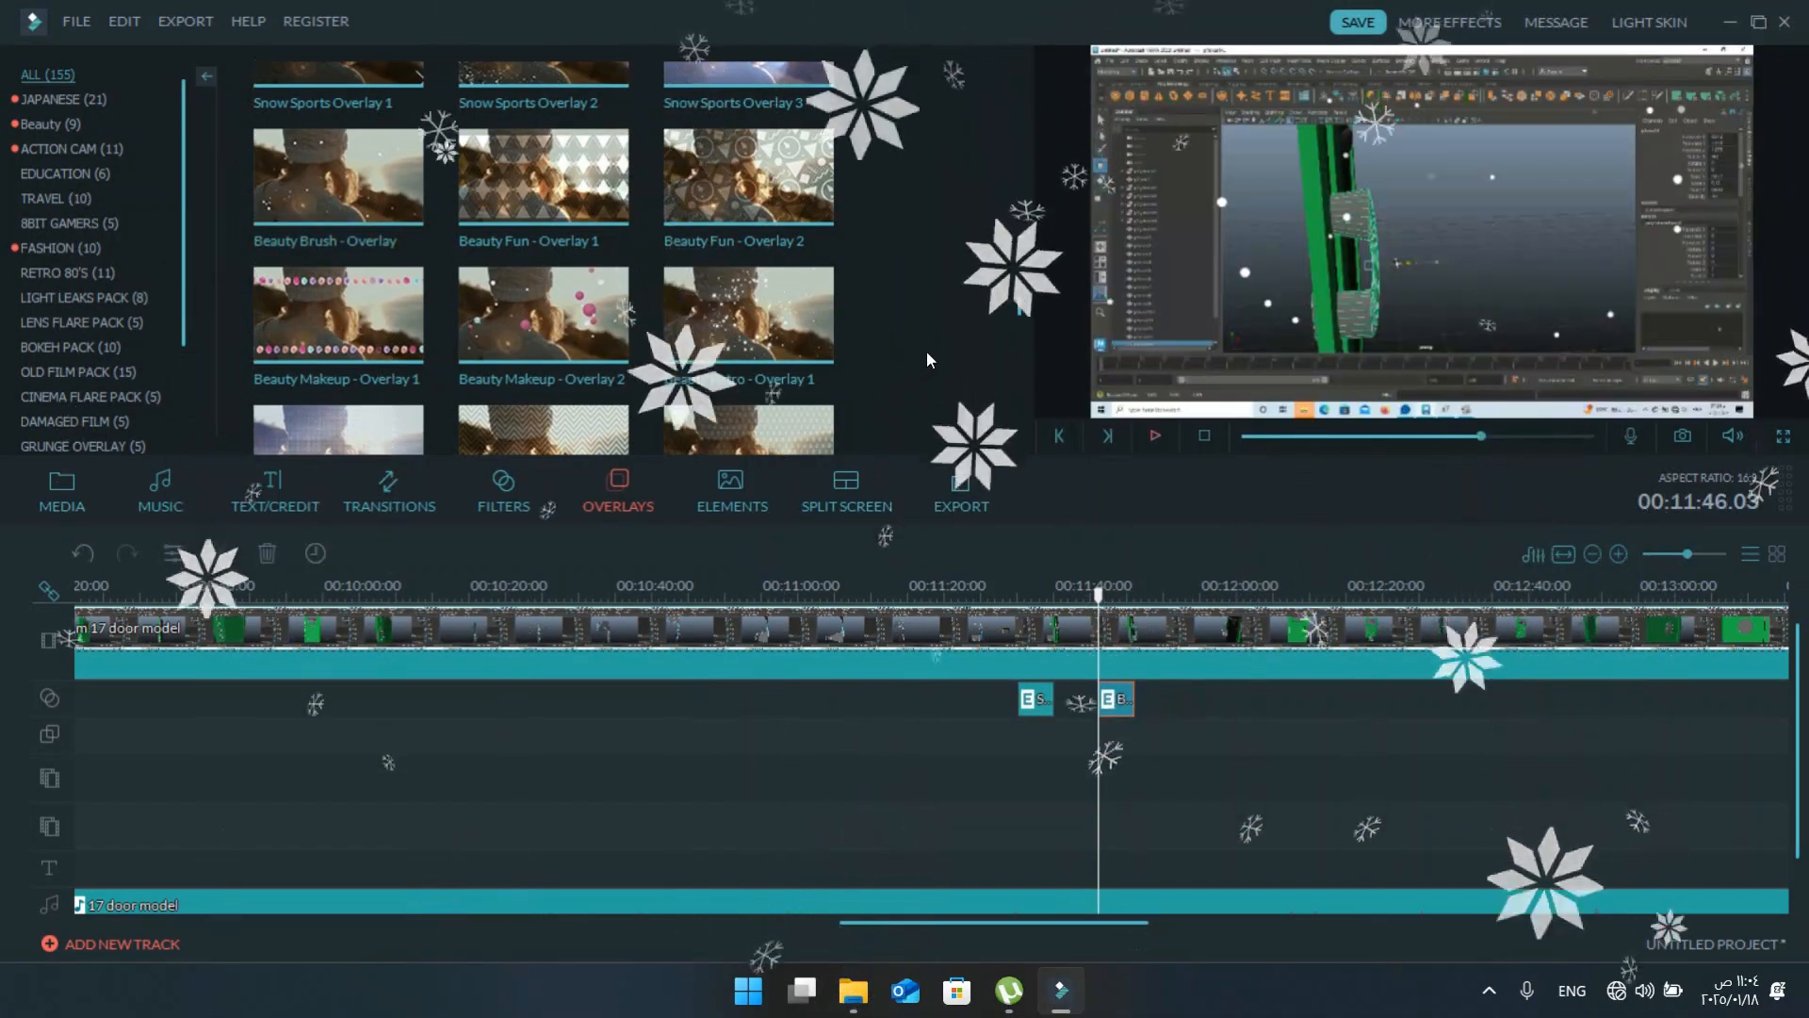
{"action": "left_click", "coordinate": [1159, 436]}
{"action": "left_click", "coordinate": [876, 270]}
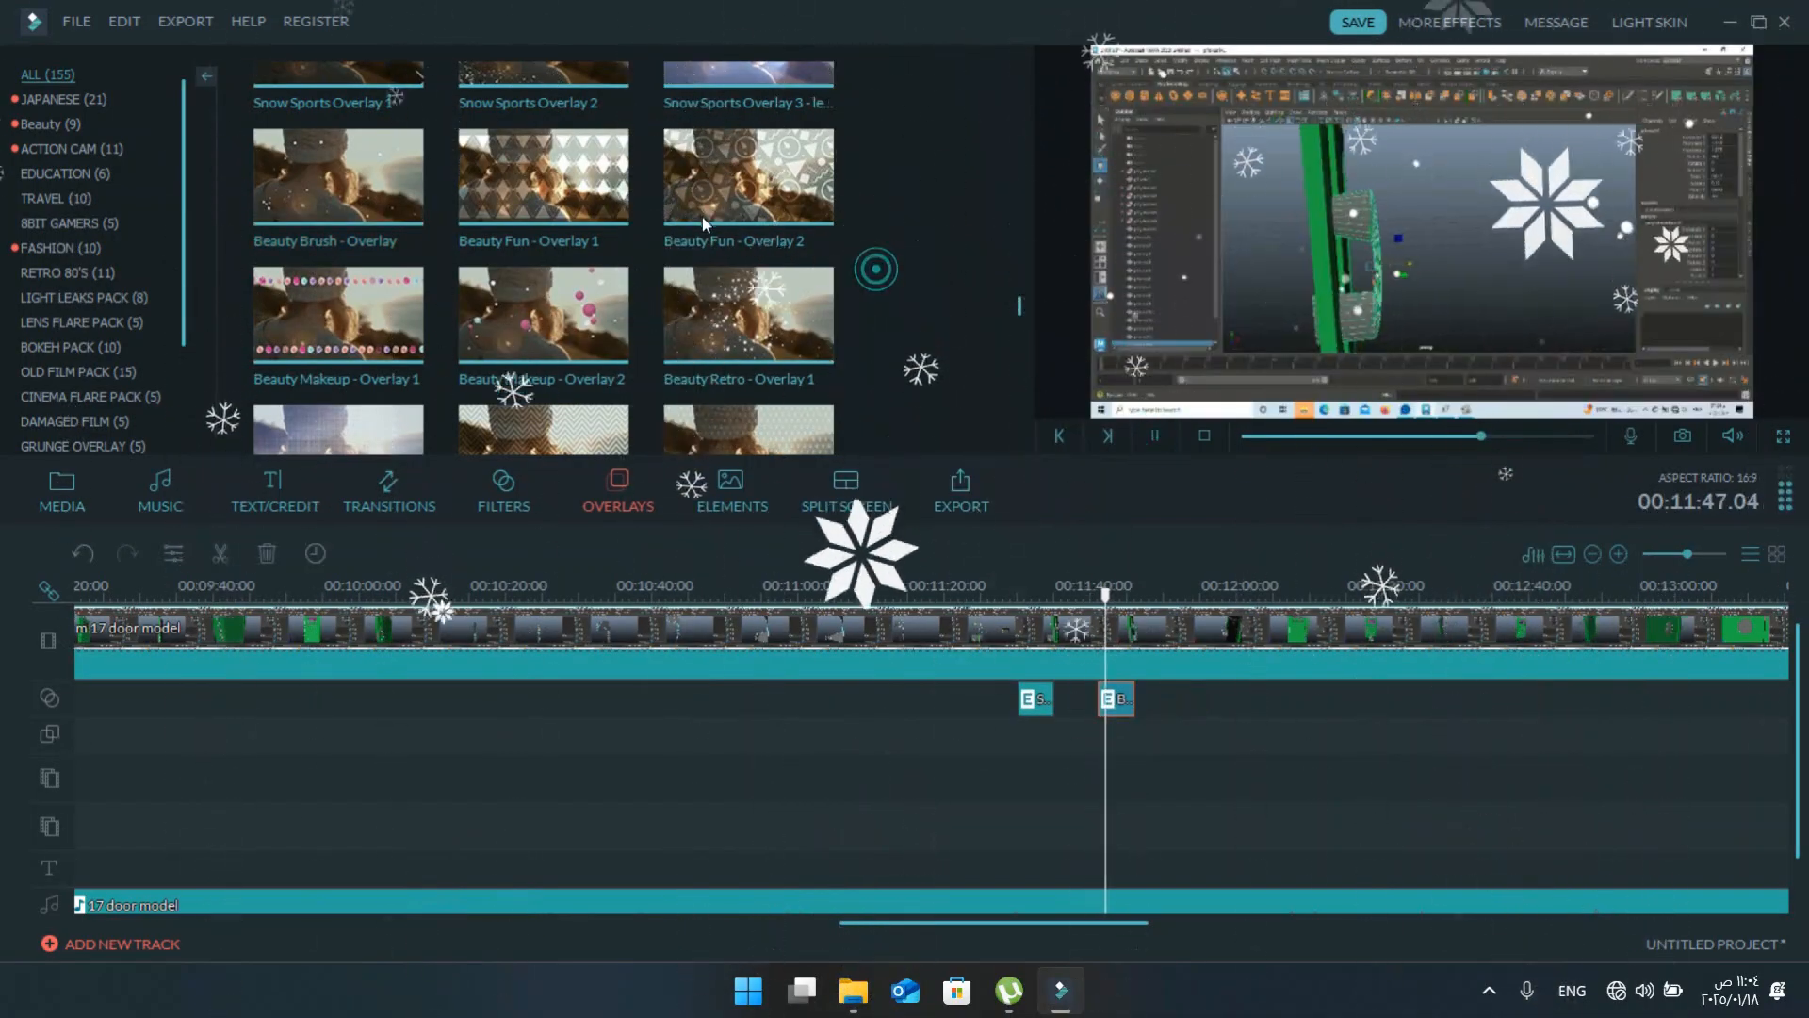
{"action": "scroll", "coordinate": [703, 216], "scroll_direction": "up", "scroll_amount": 1}
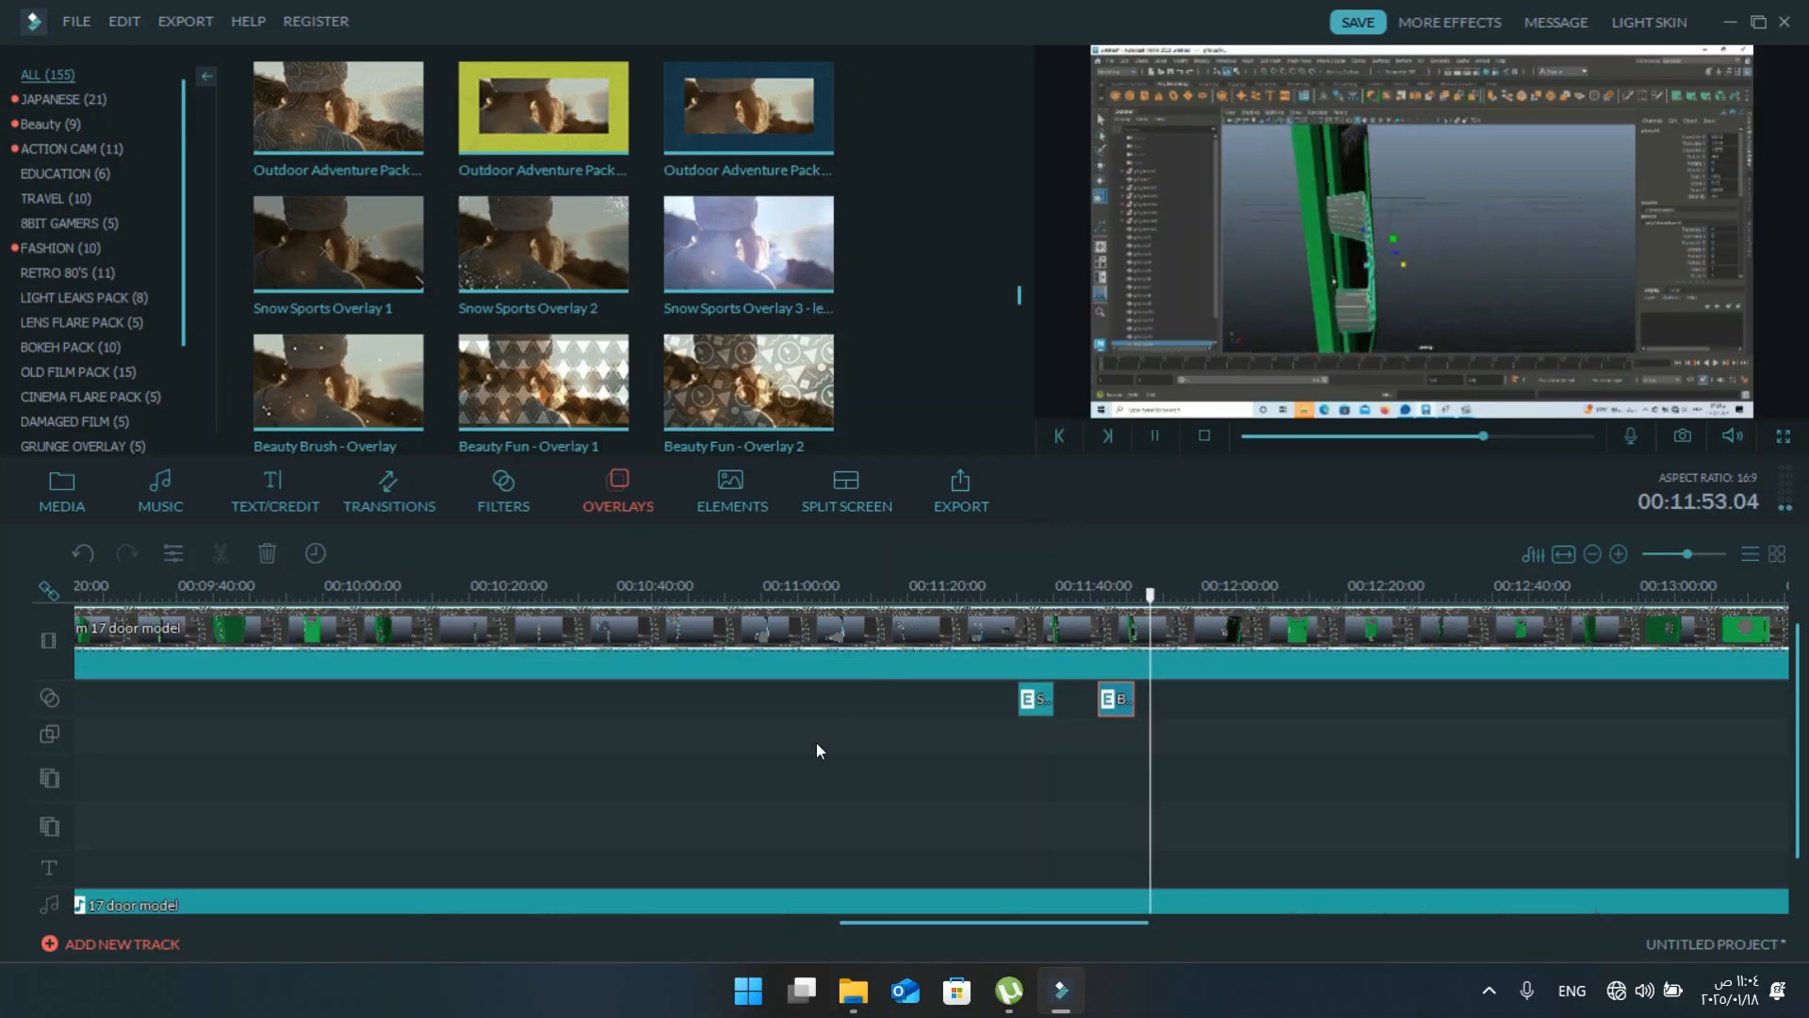
- Skip ahead to about 00:12:49, add Beauty Fun - Overlay 2 to the overlay track there, and play it back
{"action": "scroll", "coordinate": [847, 738], "scroll_direction": "right", "scroll_amount": 12}
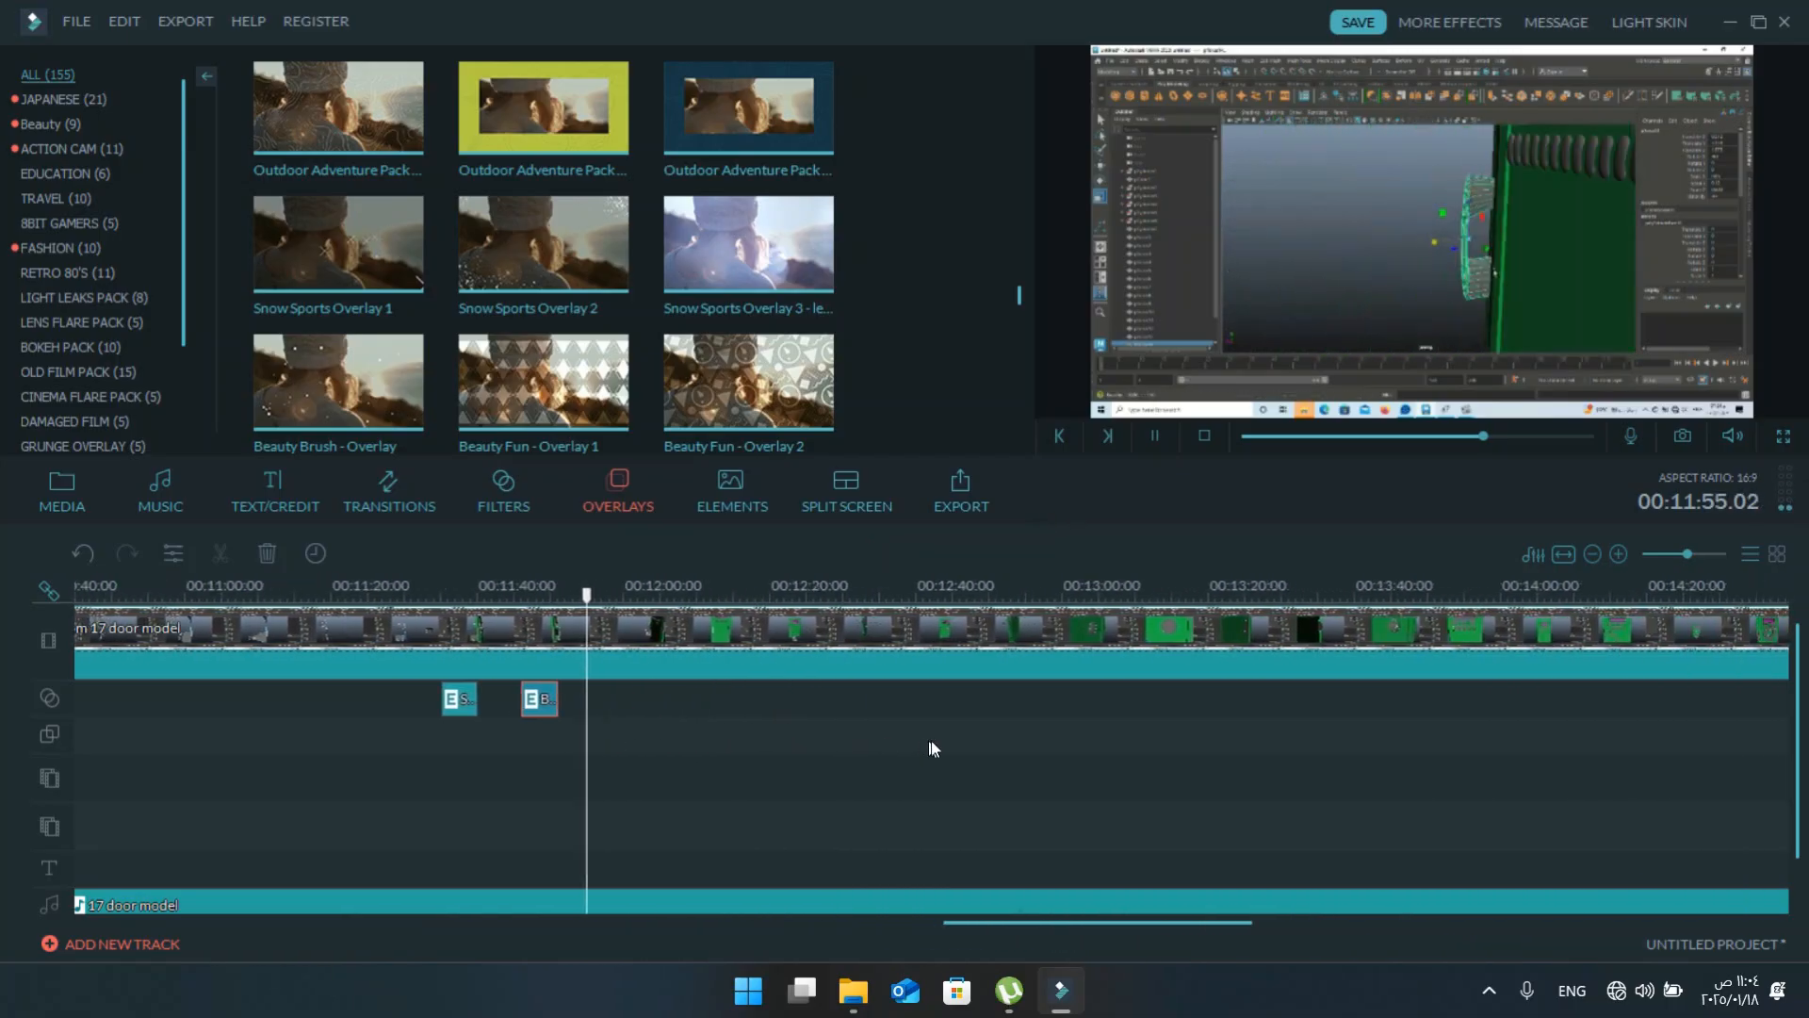
{"action": "scroll", "coordinate": [933, 745], "scroll_direction": "right", "scroll_amount": 3}
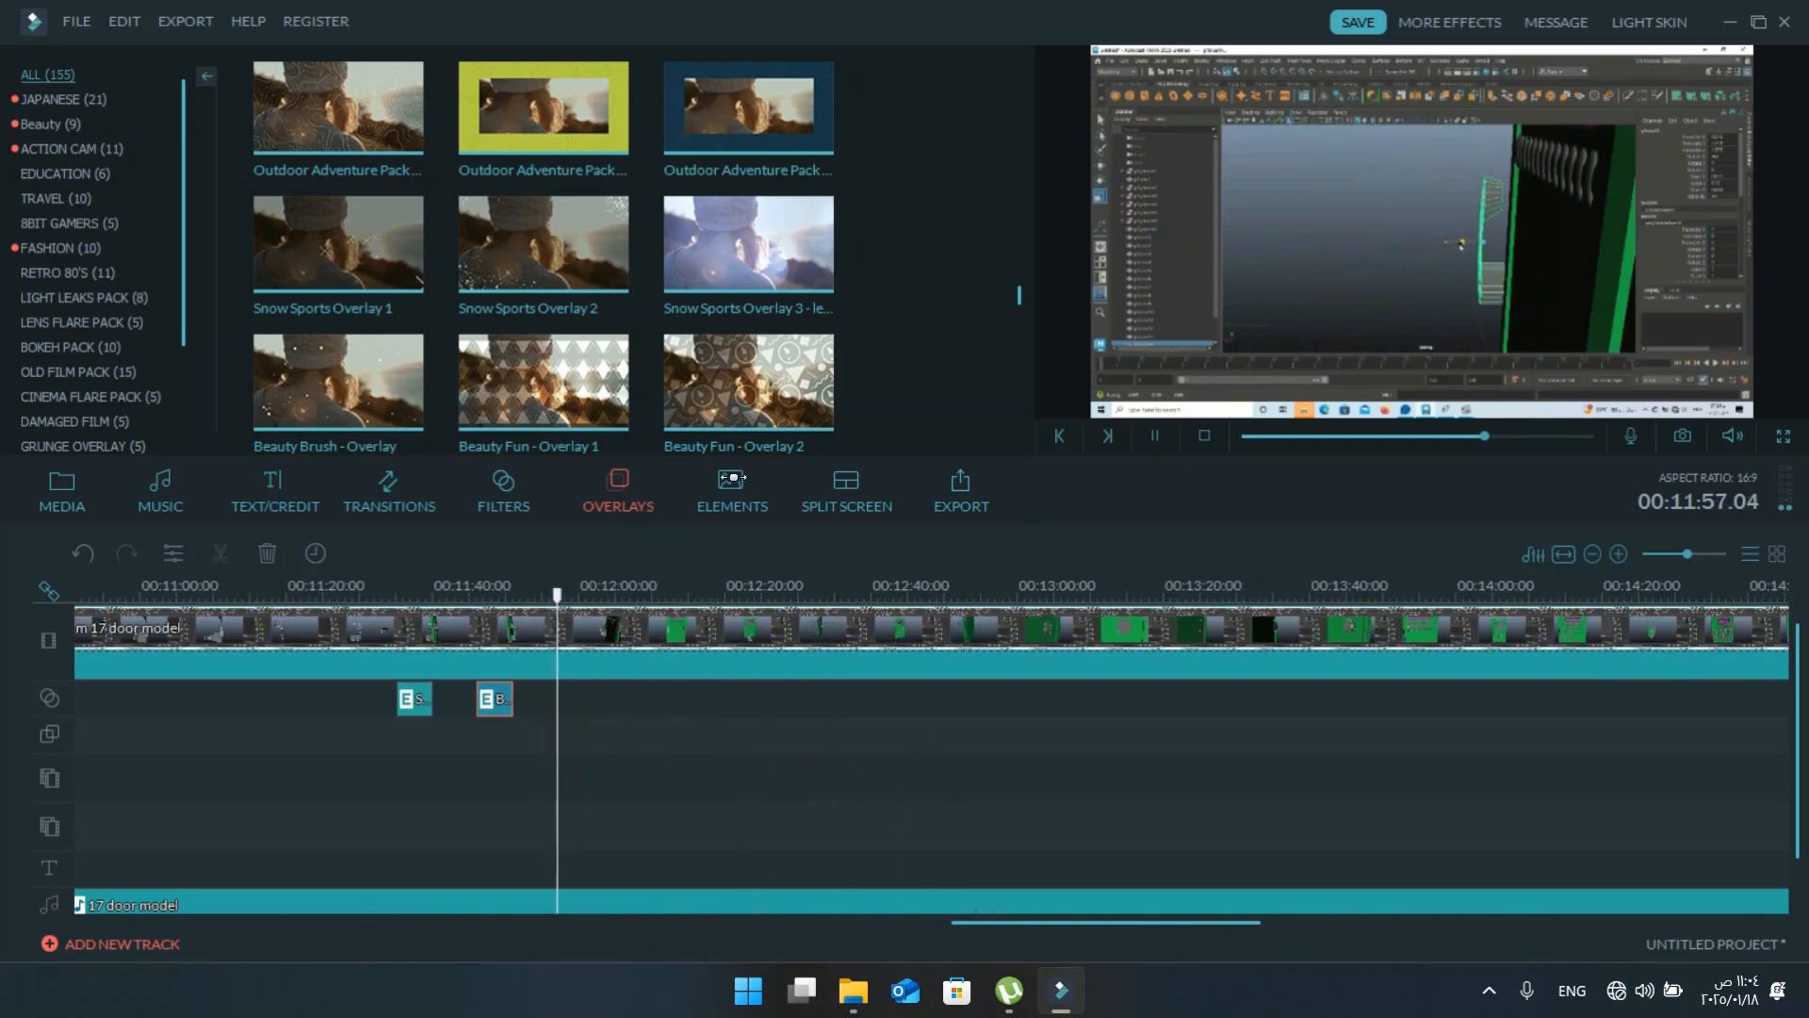
{"action": "left_click", "coordinate": [933, 591]}
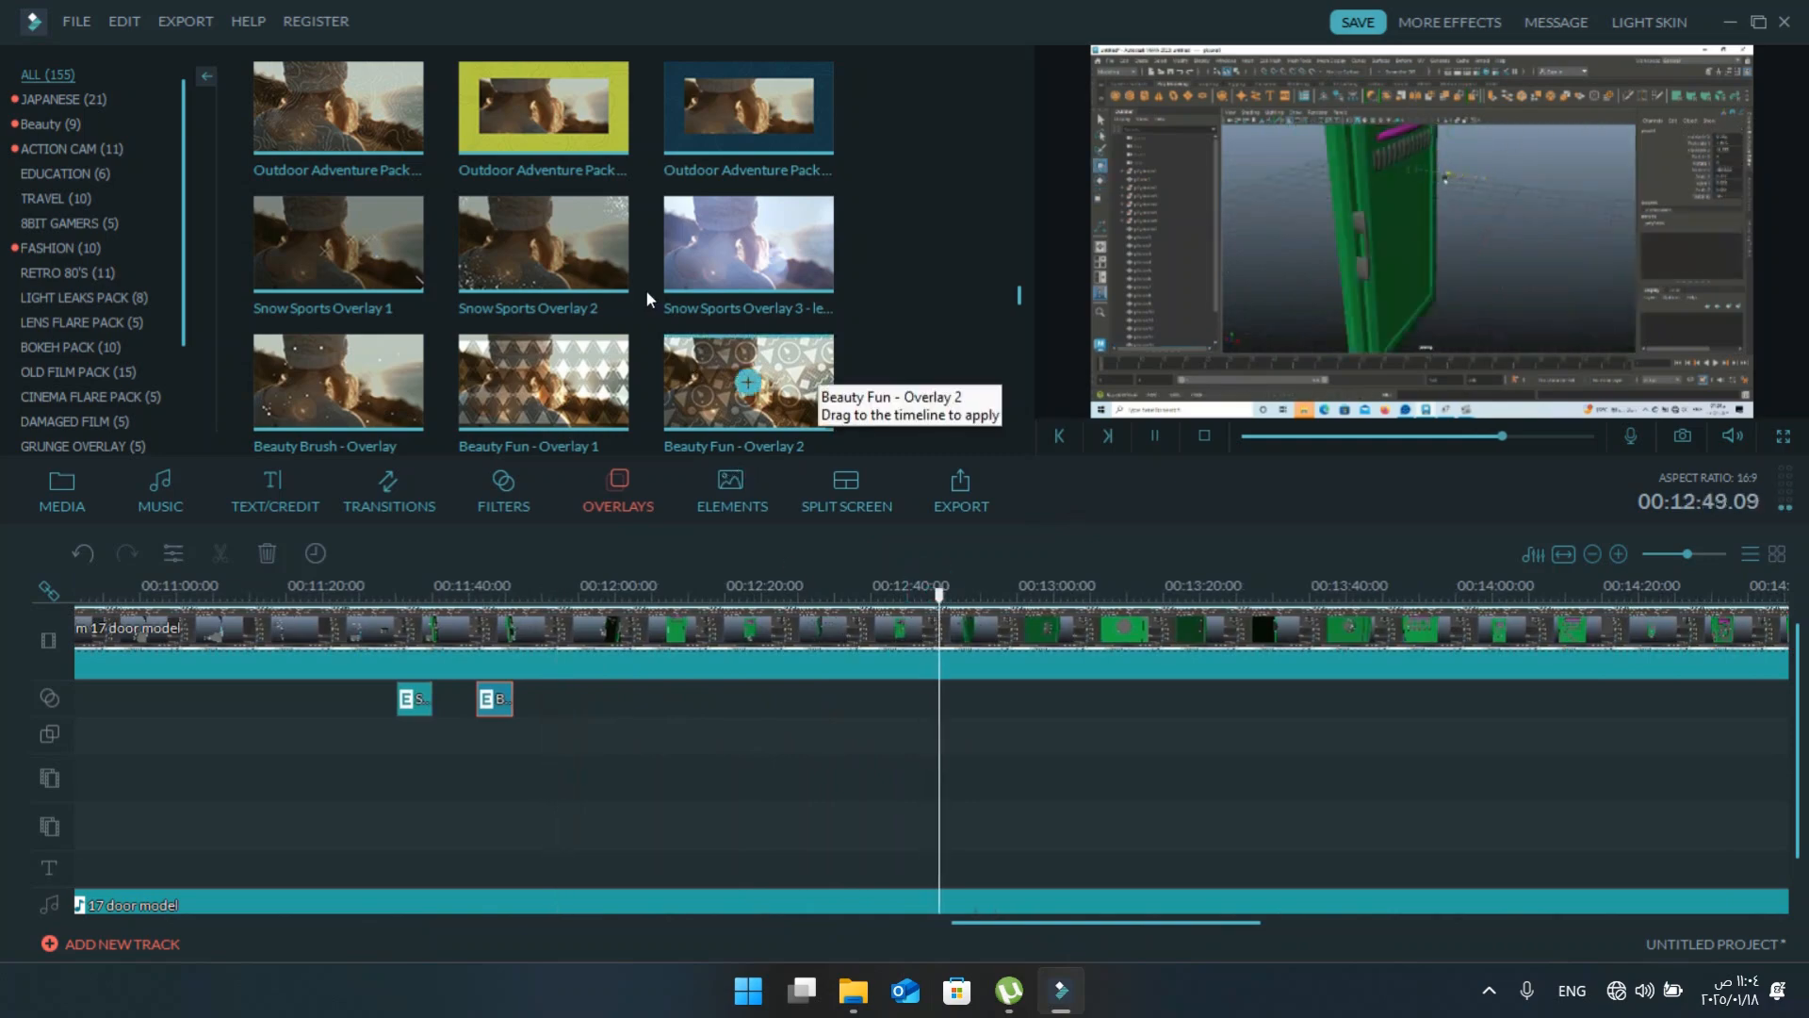
{"action": "left_click_drag", "start_coordinate": [807, 370], "coordinate": [950, 725]}
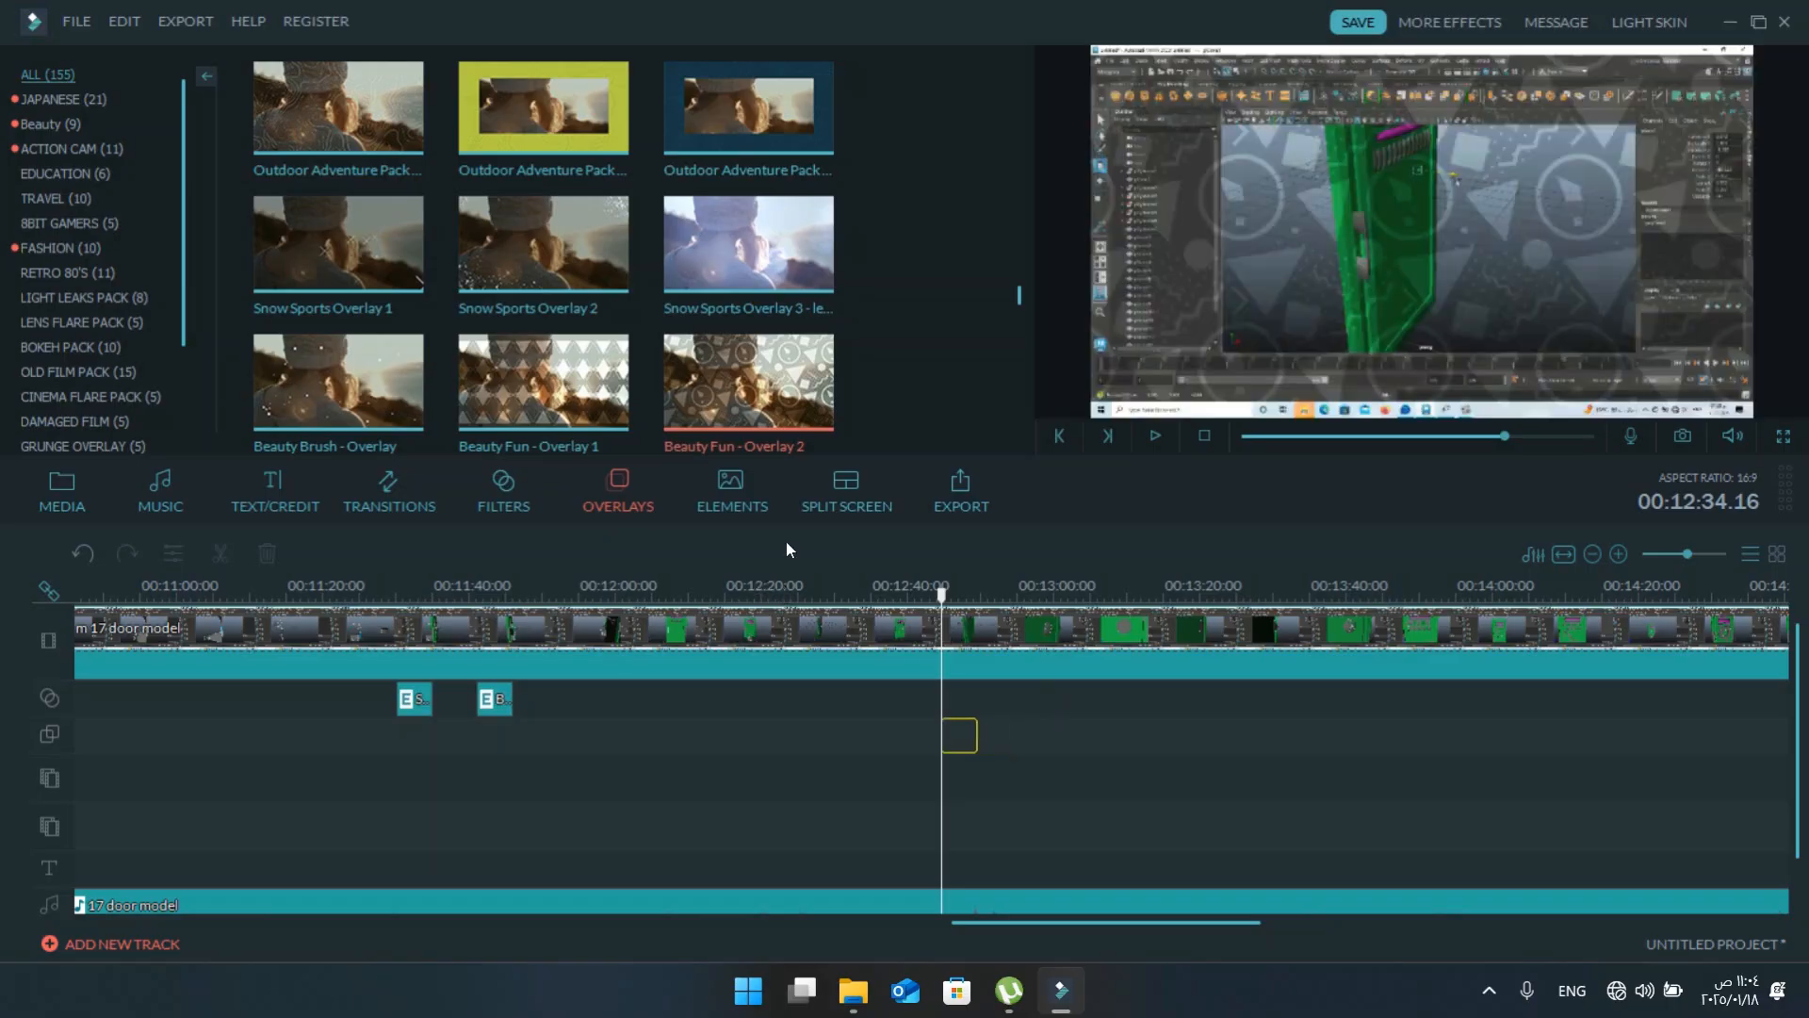
{"action": "left_click", "coordinate": [1155, 436]}
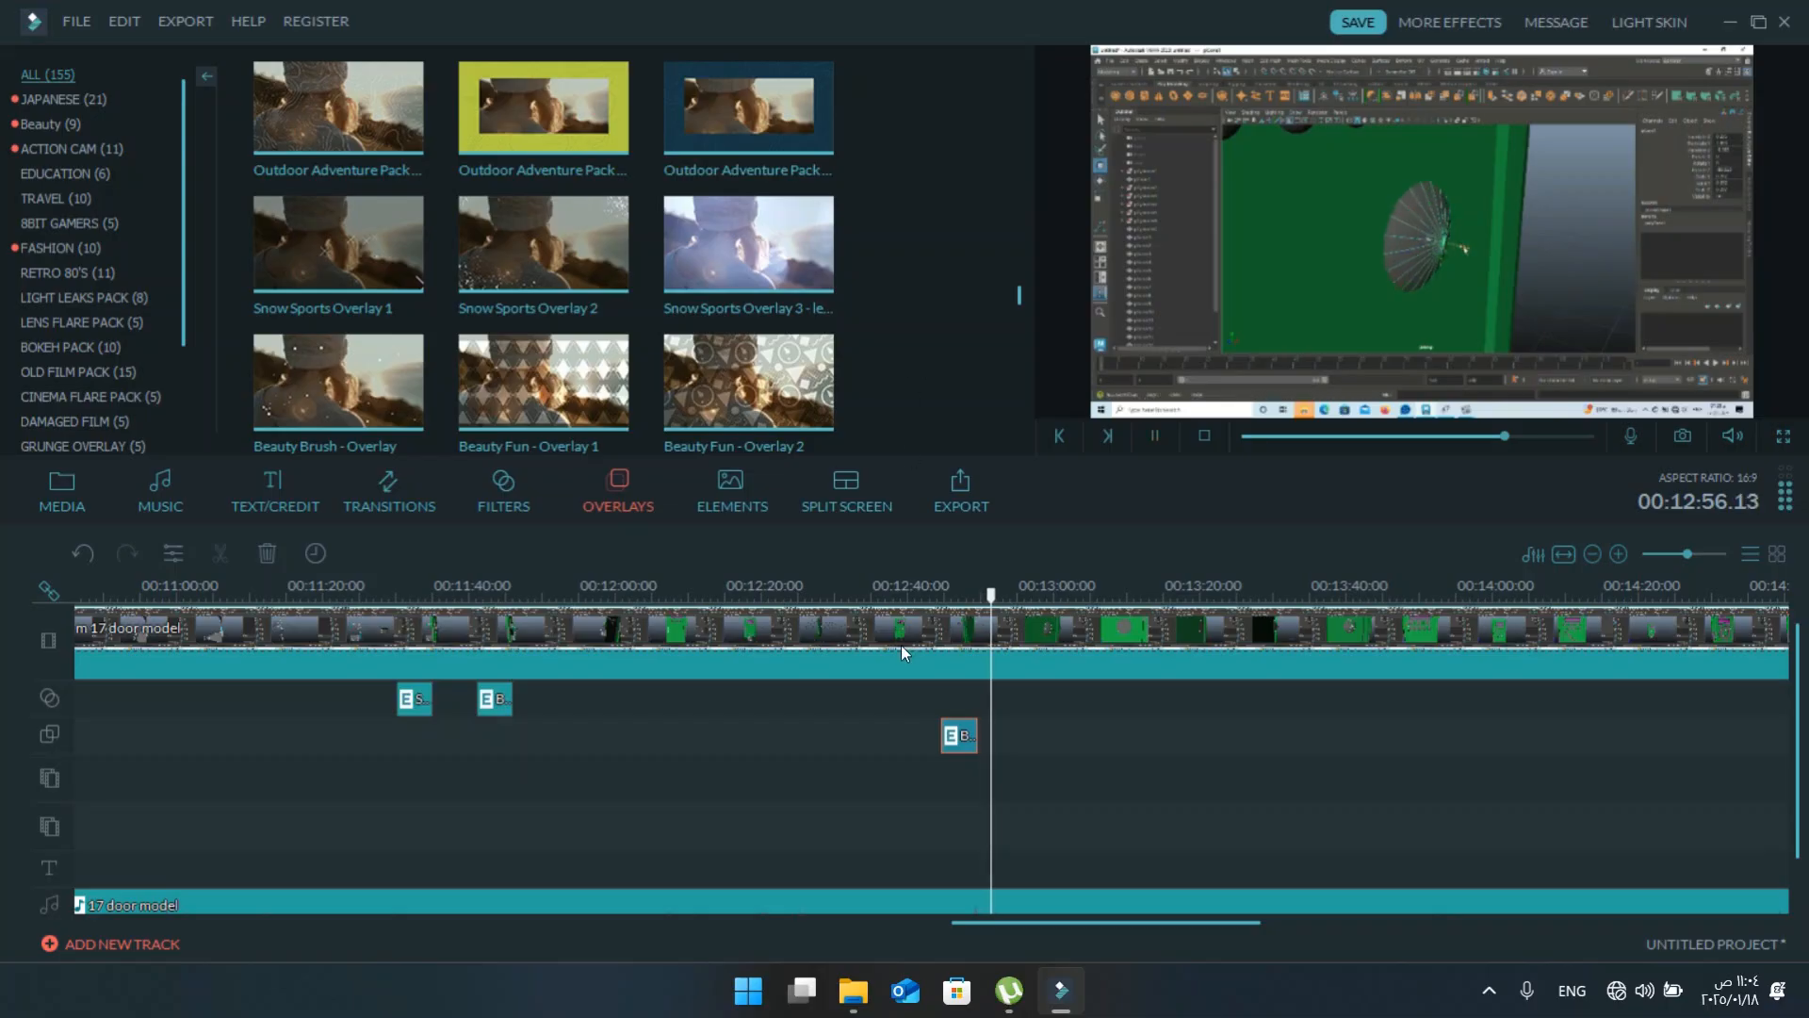
- Pause the footage at 00:12:58.01 and add the Outdoor Adventure Pack Lowerthird 4 title to the text track there
{"action": "left_click", "coordinate": [1154, 436]}
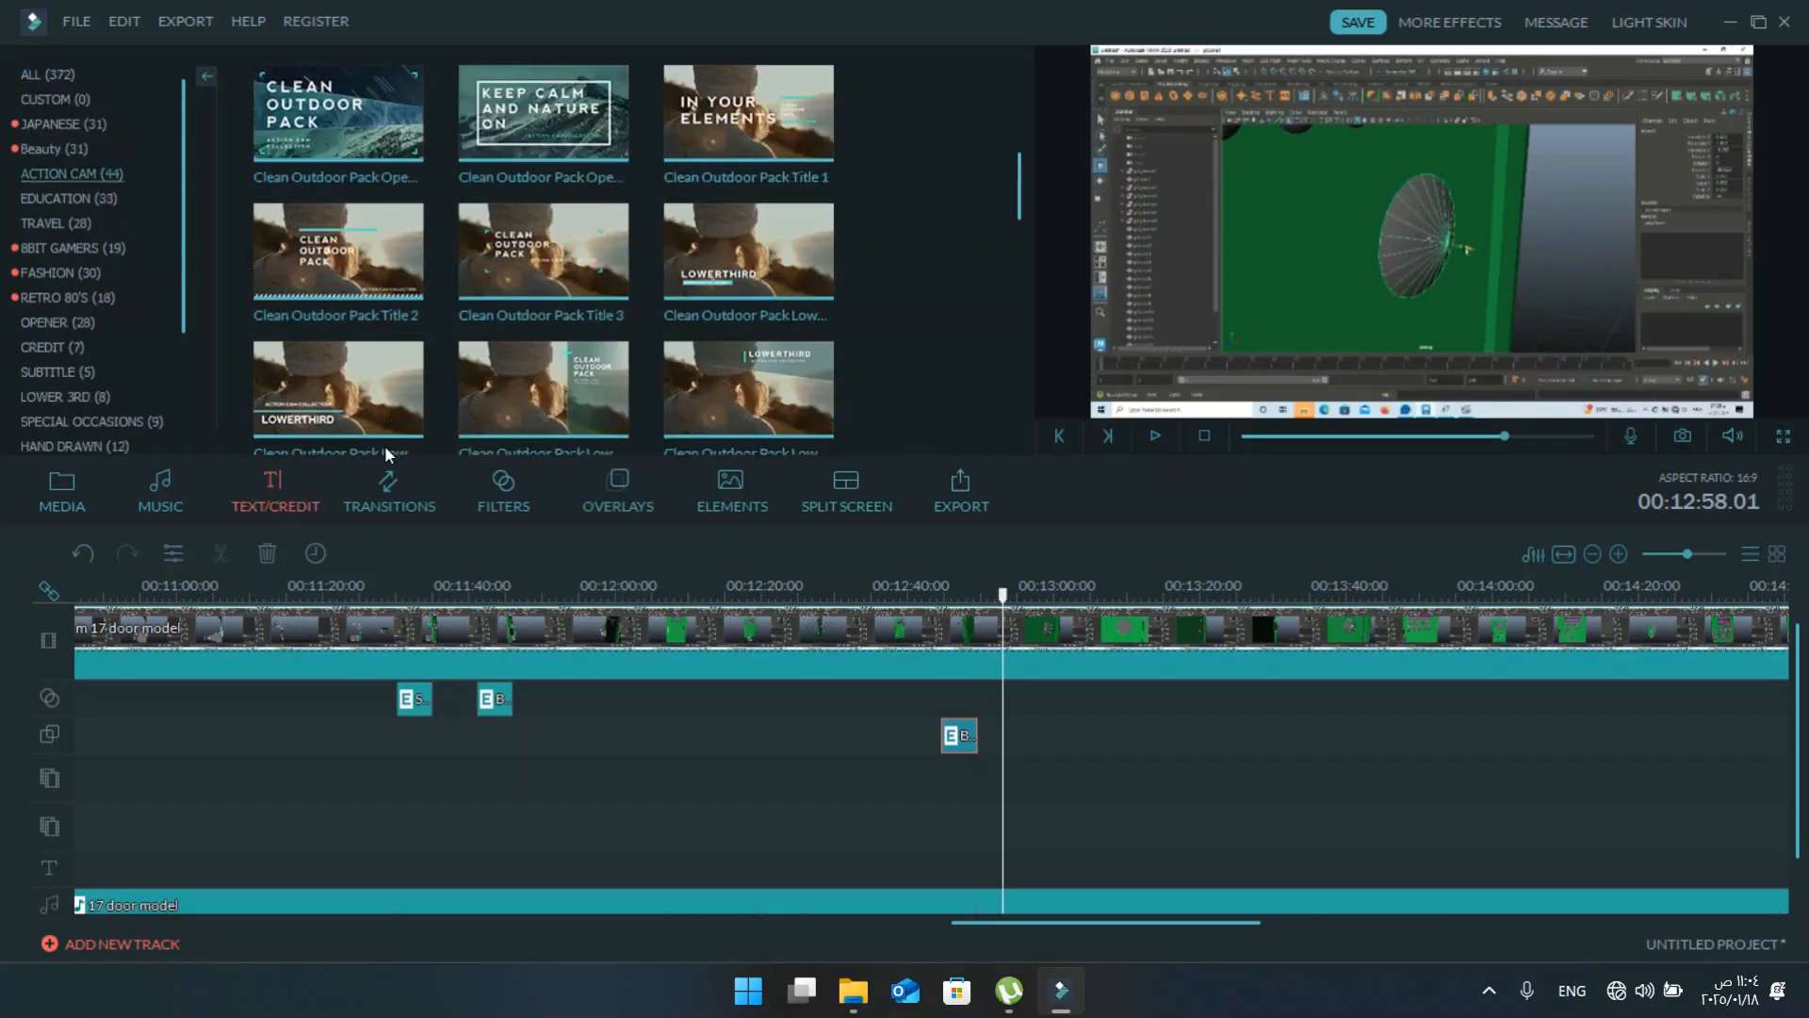
{"action": "scroll", "coordinate": [714, 217], "scroll_direction": "down", "scroll_amount": 5}
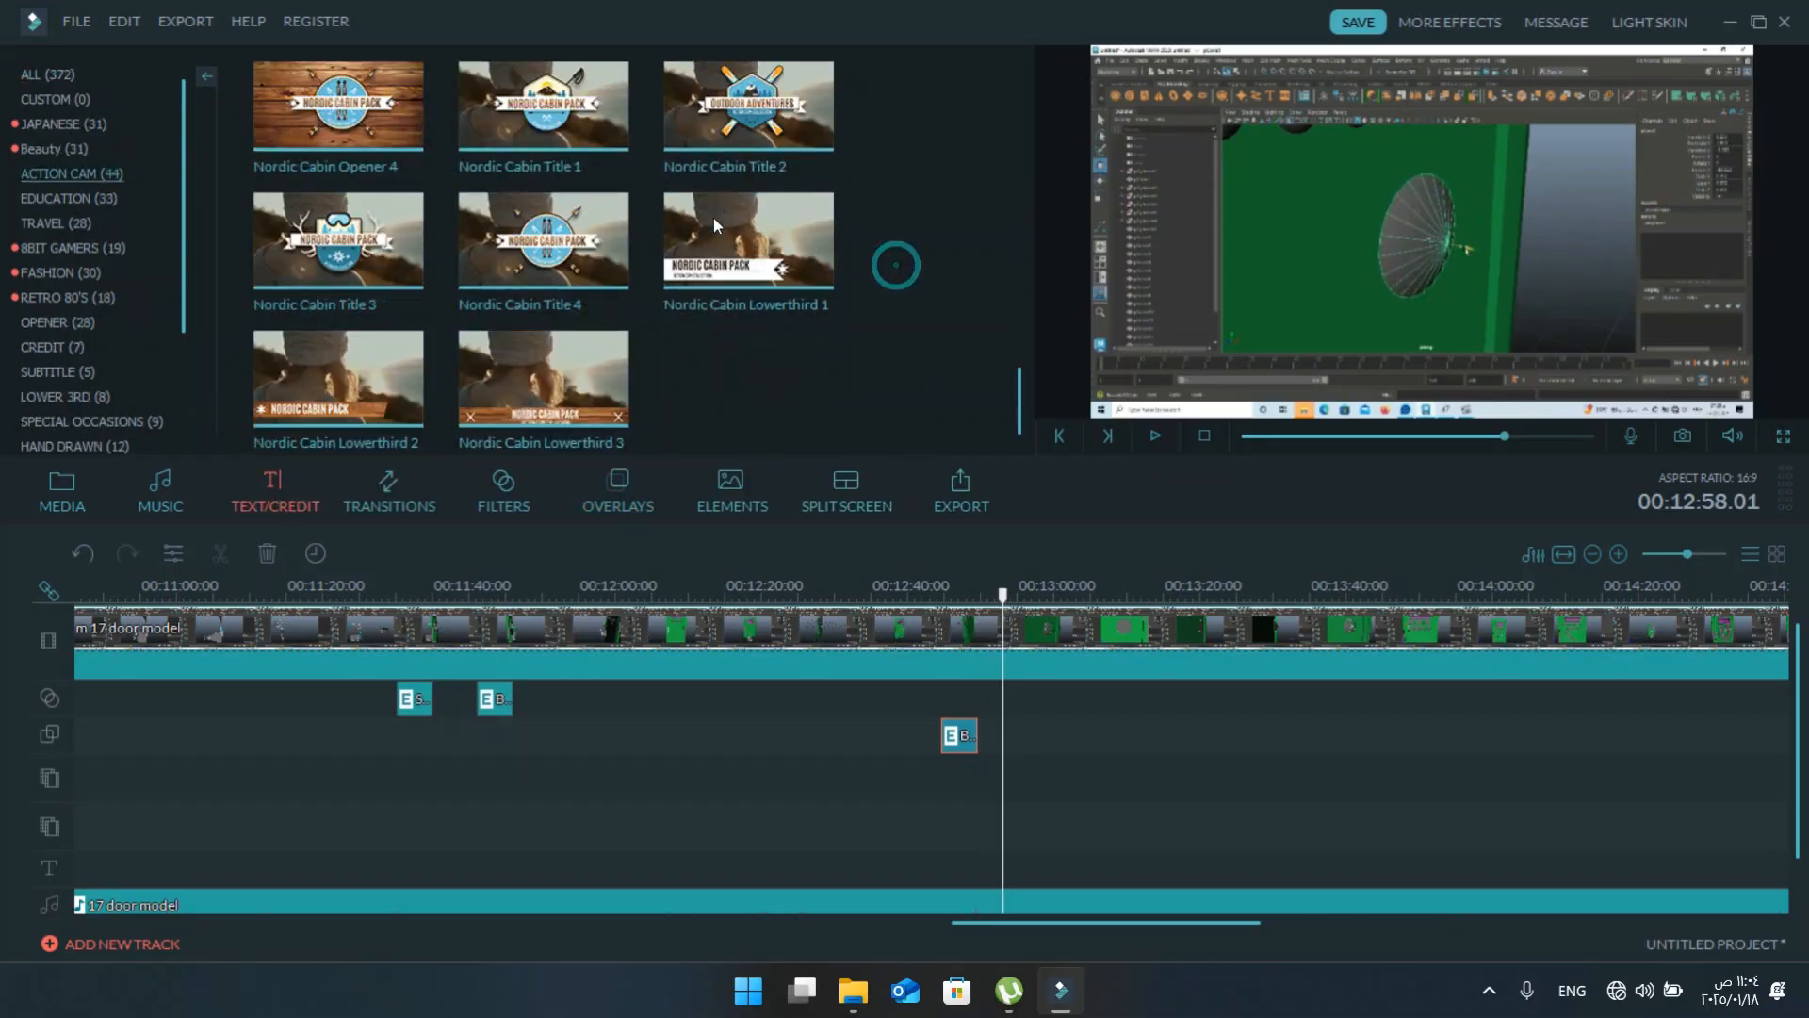
{"action": "scroll", "coordinate": [694, 218], "scroll_direction": "up", "scroll_amount": 5}
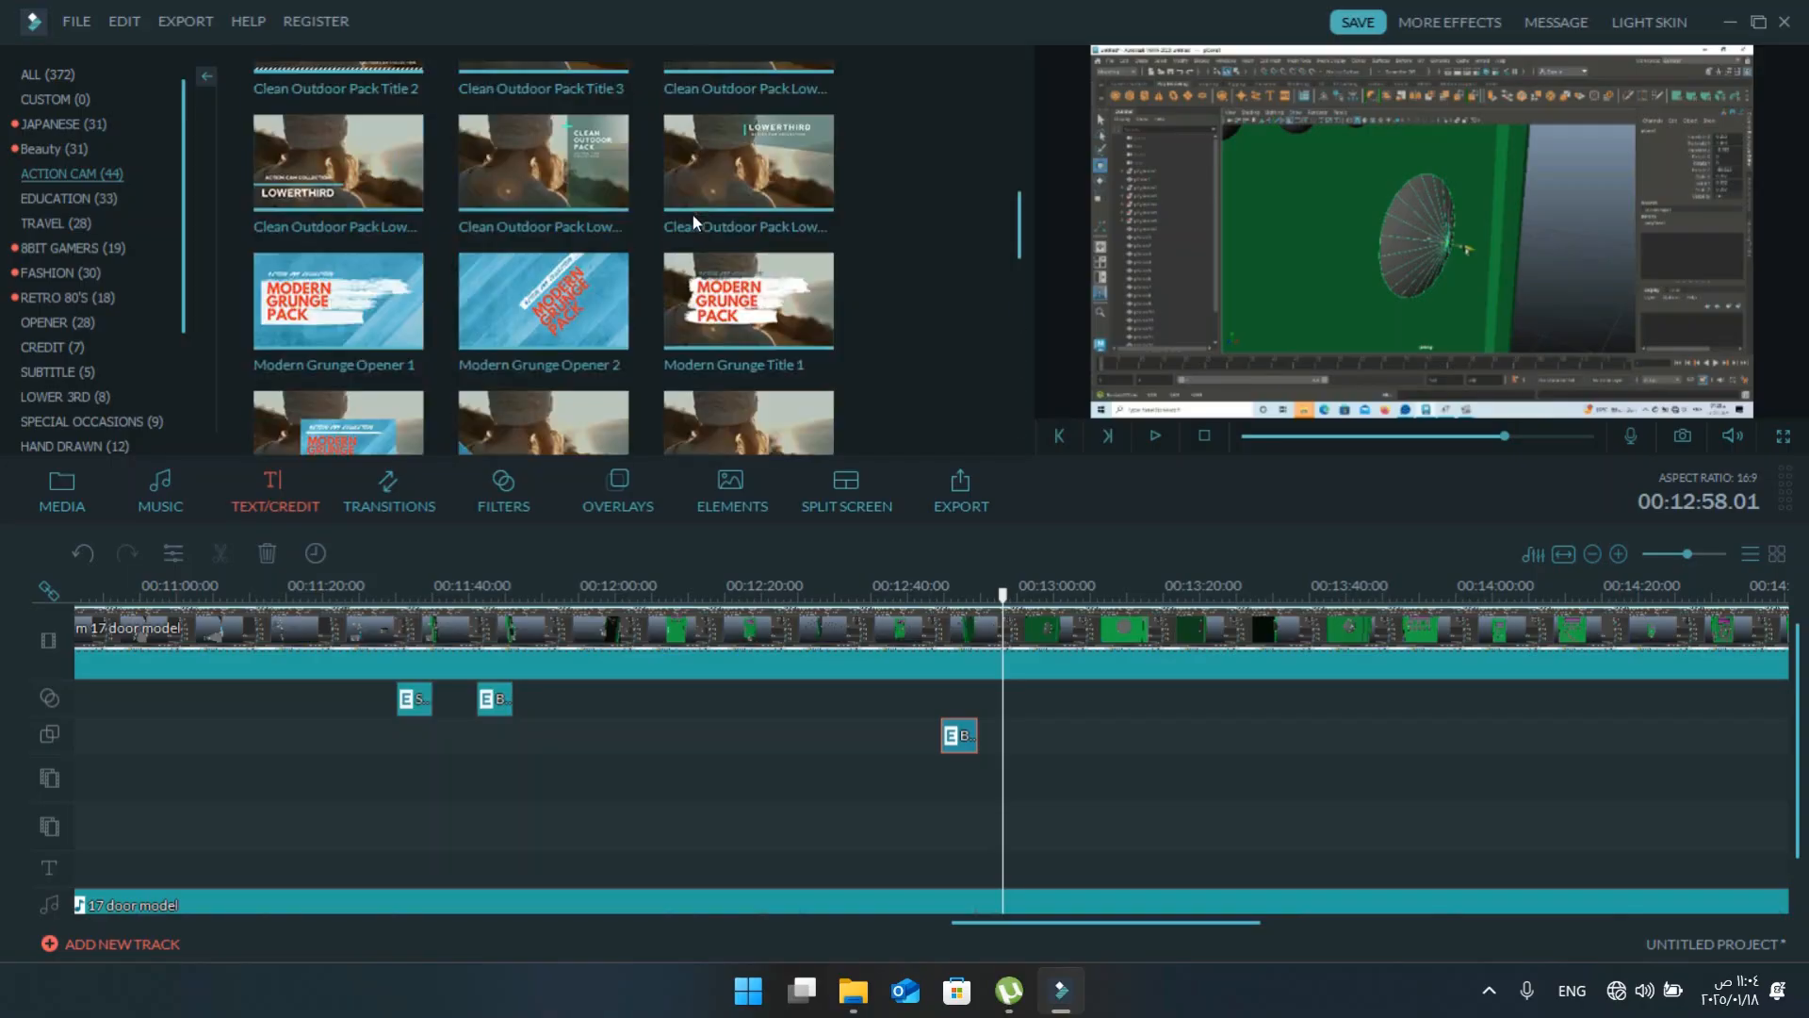
{"action": "scroll", "coordinate": [693, 219], "scroll_direction": "up", "scroll_amount": 2}
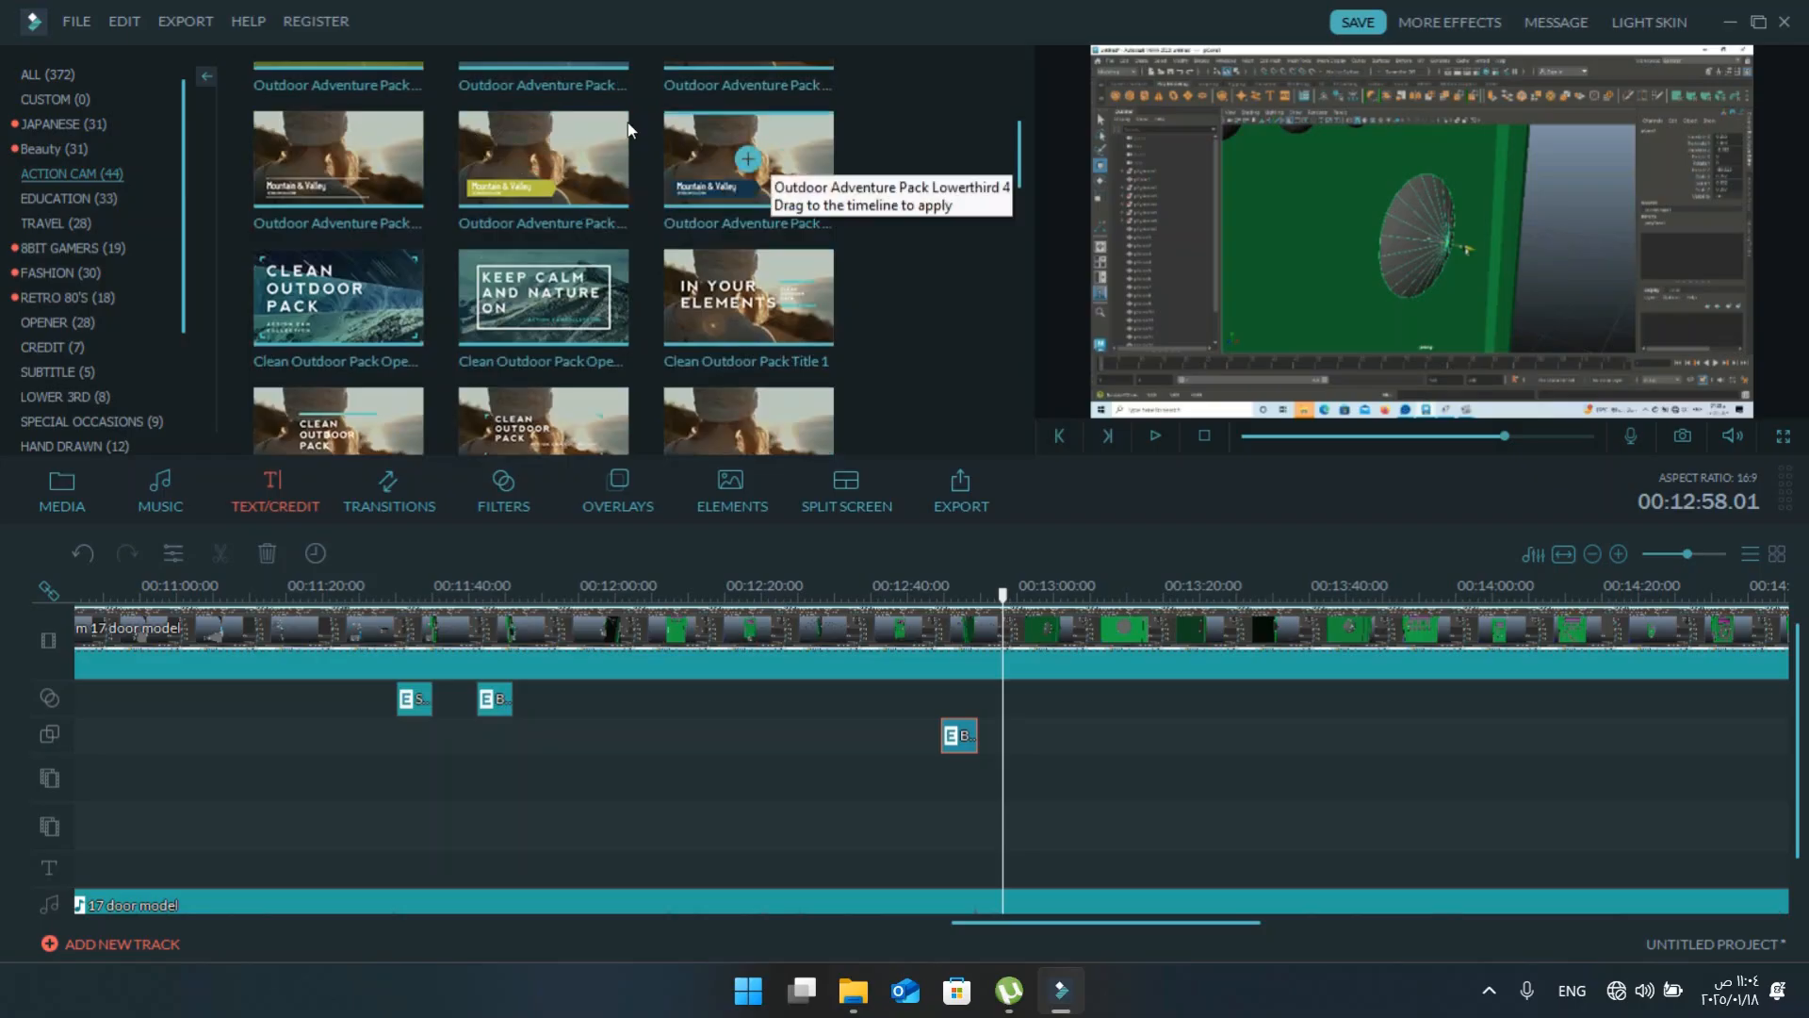
{"action": "left_click_drag", "start_coordinate": [745, 154], "coordinate": [1022, 868]}
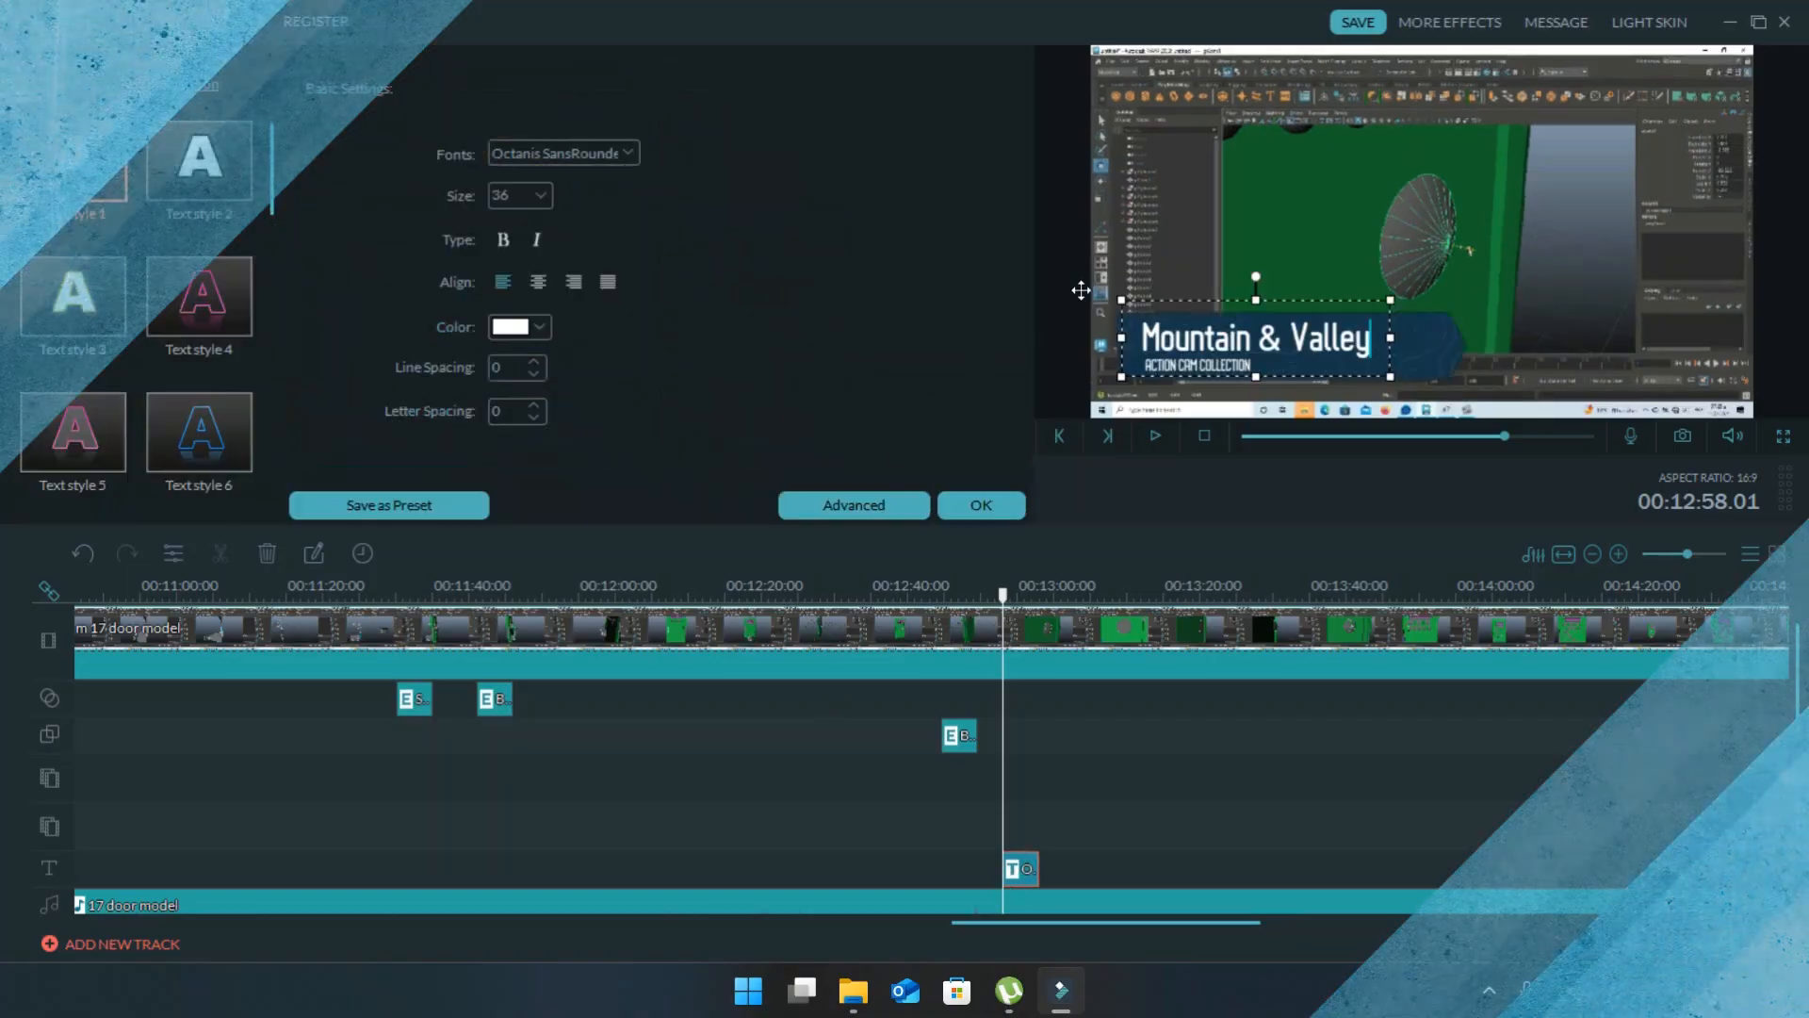
- Replace the title's main line, Mountain & Valley, with PRESS SPACE BAR
{"action": "key", "text": "BackSpace"}
{"action": "key", "text": "BackSpace"}
{"action": "key", "text": "BackSpace"}
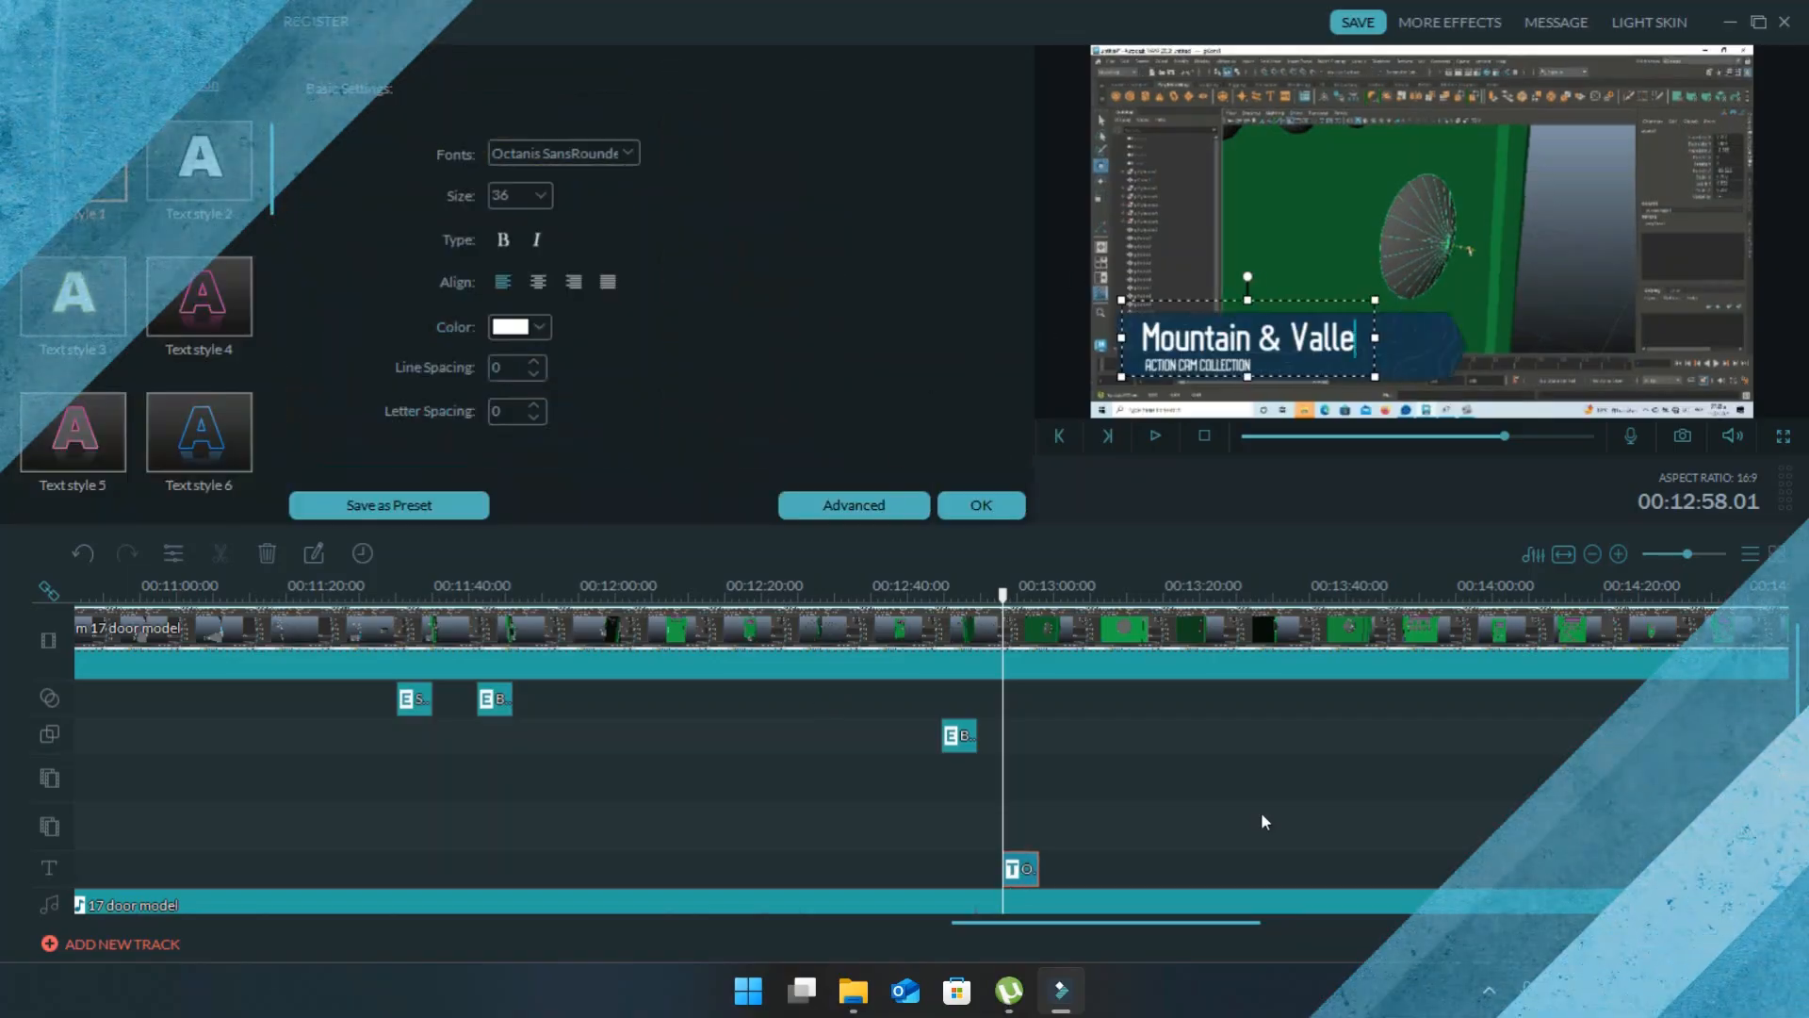
{"action": "key", "text": "BackSpace"}
{"action": "key", "text": "BackSpace"}
{"action": "key", "text": "BackSpace"}
{"action": "key", "text": "BackSpace"}
{"action": "key", "text": "BackSpace"}
{"action": "key", "text": "BackSpace"}
{"action": "key", "text": "BackSpace"}
{"action": "key", "text": "BackSpace"}
{"action": "key", "text": "BackSpace"}
{"action": "key", "text": "BackSpace"}
{"action": "key", "text": "BackSpace"}
{"action": "key", "text": "BackSpace"}
{"action": "key", "text": "BackSpace"}
{"action": "key", "text": "BackSpace"}
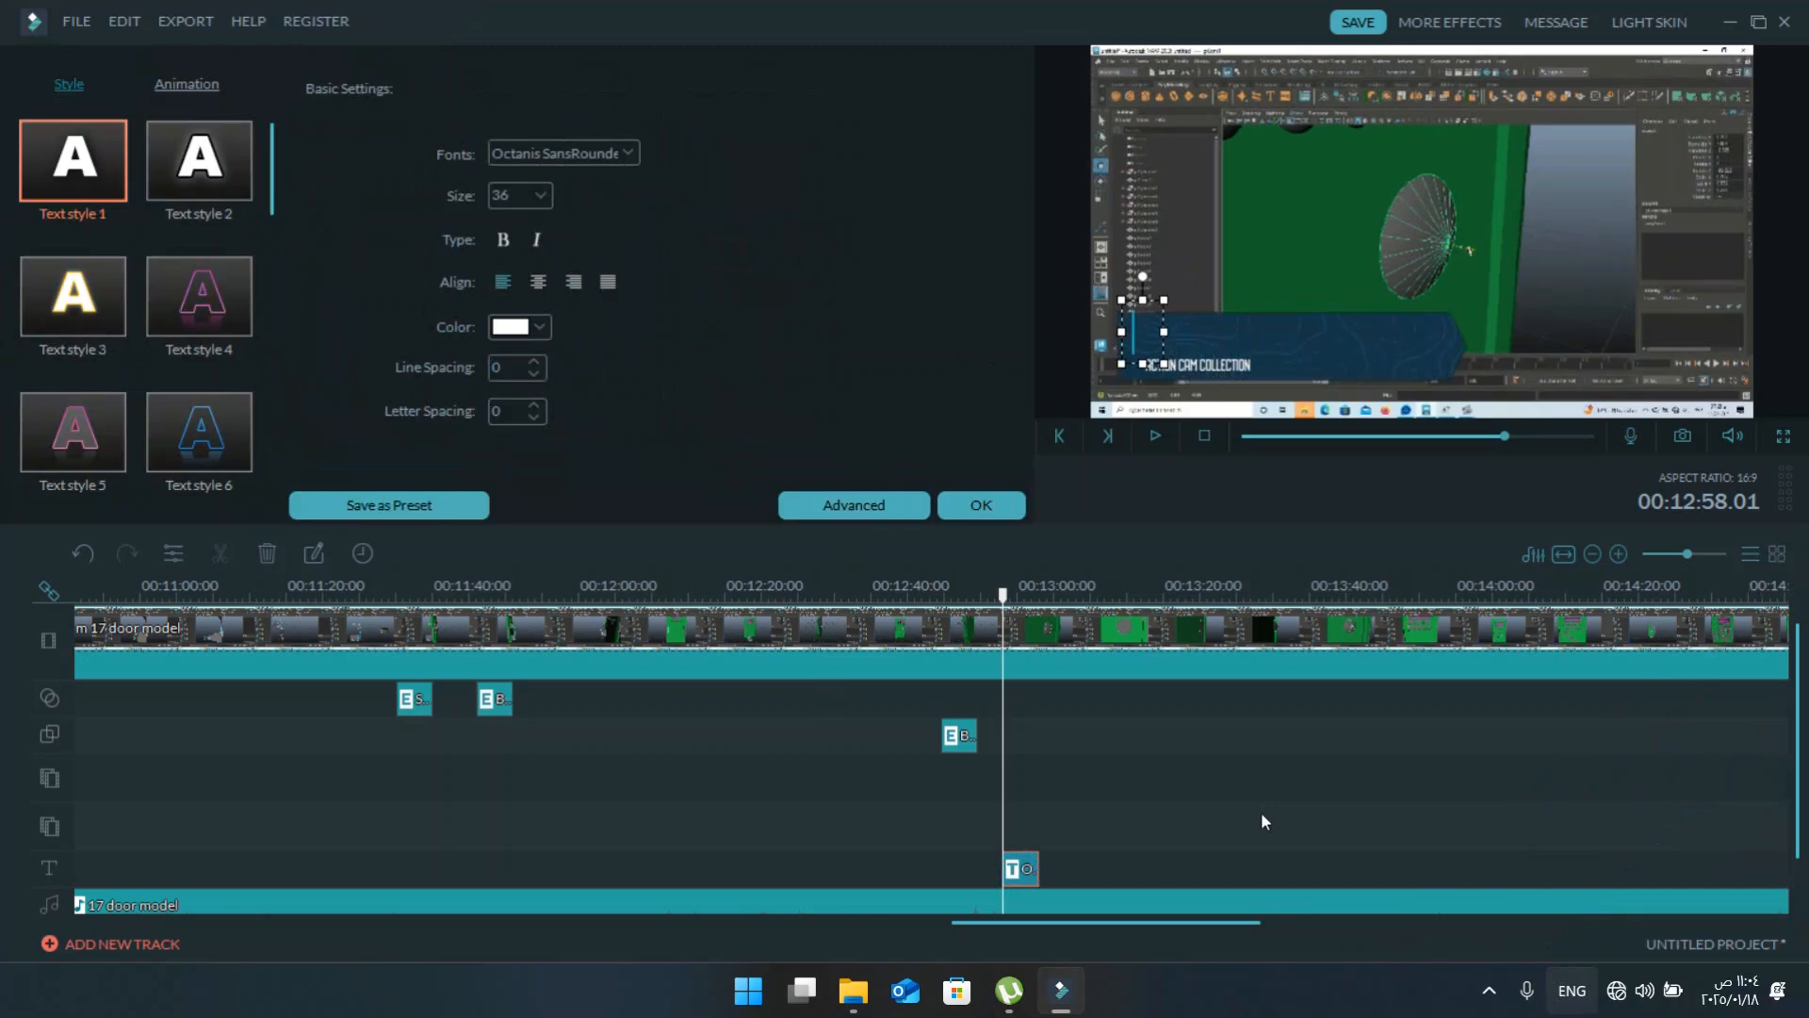
{"action": "type", "text": "PRESS"}
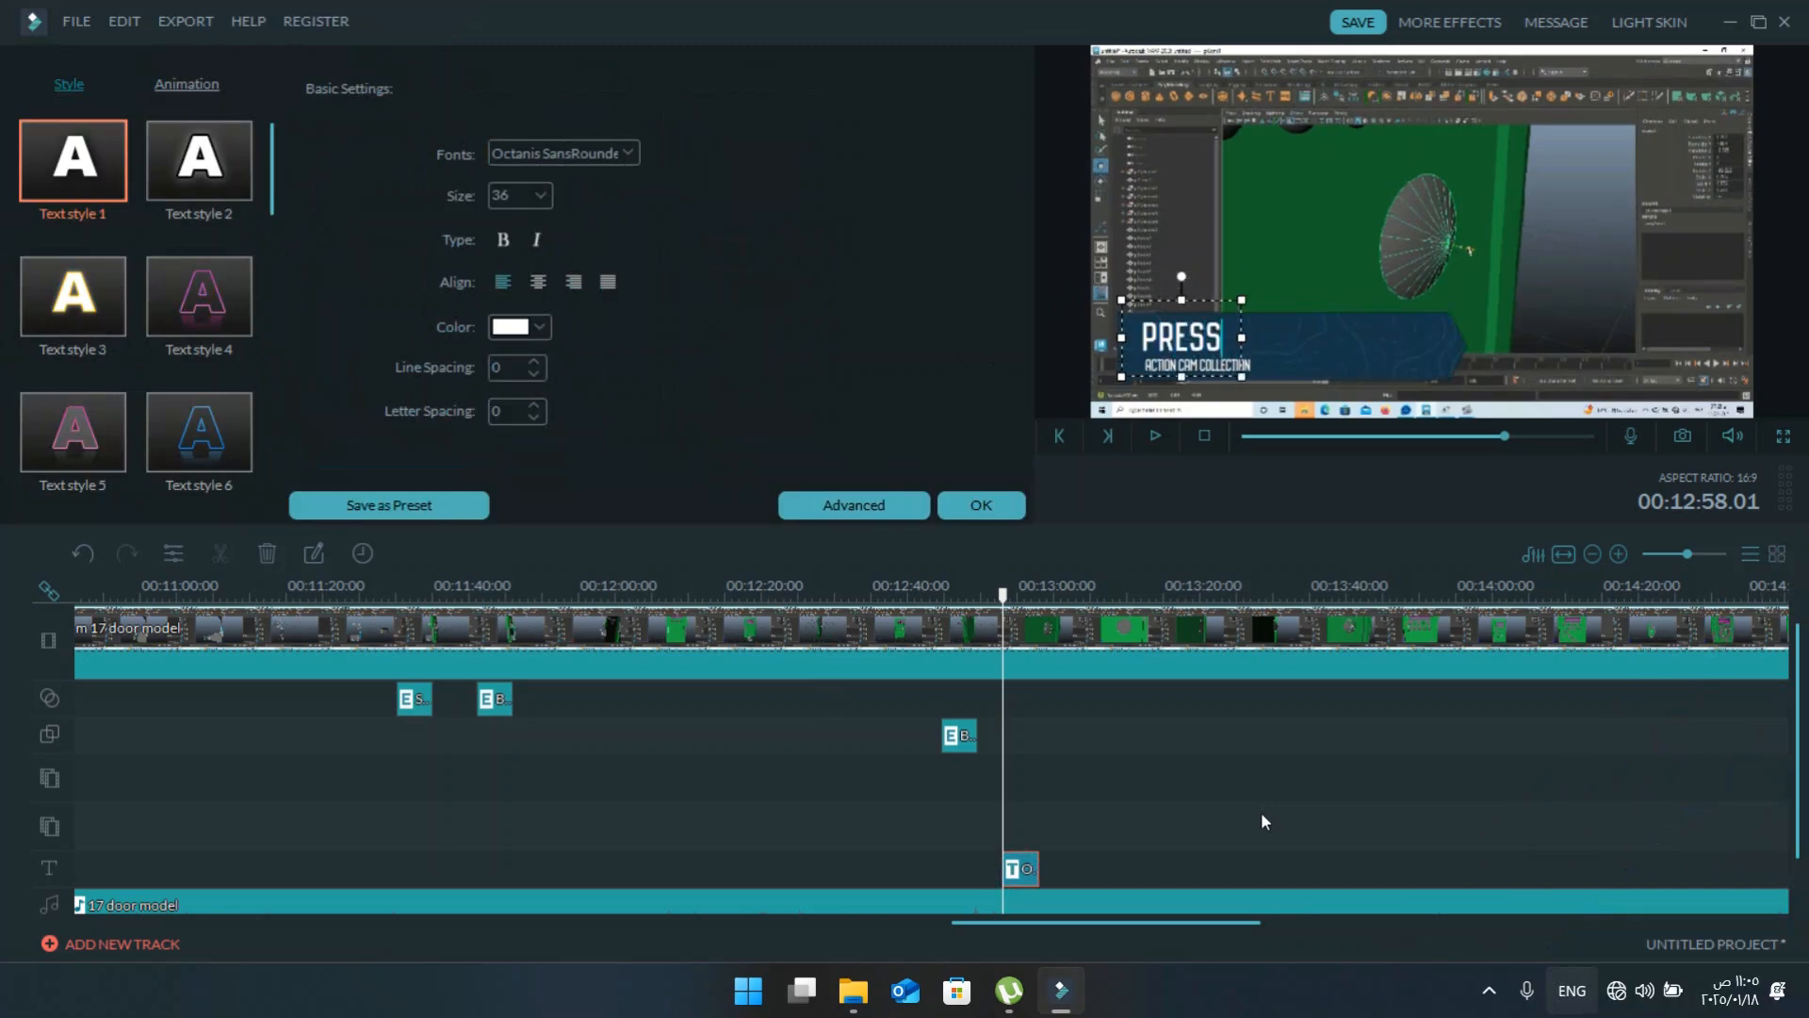
{"action": "type", "text": " SPAC"}
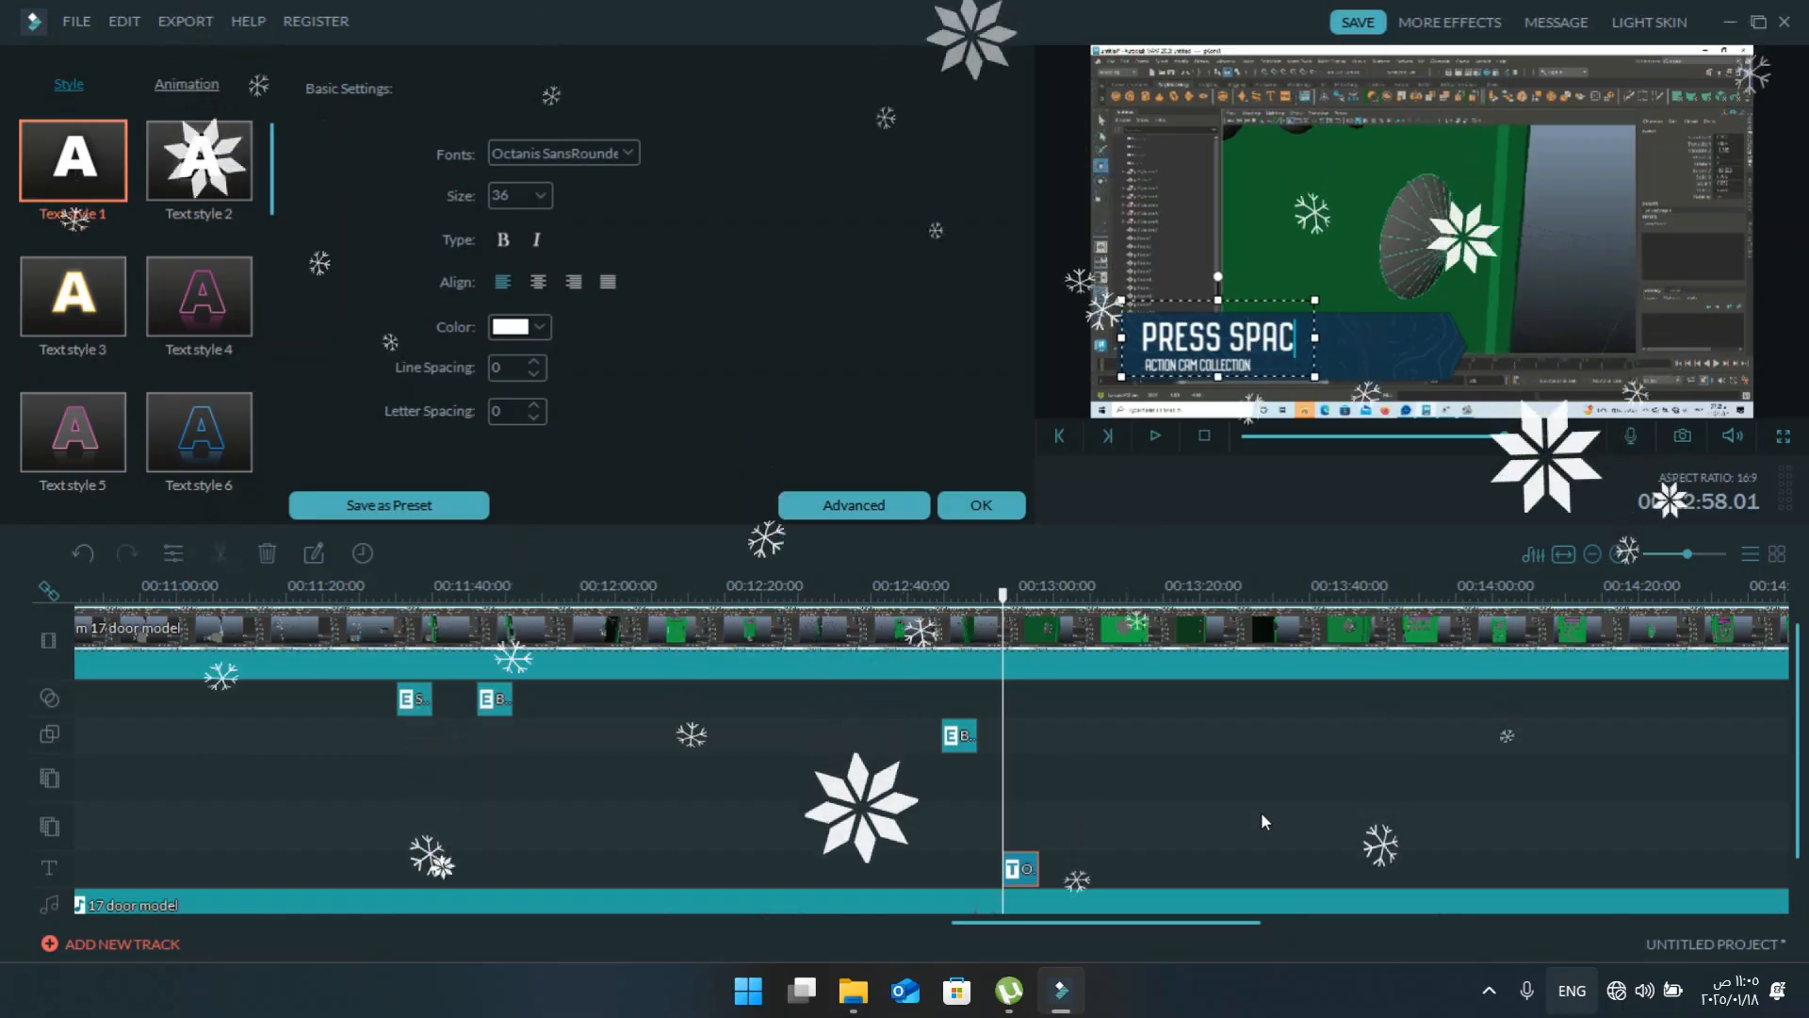
{"action": "type", "text": "E BAR"}
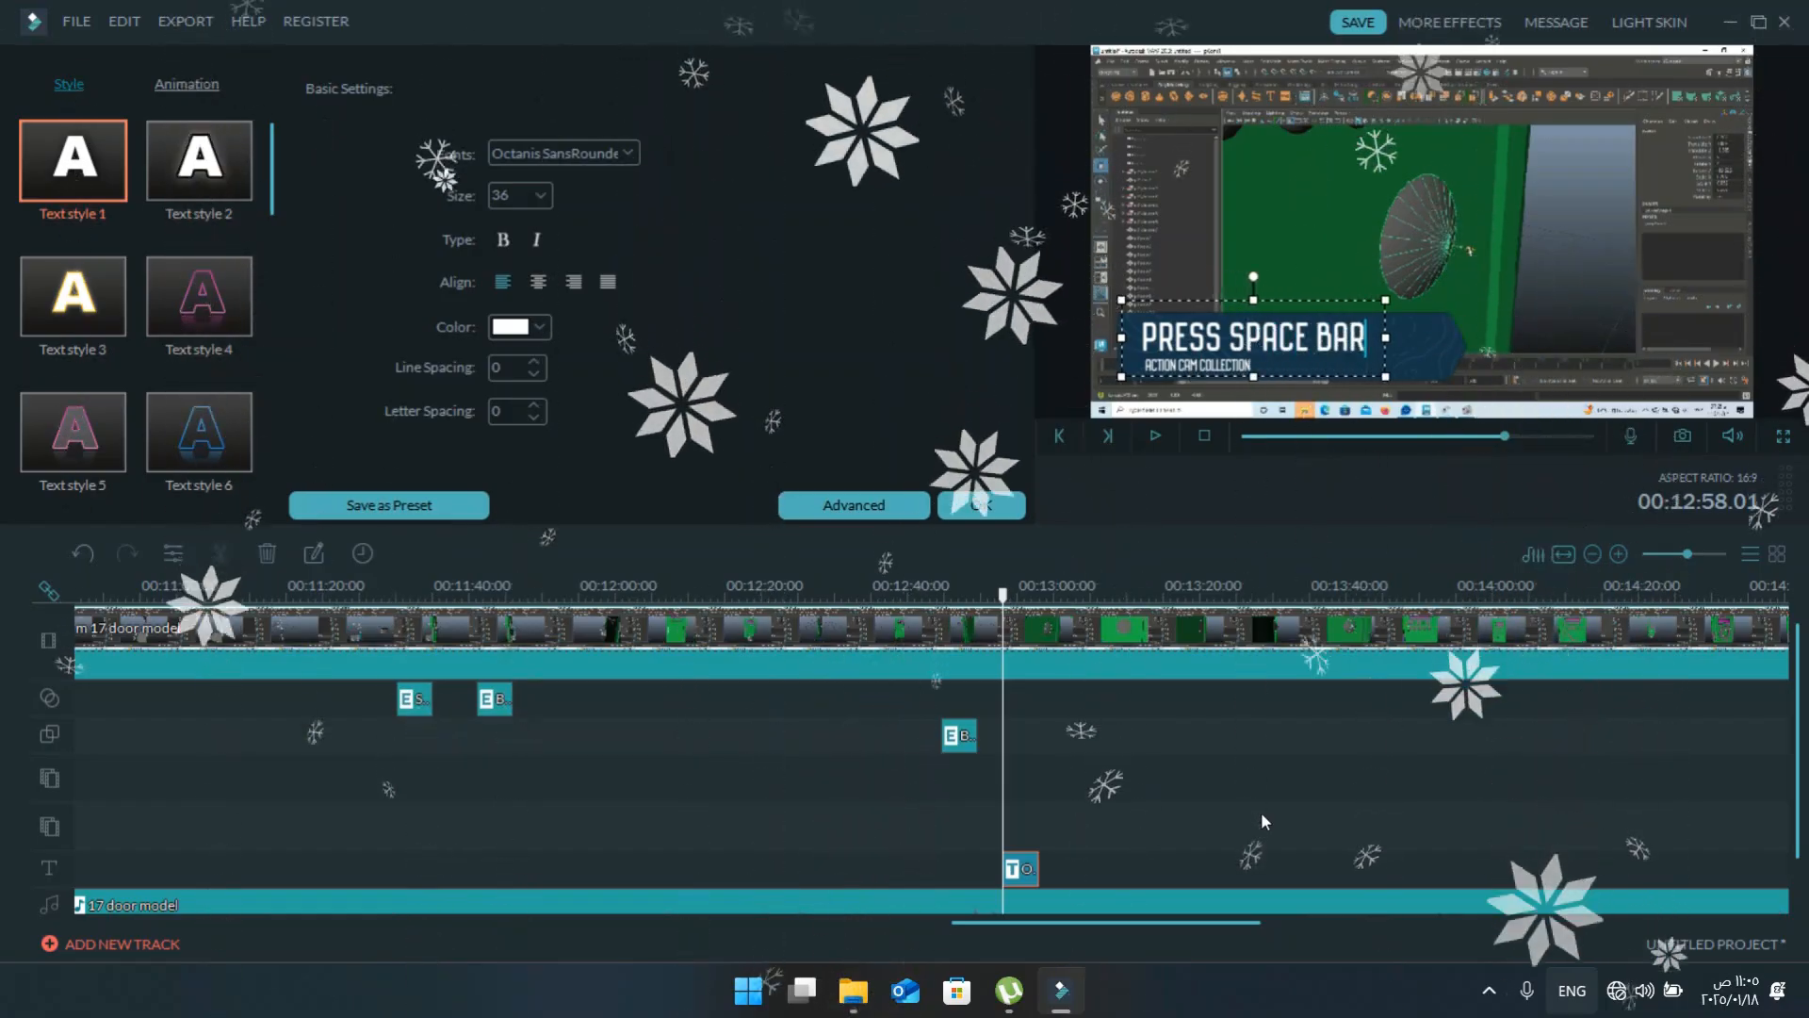
- Open the title's advanced text editing and replace the ACTION CAM COLLECTION line with TO GET THE 4 VIEW
{"action": "left_click", "coordinate": [813, 506]}
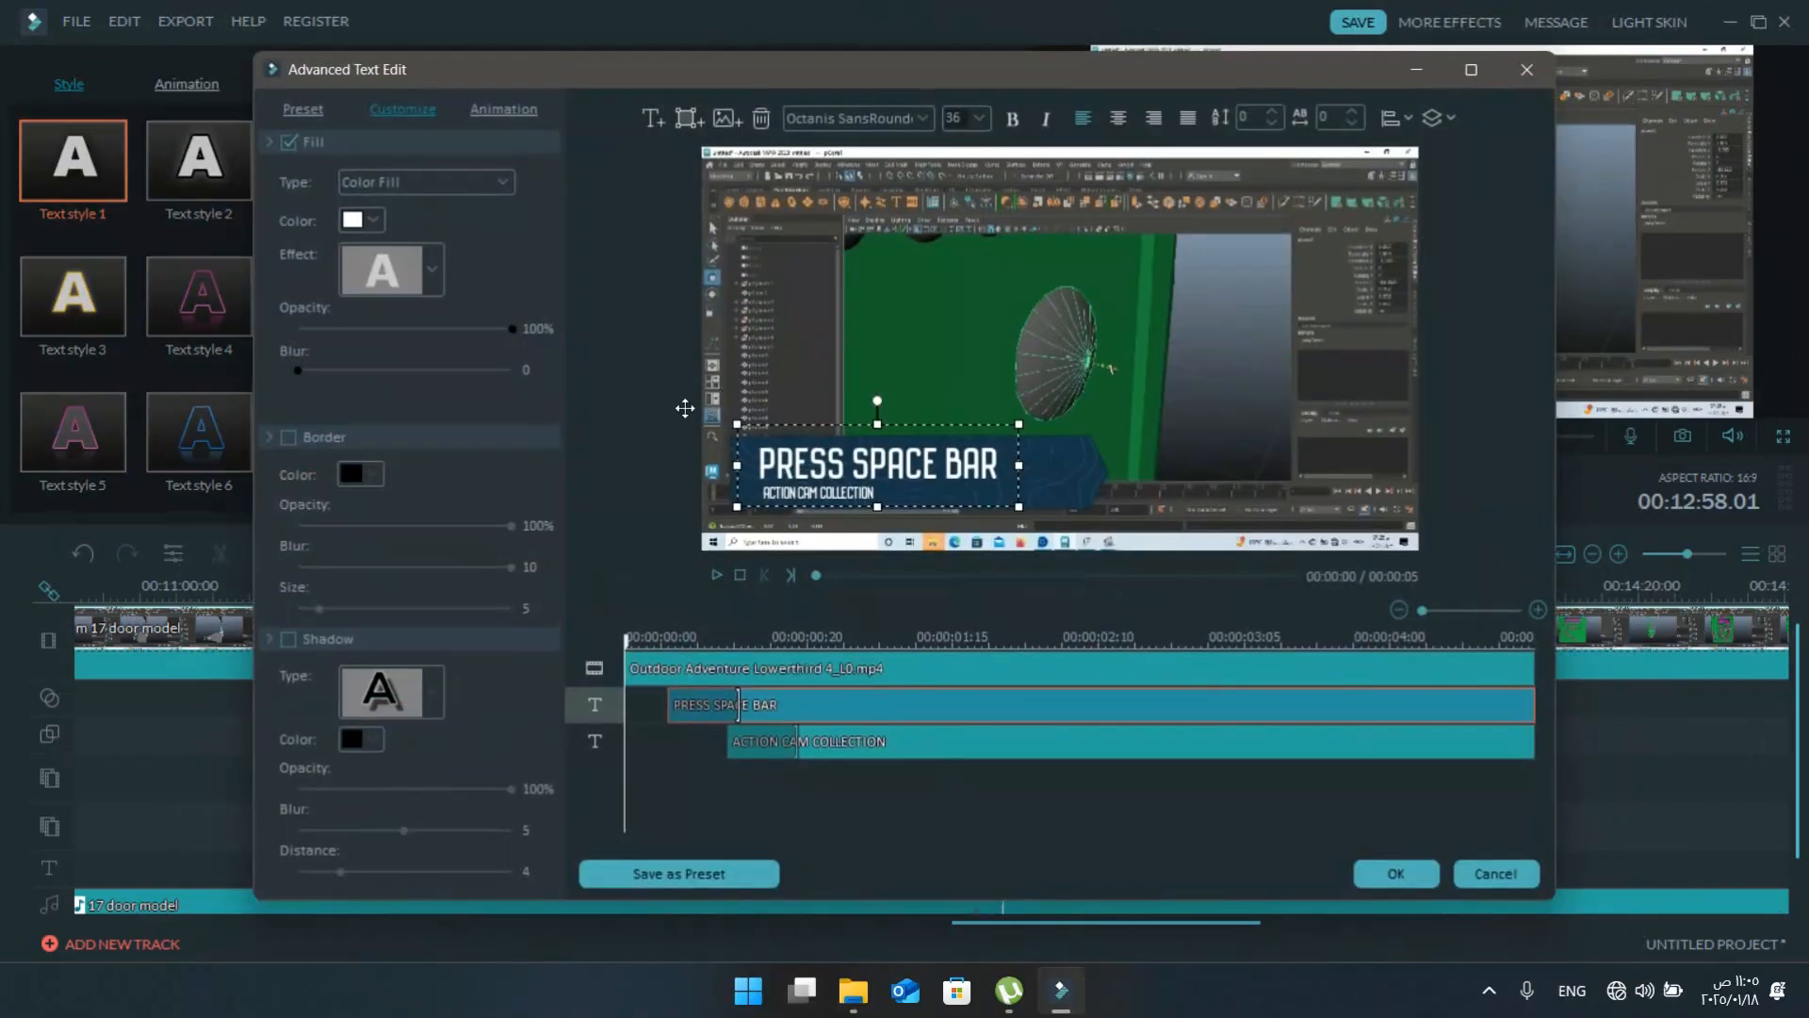
{"action": "double_click", "coordinate": [853, 491]}
{"action": "left_click_drag", "start_coordinate": [879, 491], "coordinate": [740, 488]}
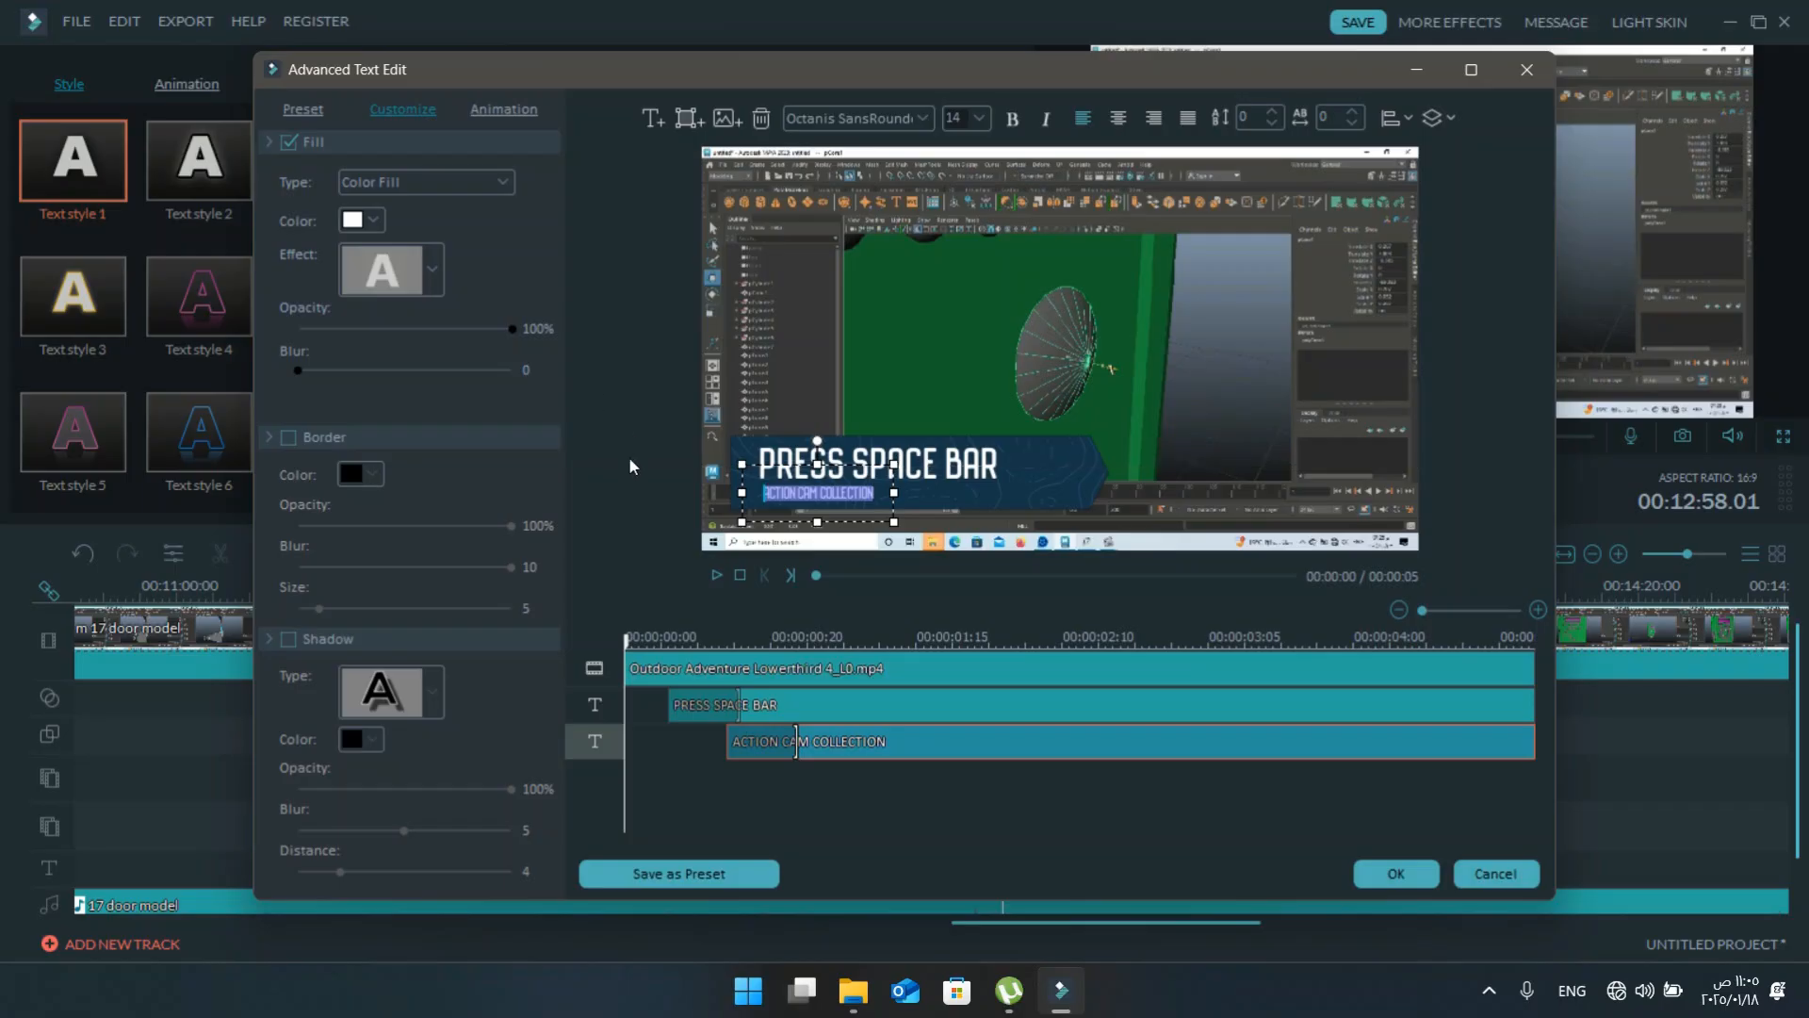
{"action": "type", "text": "TO"}
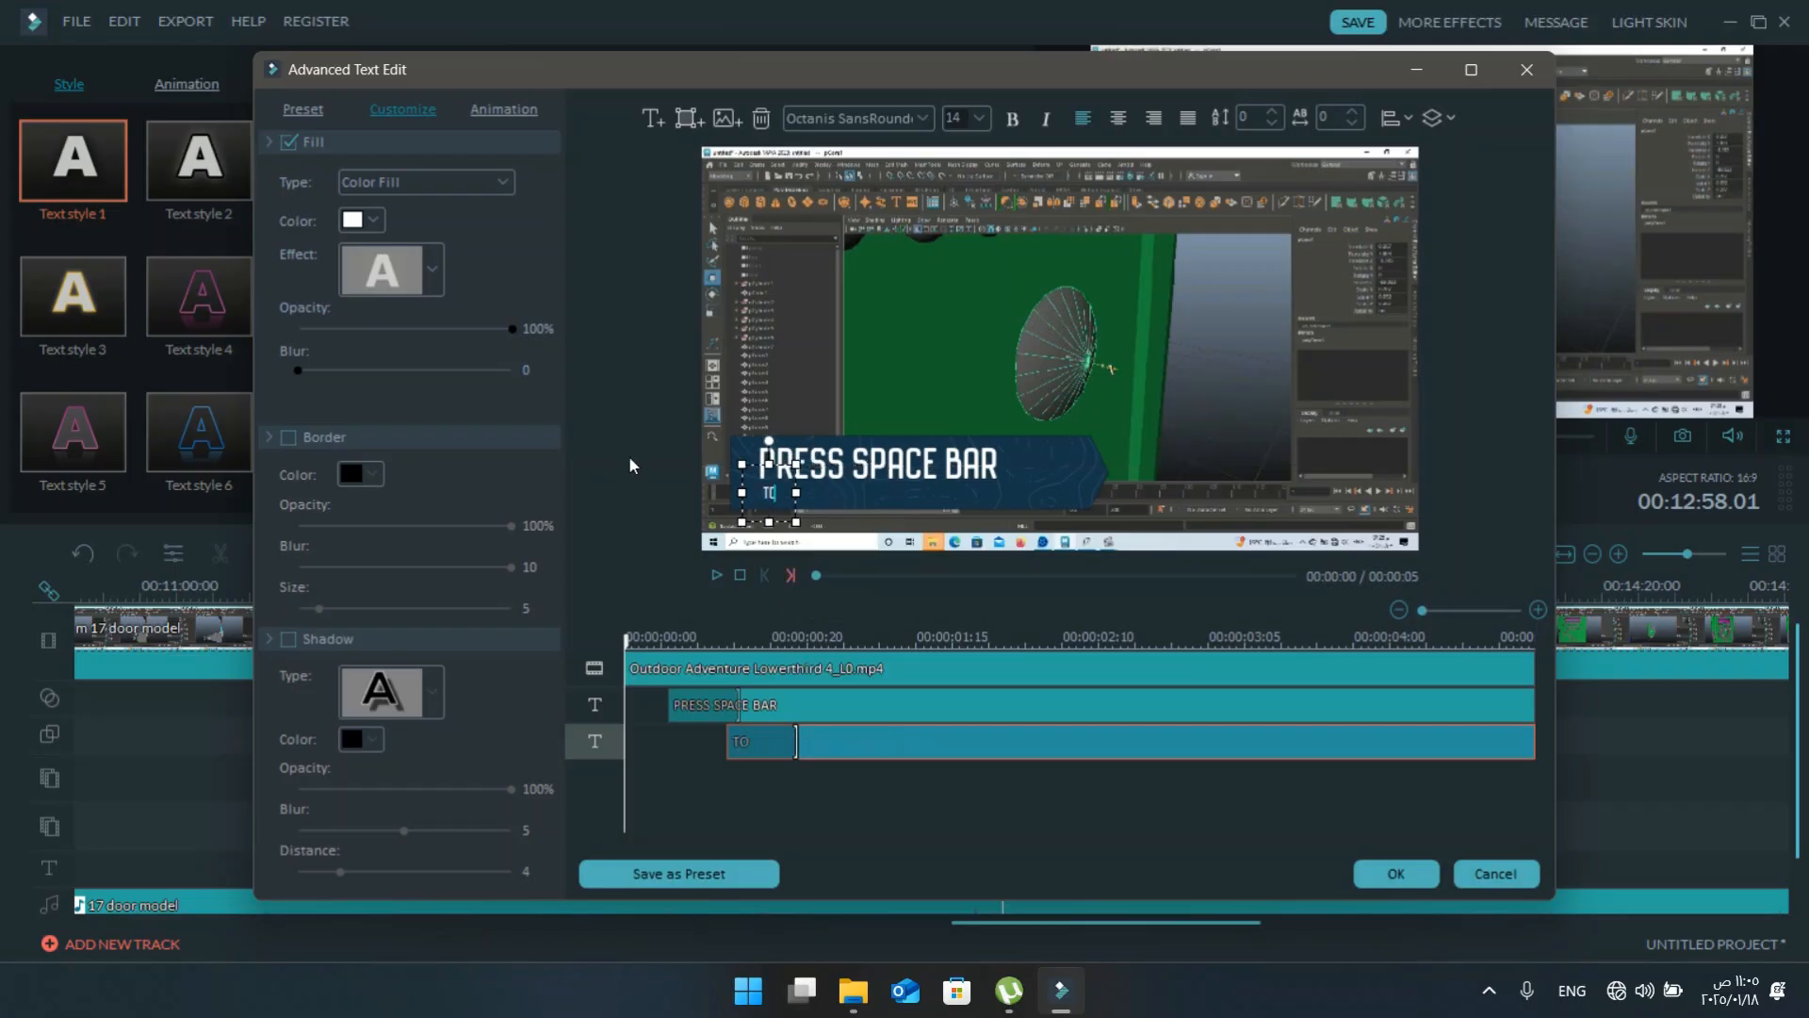
{"action": "type", "text": " GET THE"}
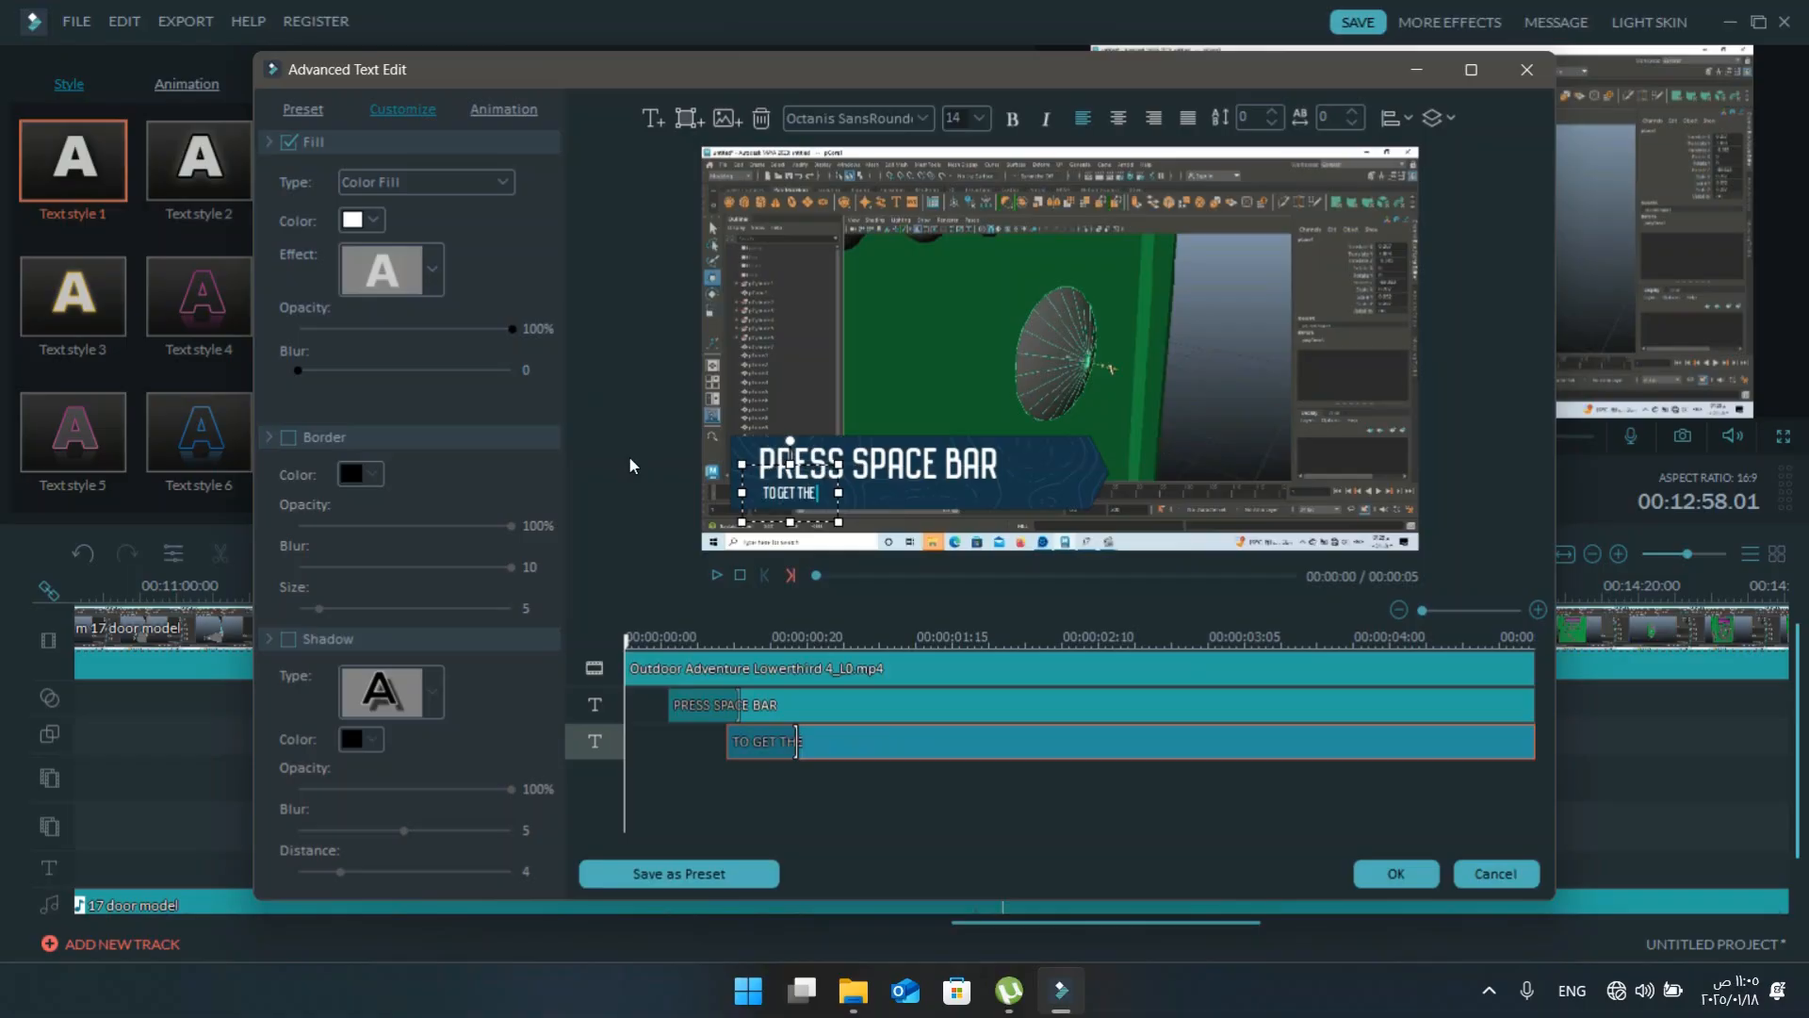
{"action": "type", "text": " 4 VIEW"}
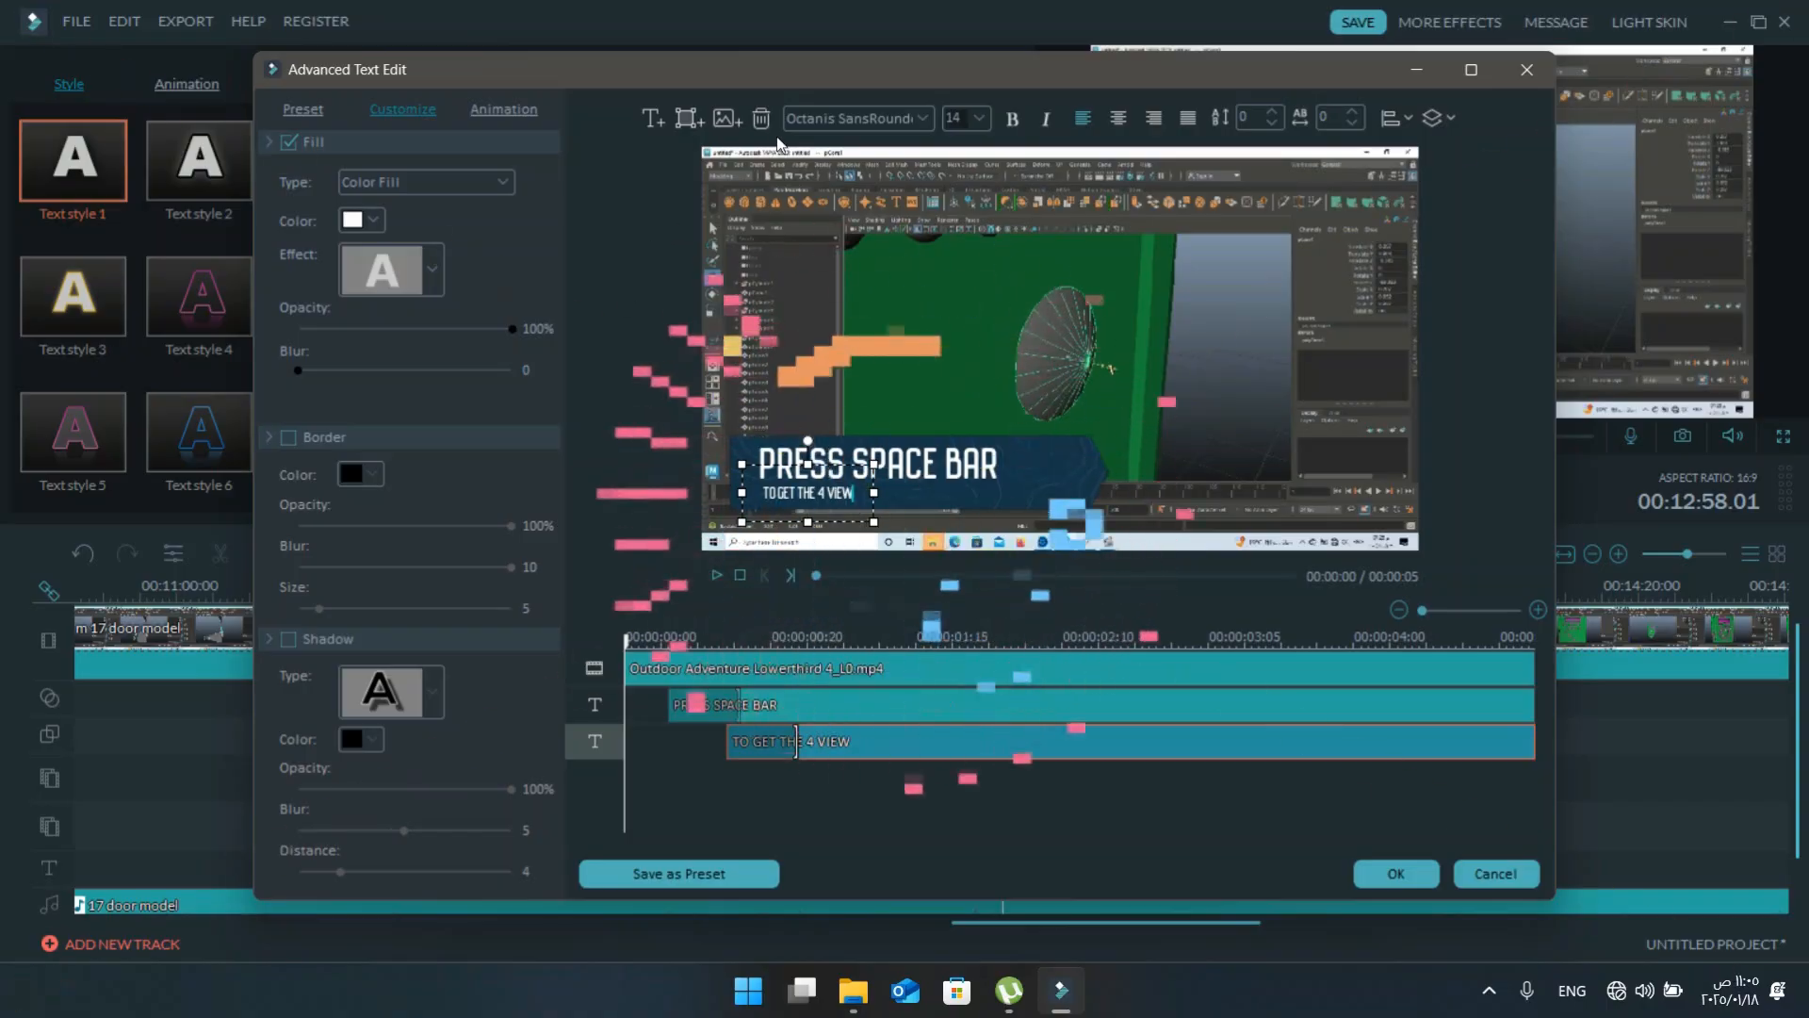
- Give the TO GET THE 4 VIEW line a yellow-green fill and the Down Insert animation
{"action": "left_click", "coordinate": [373, 220]}
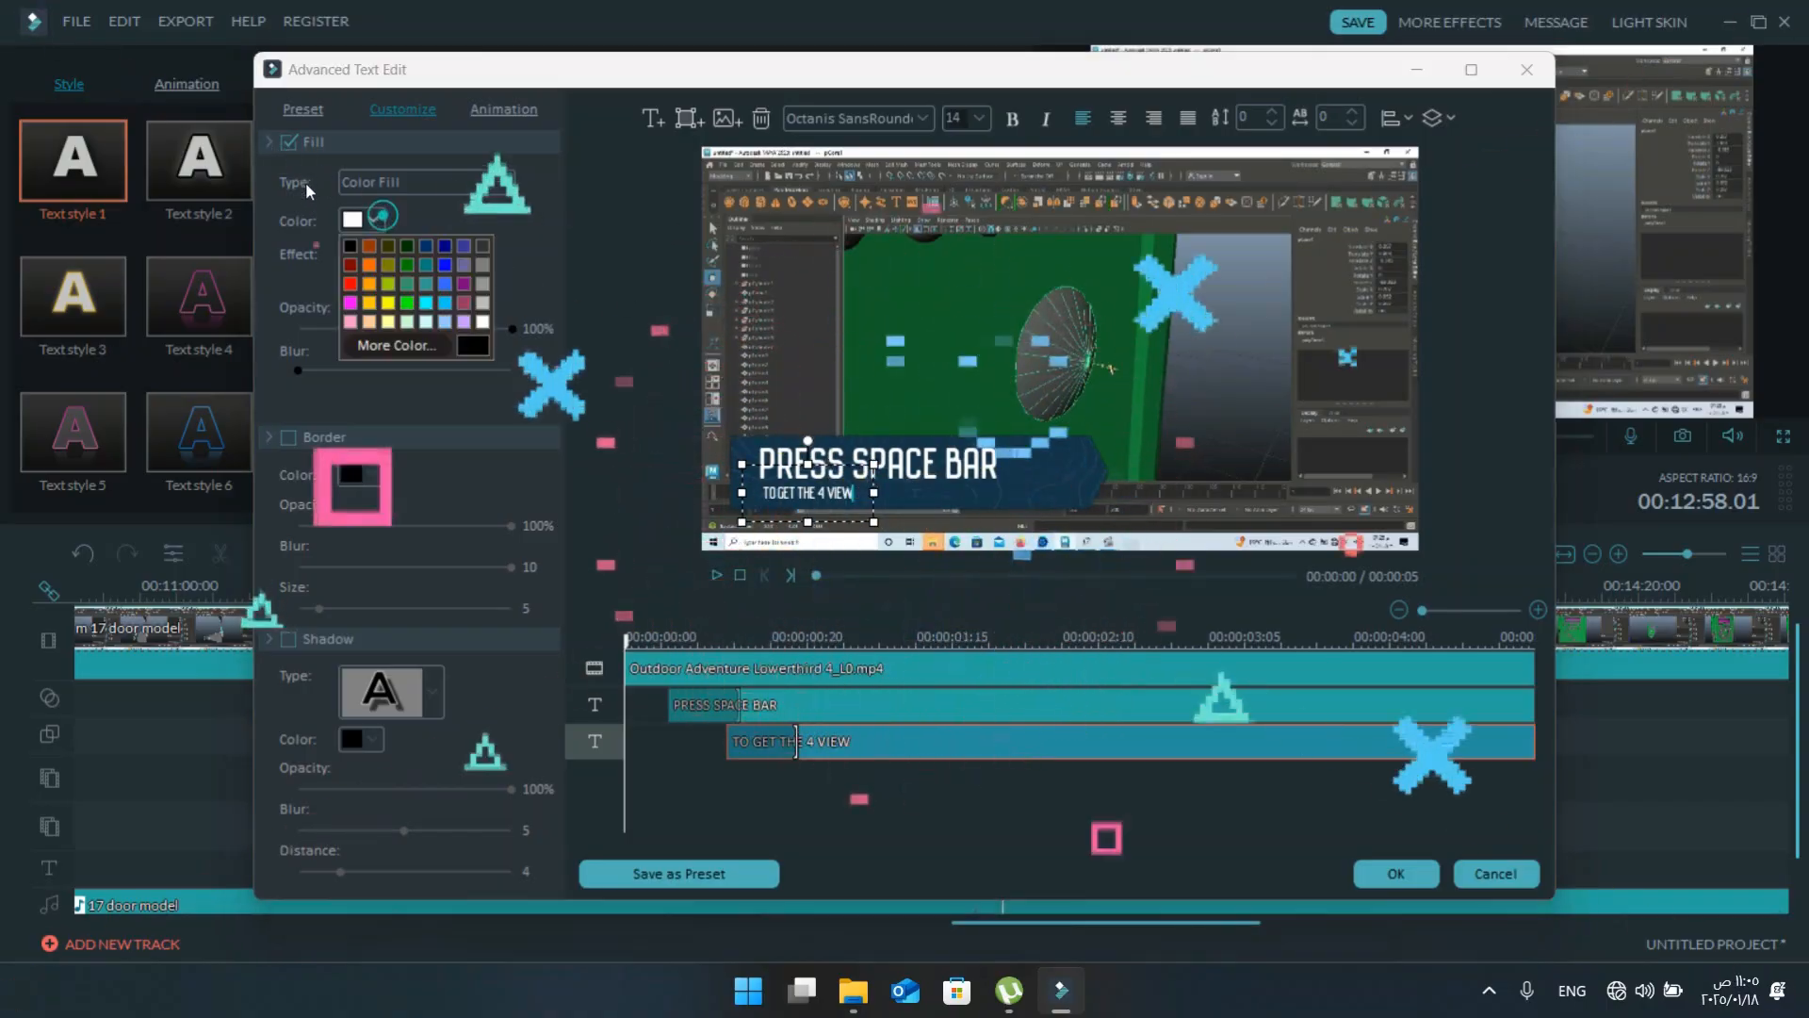
{"action": "left_click", "coordinate": [388, 274]}
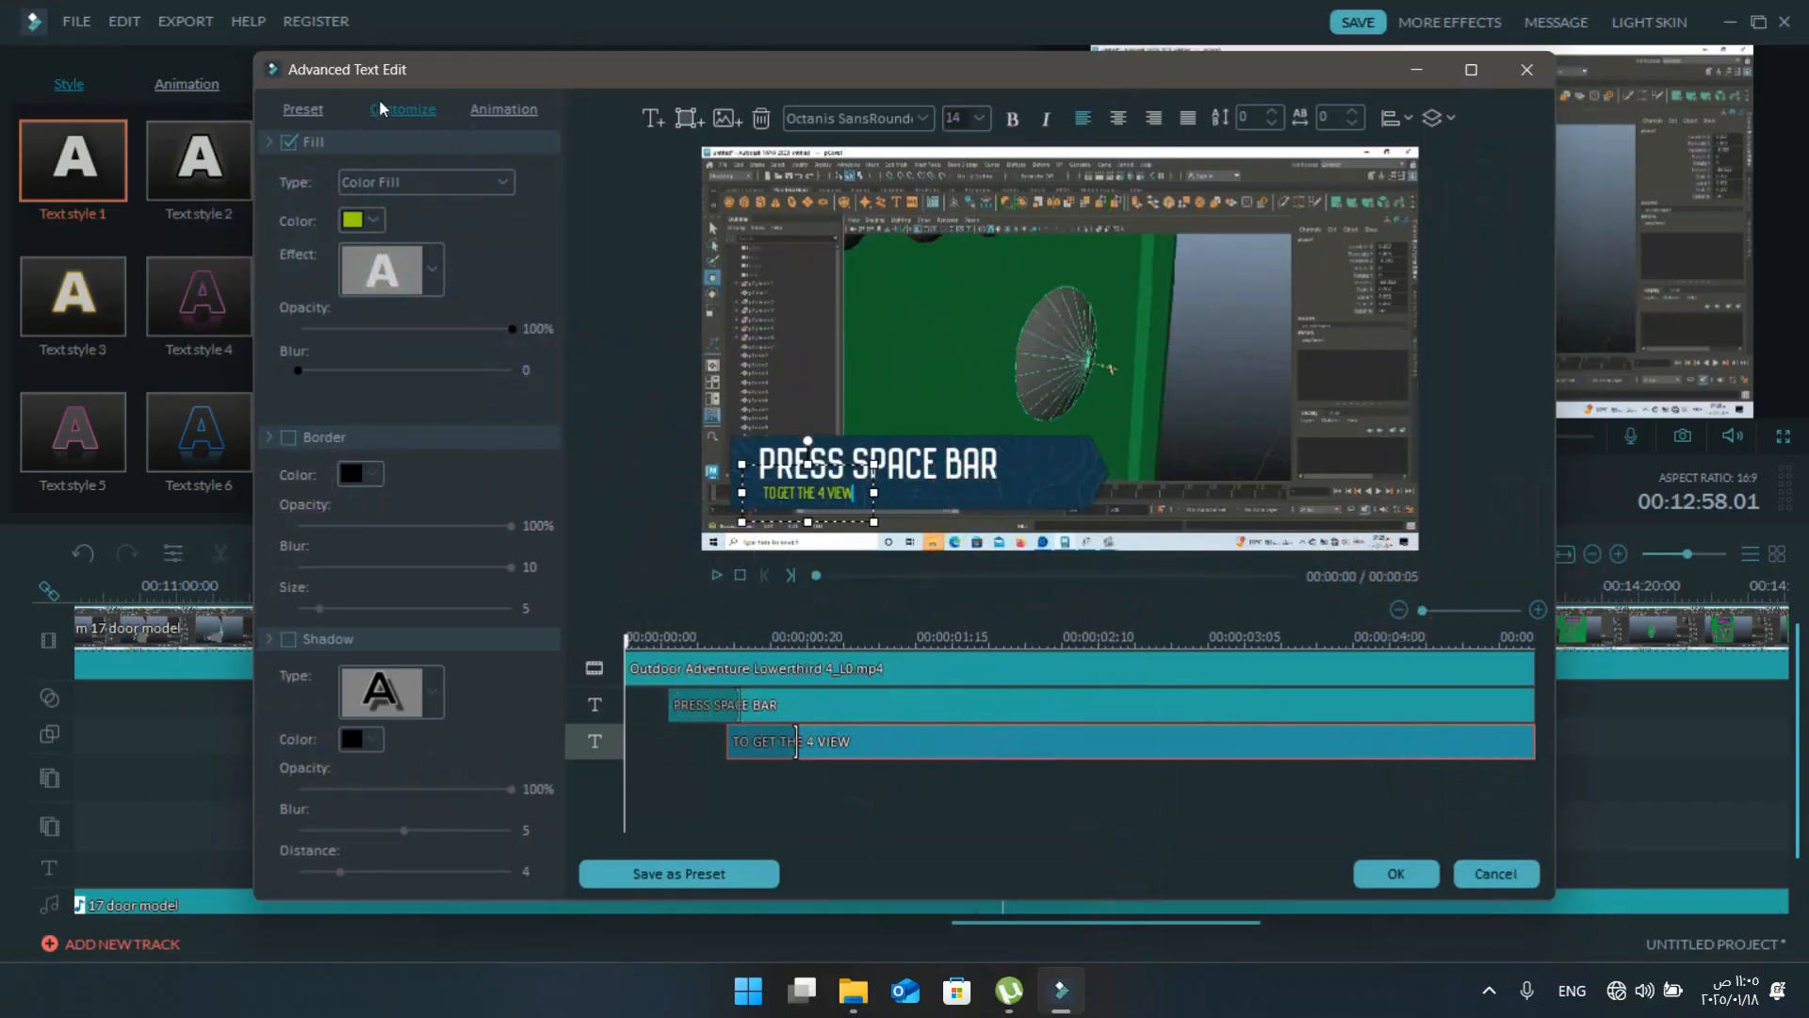
{"action": "left_click", "coordinate": [503, 109]}
{"action": "left_click", "coordinate": [452, 283]}
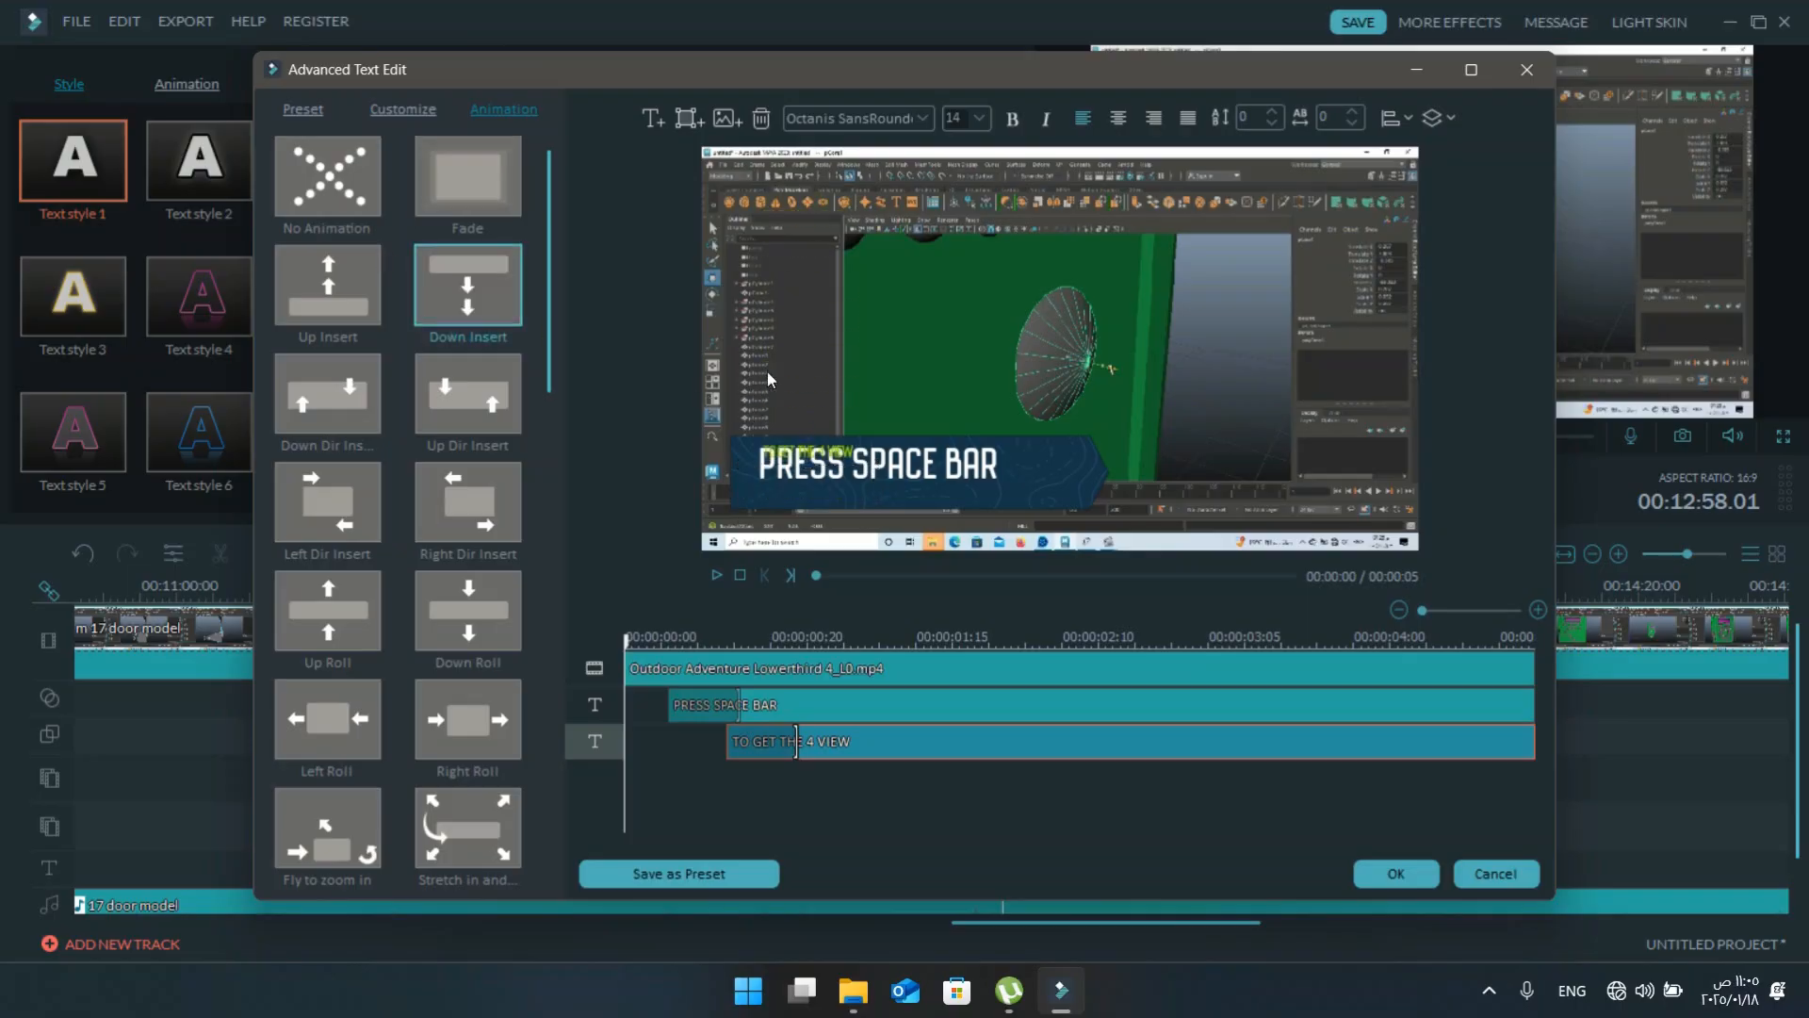
{"action": "left_click", "coordinate": [812, 462]}
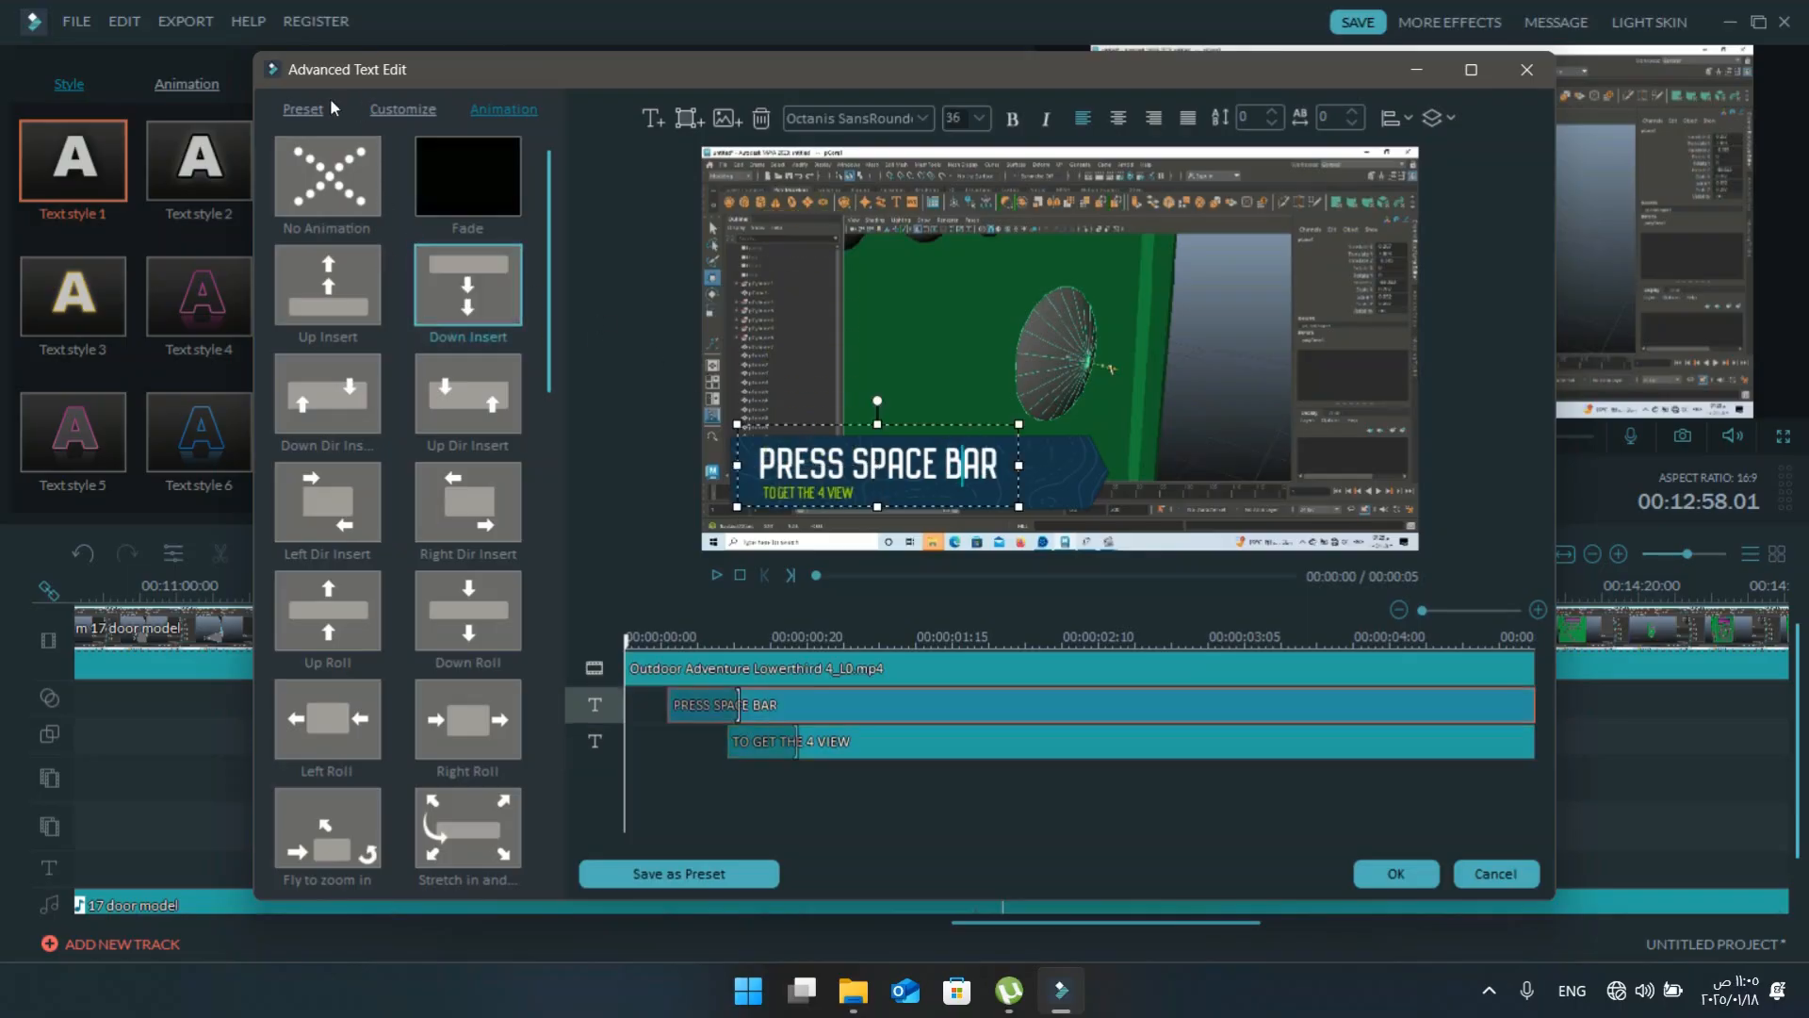
{"action": "left_click", "coordinate": [768, 355]}
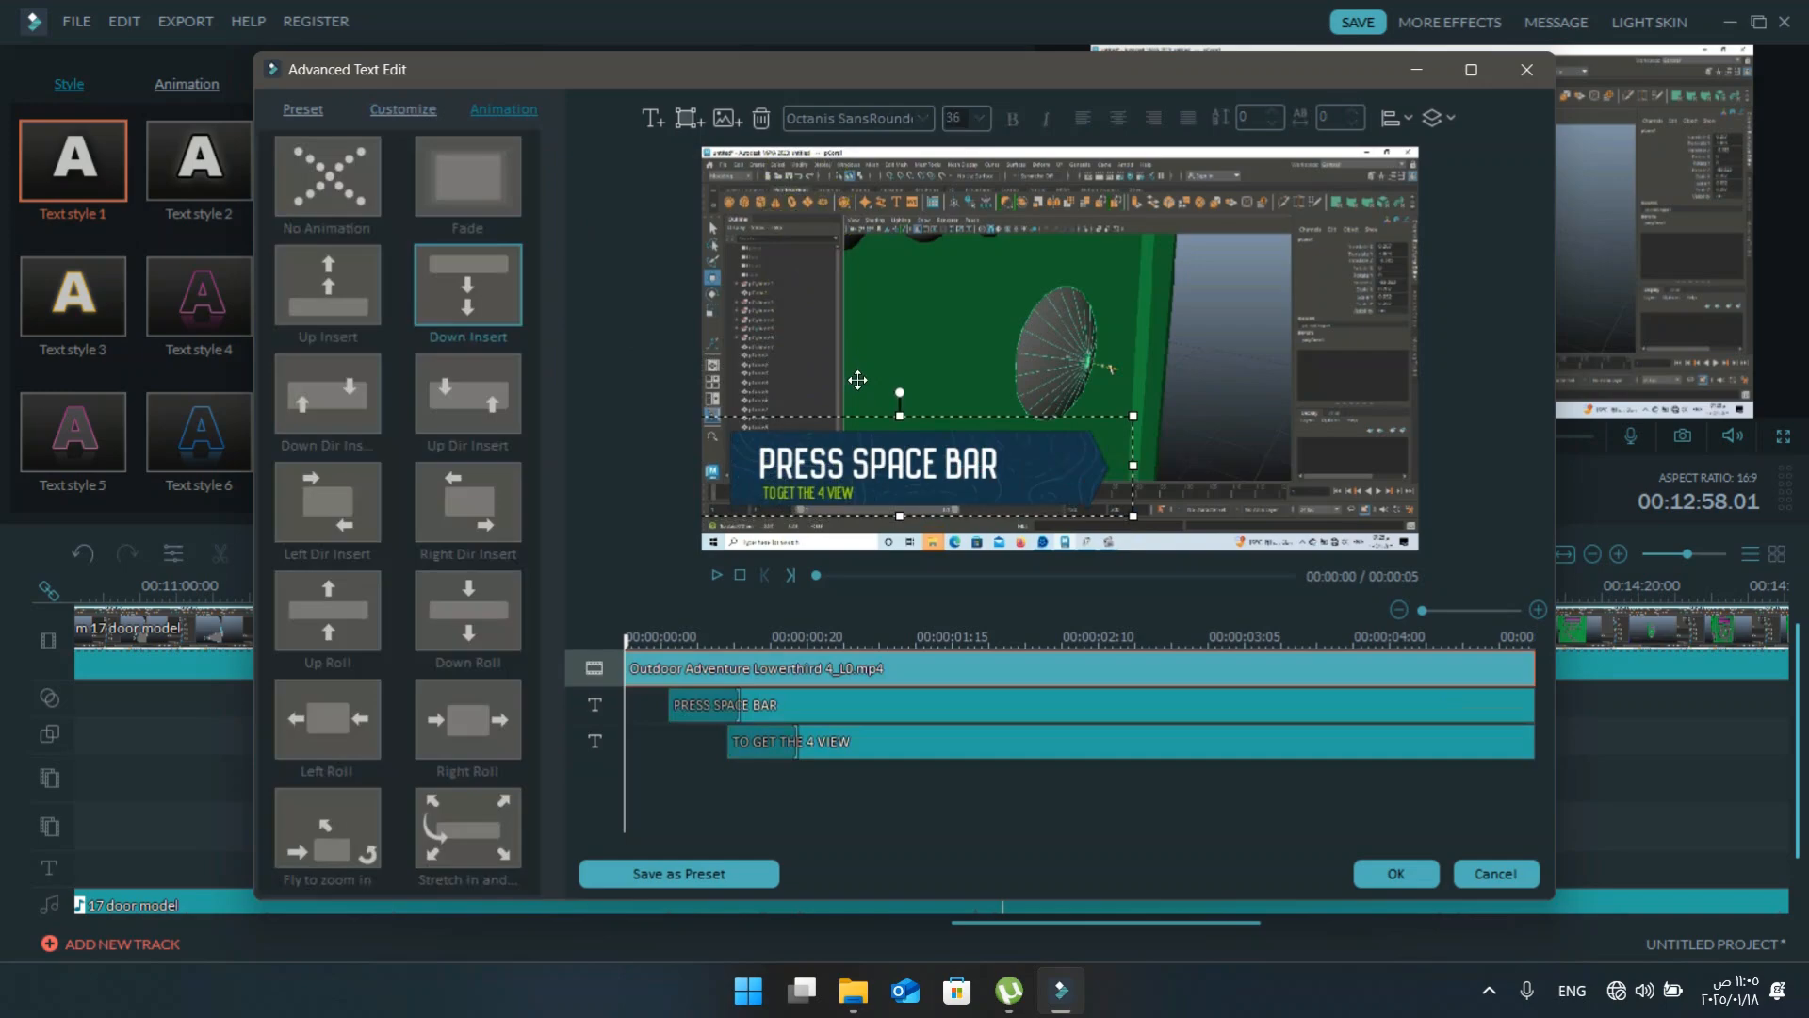
{"action": "left_click", "coordinate": [297, 106]}
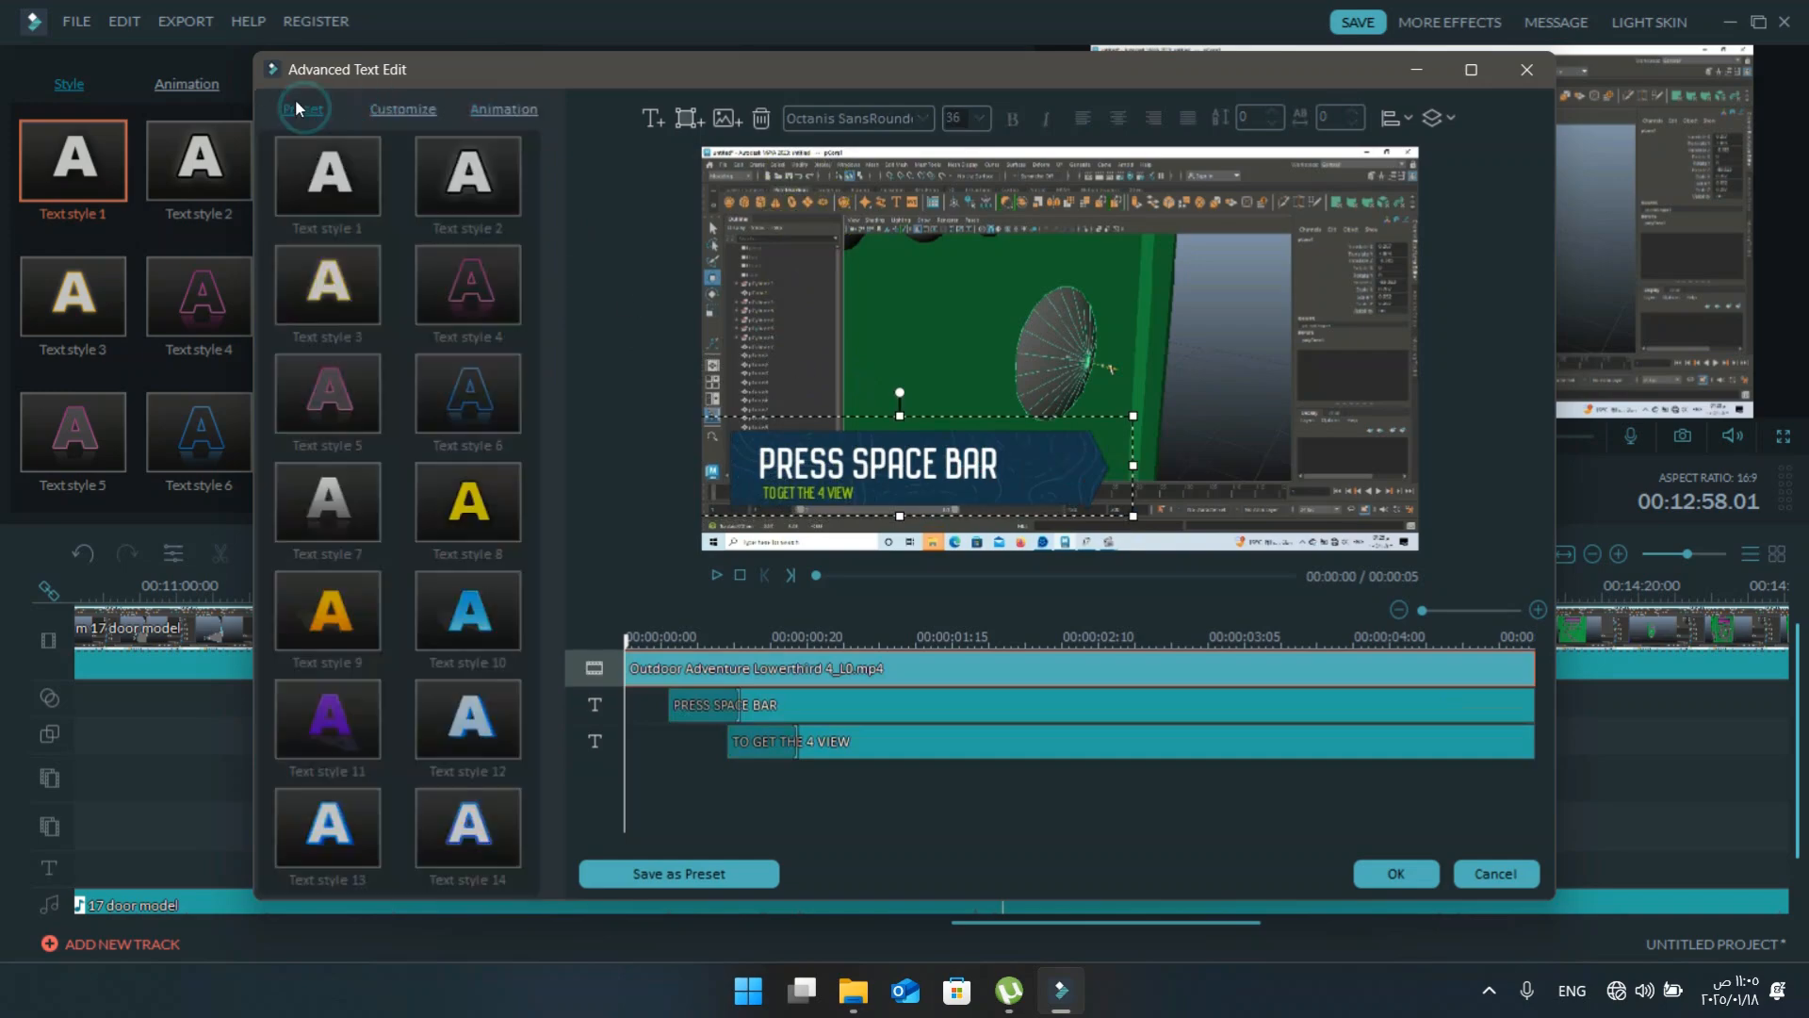
{"action": "left_click", "coordinate": [905, 450]}
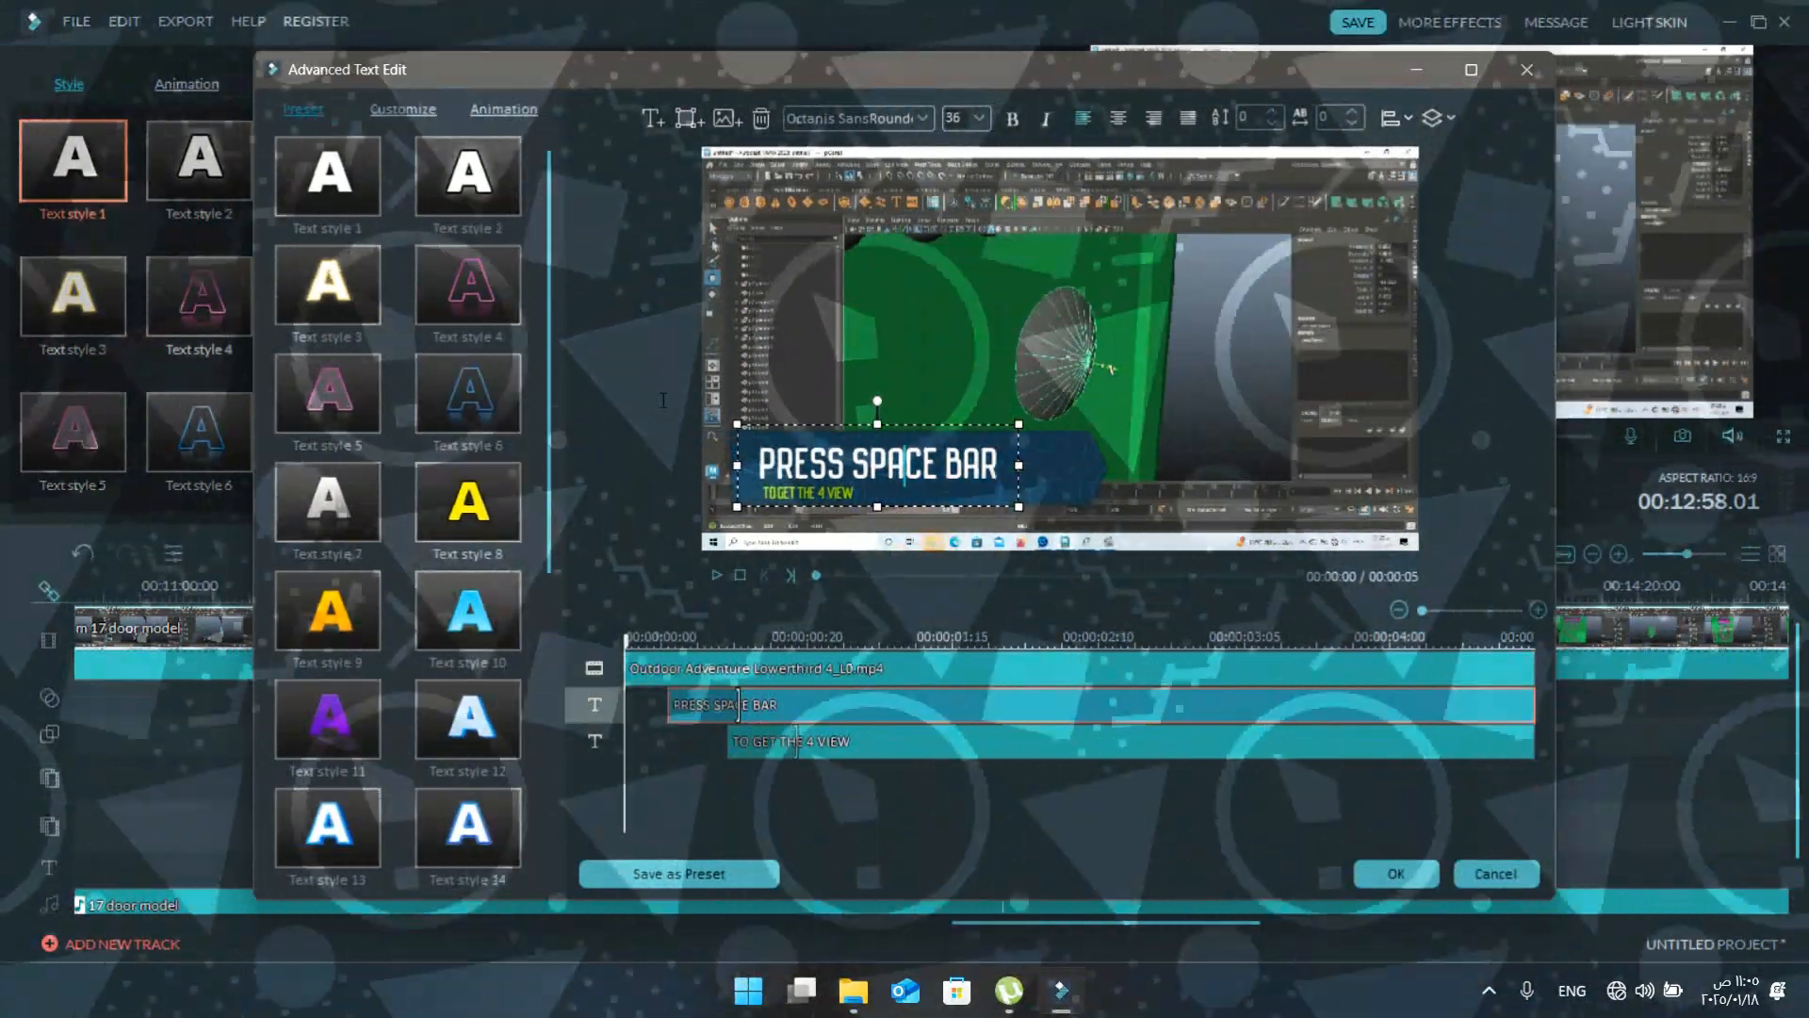
- Change the font of the title's TO GET THE 4 VIEW line to Open Sans Extrabold
{"action": "left_click", "coordinate": [820, 492]}
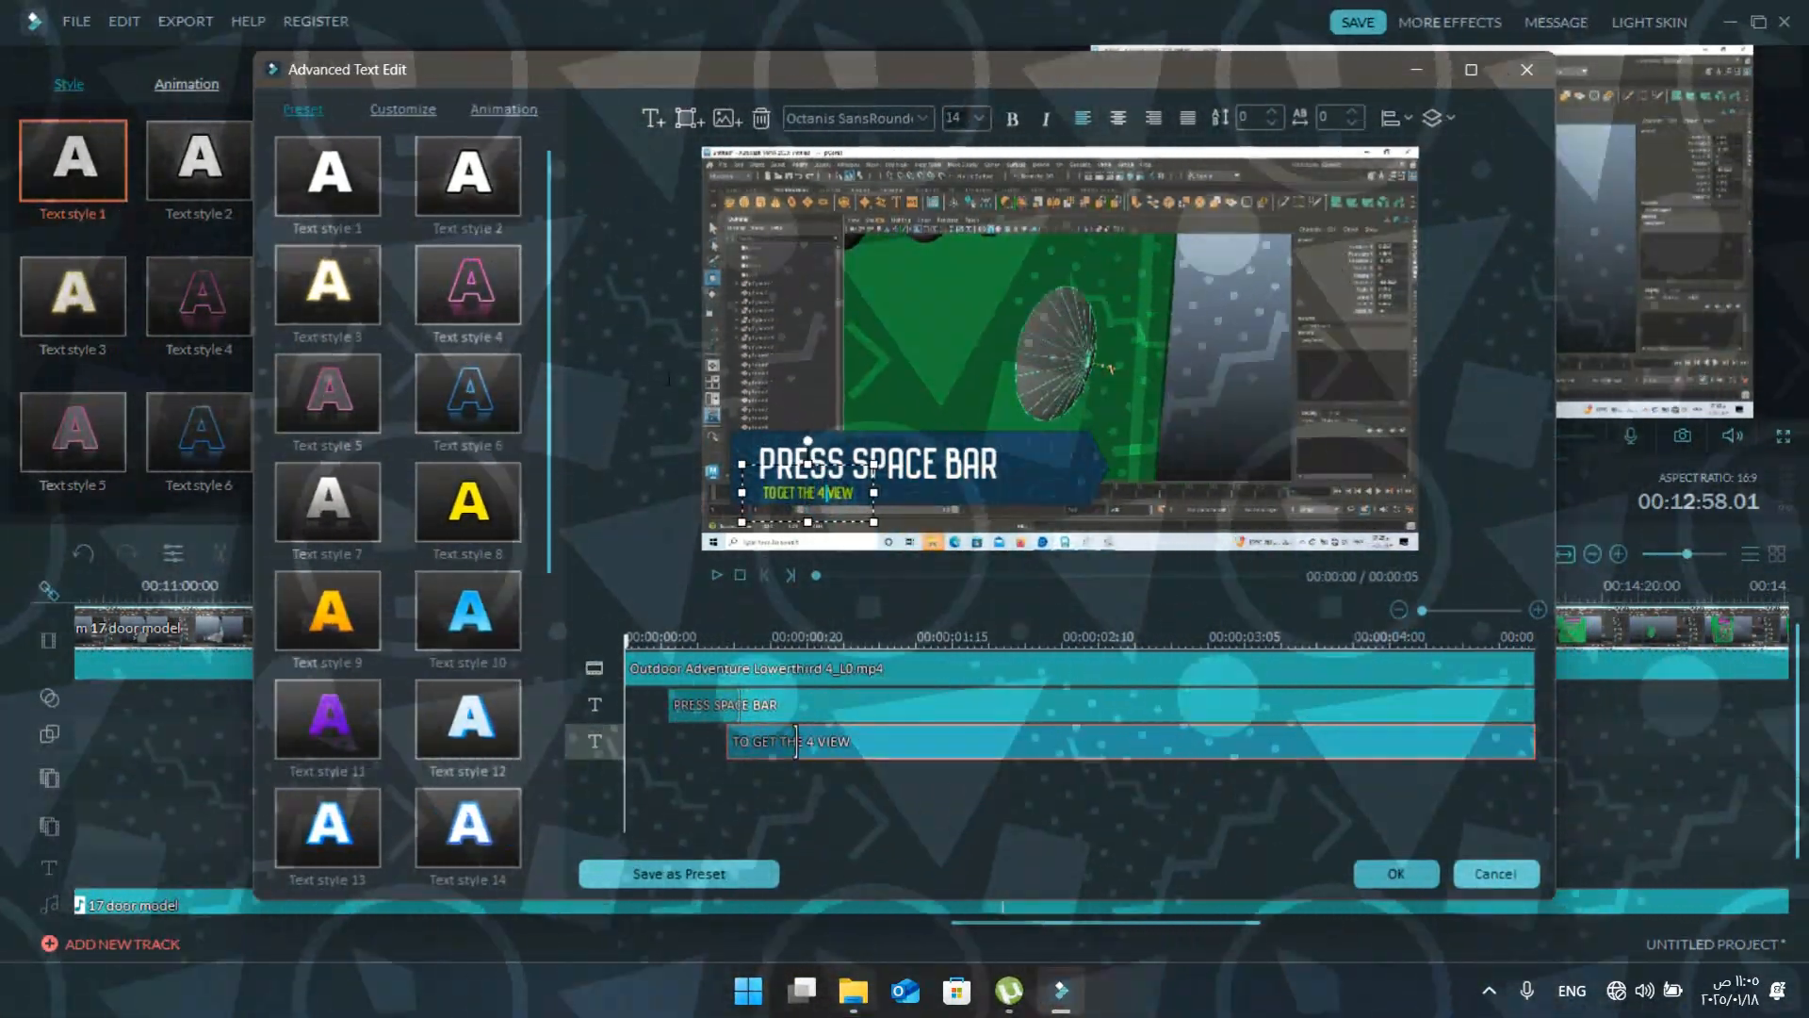
{"action": "left_click", "coordinate": [858, 118]}
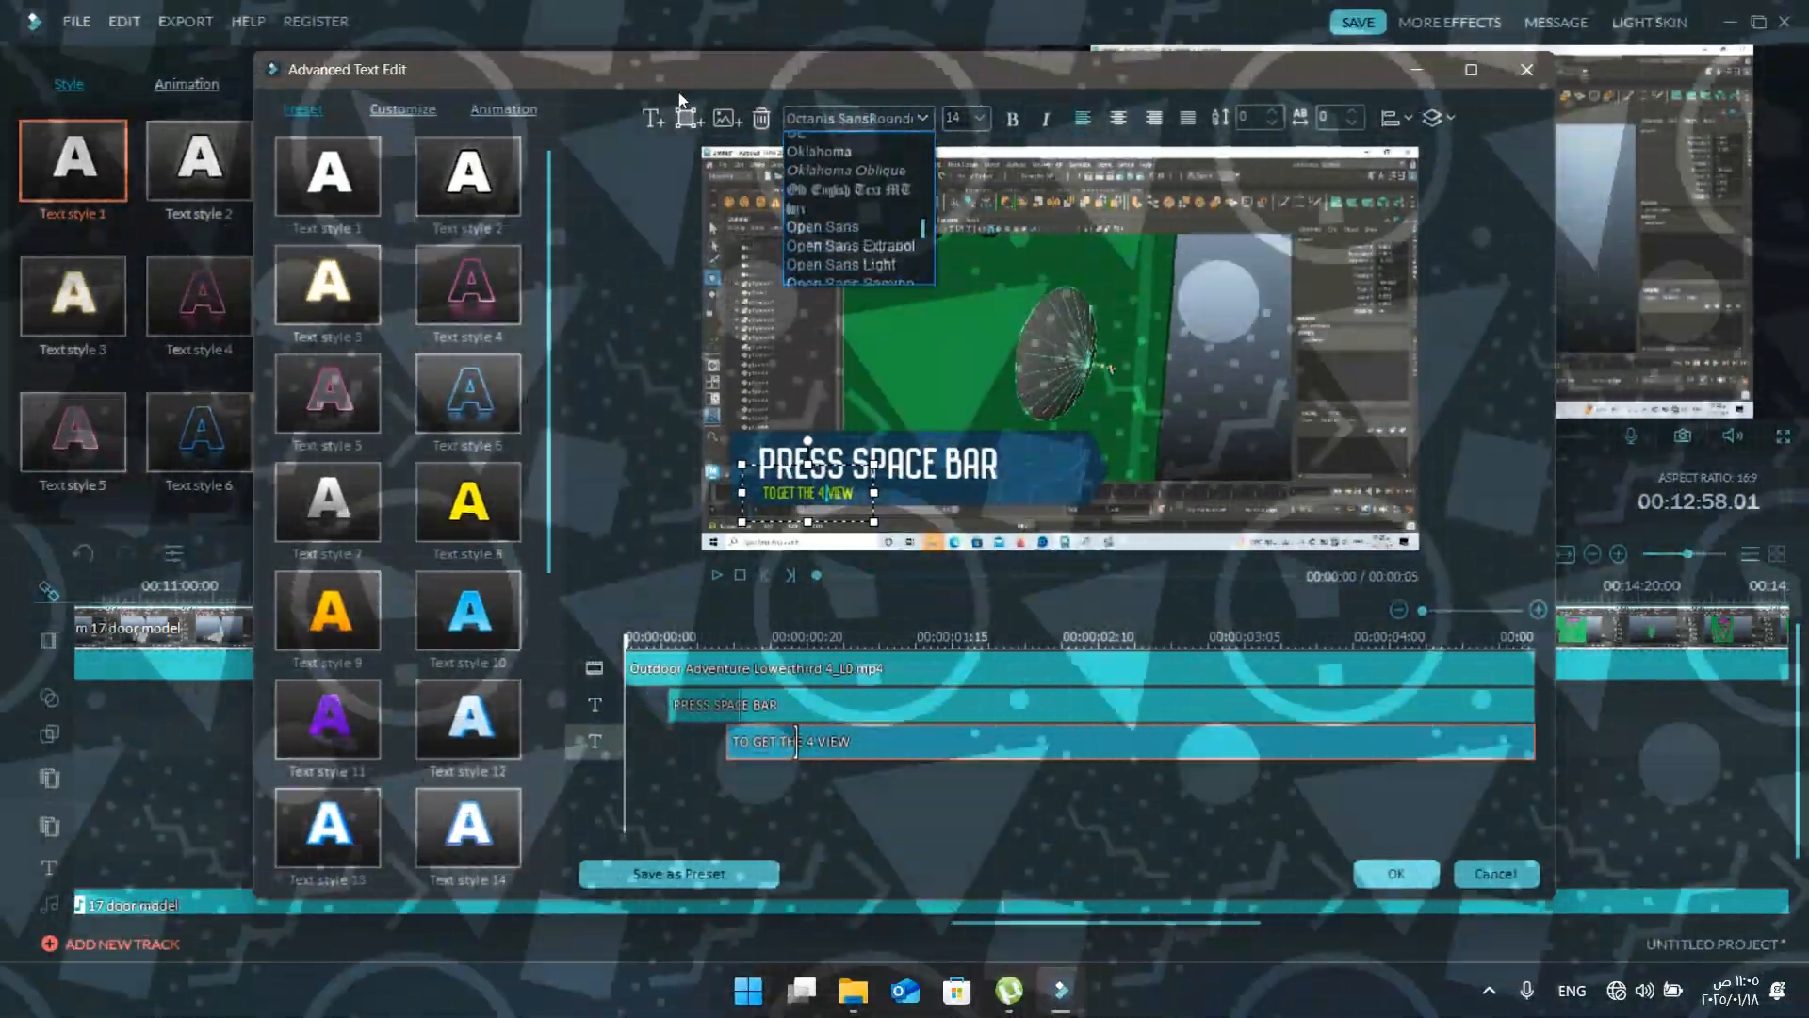
{"action": "left_click", "coordinate": [849, 115]}
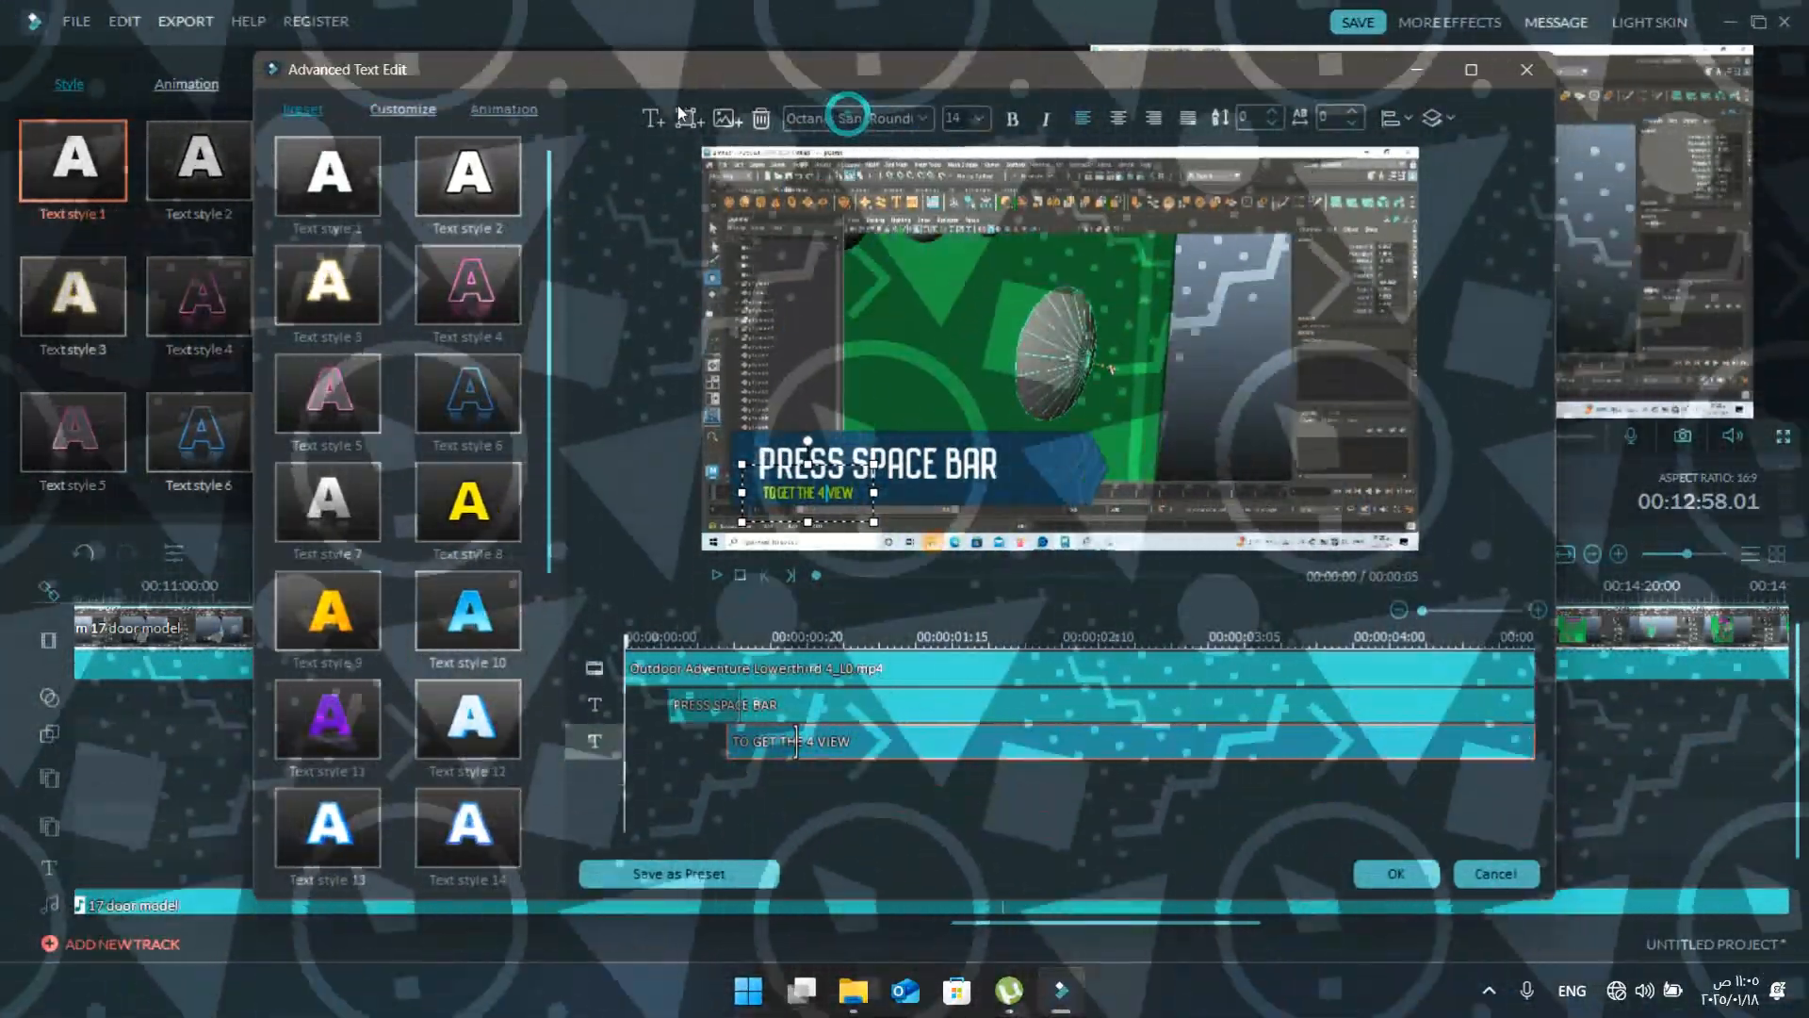
{"action": "left_click", "coordinate": [864, 110]}
{"action": "left_click", "coordinate": [840, 202]}
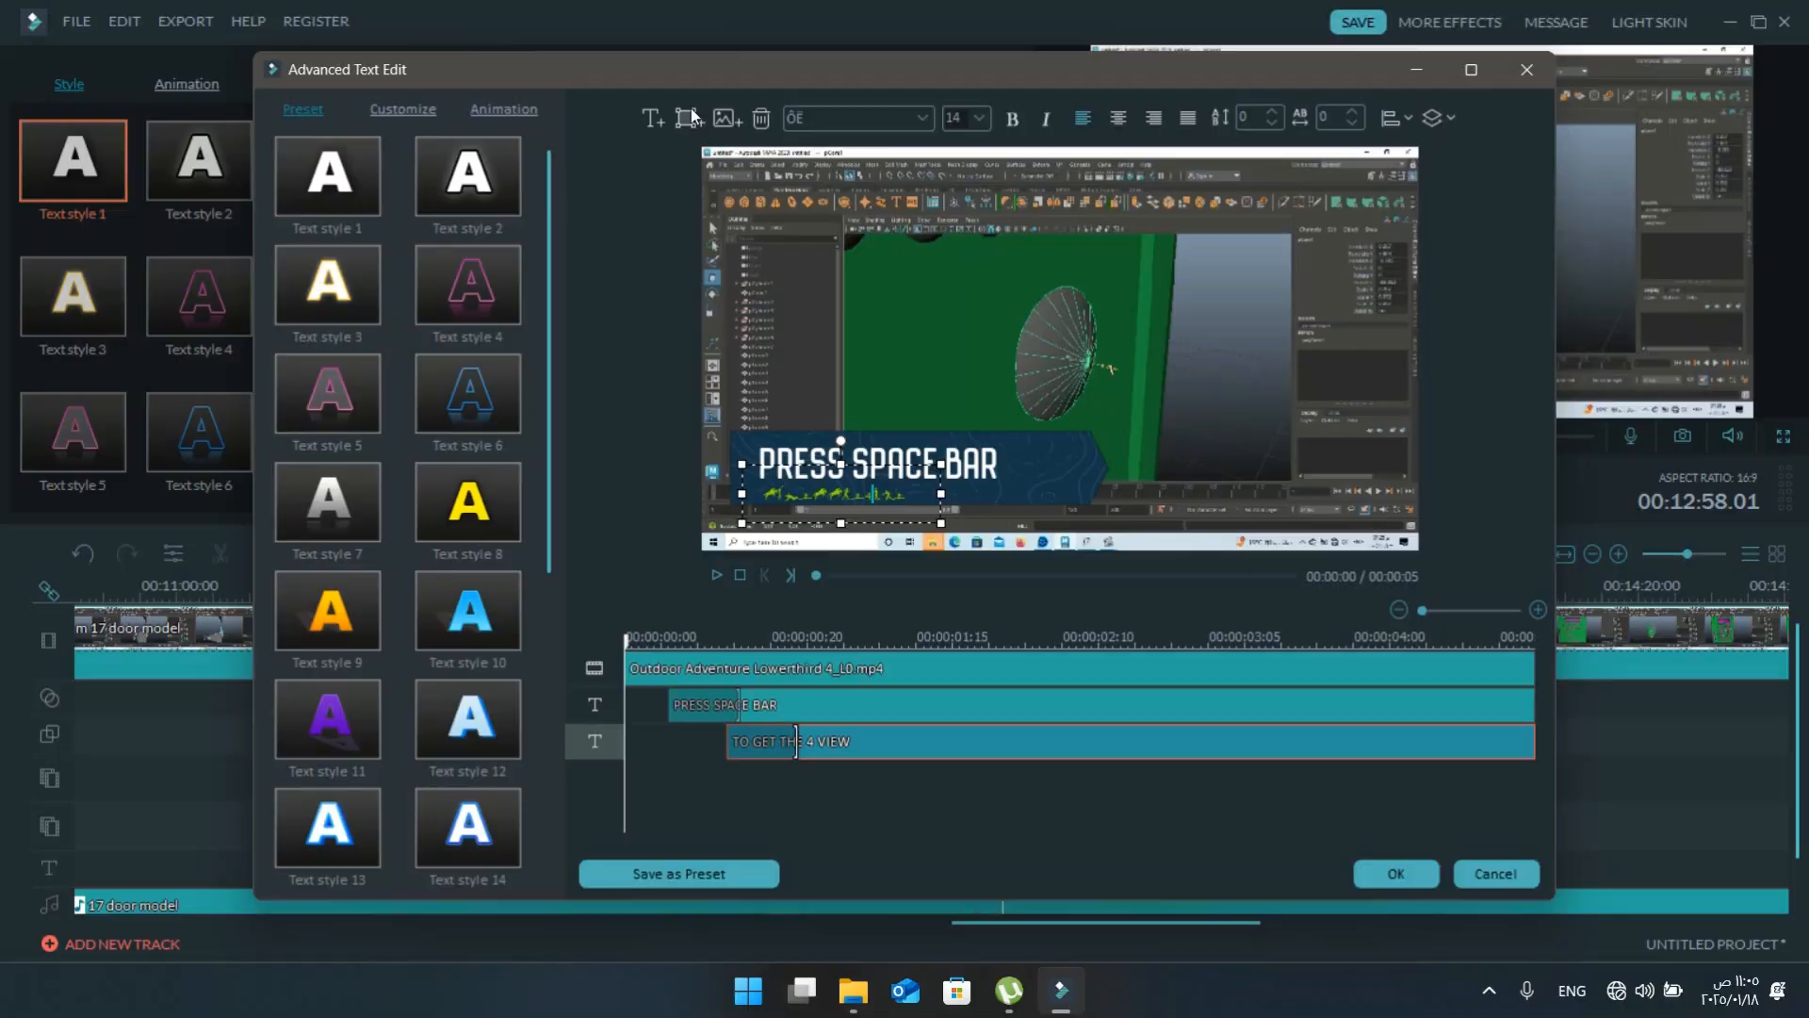
{"action": "left_click", "coordinate": [881, 116]}
{"action": "left_click", "coordinate": [680, 116]}
{"action": "key", "text": "Down"}
{"action": "key", "text": "Down"}
{"action": "key", "text": "Down"}
{"action": "key", "text": "Down"}
{"action": "key", "text": "Down"}
{"action": "key", "text": "Down"}
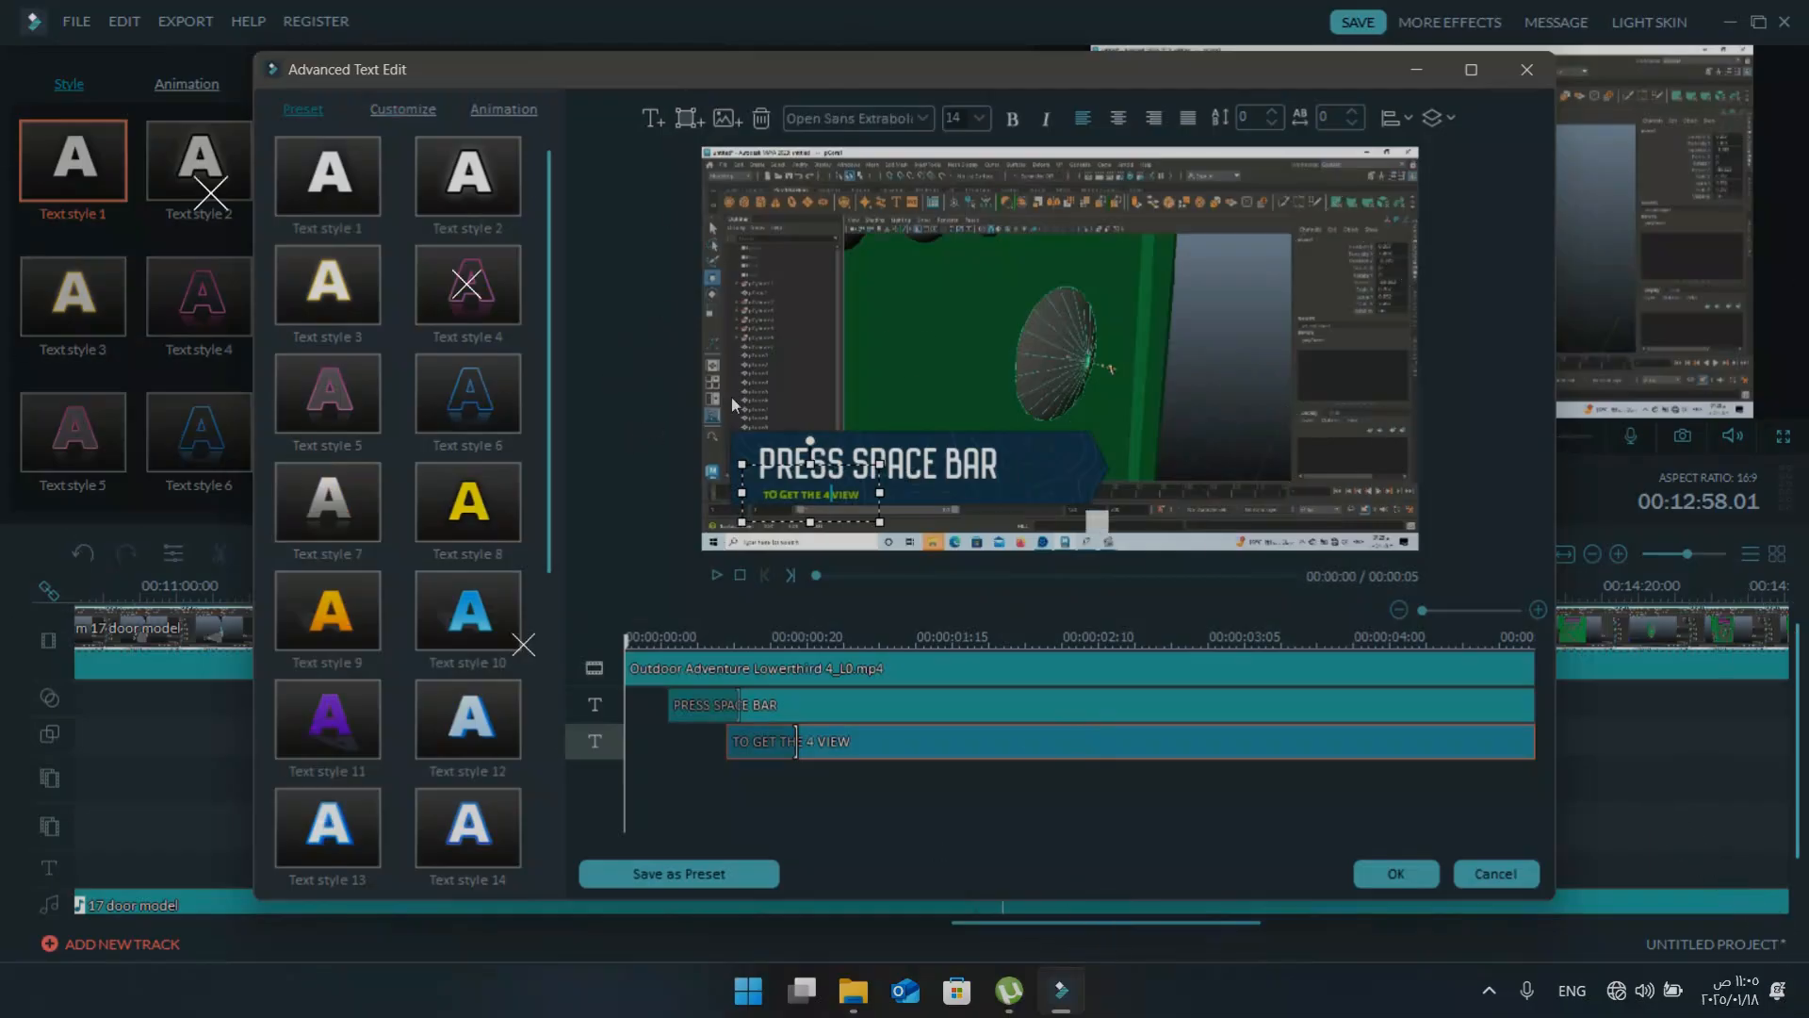
- Apply the advanced text edits, accept the title's settings and play the footage from 00:12:58.01 to preview the title
{"action": "key", "text": "Return"}
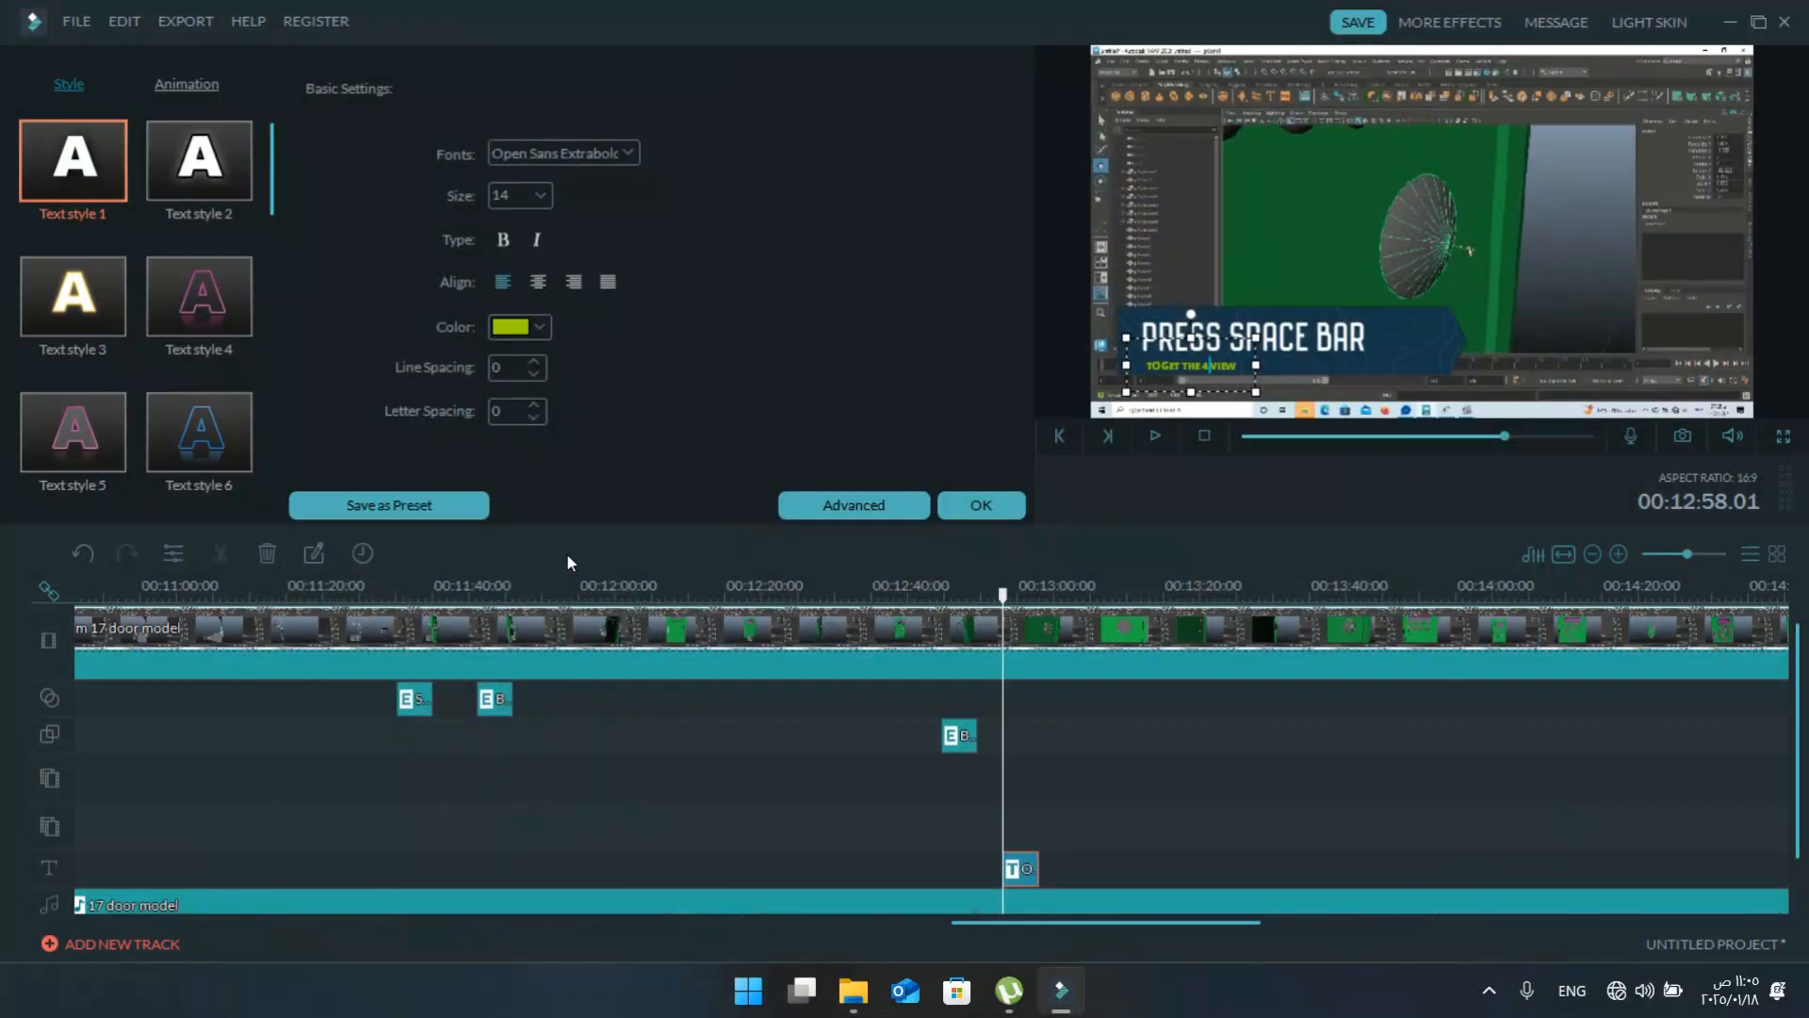
{"action": "left_click", "coordinate": [981, 506]}
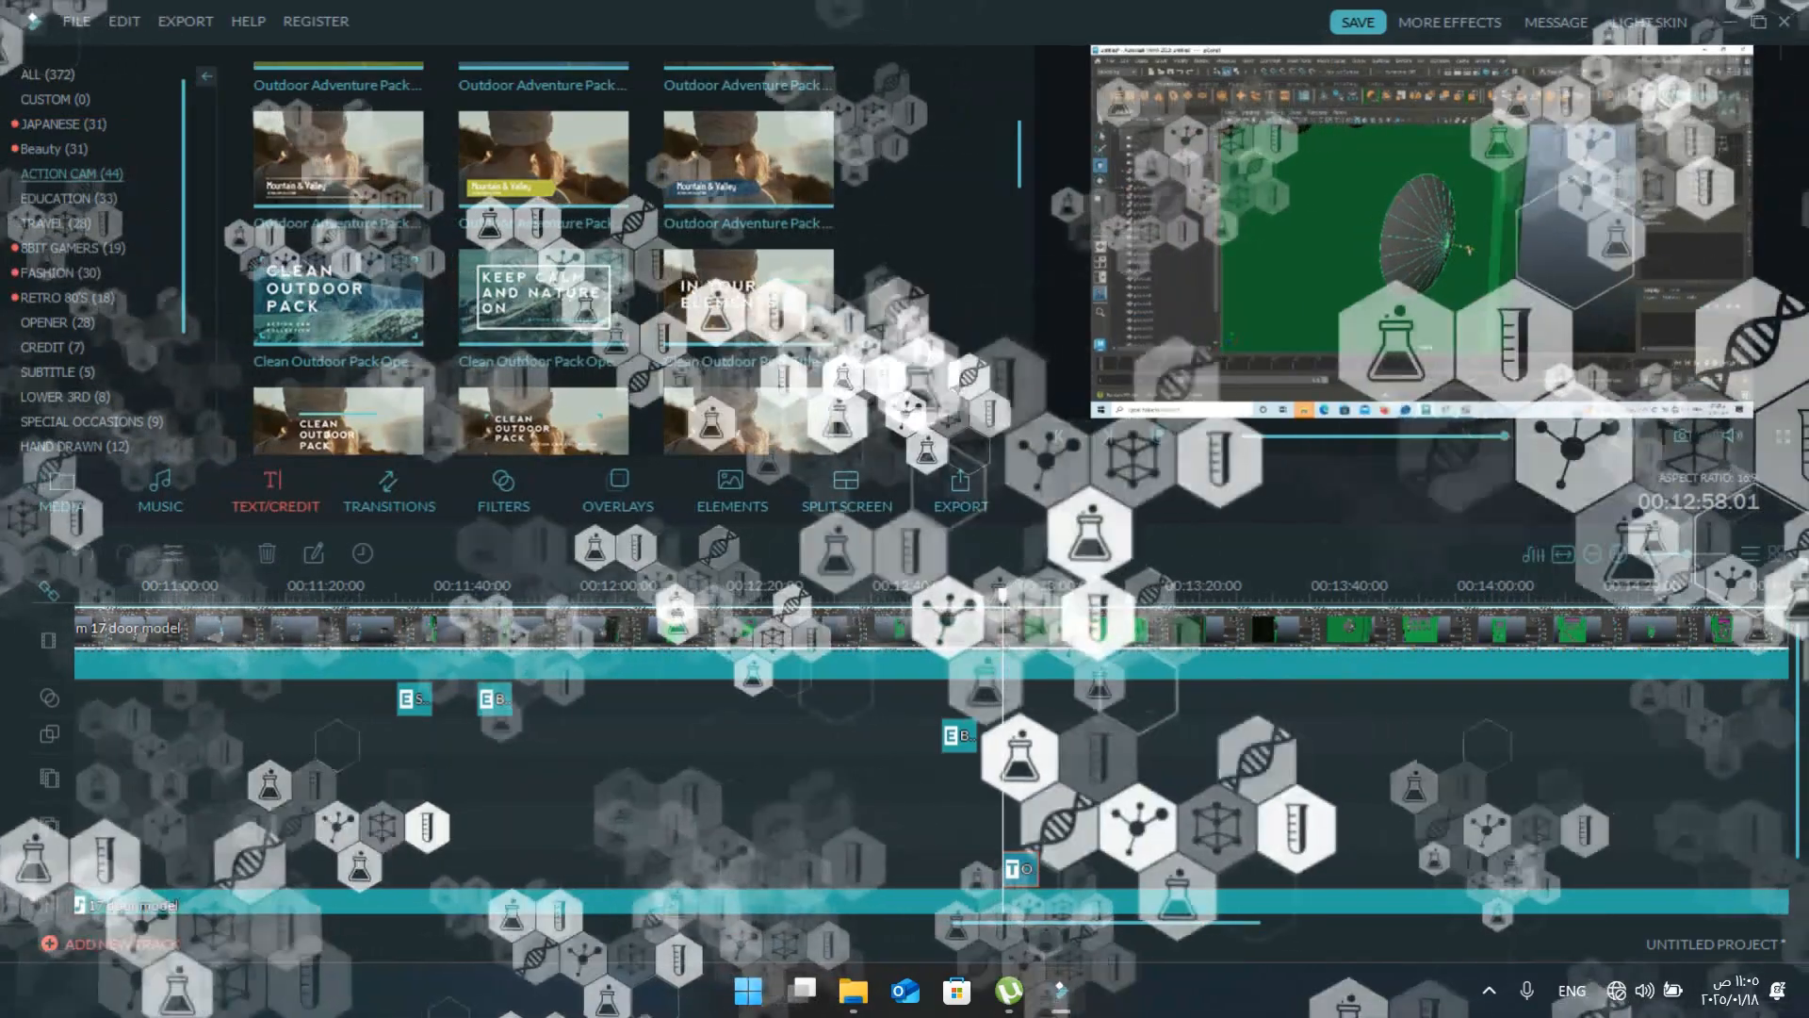
{"action": "key", "text": "space"}
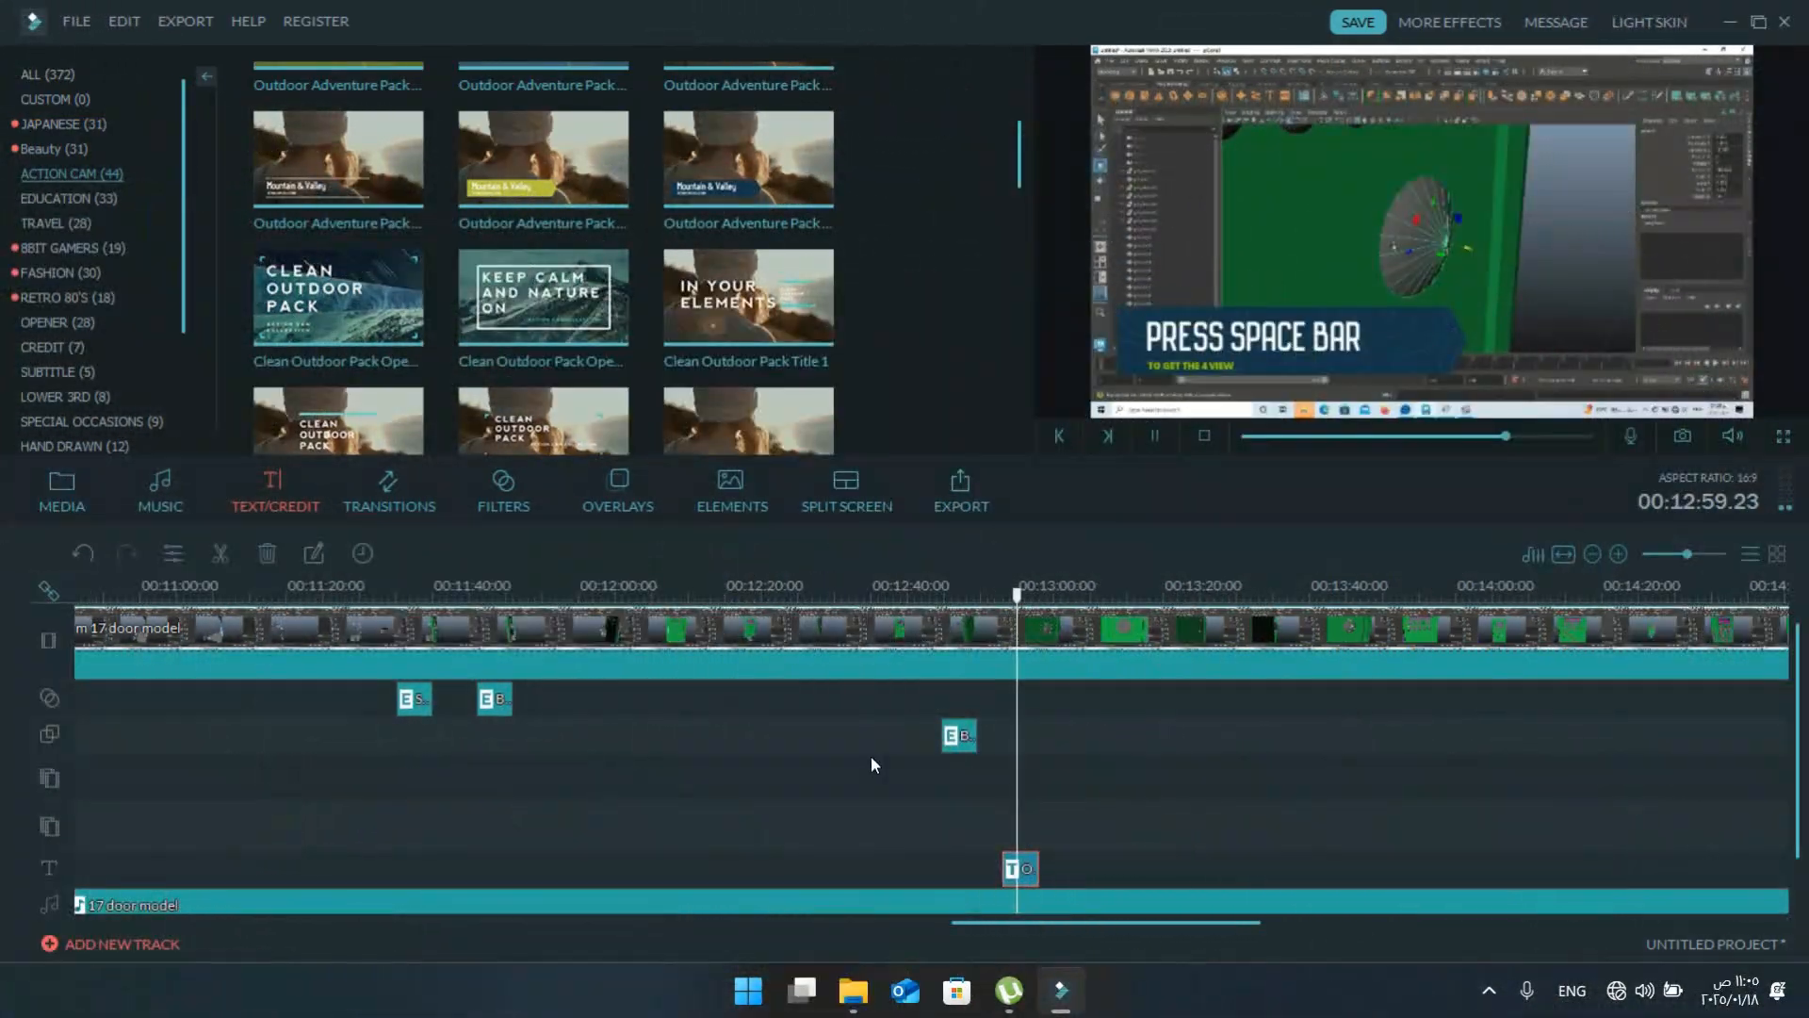